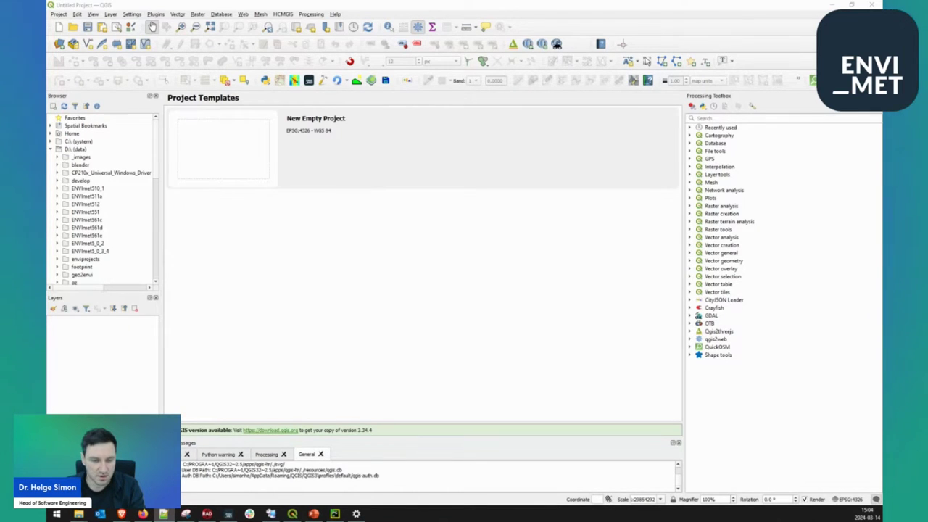
Switch to LEONARDO and load the 15:00 PET result file Bopp_BIO_PET_2018-07-06_15.00.01.EDX from the biomet PET folder.
left_click(228, 513)
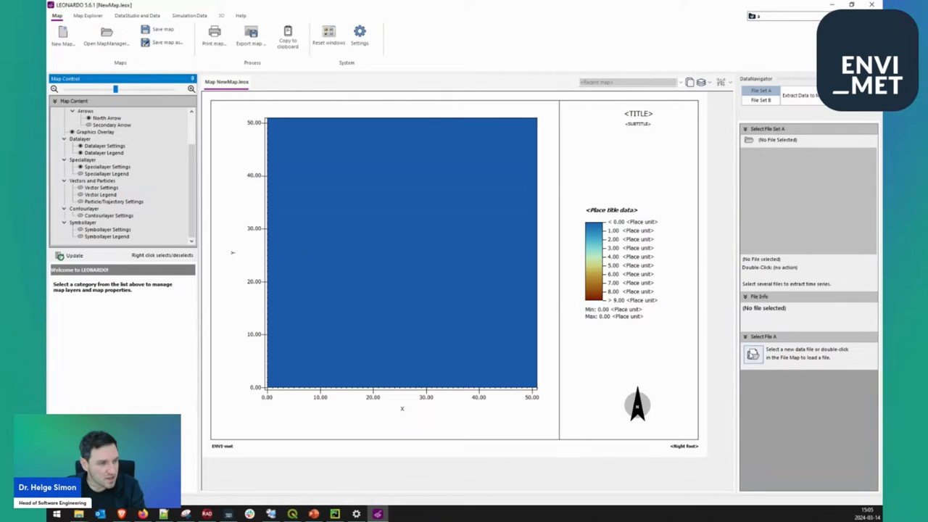
left_click(752, 354)
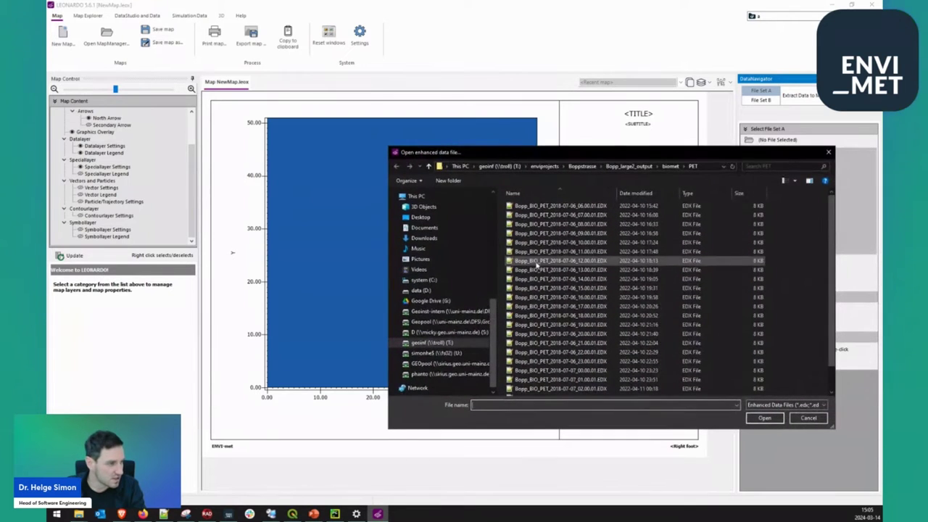
left_click(629, 166)
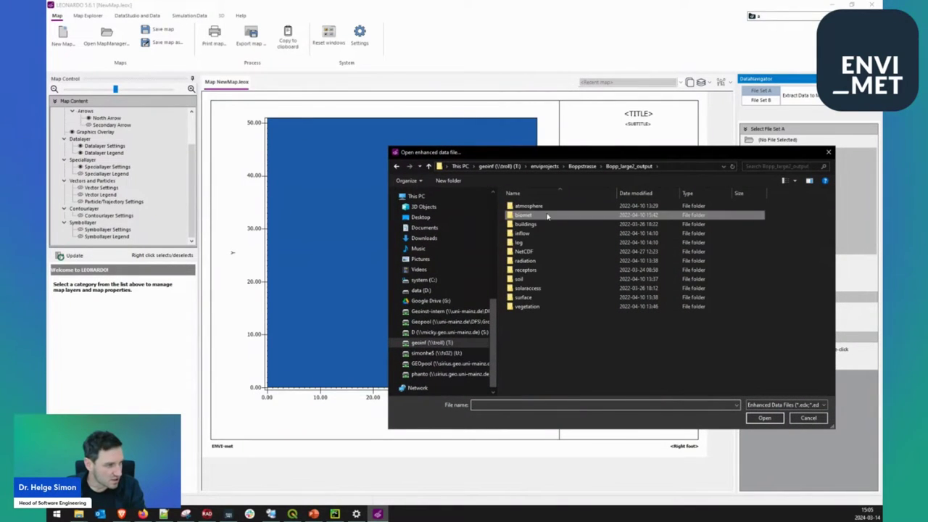
double_click(548, 215)
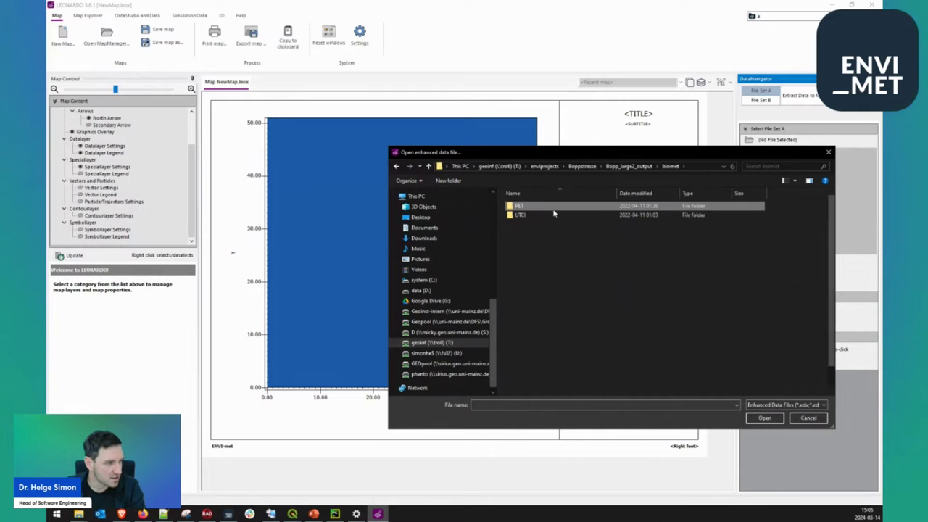
double_click(526, 206)
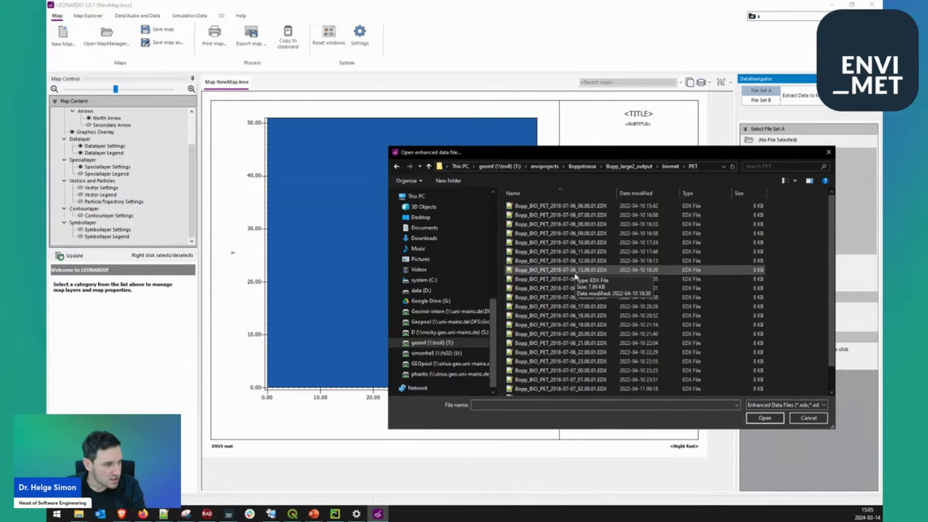
double_click(578, 287)
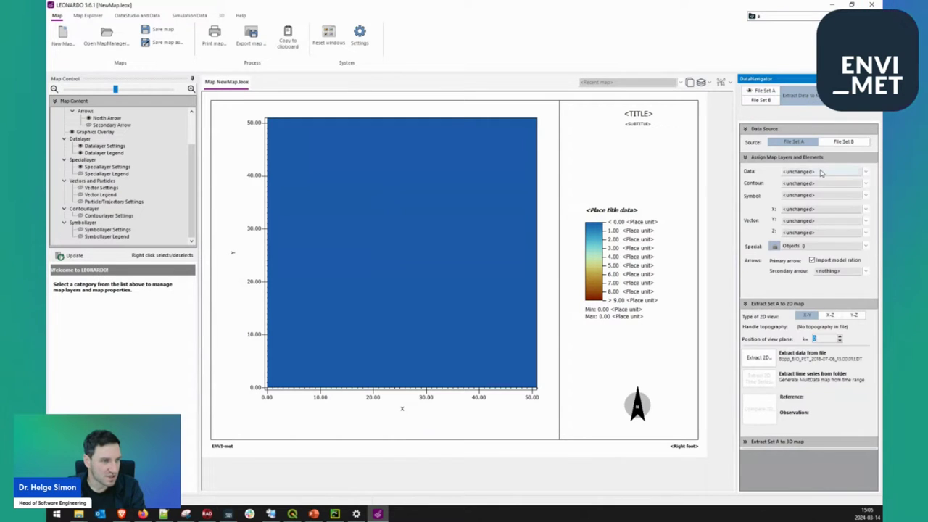
Assign PET (°C) to the data layer and extract the 2D map at view plane k=3.
left_click(821, 172)
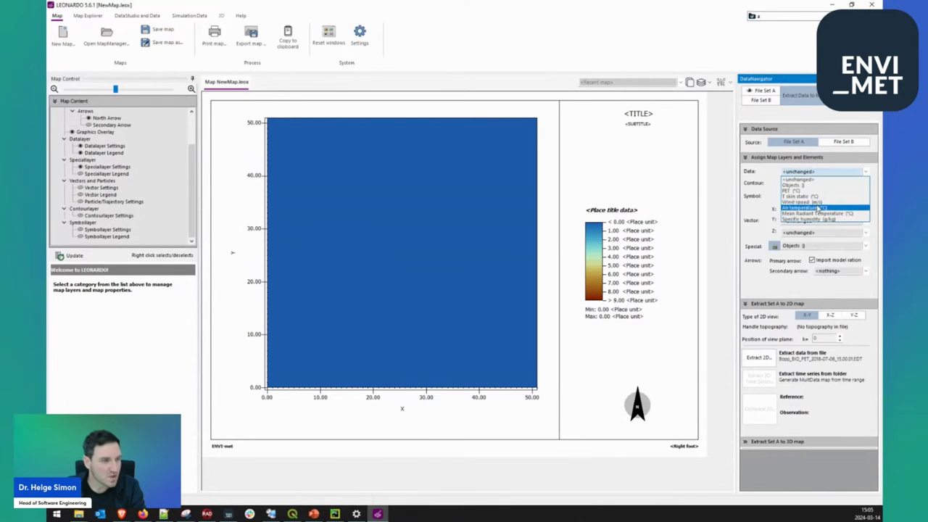
left_click(824, 191)
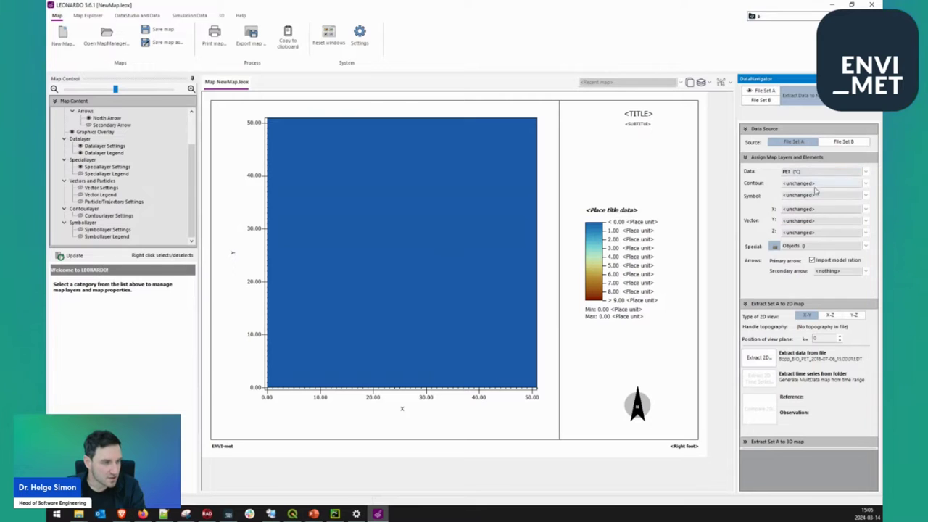
left_click(841, 337)
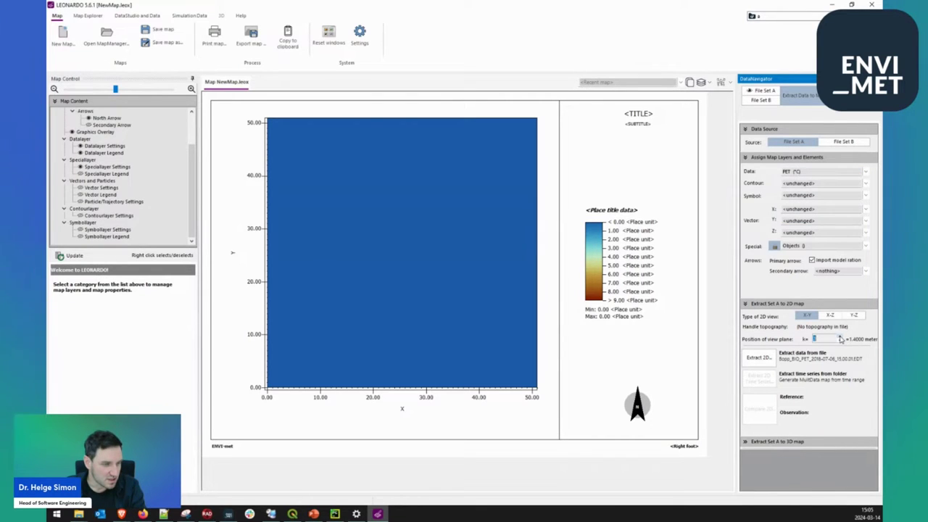
left_click(768, 364)
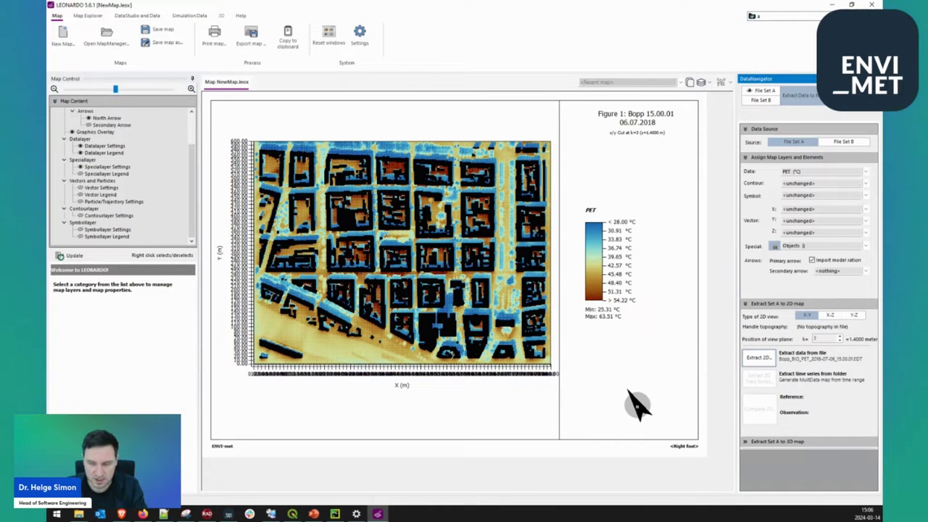
Switch to PyCharm and run main.py to plot the wind rose and the Berlin Potential_Air_Temperature map.
key("alt+Tab")
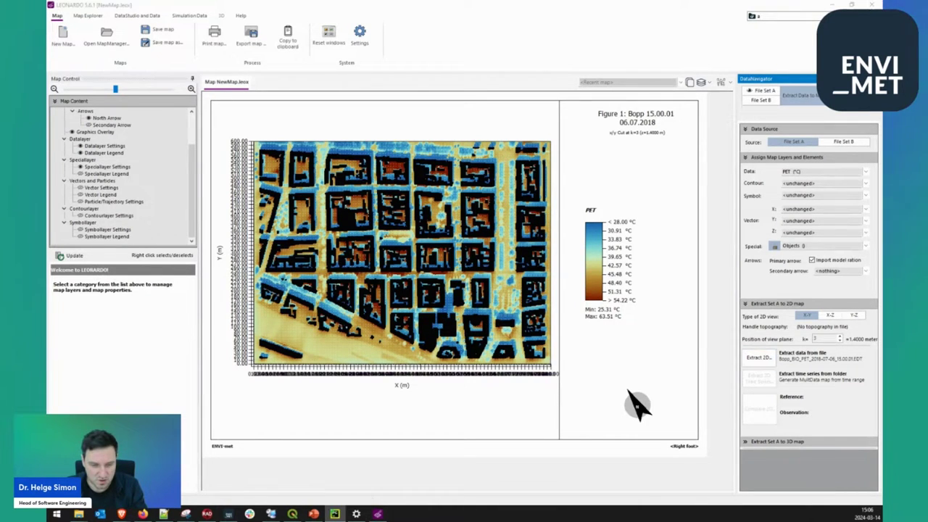
scroll(623, 268, "up", 5)
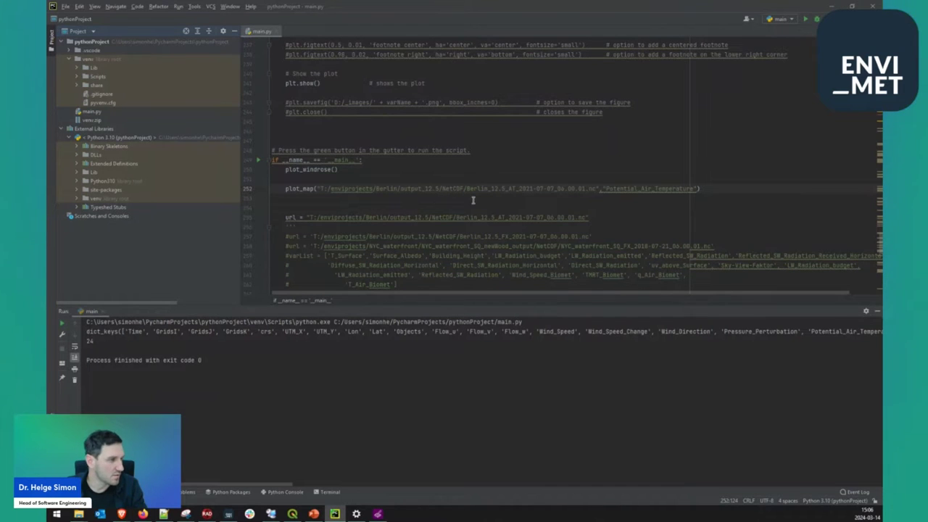
scroll(458, 205, "down", 3)
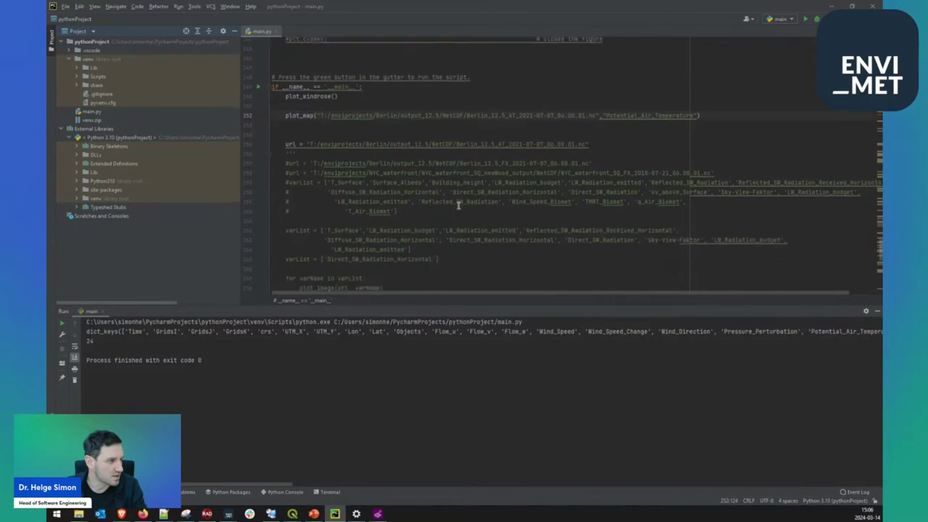
scroll(461, 204, "up", 2)
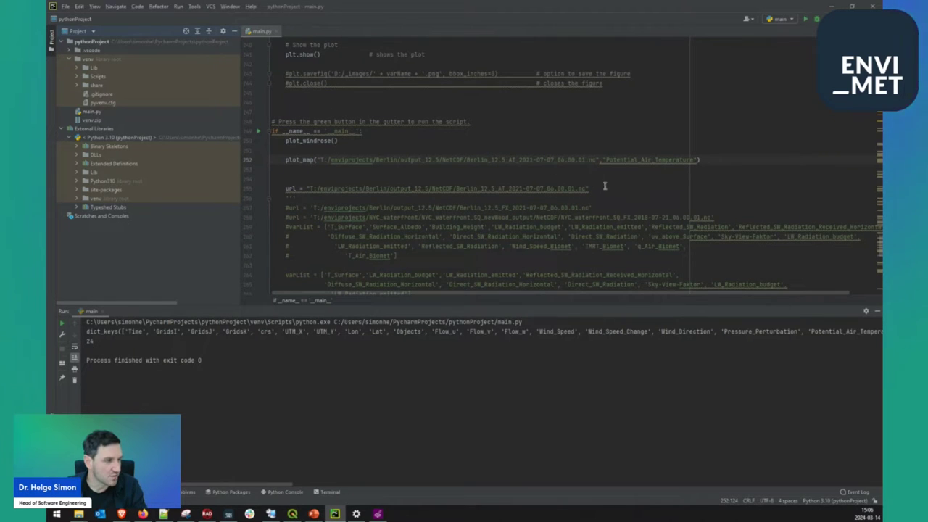
left_click(805, 19)
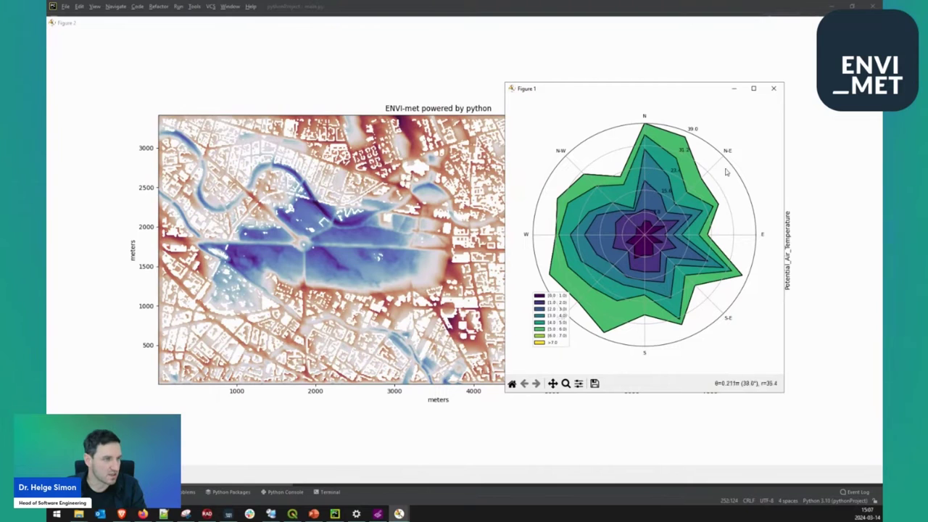
Close both plot figures and minimize PyCharm and LEONARDO to return to QGIS.
left_click(774, 89)
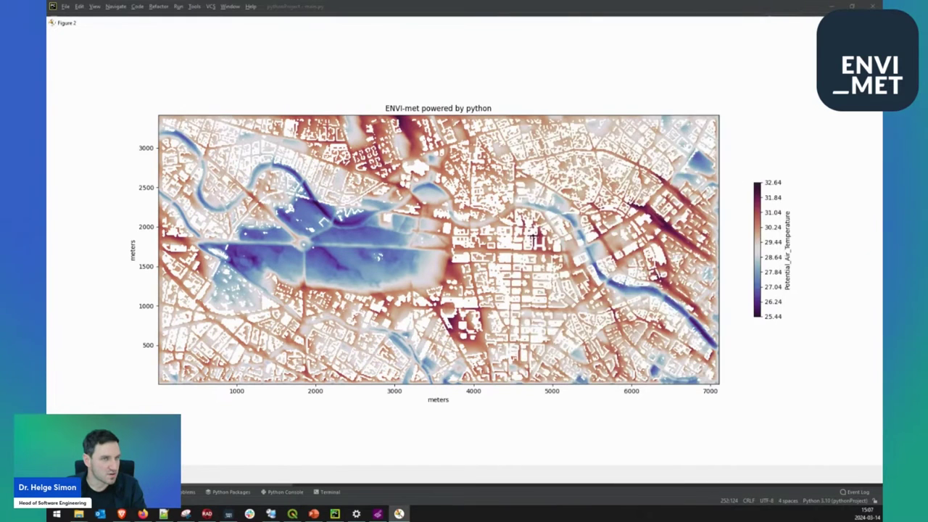
key("q")
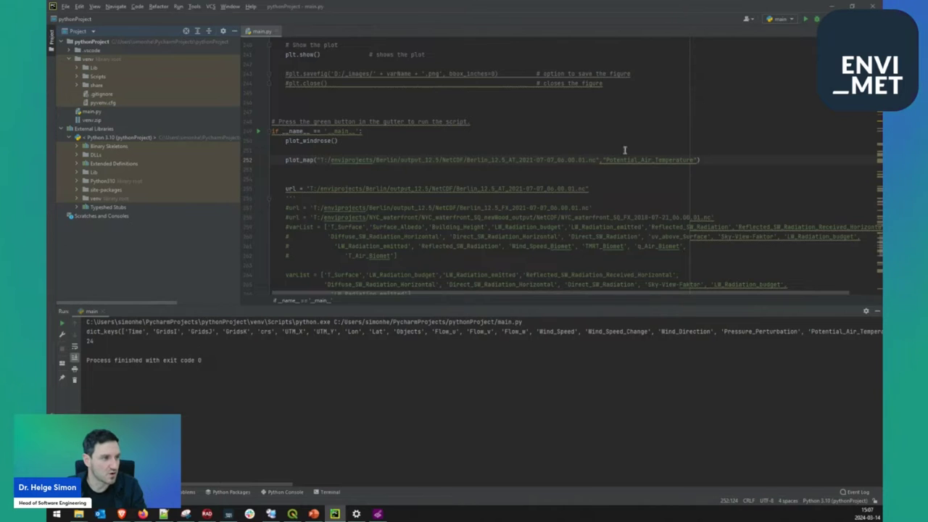
left_click(832, 8)
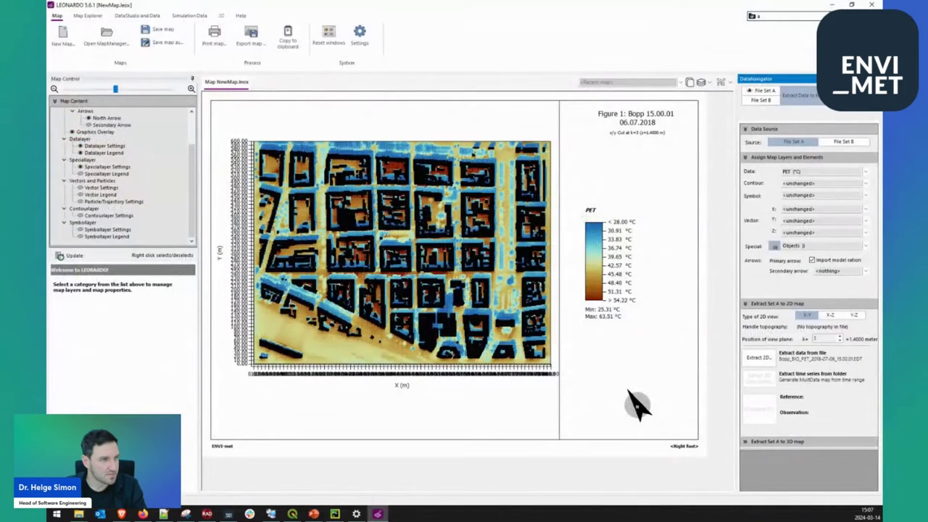
left_click(832, 5)
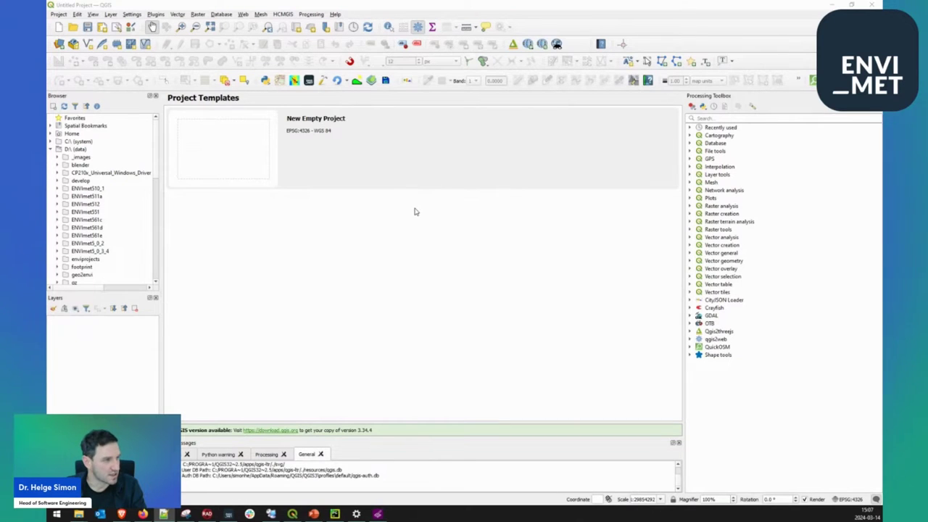
Open the plugin manager and move its window fully into view.
left_click(156, 14)
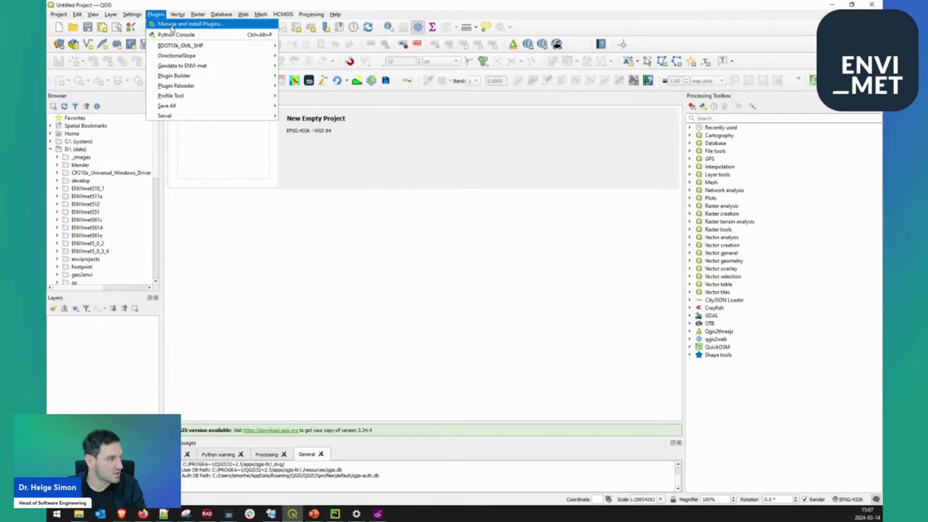
mouse_move(209, 65)
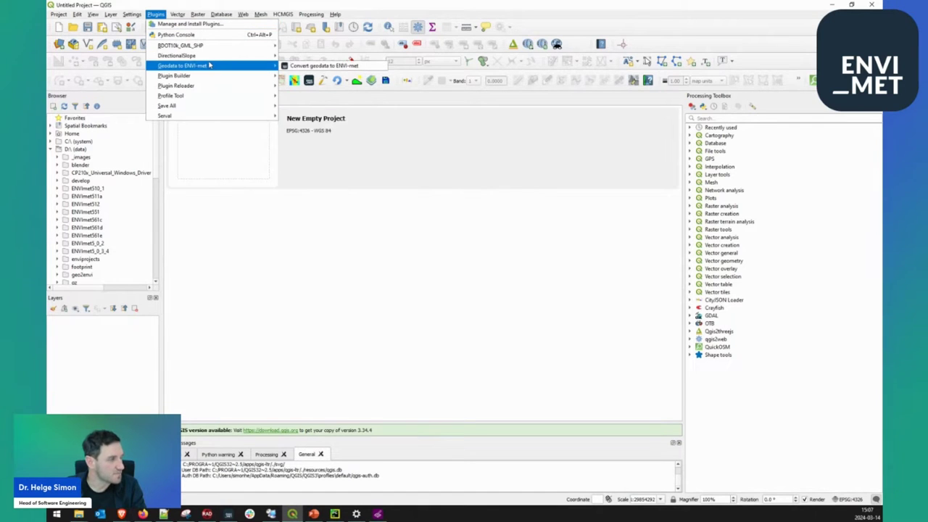
left_click(156, 15)
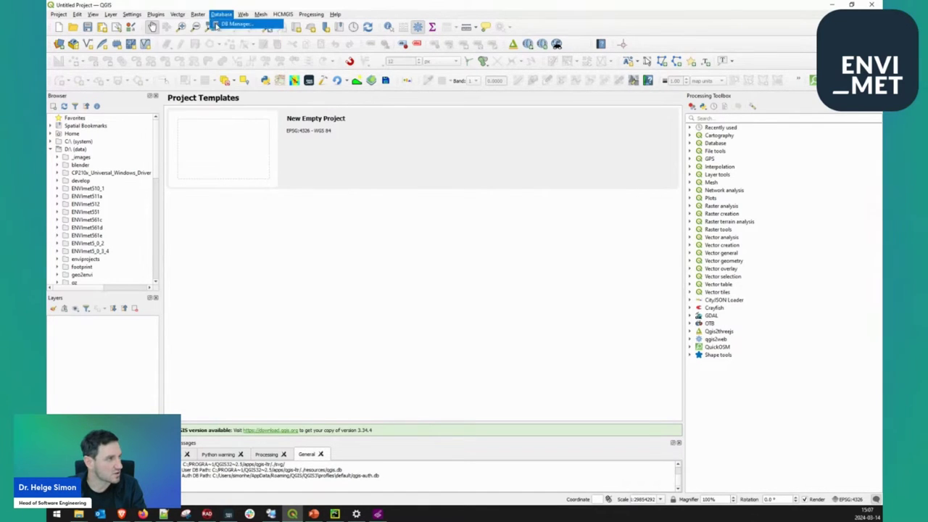
left_click(155, 15)
left_click(168, 24)
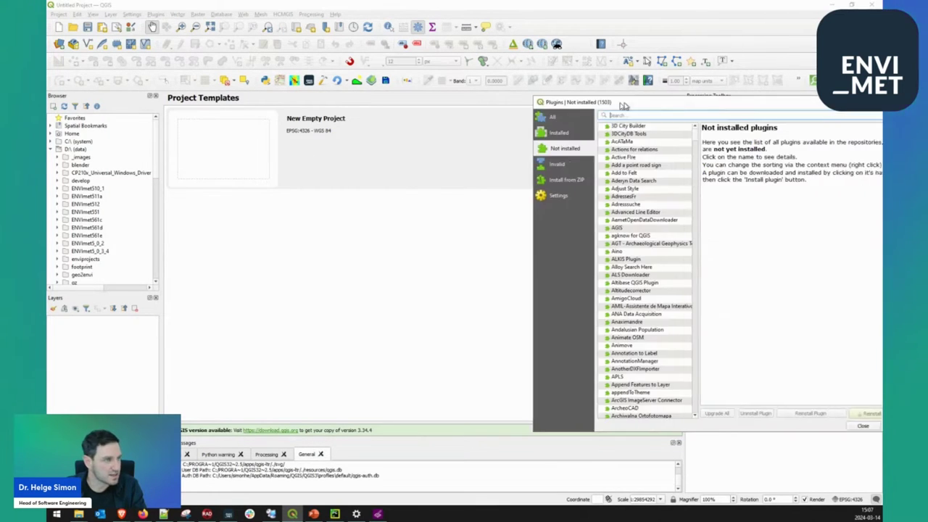
left_click_drag(623, 106, 459, 91)
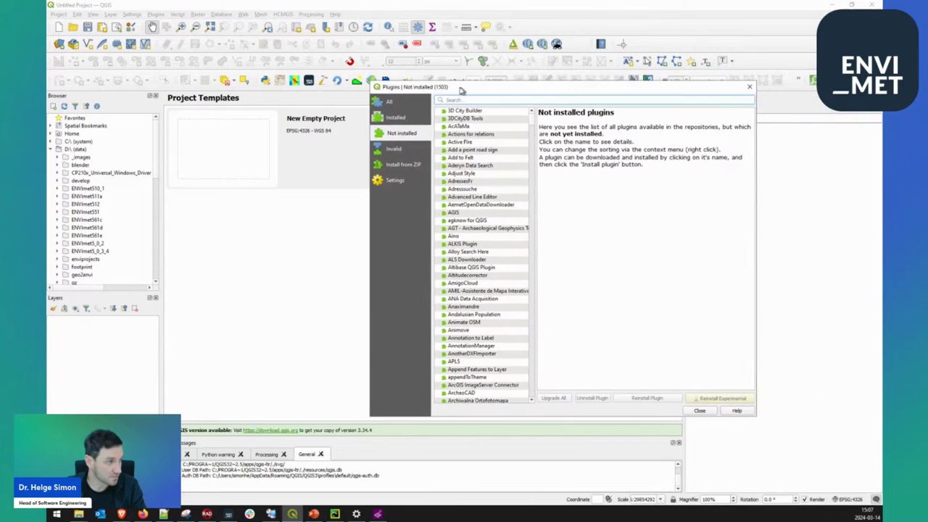
Reinstall the installed Geodata to ENVI-met plugin, then uninstall it.
left_click(400, 119)
left_click(455, 174)
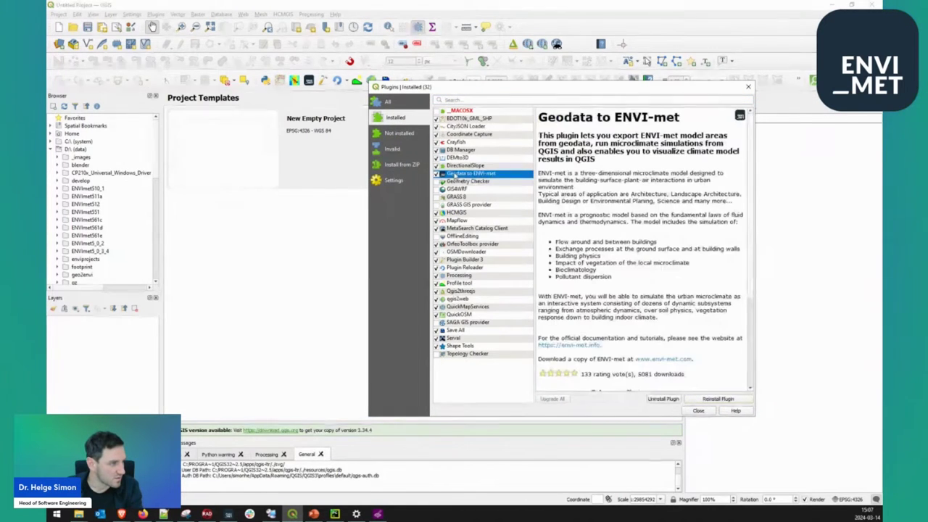
left_click(717, 399)
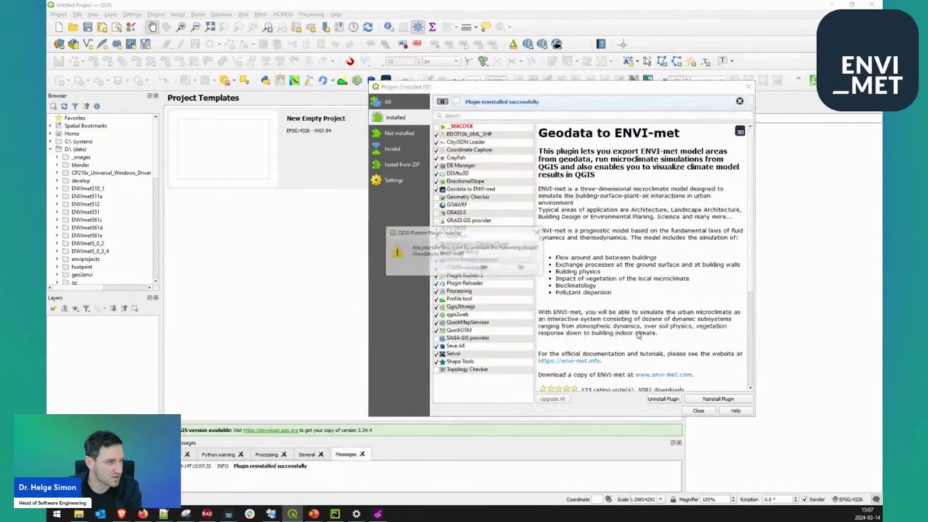
left_click(492, 270)
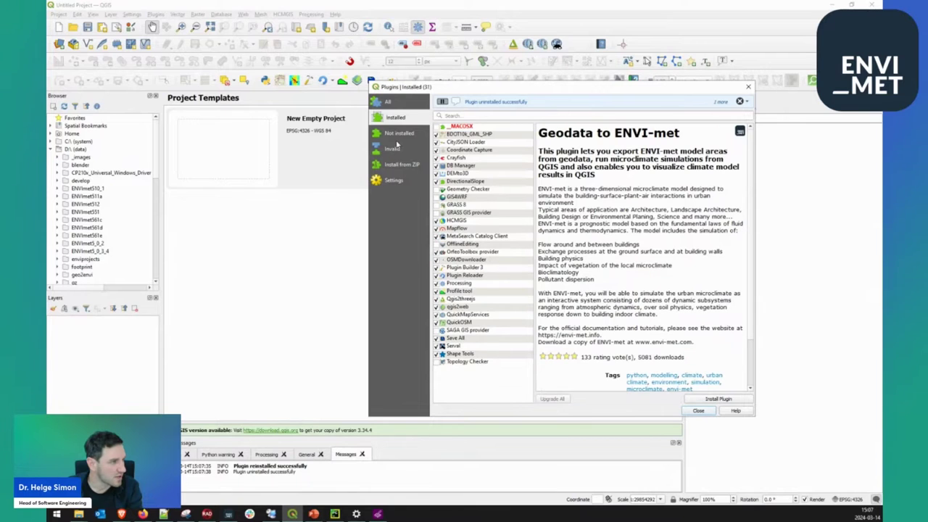
Search all available plugins for "envi-met" and install Geodata to ENVI-met.
left_click(397, 135)
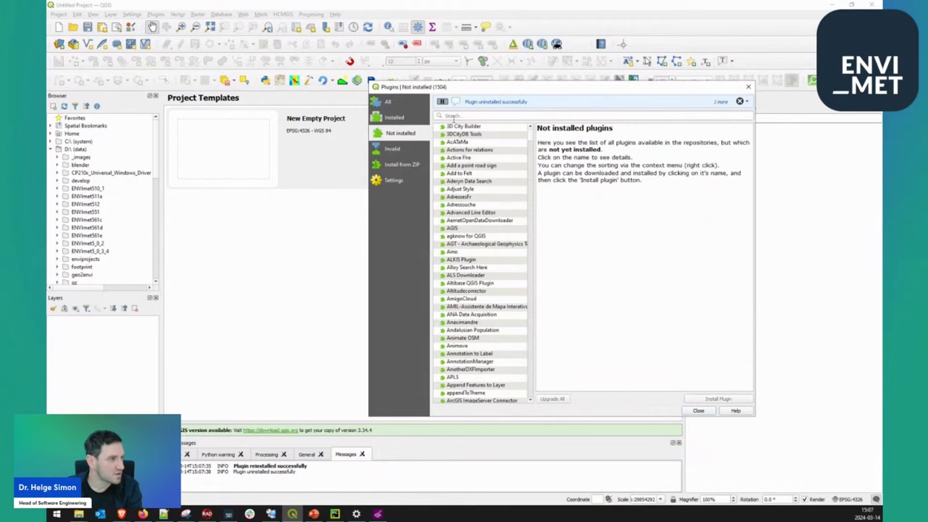
left_click(395, 103)
left_click(476, 116)
type("envi-met")
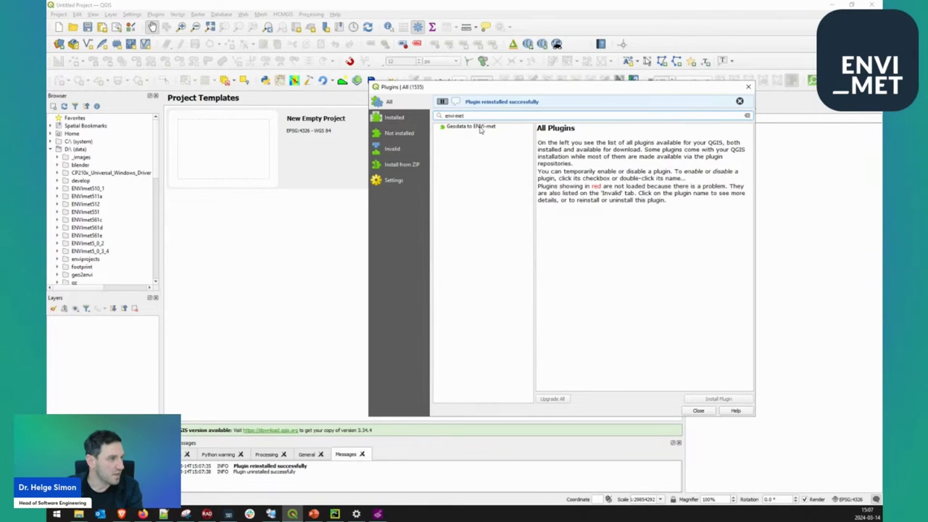
left_click(480, 128)
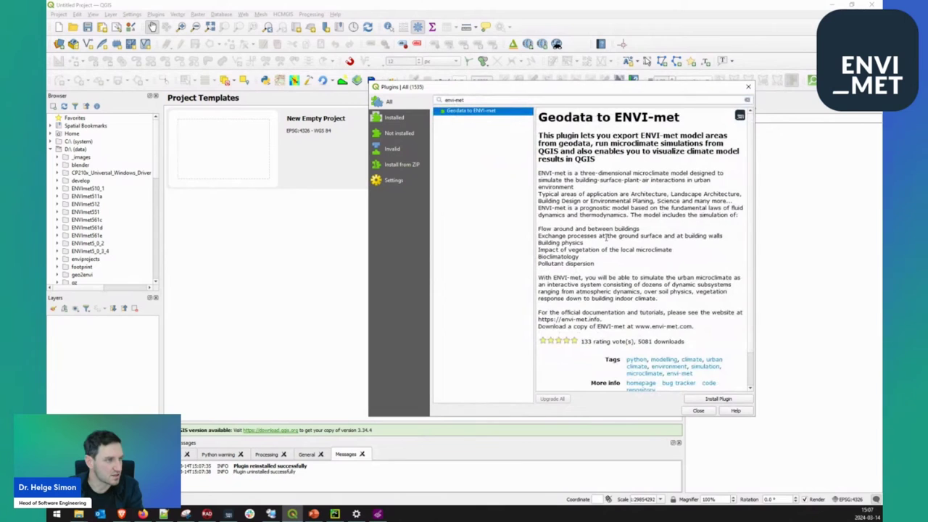
left_click(713, 399)
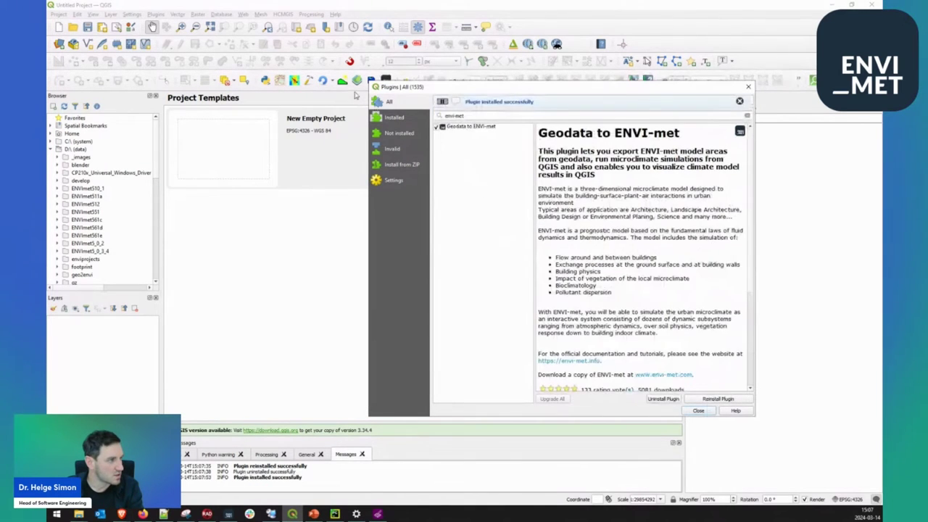
Close the plugin manager and open the Geodata to ENVI-met plugin window.
left_click_drag(405, 90, 393, 115)
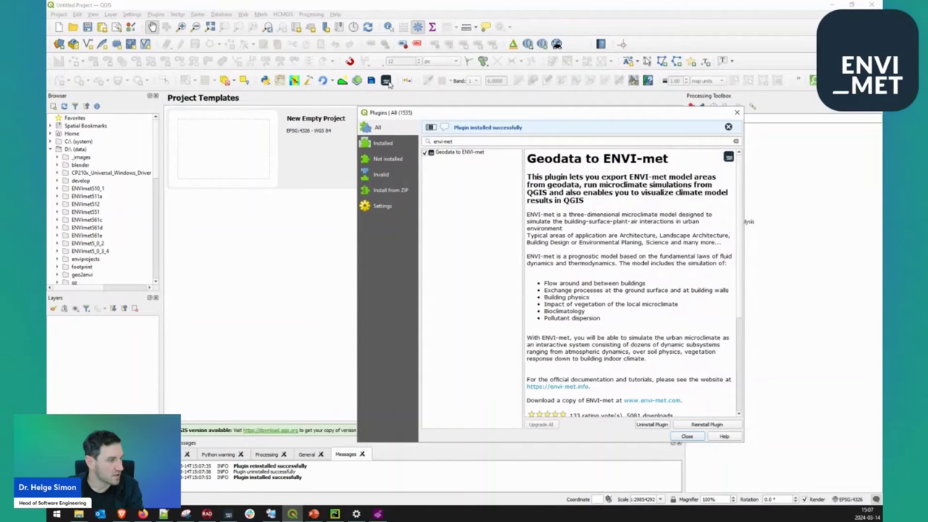
left_click(686, 435)
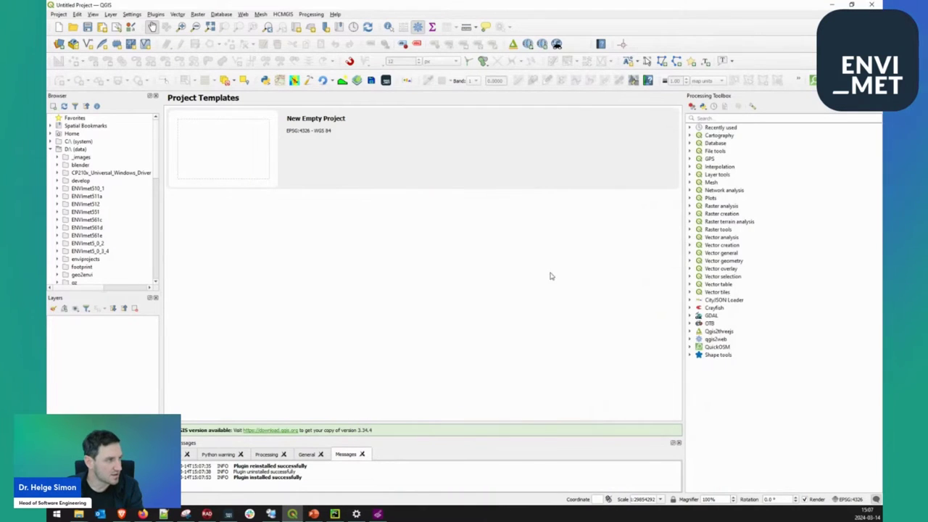
left_click(386, 80)
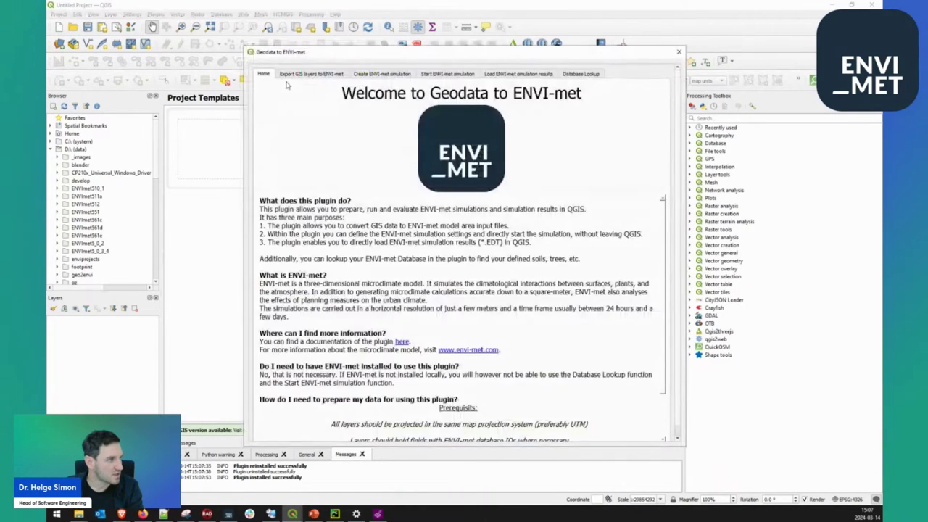
left_click_drag(495, 56, 515, 47)
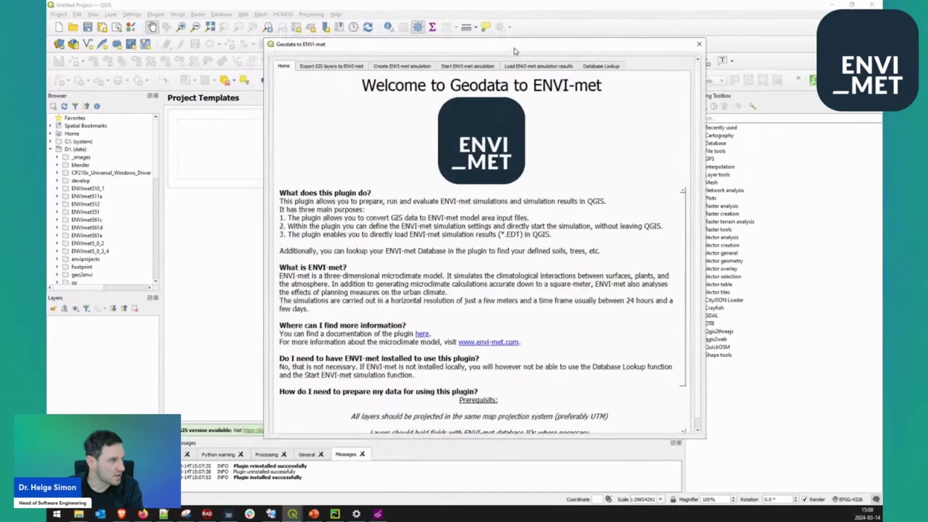
Review the plugin's sections for exporting GIS layers, creating an ENVI-met simulation and starting an ENVI-met simulation.
left_click(319, 68)
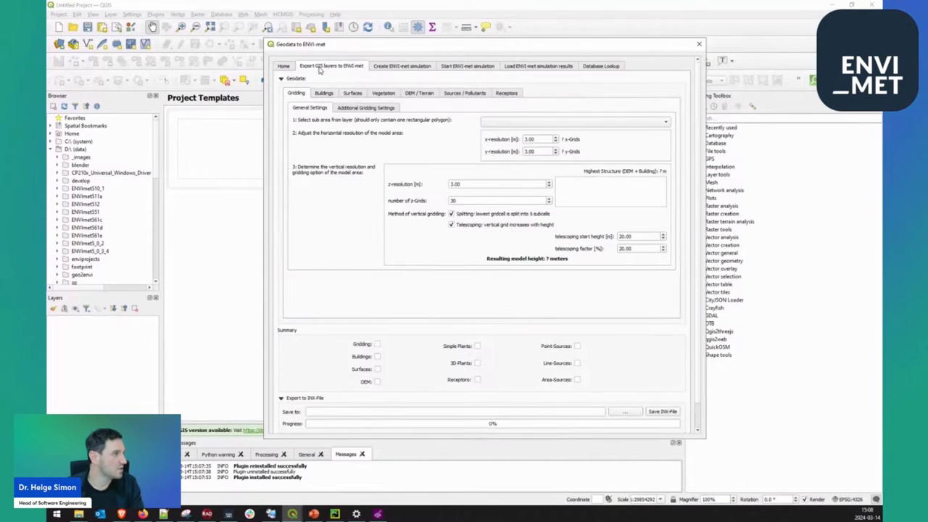
left_click(405, 67)
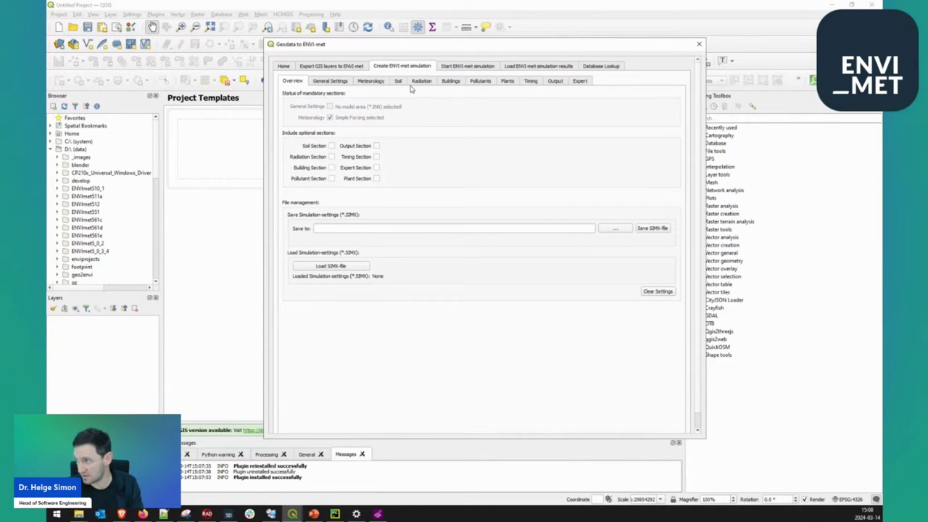
left_click(345, 68)
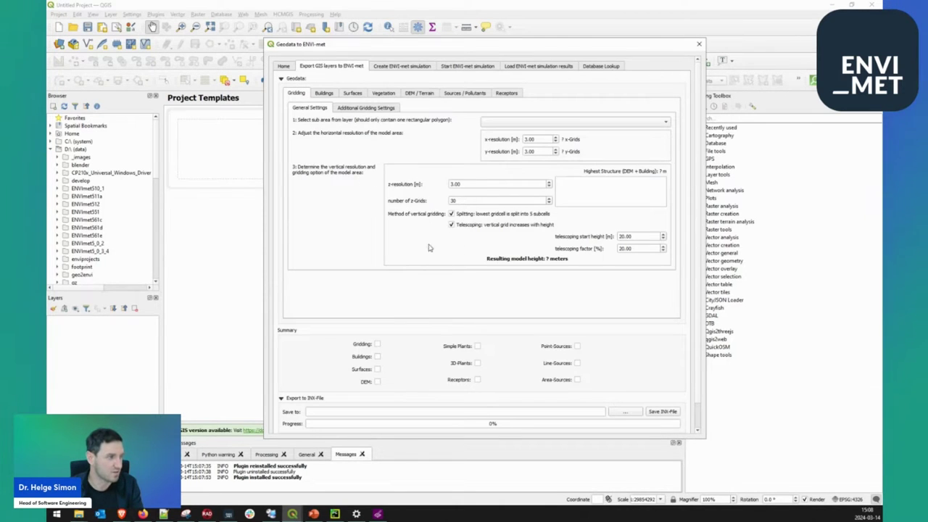
left_click(395, 67)
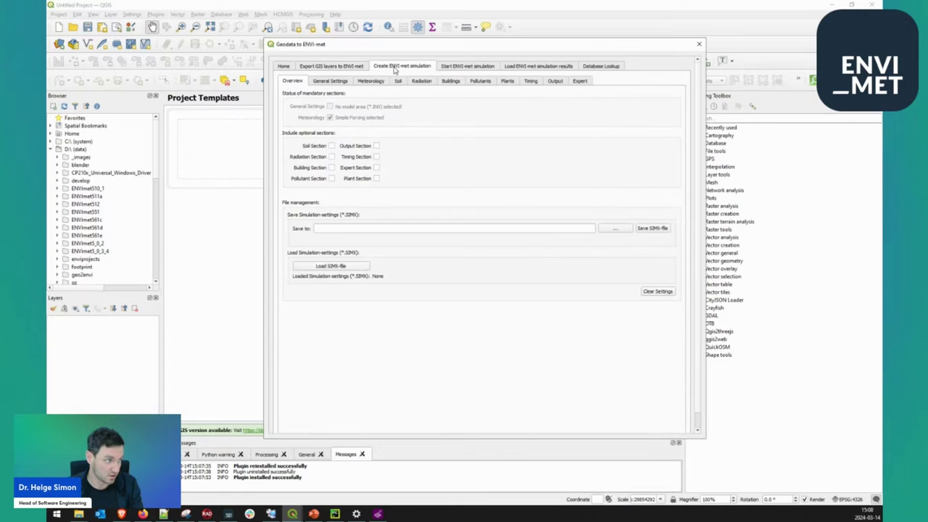
left_click(448, 68)
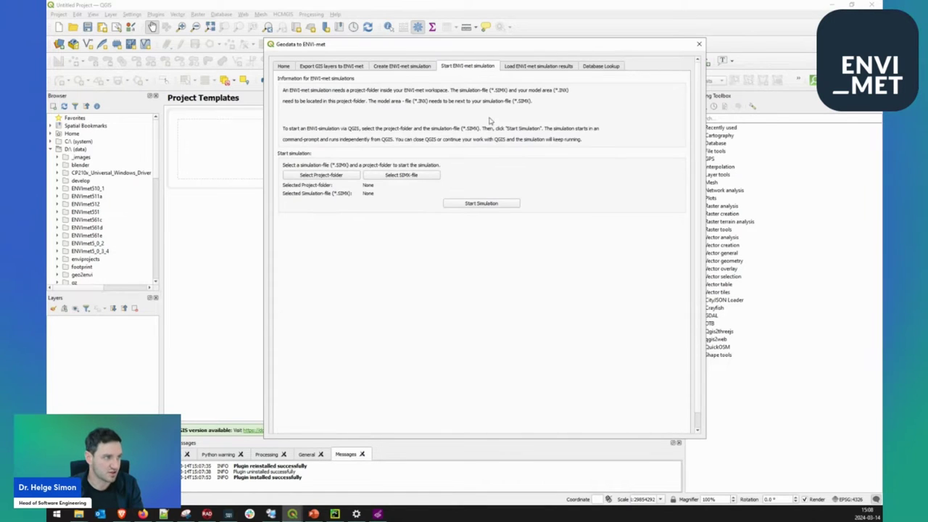
left_click(537, 67)
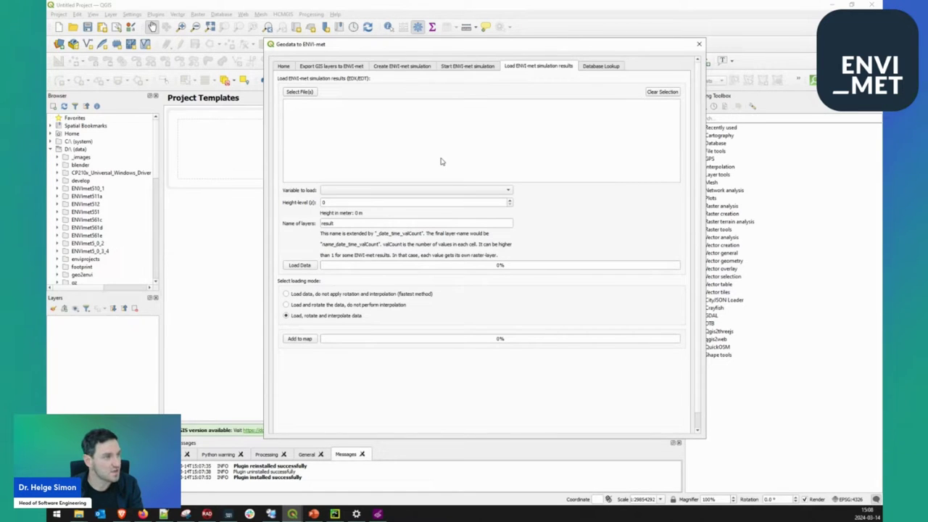
left_click(301, 92)
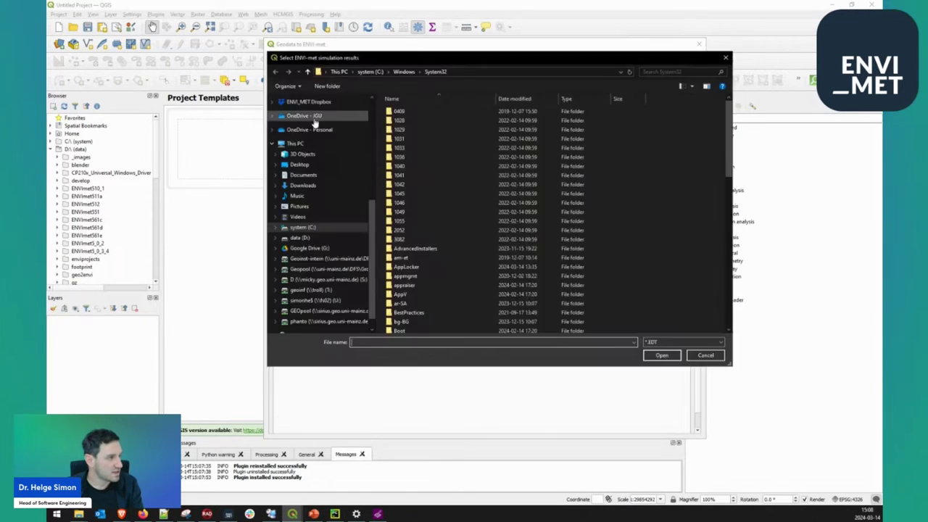
left_click_drag(407, 61, 441, 79)
scroll(381, 200, "up", 4)
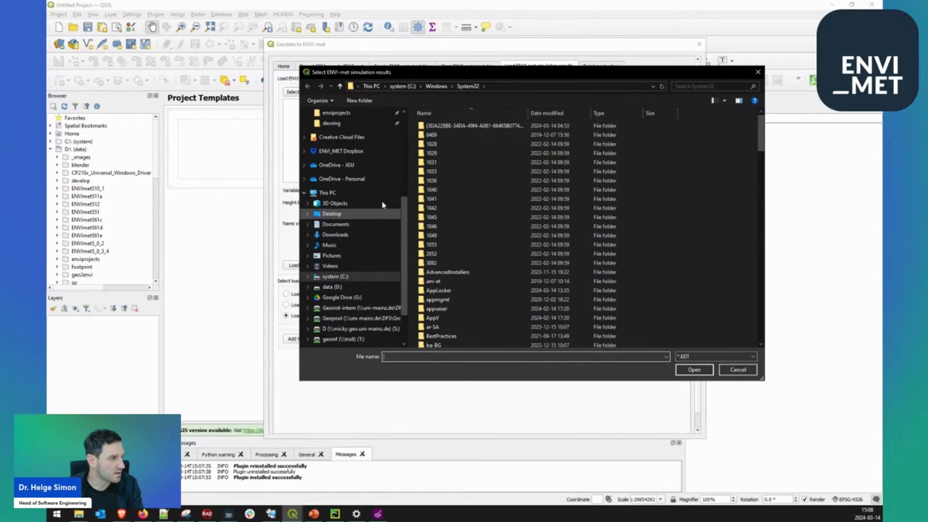
left_click(360, 156)
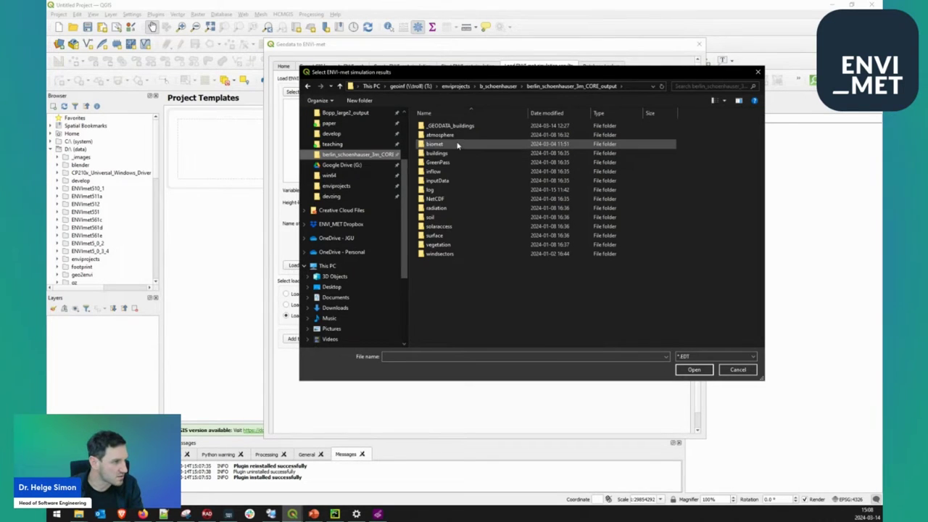
double_click(457, 145)
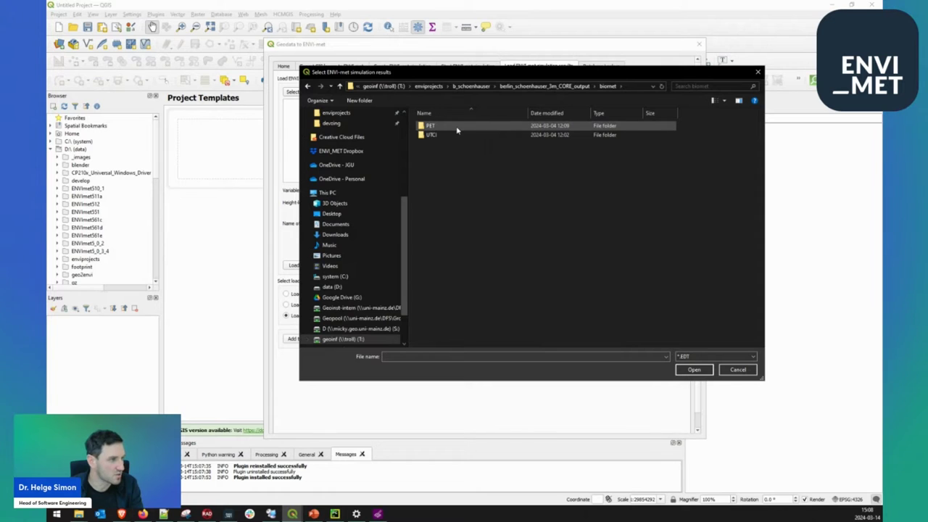
double_click(457, 127)
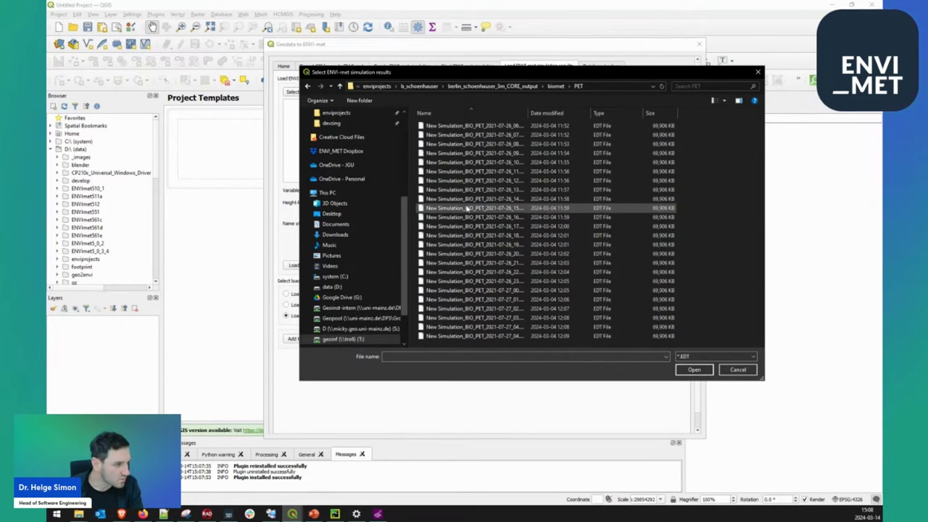
double_click(468, 198)
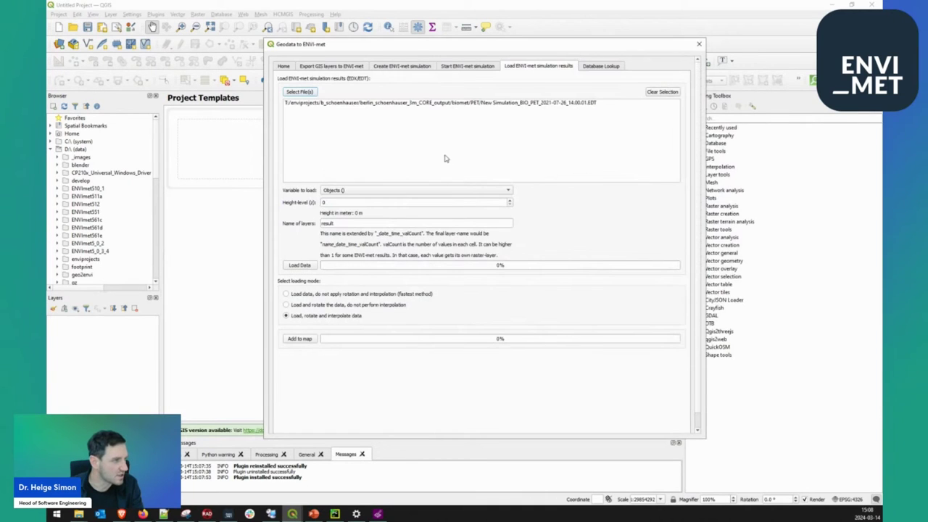
left_click(450, 192)
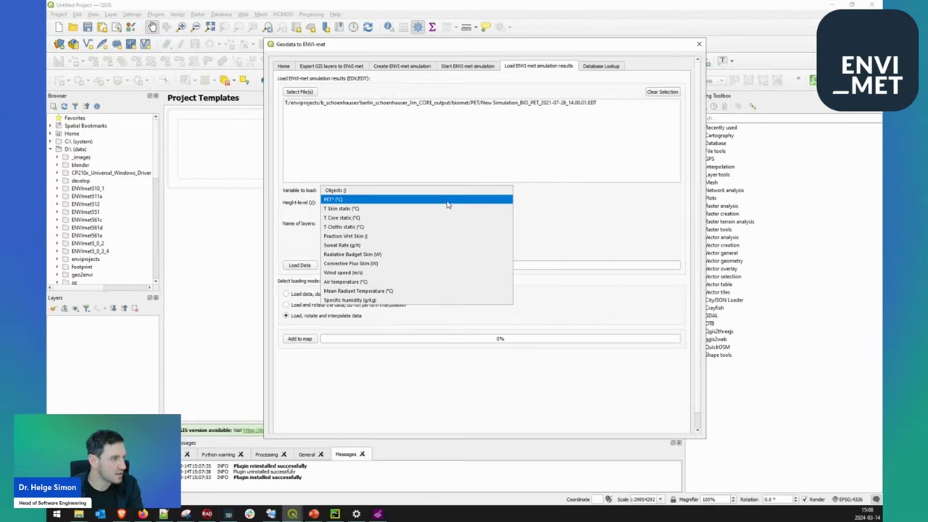
left_click(365, 193)
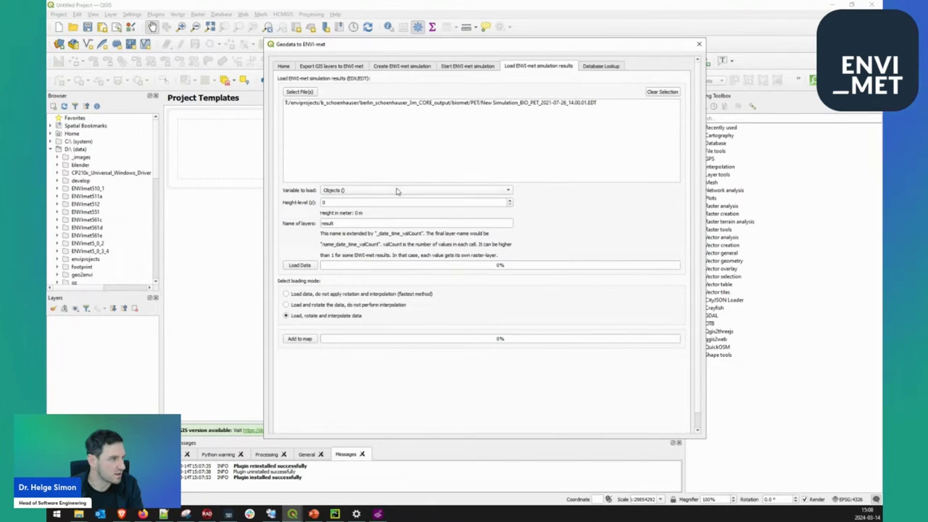
Clear the file selection and select the five 2021-07-26 PET result files from 14:00 to 18:00 instead.
left_click(656, 94)
left_click(299, 92)
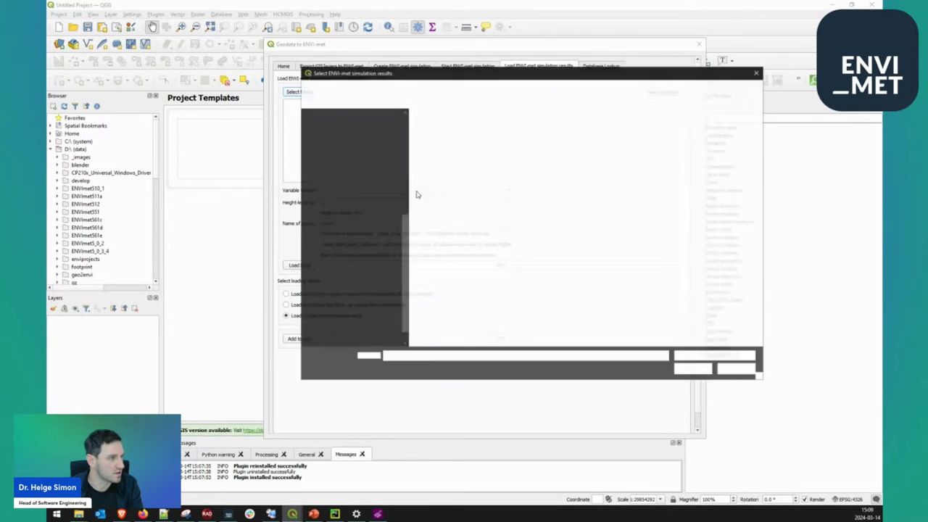
left_click_drag(435, 198, 461, 235)
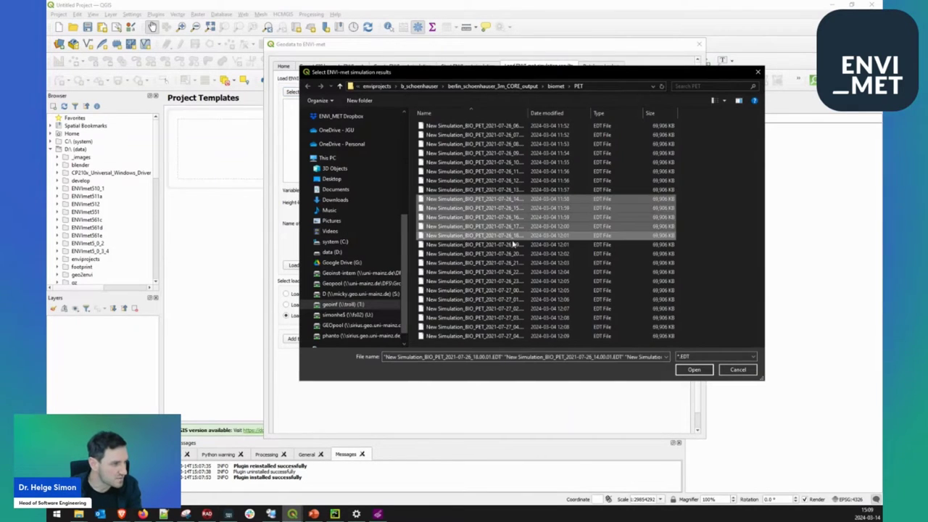
left_click(693, 368)
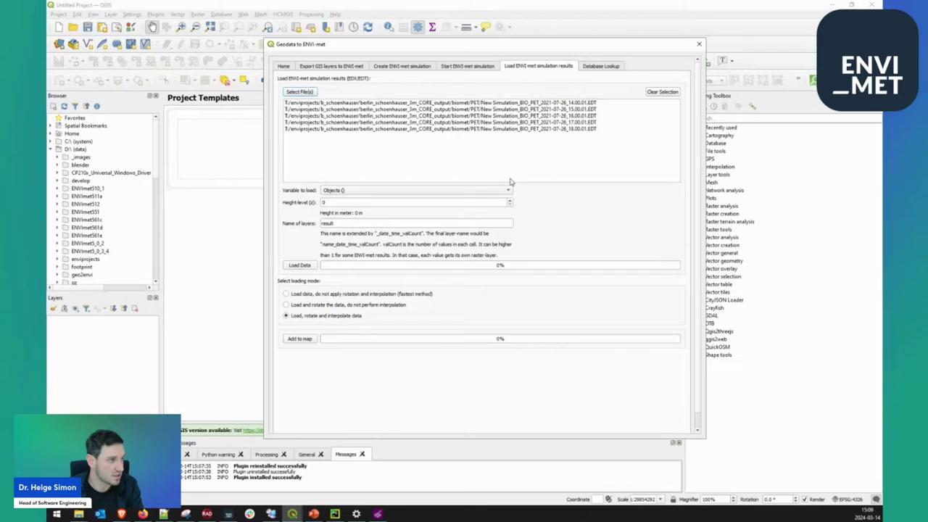
Load PET* (°C) at height level 3, add the rotated and interpolated results to the map, and close the plugin window.
left_click(479, 191)
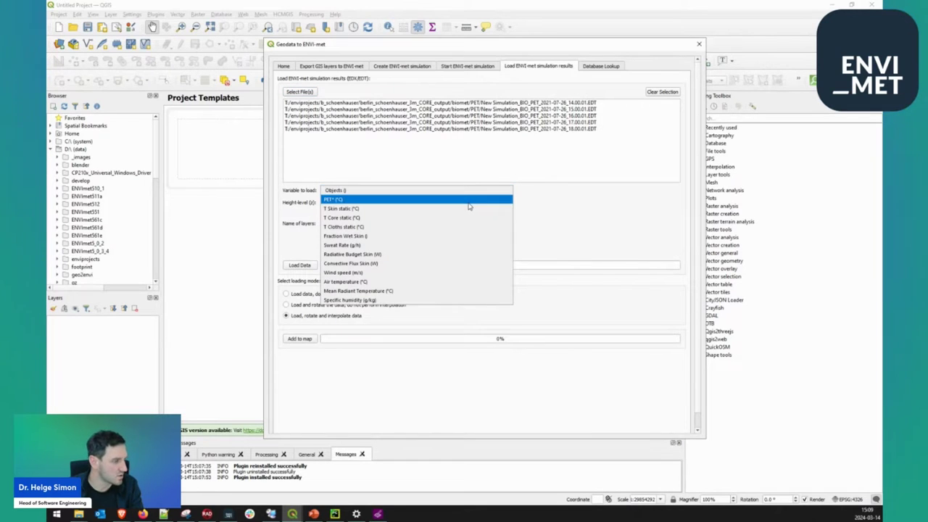
left_click(468, 200)
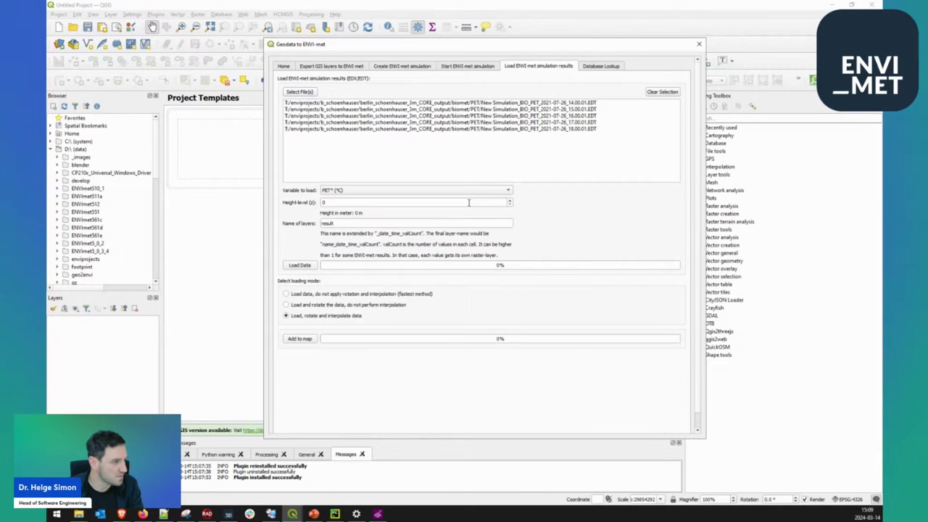
left_click(510, 201)
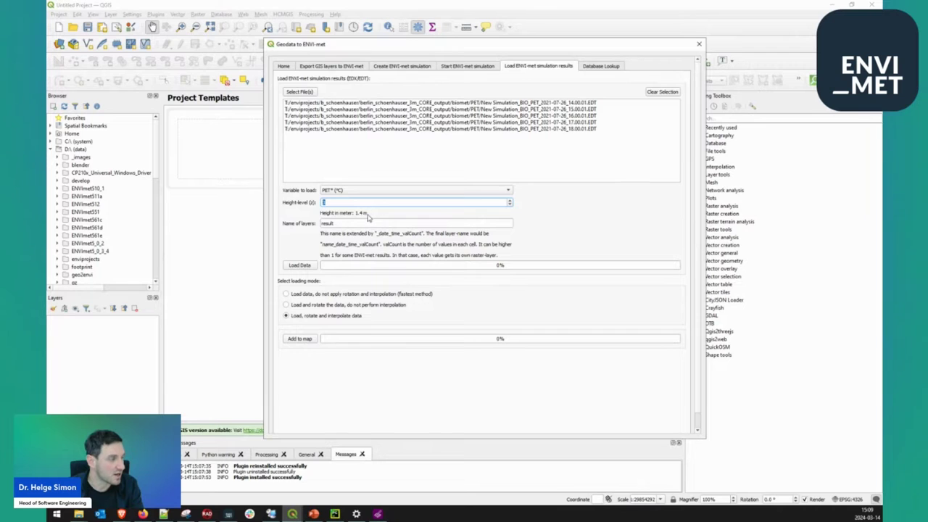
left_click(297, 266)
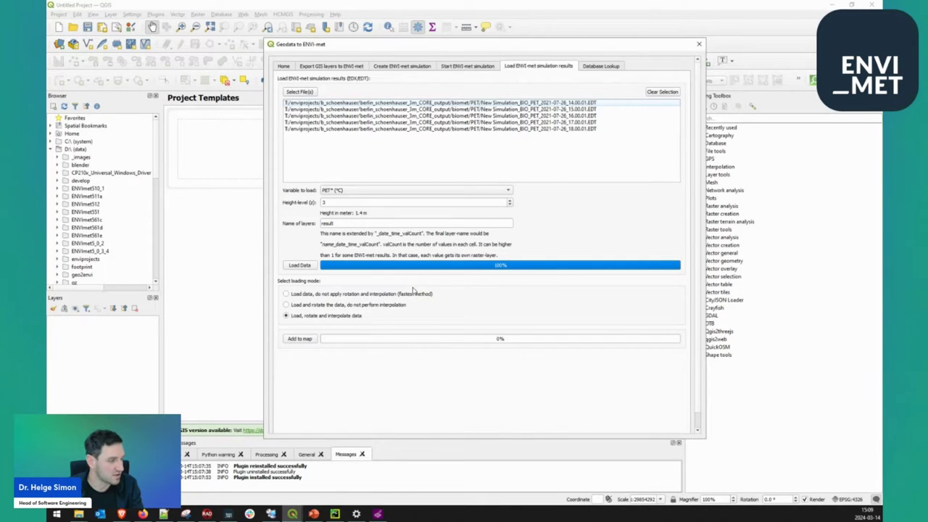
left_click(299, 338)
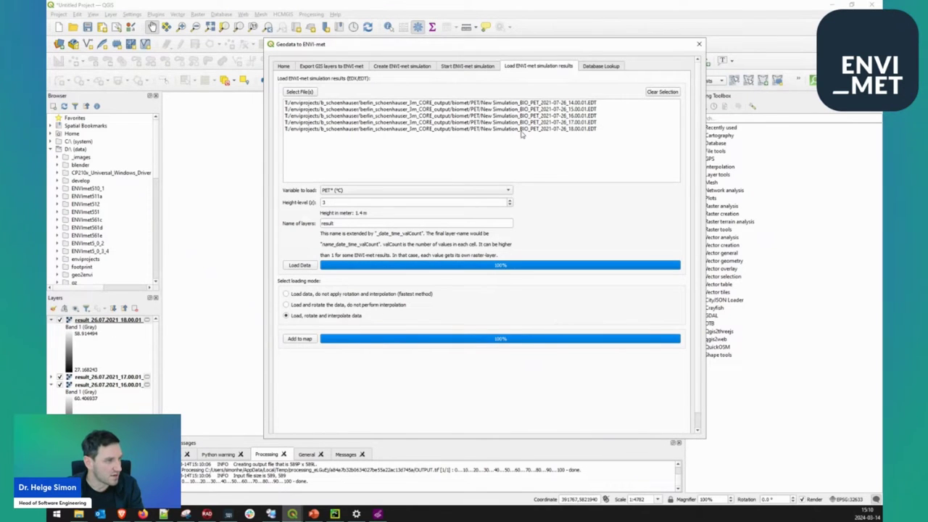
left_click(698, 45)
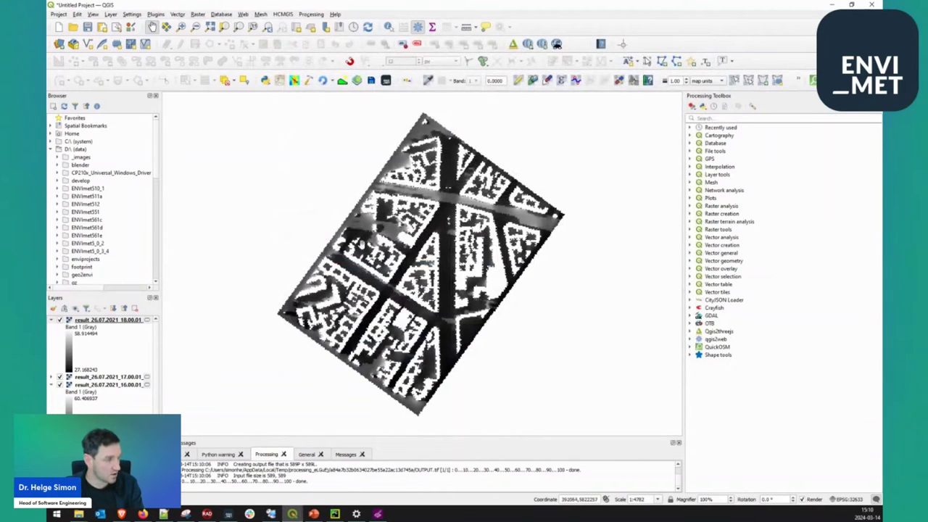
Collapse the expanded legends of the result layers in the layer list.
scroll(373, 252, "down", 1)
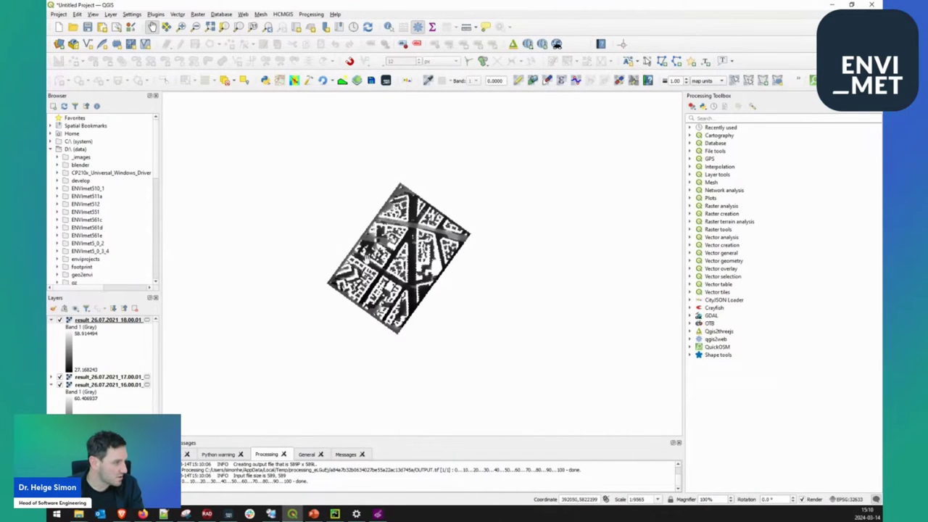
scroll(69, 320, "down", 1)
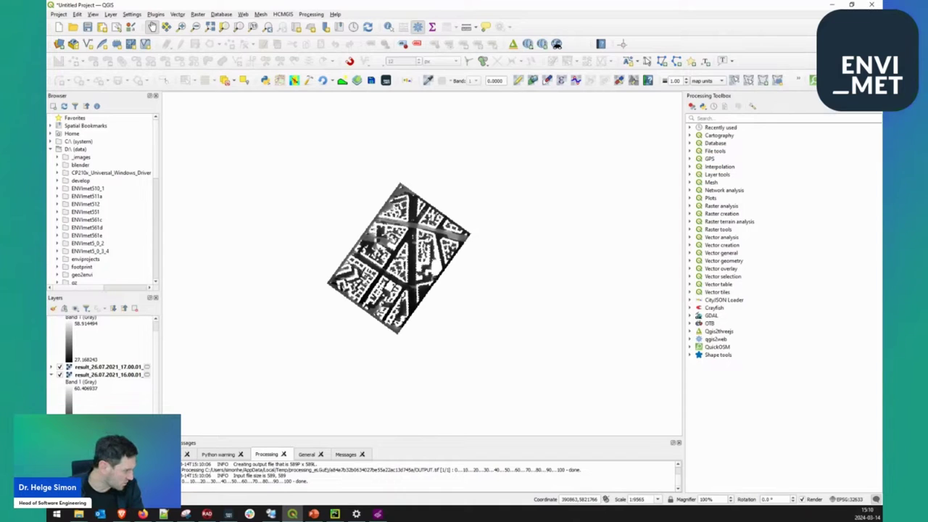
scroll(101, 355, "up", 1)
left_click(51, 385)
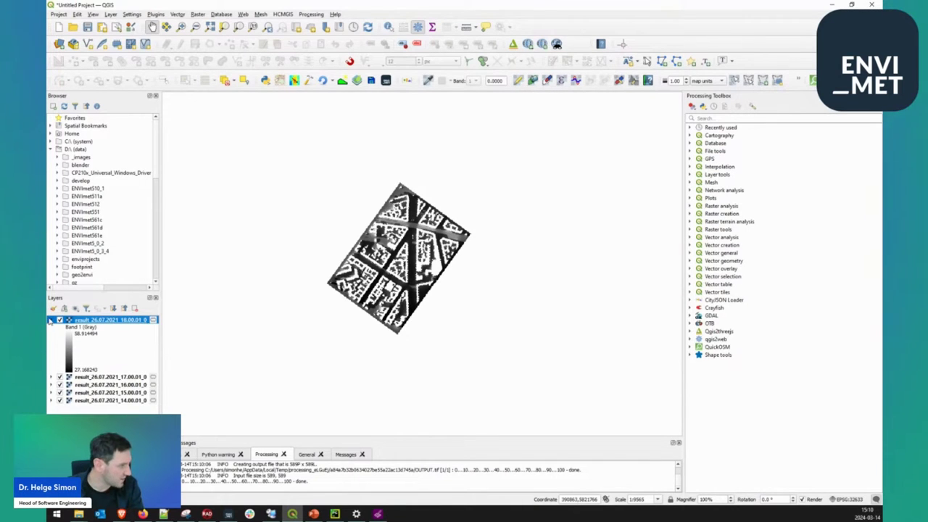
left_click(51, 320)
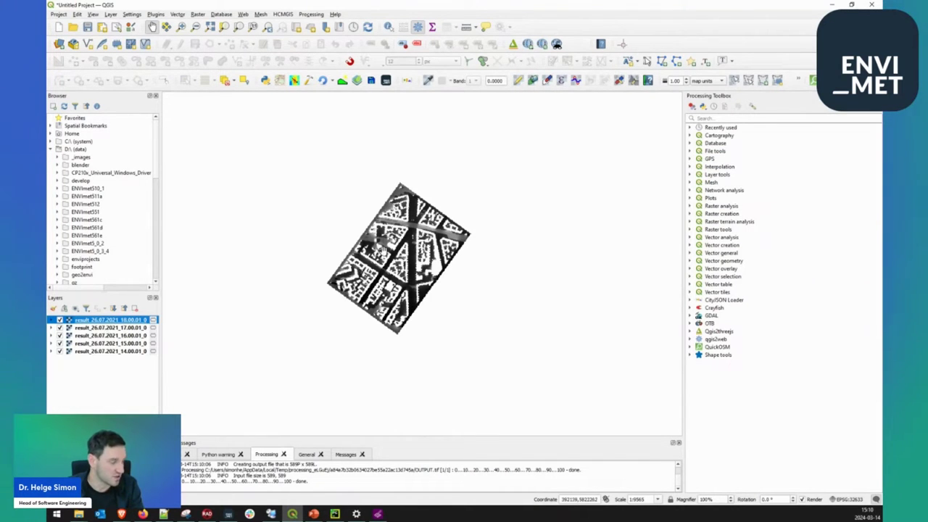
scroll(399, 267, "up", 1)
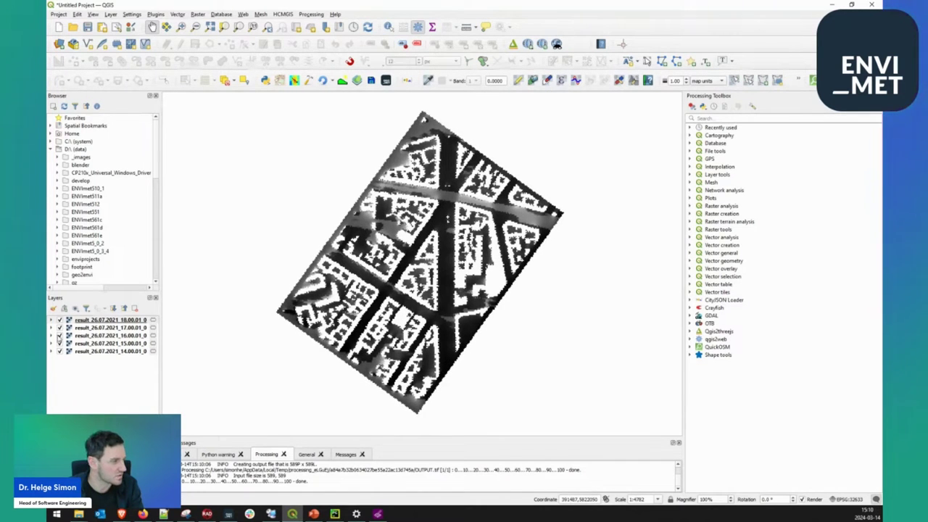
Hide the 14:00 to 17:00 result layers and make them all visible again.
left_click(60, 350)
left_click(59, 342)
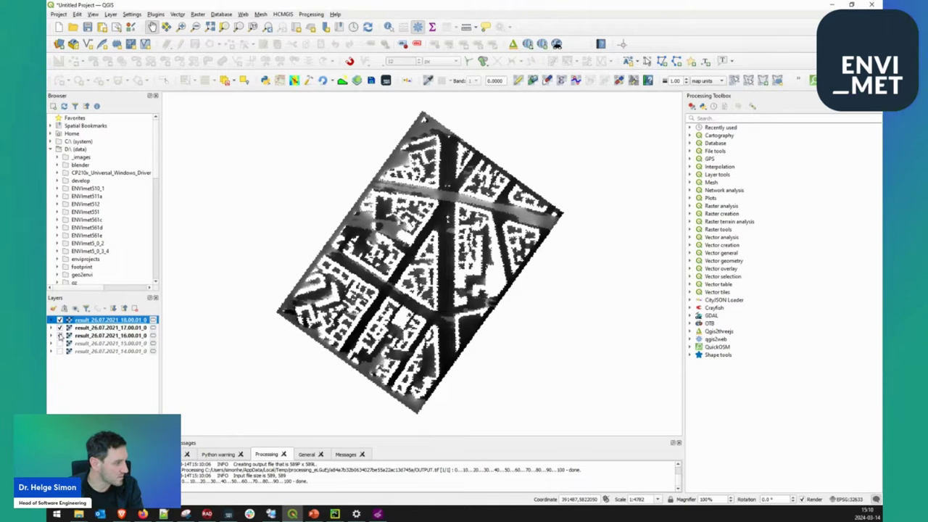
left_click(59, 335)
left_click(60, 328)
left_click(60, 328)
left_click(59, 336)
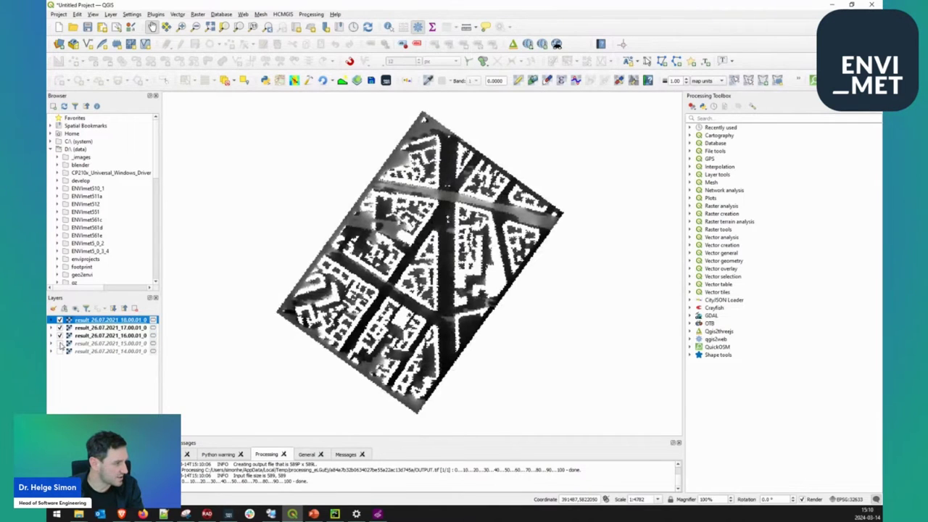
left_click(60, 343)
left_click(59, 351)
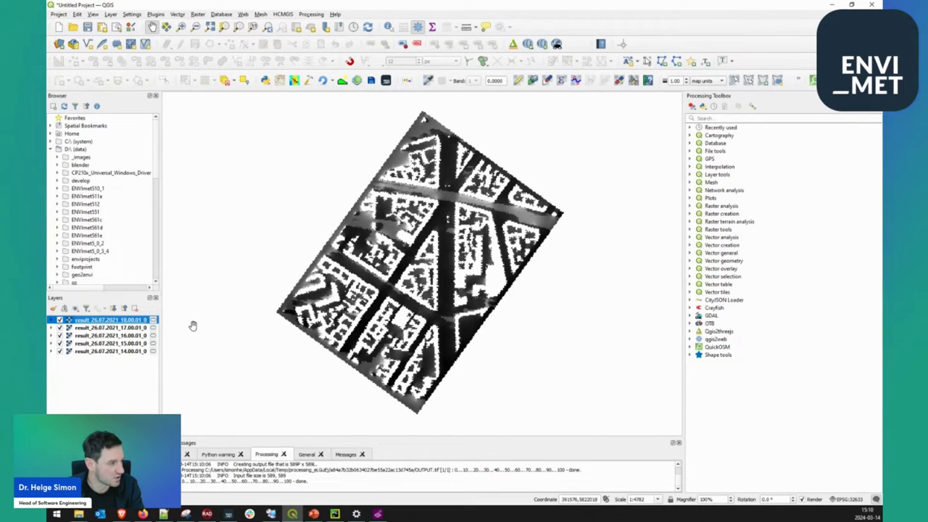
Hide the 18:00, 17:00, 16:00 and 15:00 result layers, leaving only the 14:00 layer shown.
left_click(59, 320)
left_click(59, 327)
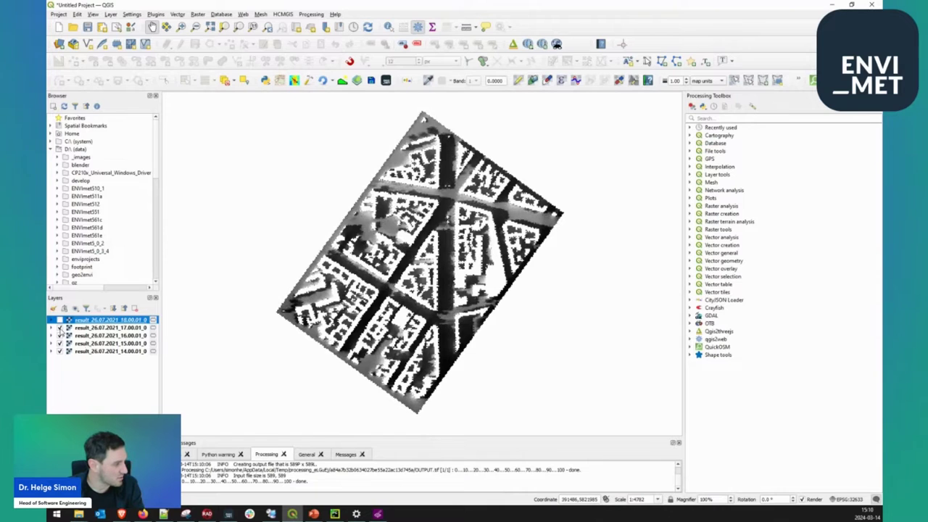
left_click(60, 336)
left_click(59, 344)
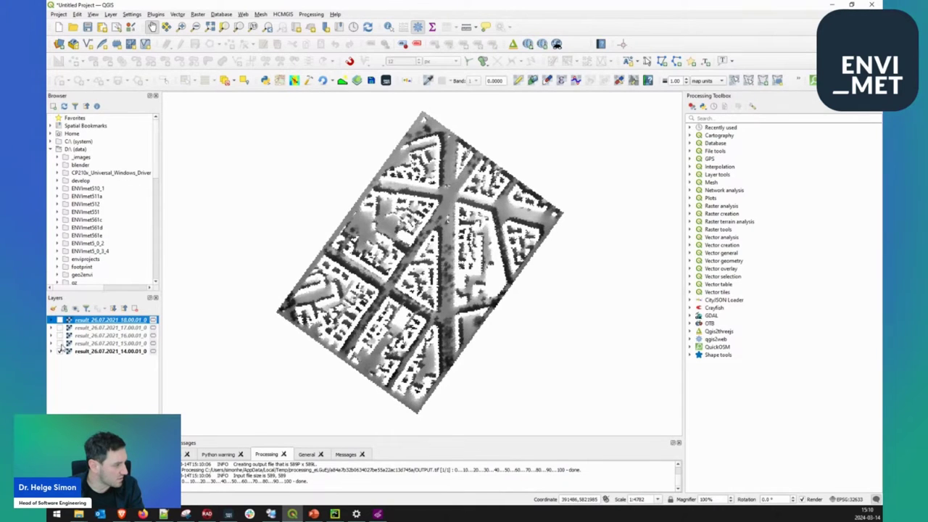
Set the render type of the 14:00 result layer to singleband pseudocolor in its symbology properties.
left_click(113, 351)
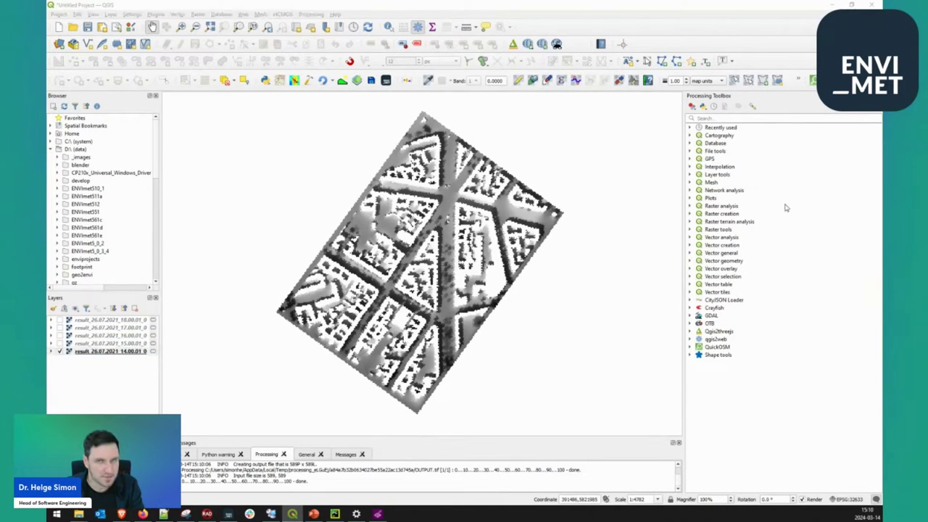
left_click_drag(500, 114, 435, 118)
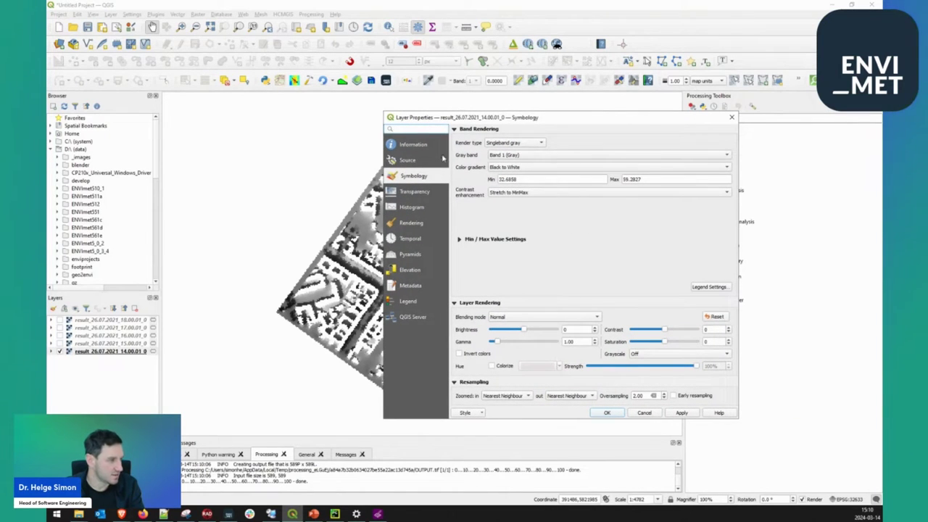
left_click_drag(460, 122, 550, 121)
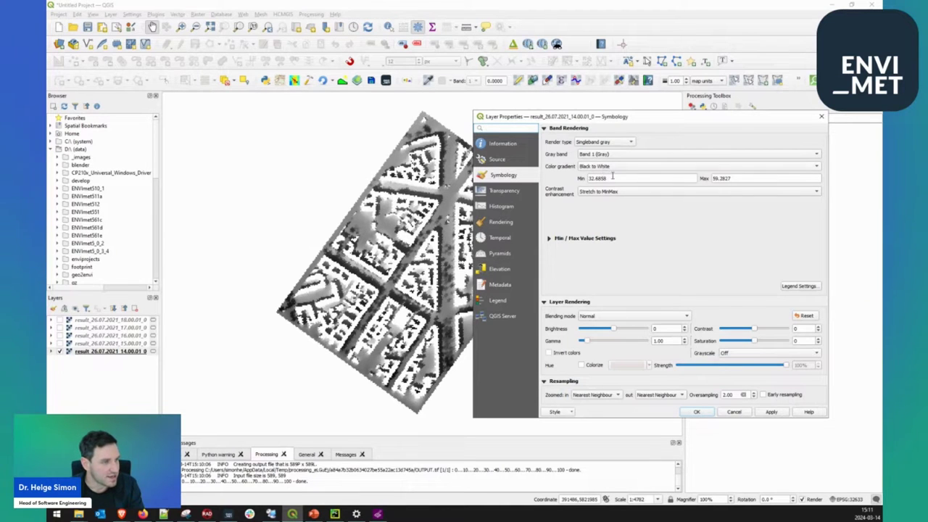
left_click(617, 142)
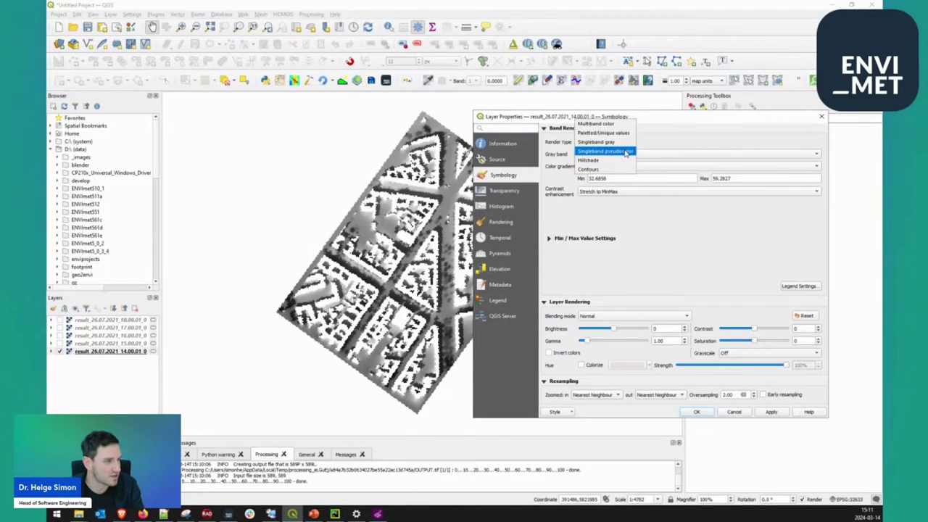
left_click(626, 151)
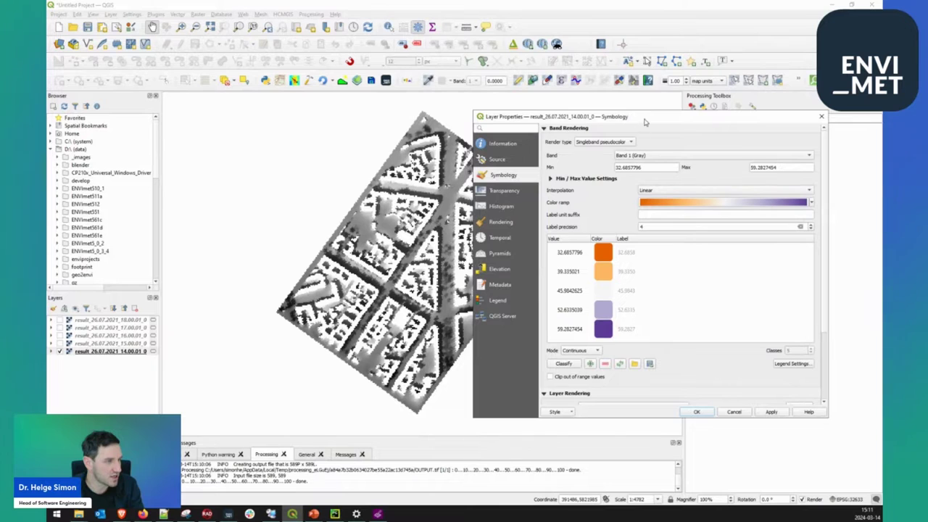
left_click_drag(645, 118, 655, 83)
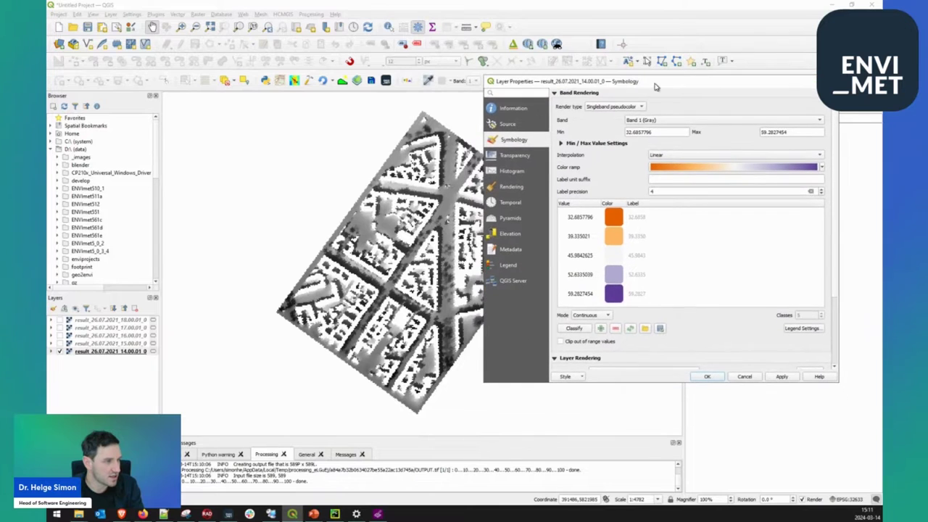
Apply the Cividis colour ramp to the 14:00 result layer and close its properties.
left_click(822, 167)
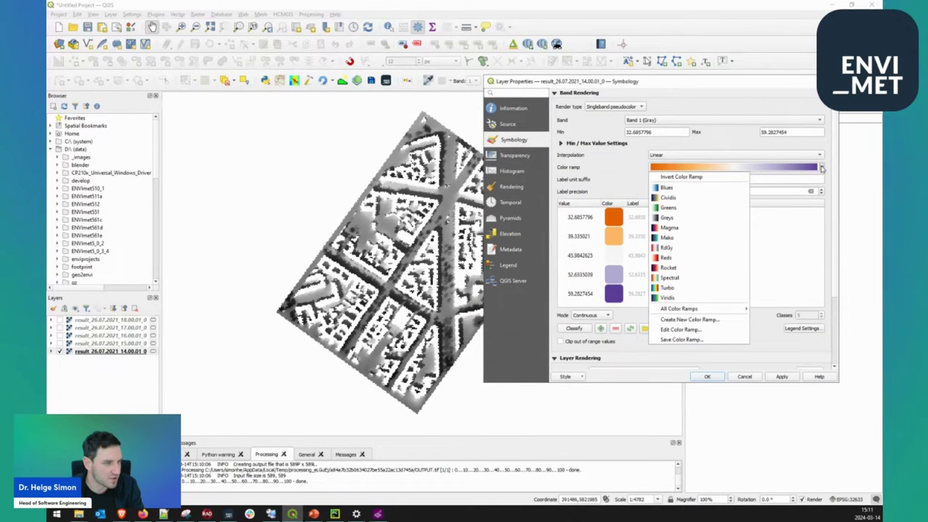
left_click(714, 199)
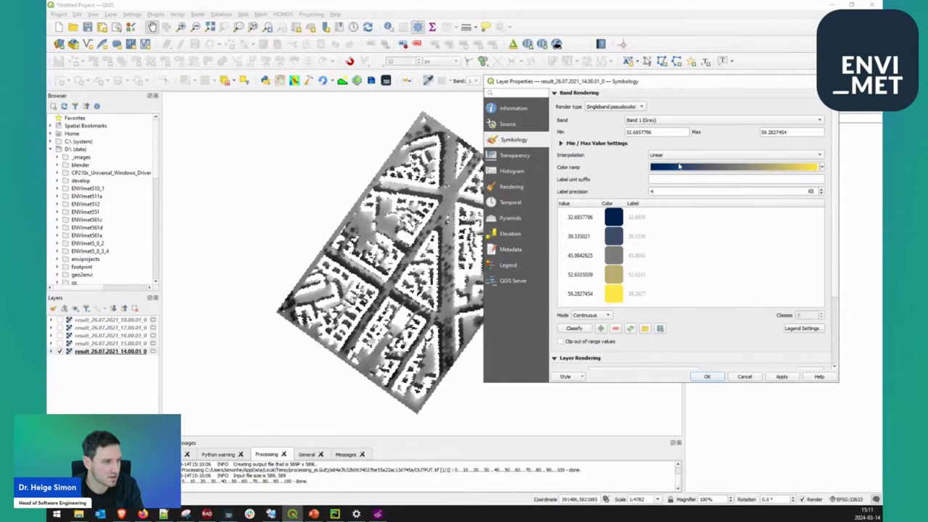
left_click(778, 377)
left_click_drag(624, 84, 713, 79)
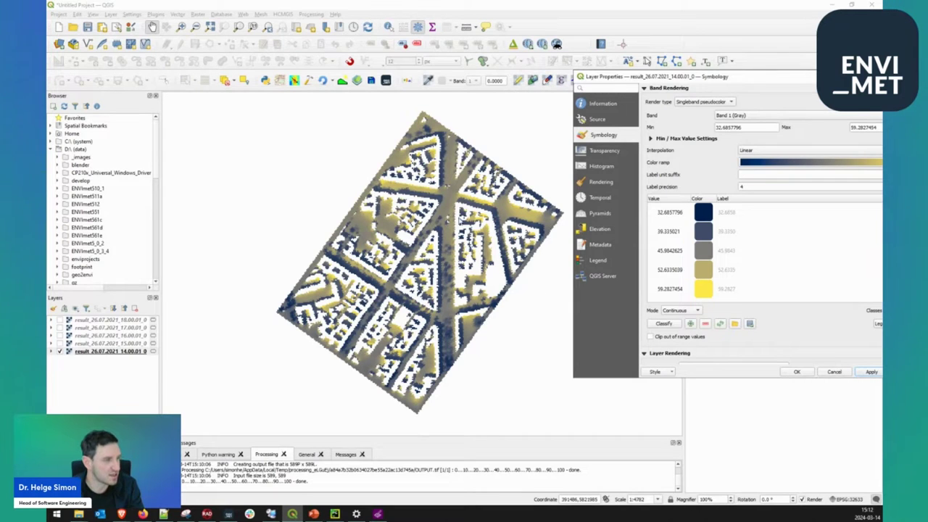
left_click(795, 371)
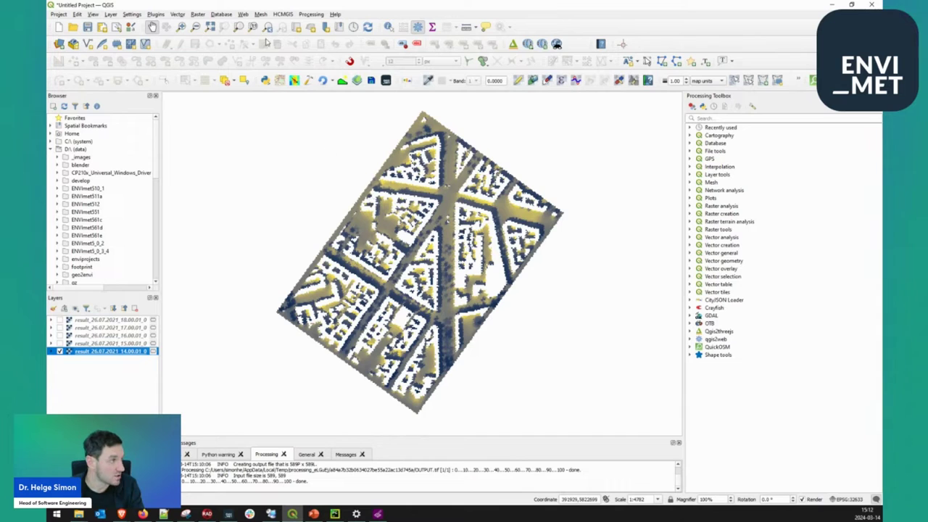
Add the Google Satellite basemap from QuickMapServices and compare it with the result layer up close.
left_click(259, 15)
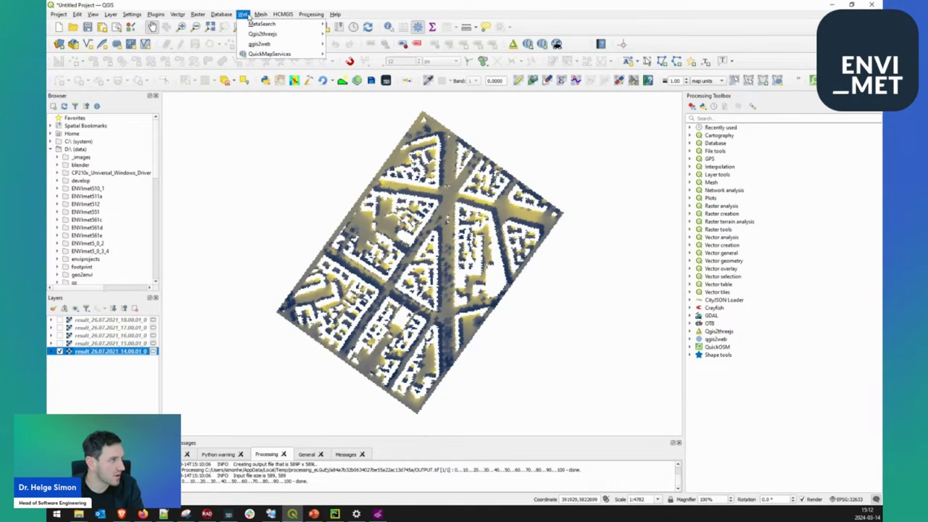
mouse_move(254, 44)
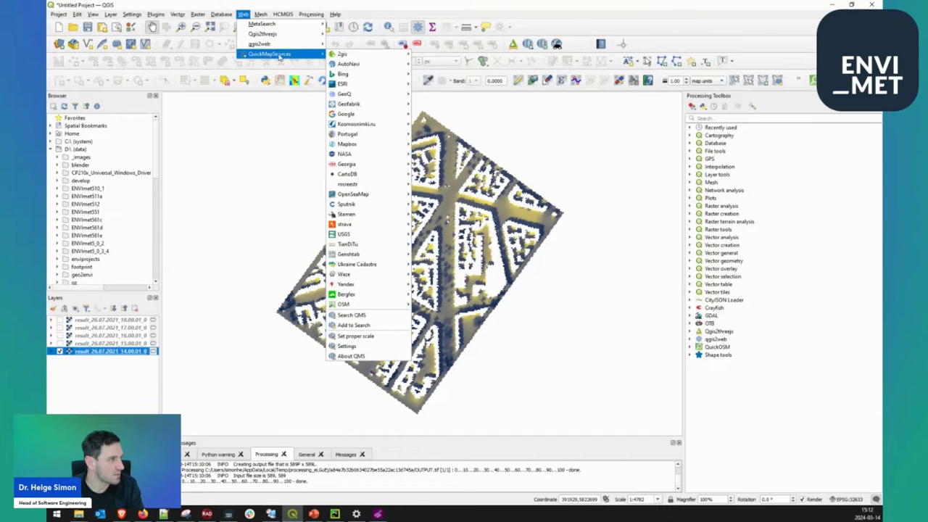
mouse_move(357, 114)
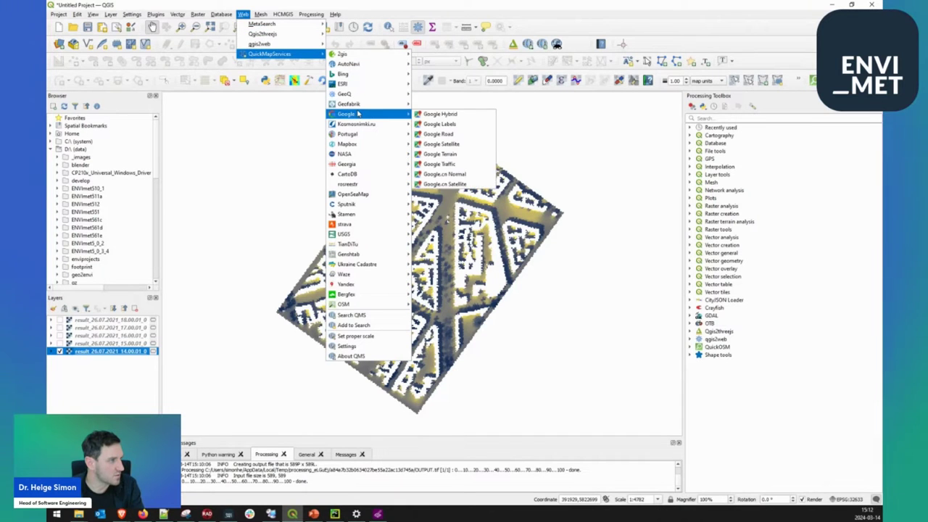
left_click(461, 144)
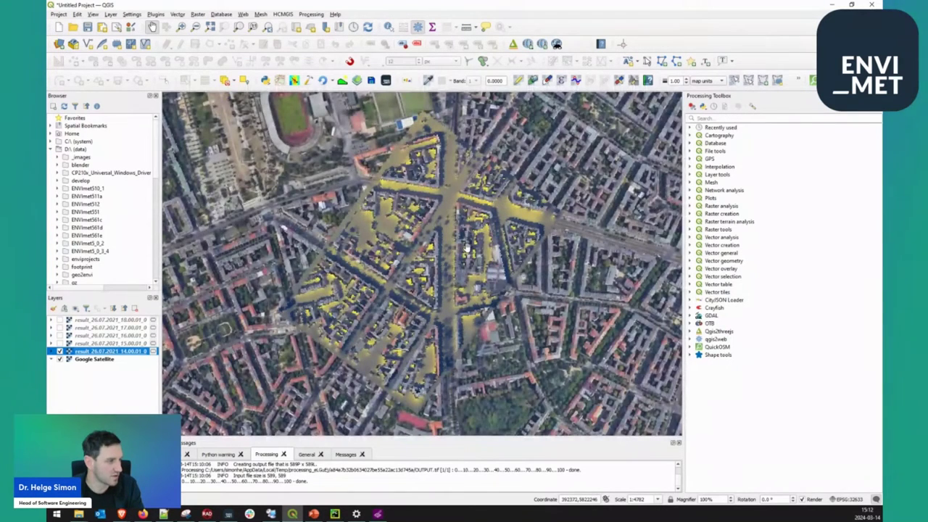
scroll(468, 249, "down", 3)
scroll(491, 252, "up", 4)
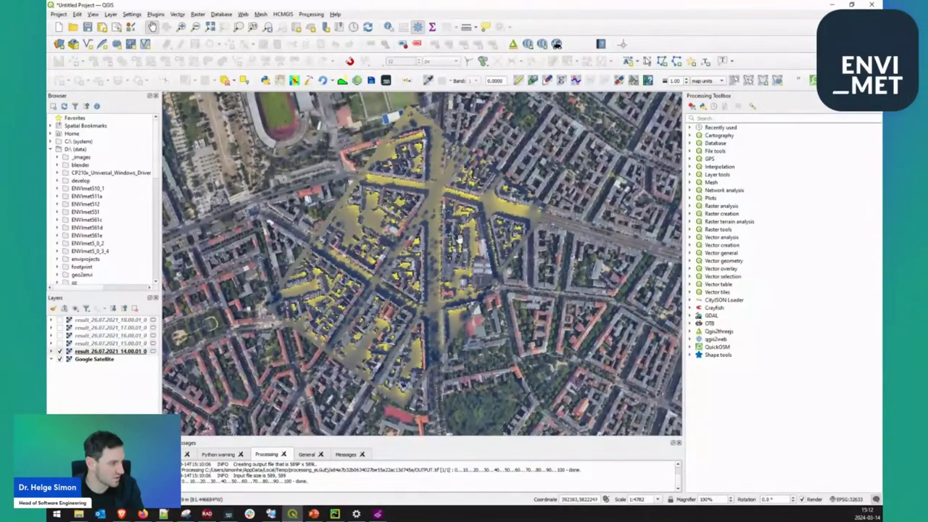
scroll(449, 206, "up", 2)
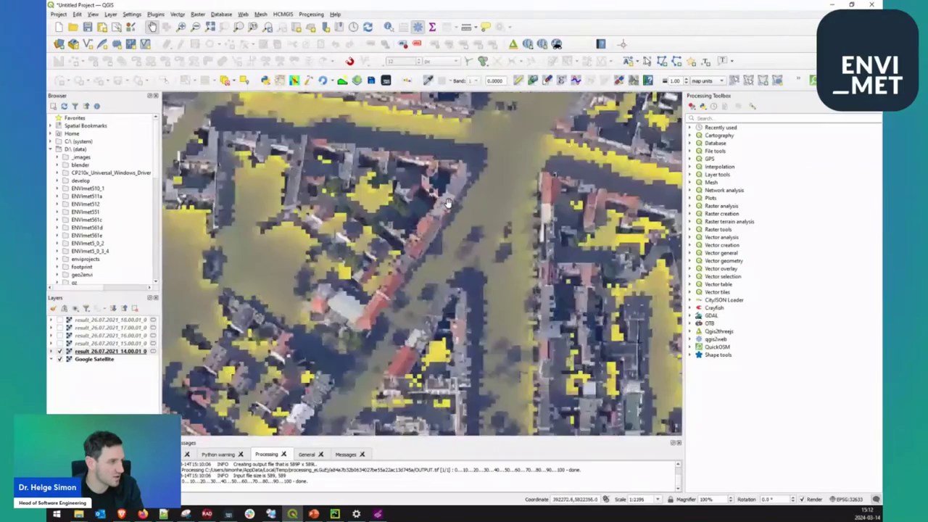
scroll(448, 204, "down", 2)
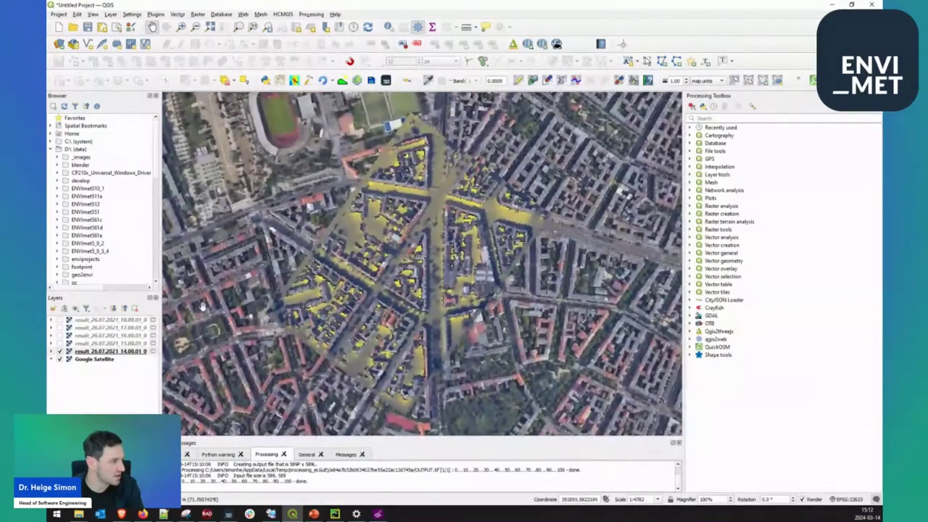
Reopen the symbology of the 14:00 result layer and apply the Turbo colour ramp.
double_click(113, 352)
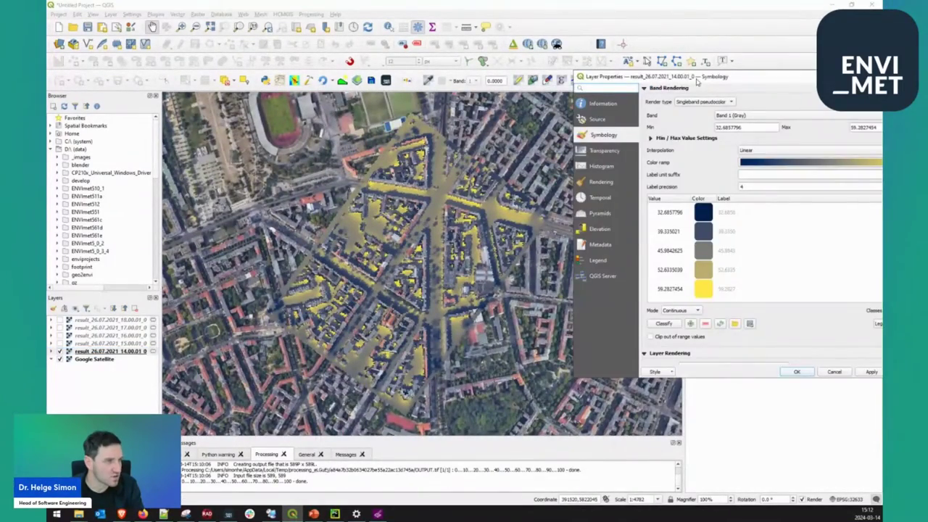
left_click_drag(697, 81, 572, 94)
left_click(787, 176)
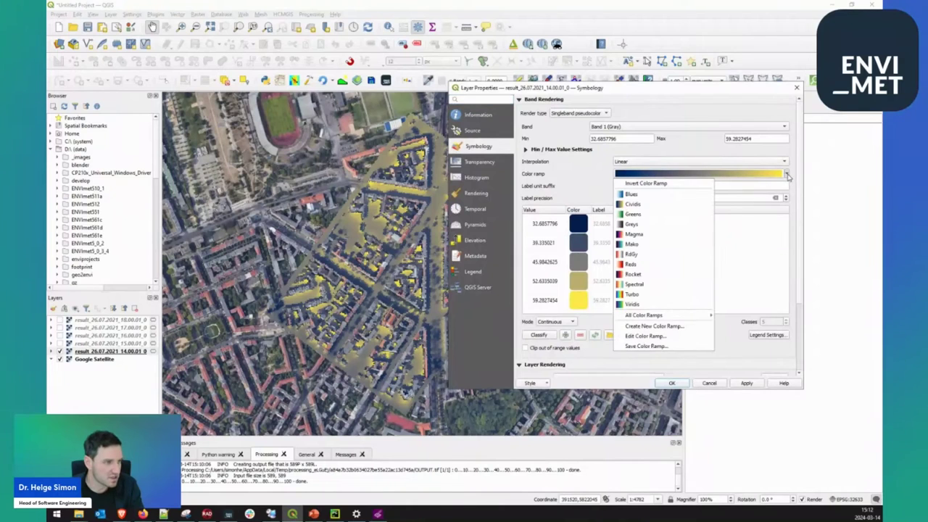
left_click(661, 295)
left_click(746, 383)
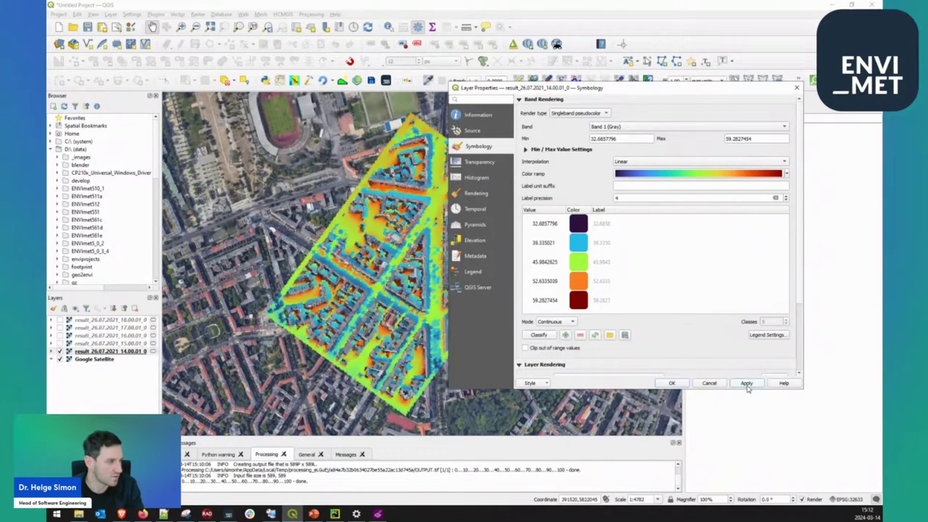
left_click_drag(564, 90, 601, 68)
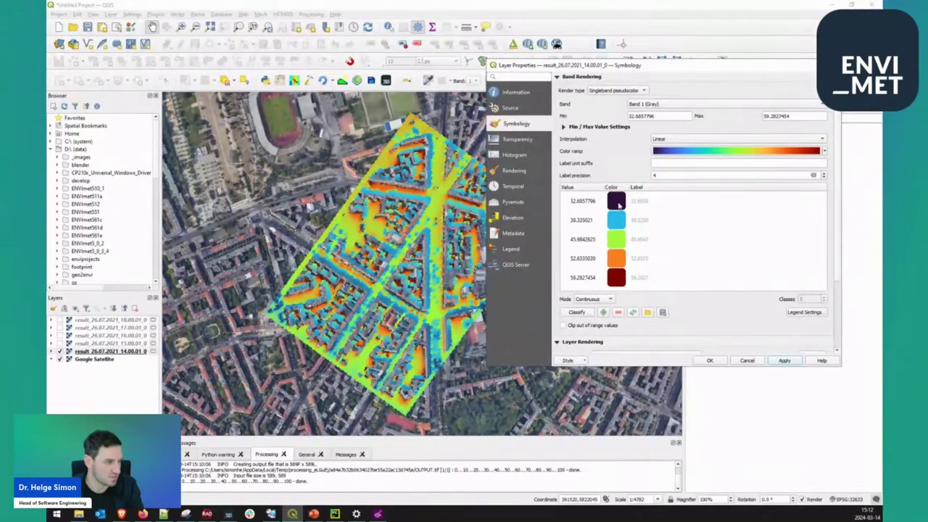
Set the global opacity of the 14:00 result layer to 90 %, close its properties and check the overlay on the map.
left_click(529, 142)
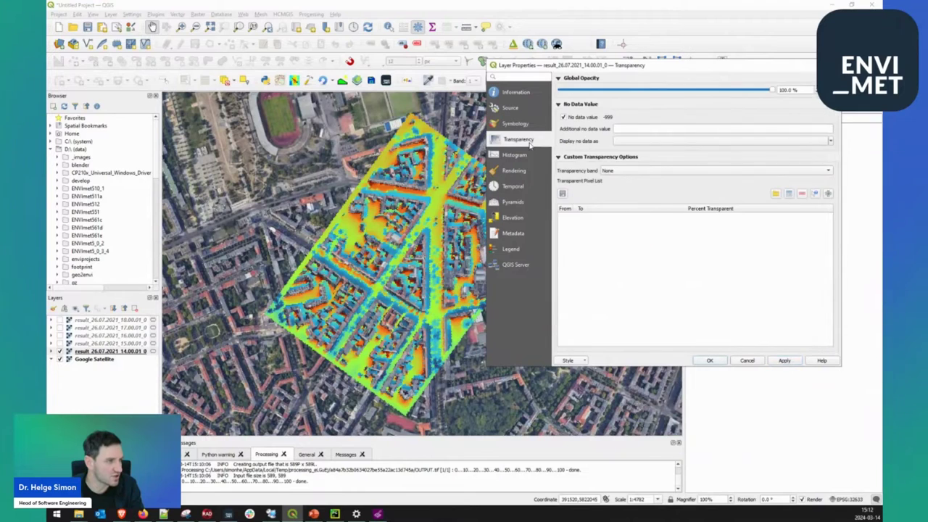
left_click(740, 90)
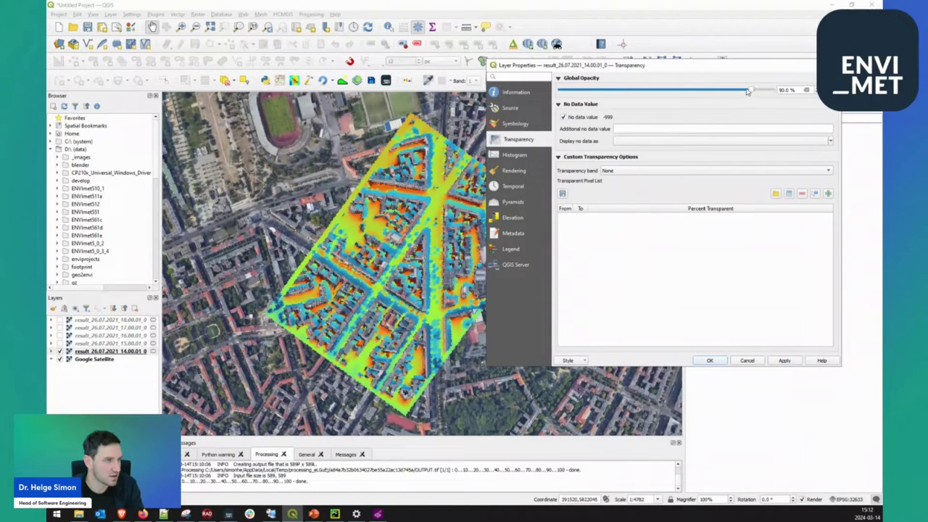
left_click(785, 361)
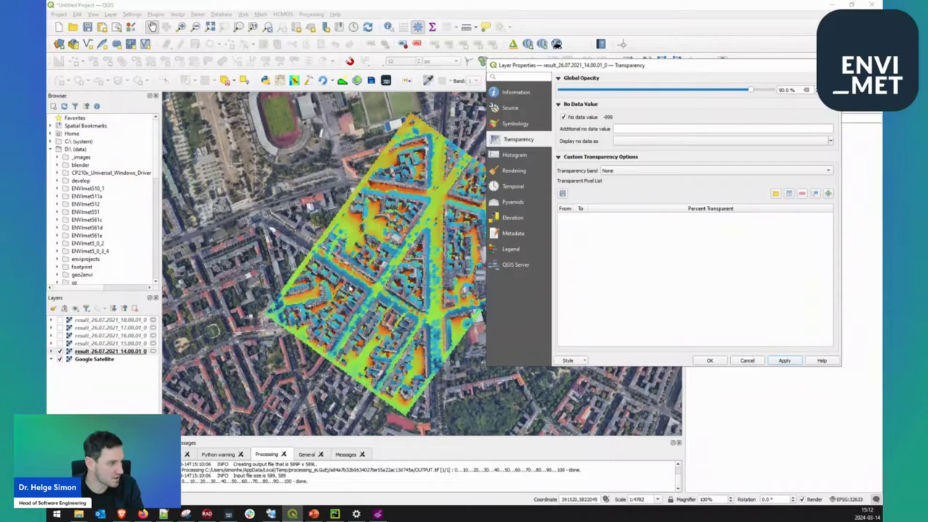
left_click(709, 360)
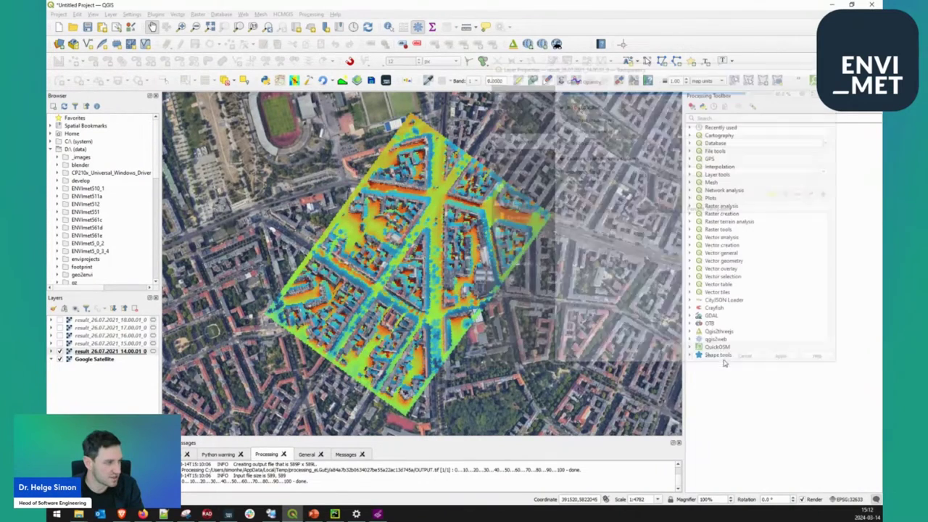
scroll(460, 218, "up", 1)
scroll(460, 218, "up", 1)
scroll(460, 218, "down", 2)
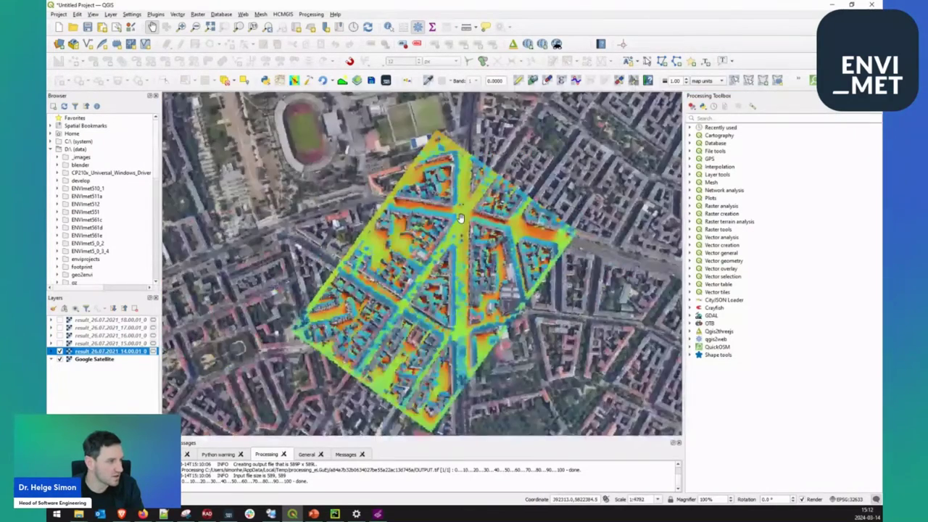
Give the 14:00 result layer a new cpt-city colour ramp, temp_19lev from the Temperature theme, and apply it.
double_click(112, 355)
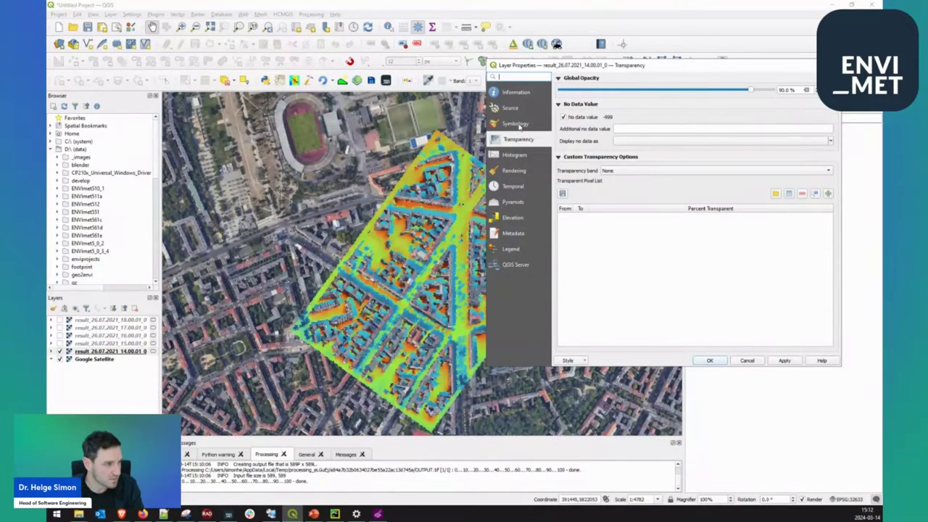
left_click(517, 124)
left_click(824, 151)
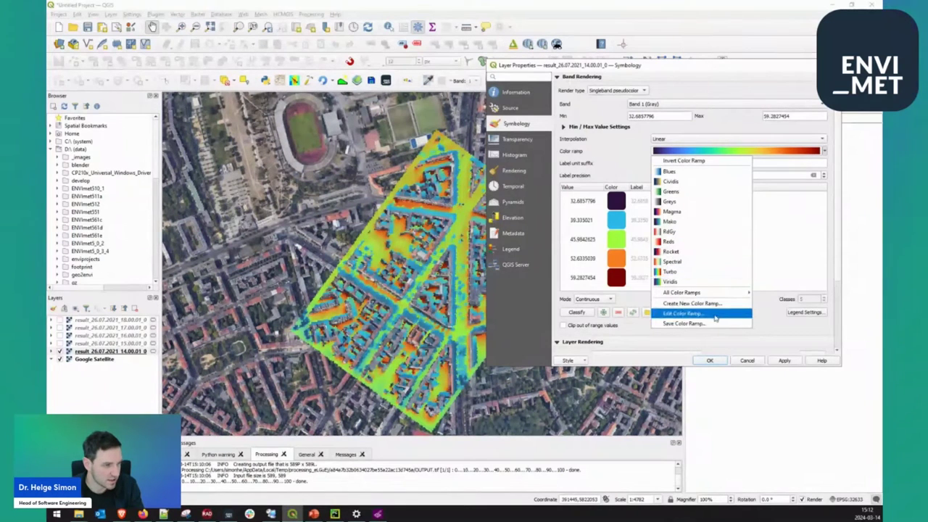
left_click(694, 302)
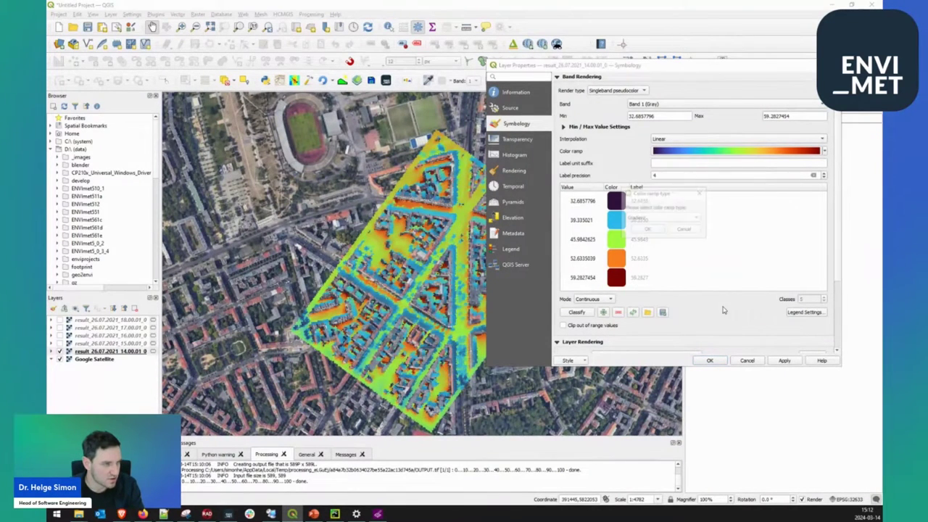
left_click(677, 218)
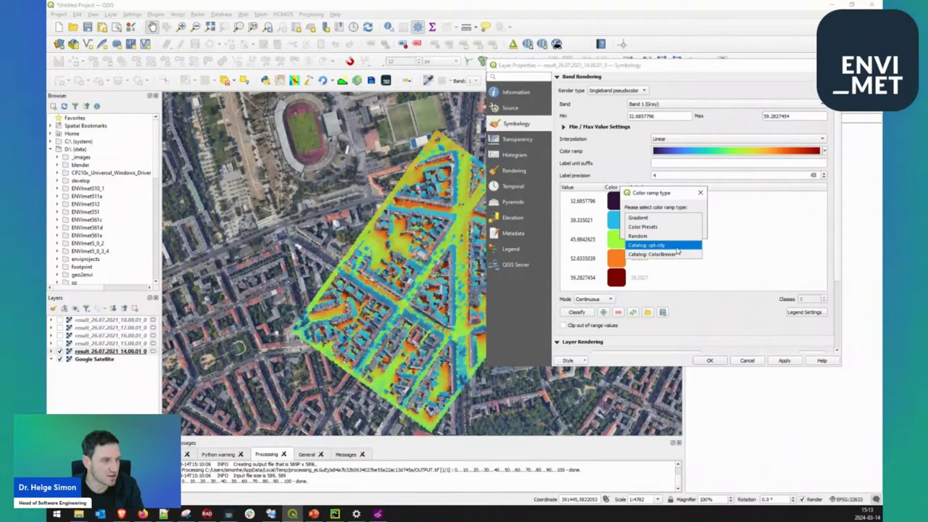
left_click(675, 247)
left_click(646, 229)
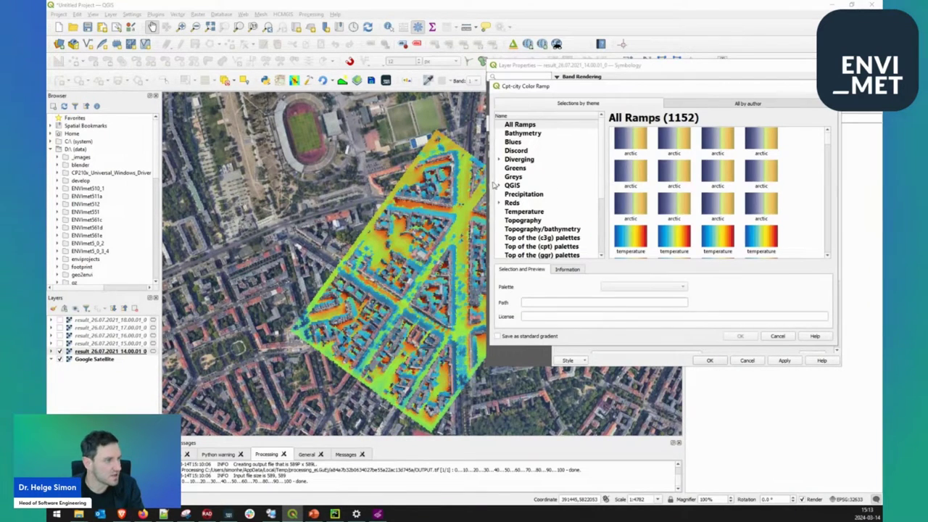
left_click(513, 212)
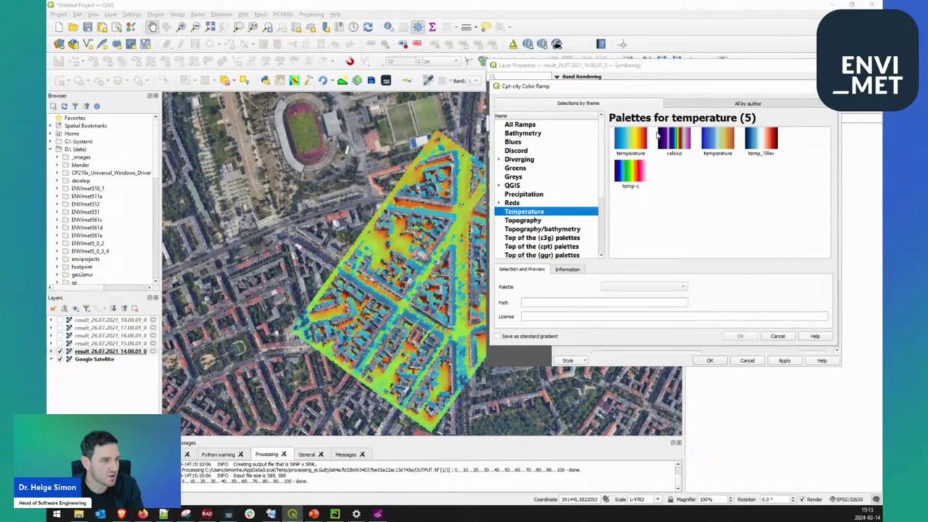
left_click(760, 144)
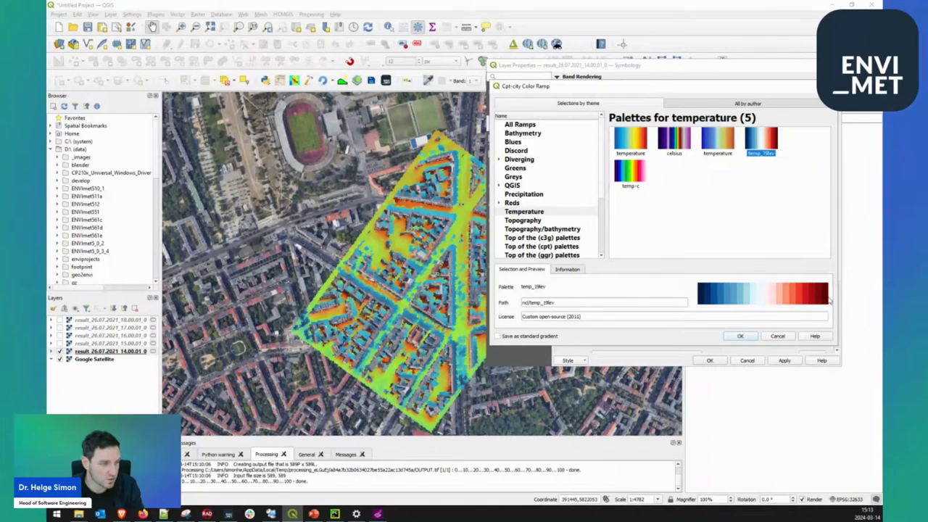
left_click(740, 336)
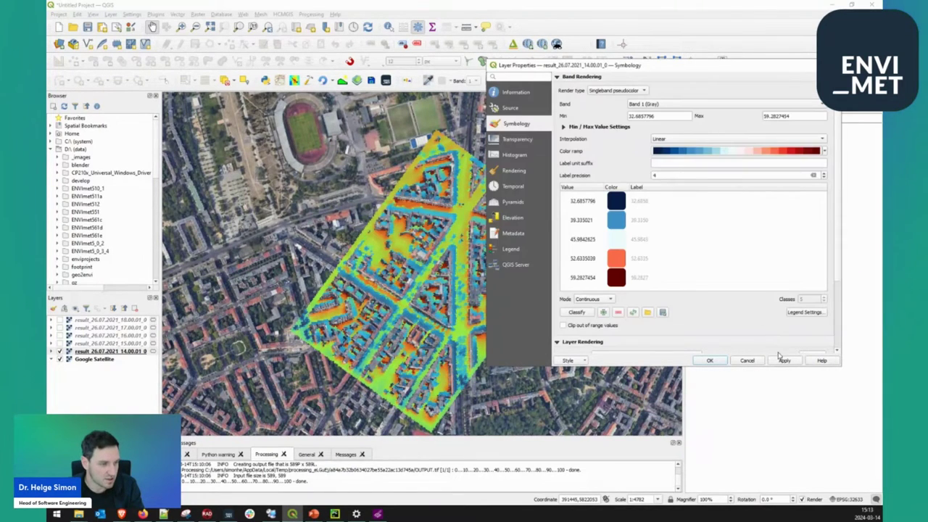
left_click(780, 360)
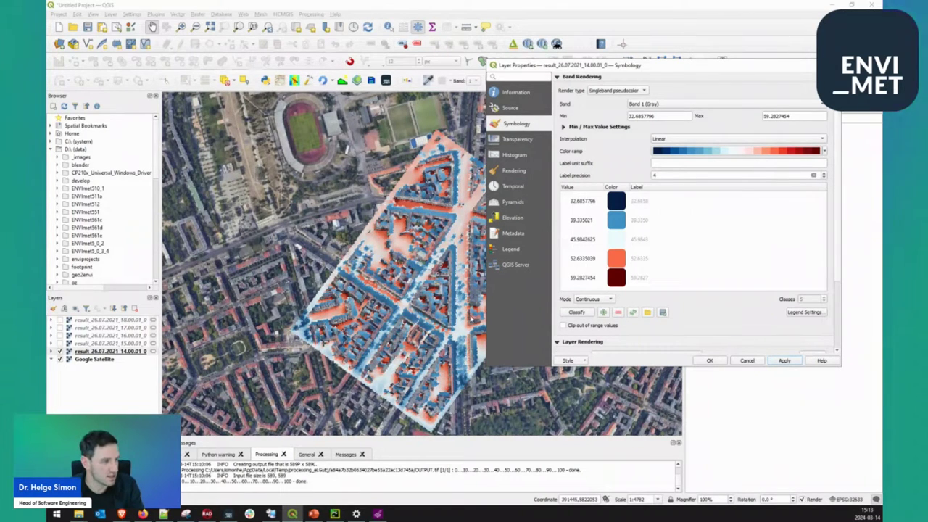
Close the 14:00 layer's properties, copy its style and paste it onto the 15:00 to 18:00 result layers.
left_click(709, 361)
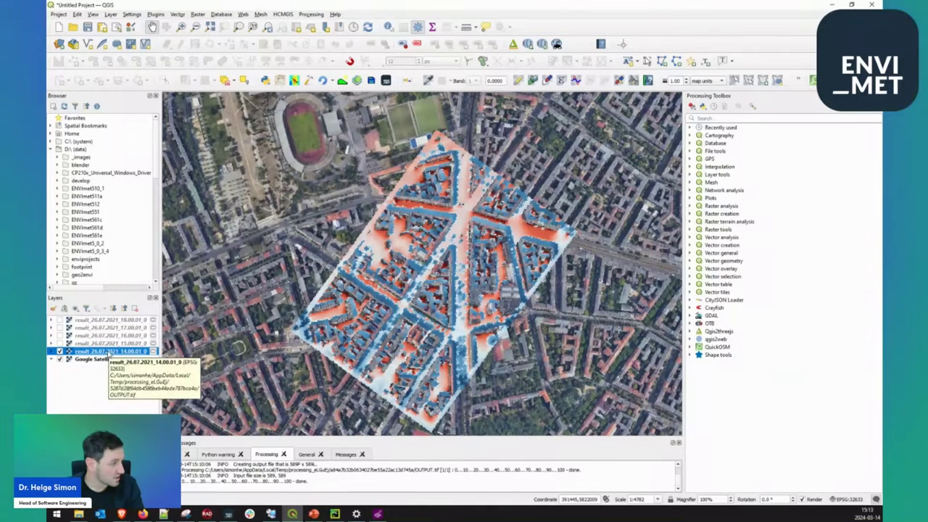
right_click(107, 352)
mouse_move(153, 331)
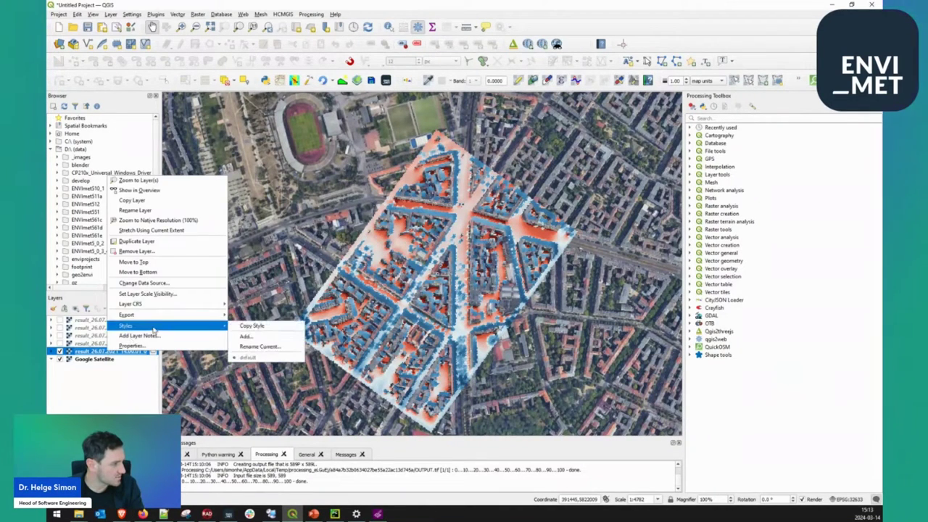
key("Escape")
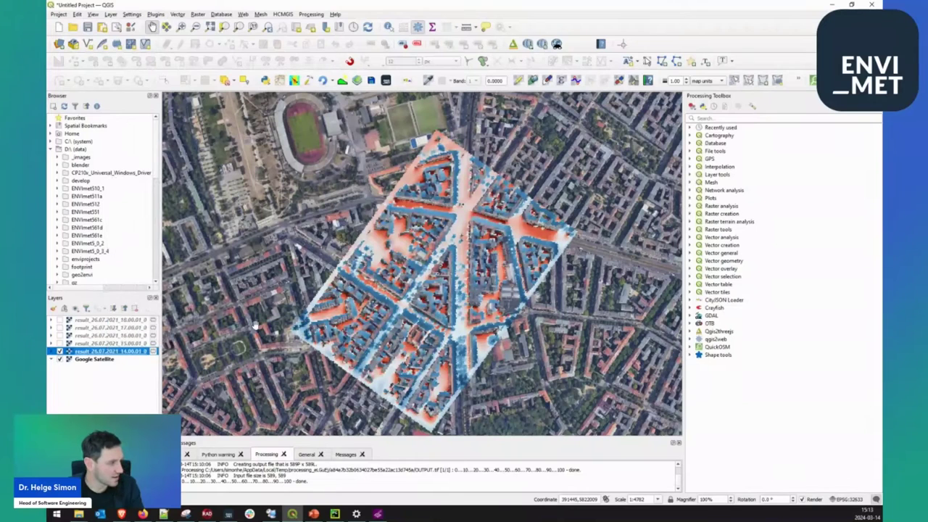
left_click(98, 343)
left_click(98, 323, "shift")
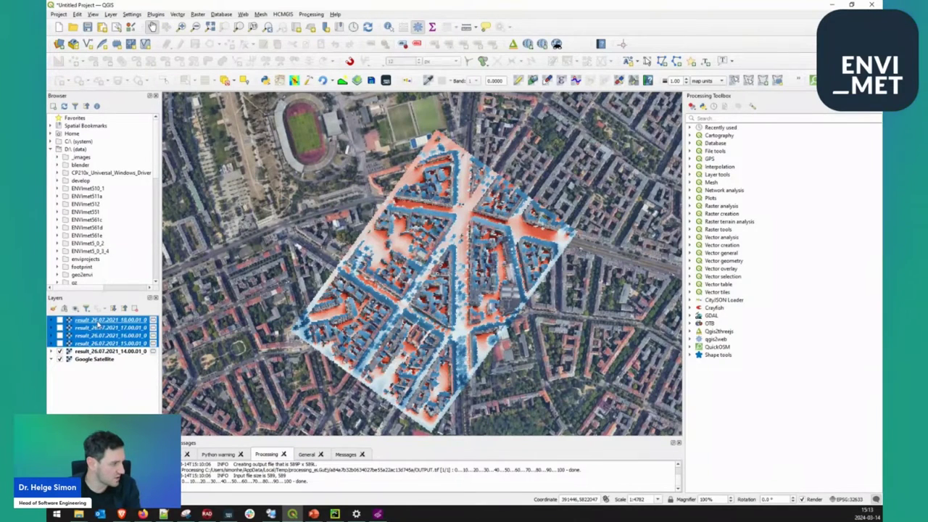
right_click(98, 324)
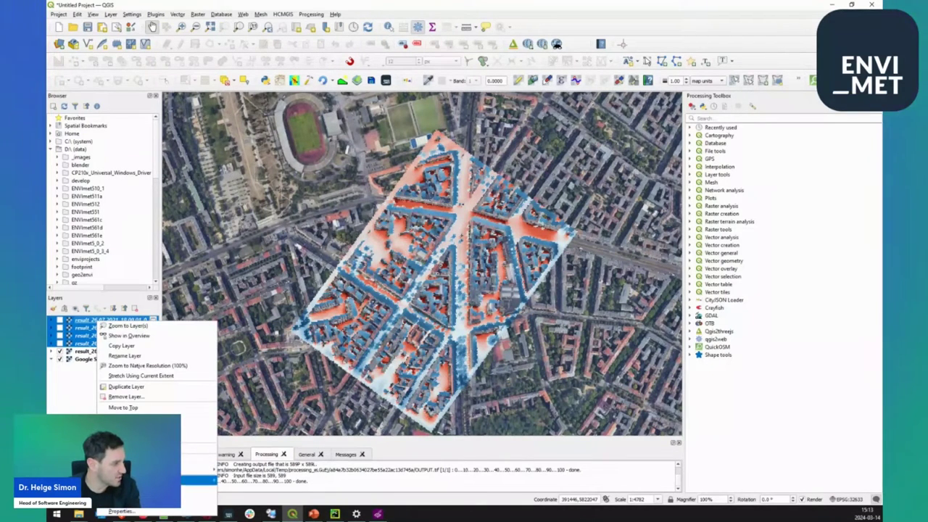
mouse_move(196, 491)
key("Escape")
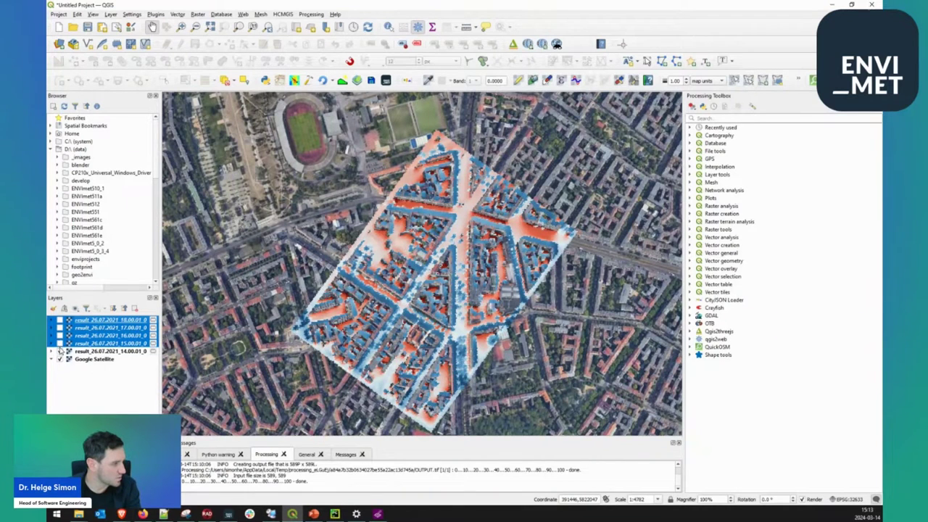
Show the 15:00 result layer, expand the 14:00 and 15:00 legends, and toggle the 15:00 layer to compare both hours.
left_click(60, 343)
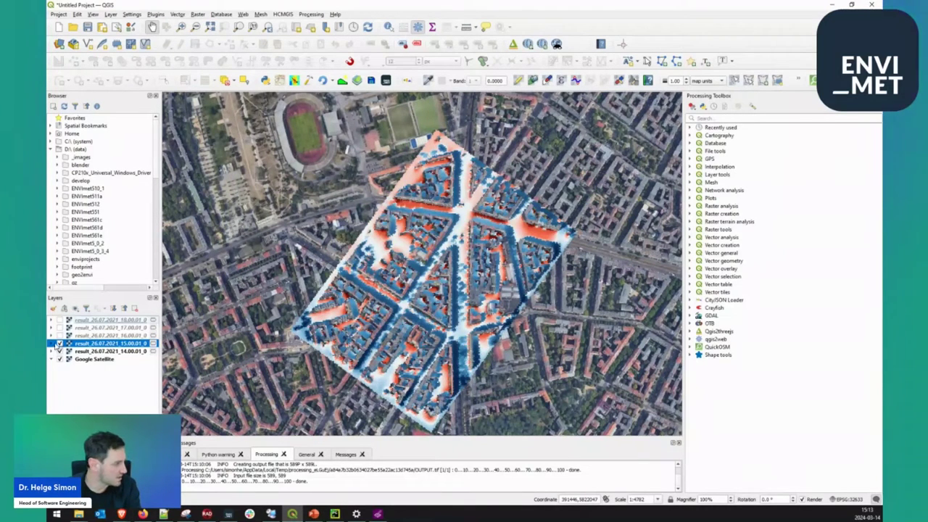
left_click(52, 351)
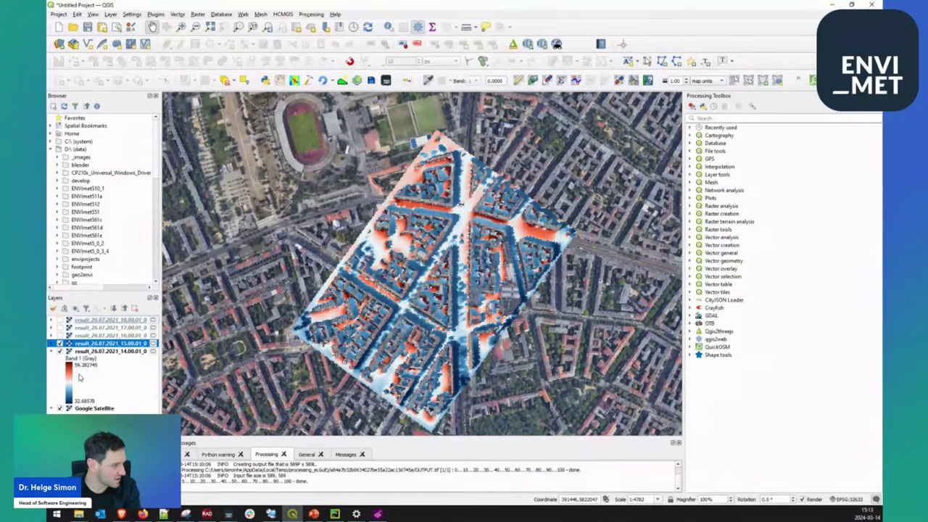
left_click(52, 342)
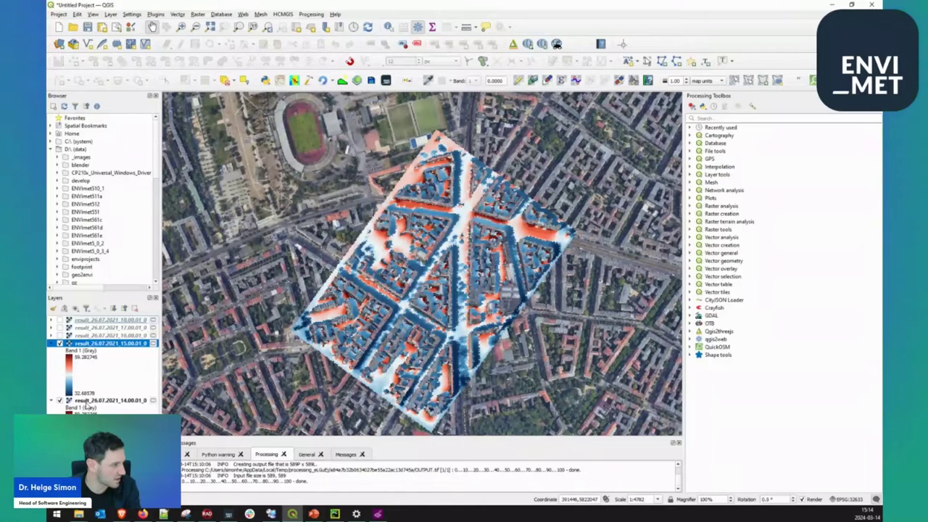
left_click(59, 344)
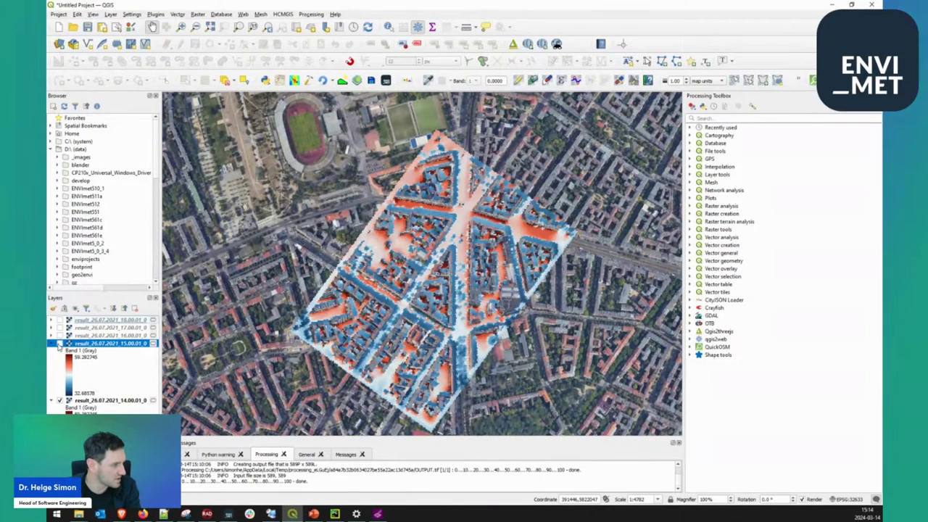
left_click(59, 343)
left_click(59, 343)
left_click(59, 344)
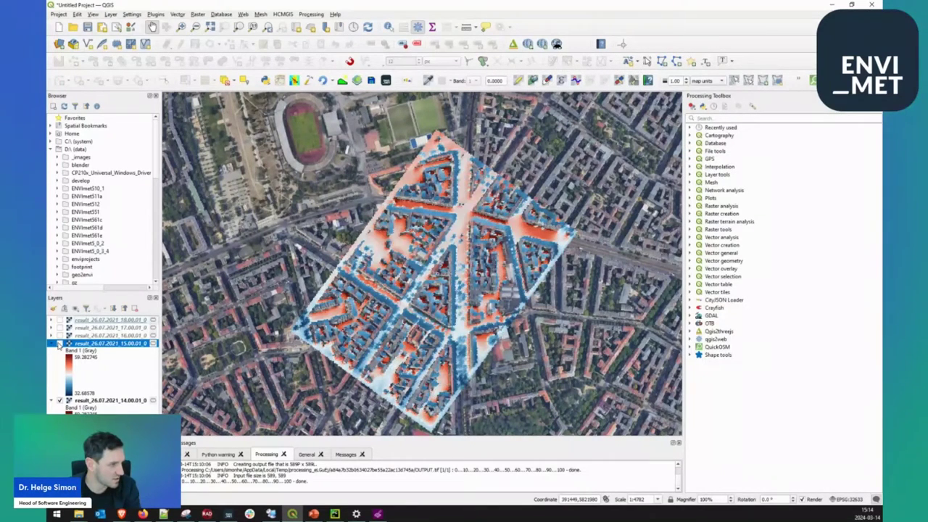
left_click(59, 343)
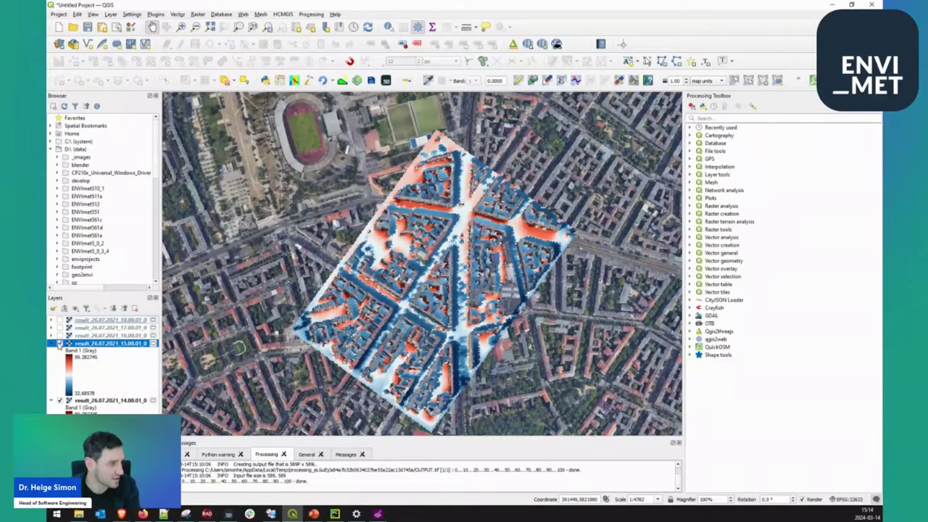
Compare the afternoon hours on the map by successively showing and hiding the 16:00, 17:00 and 18:00 result layers.
left_click(60, 336)
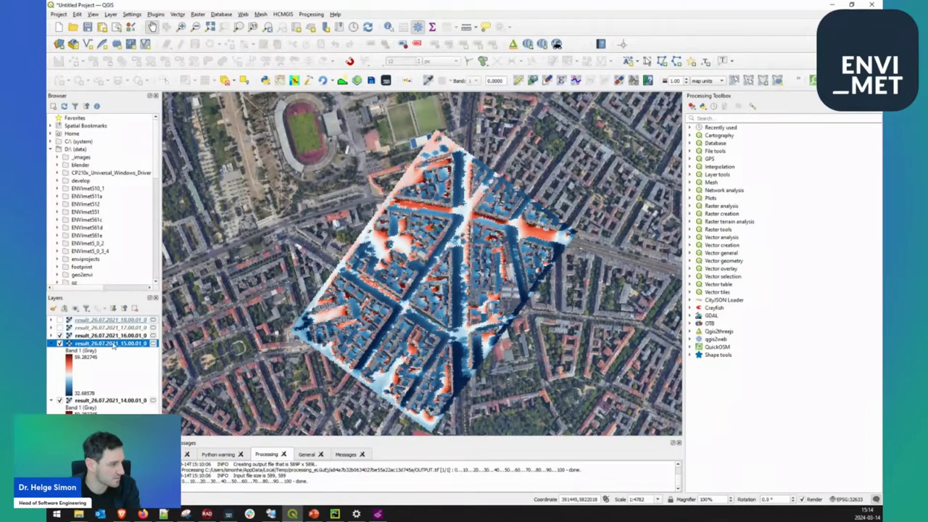
left_click(60, 327)
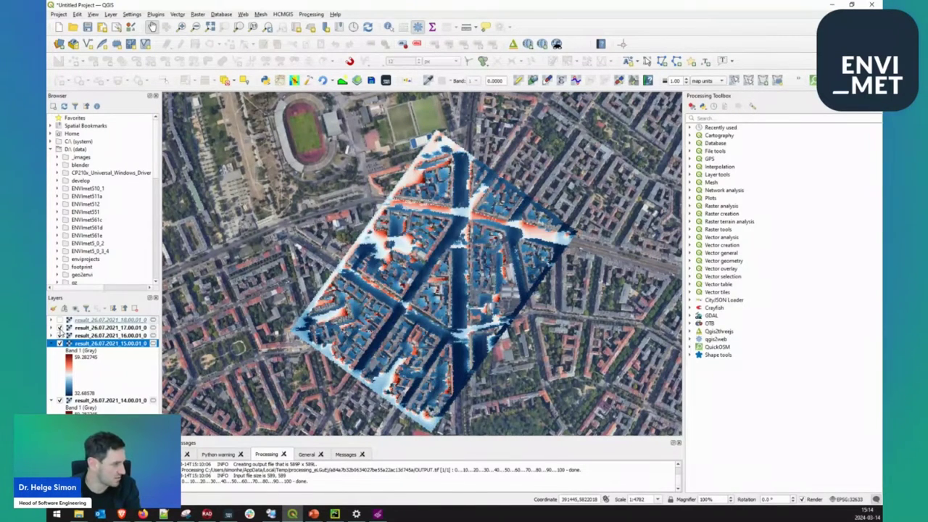
left_click(60, 320)
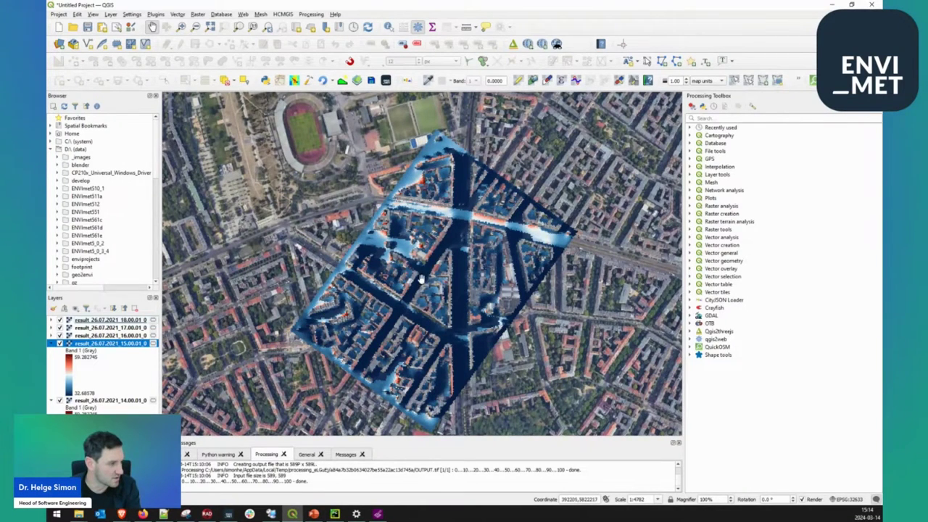
left_click(60, 320)
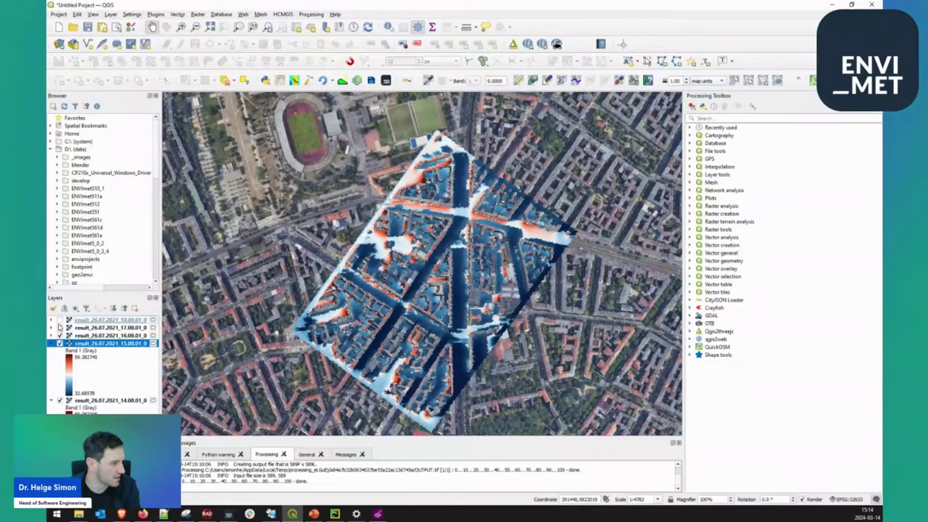
left_click(60, 328)
left_click(60, 336)
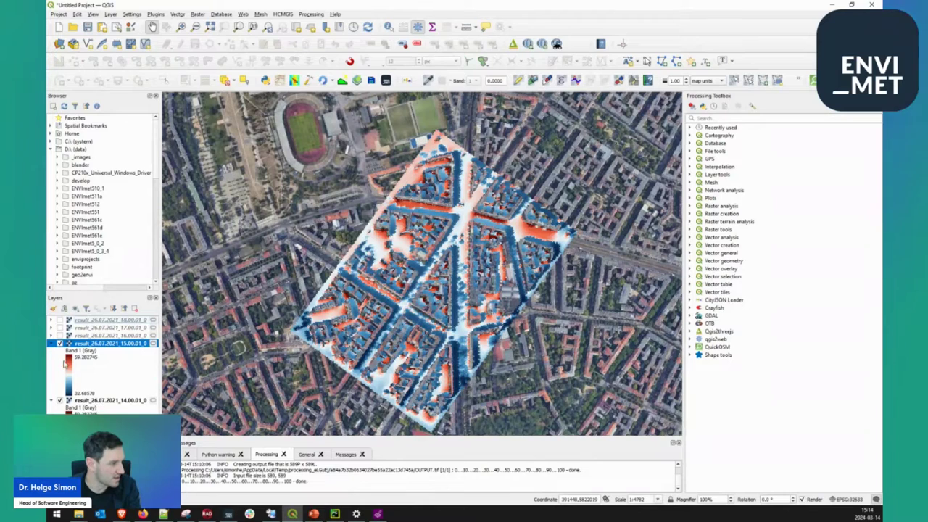
left_click(59, 335)
left_click(59, 327)
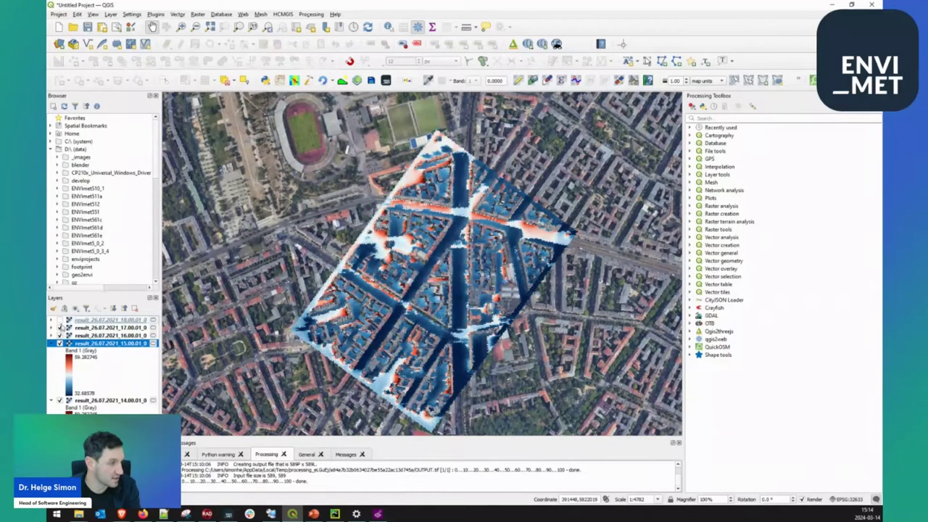
left_click(59, 320)
left_click(59, 319)
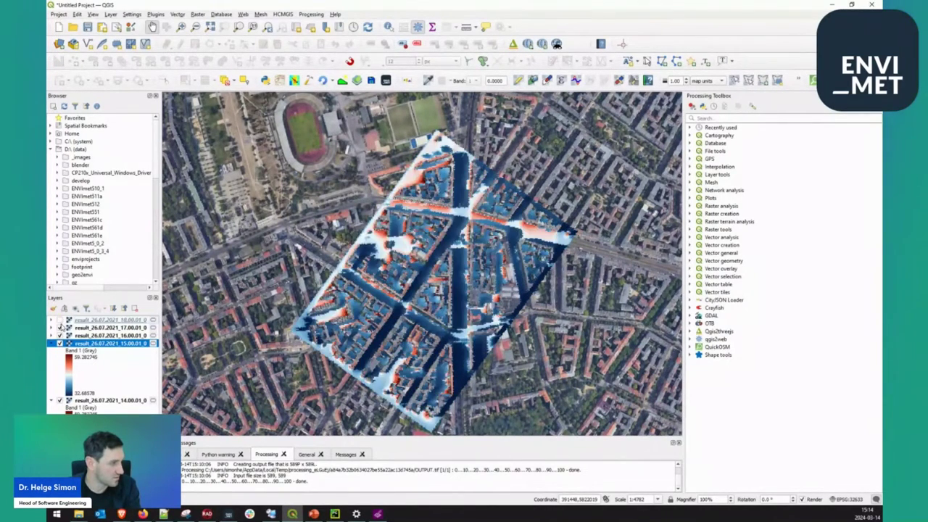
left_click(59, 327)
left_click(60, 335)
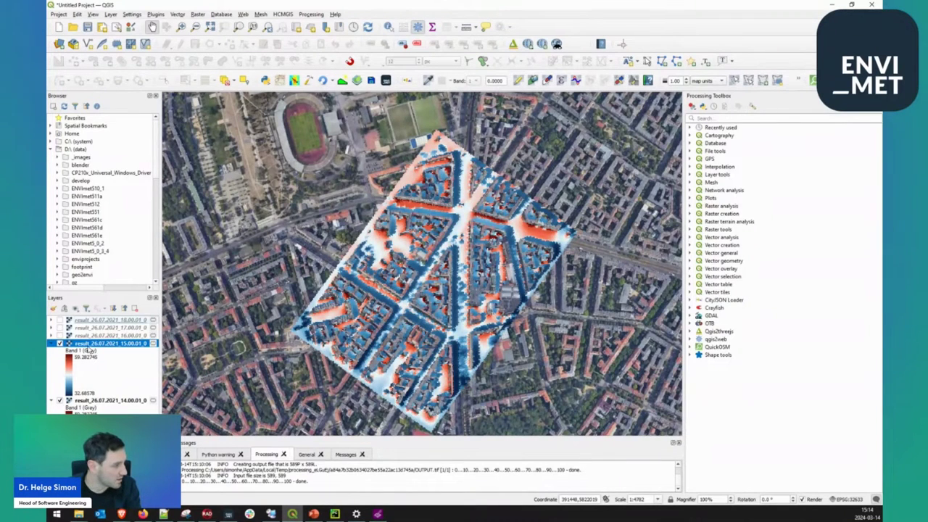
Check the minimum and maximum symbology values of the 15:00 and 18:00 result layers without changing them.
double_click(87, 350)
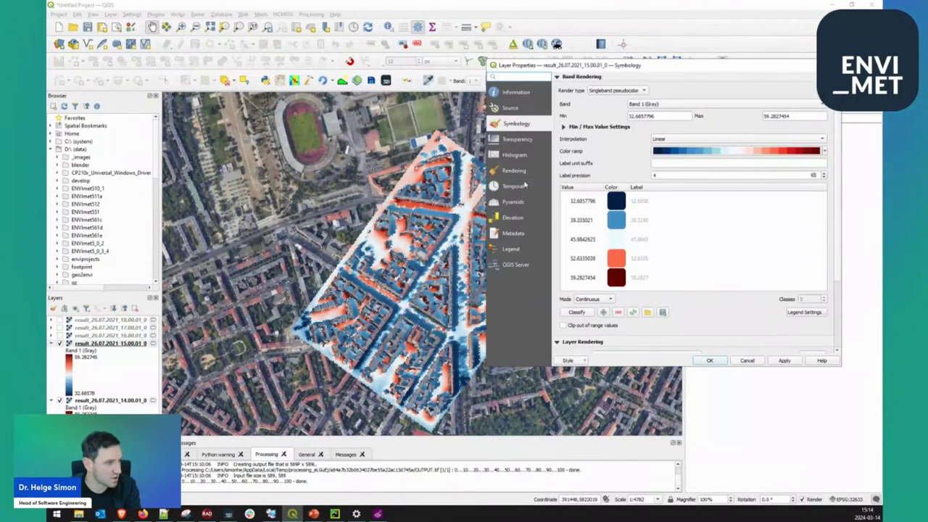
double_click(662, 117)
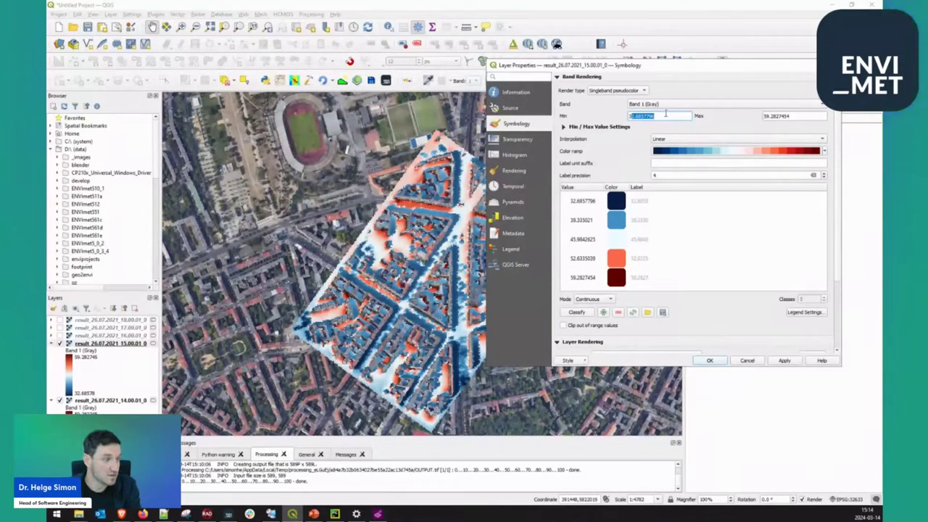
left_click(757, 360)
double_click(105, 319)
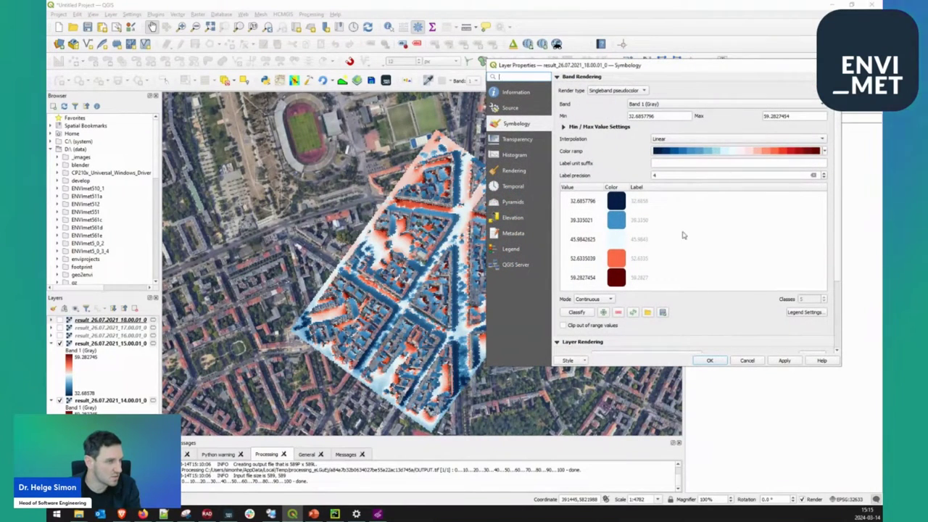
left_click(755, 361)
Hide the 15:00 result layer, and reclassify and apply the 18:00 layer's continuous pseudocolour symbology.
left_click(60, 343)
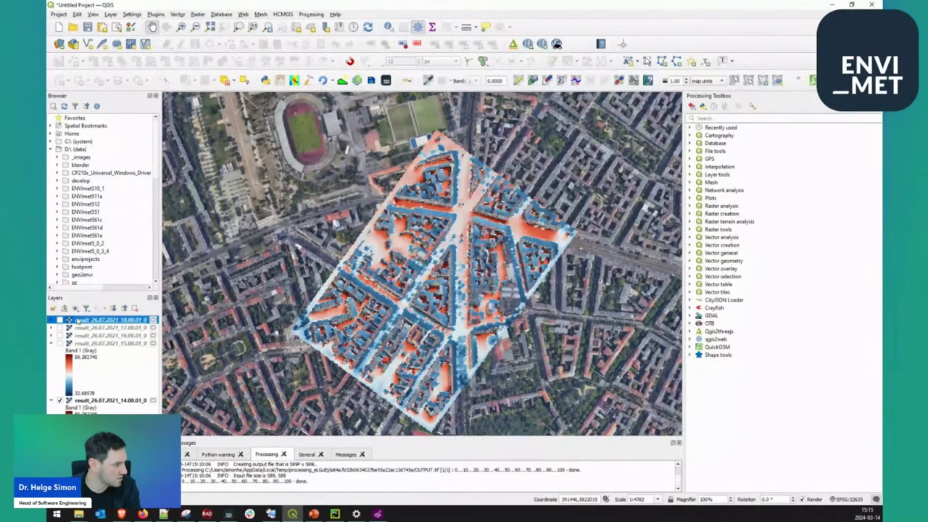
double_click(76, 319)
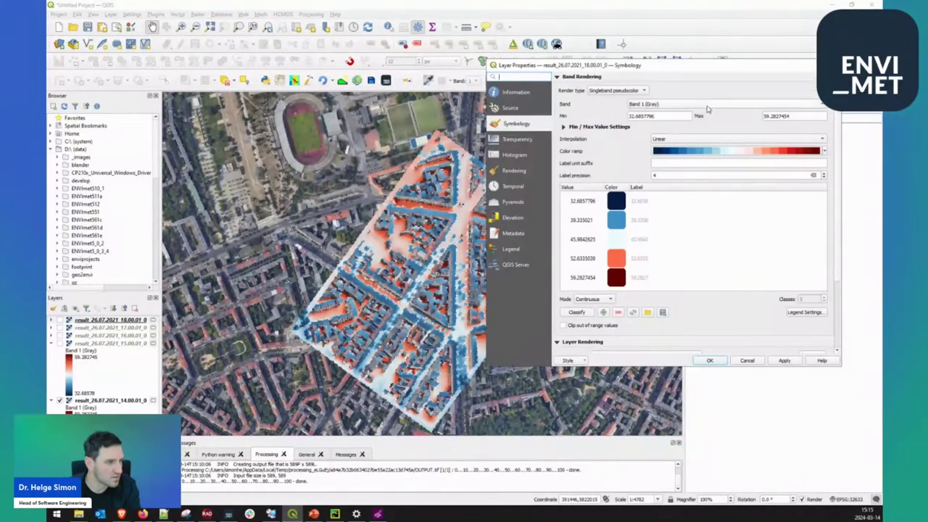
left_click(620, 92)
left_click(619, 94)
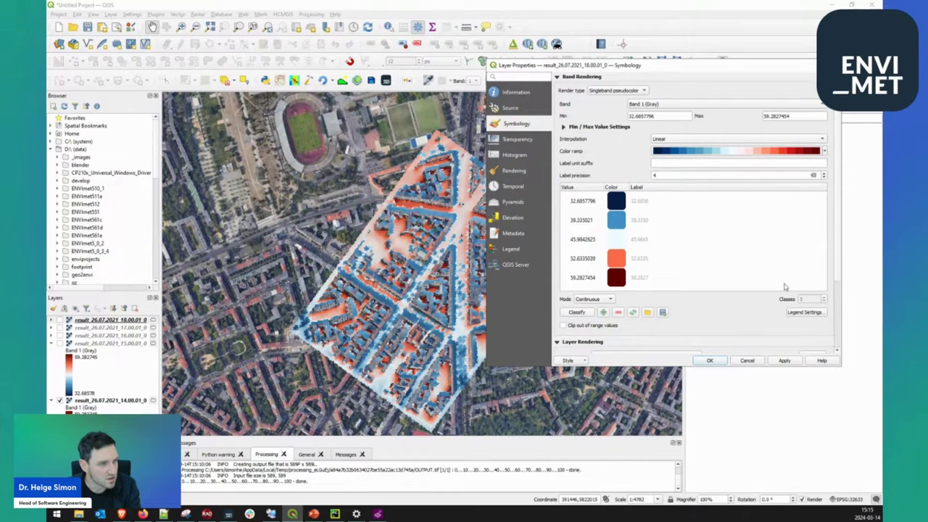
left_click(577, 312)
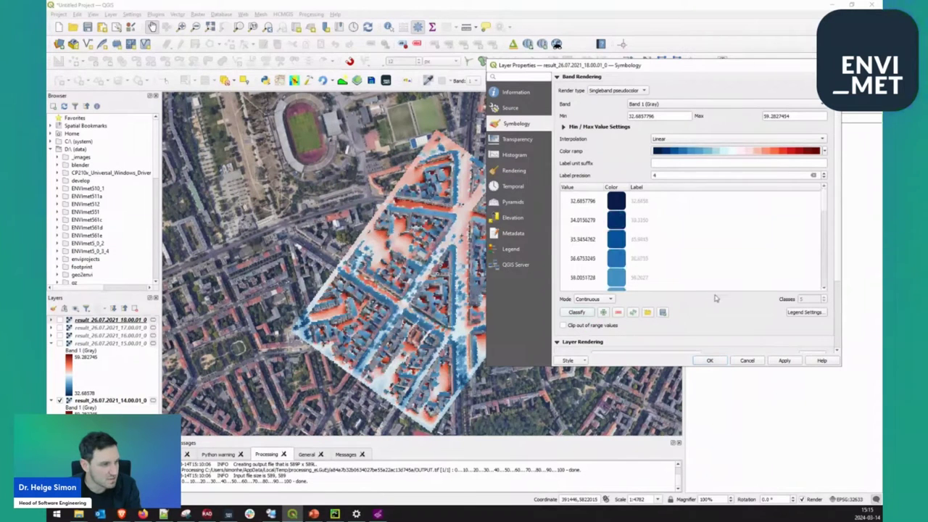
left_click(784, 360)
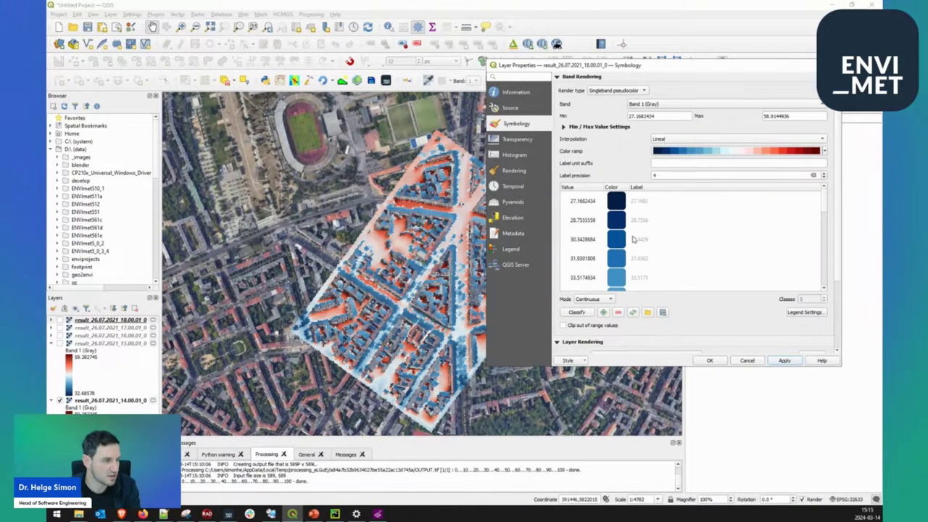
Classify the 18:00 result layer by equal interval with a minimum of 27 and a maximum of 57.
left_click(611, 299)
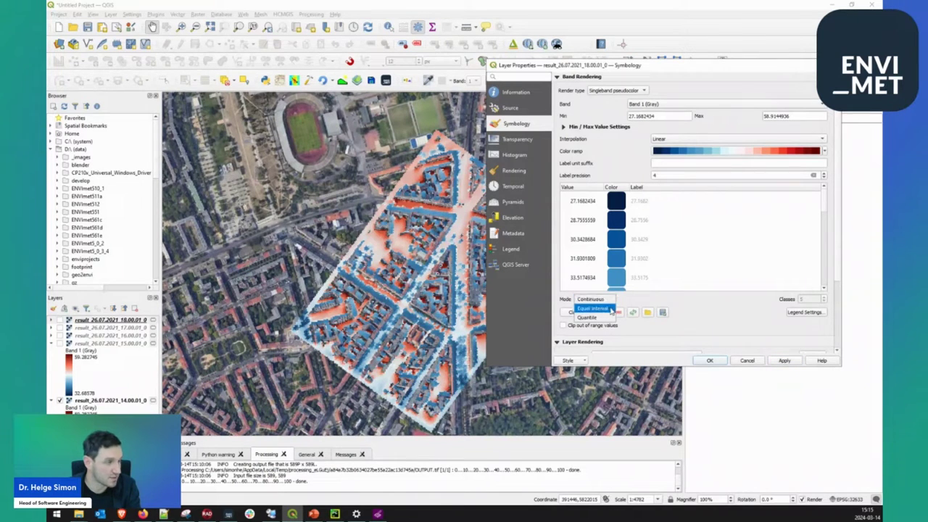
left_click(611, 309)
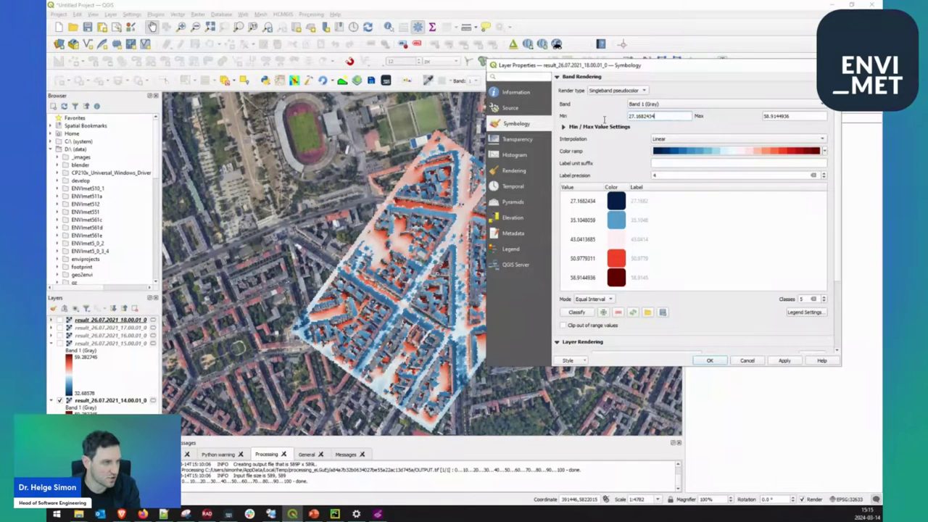
left_click(665, 116)
left_click_drag(666, 116, 609, 120)
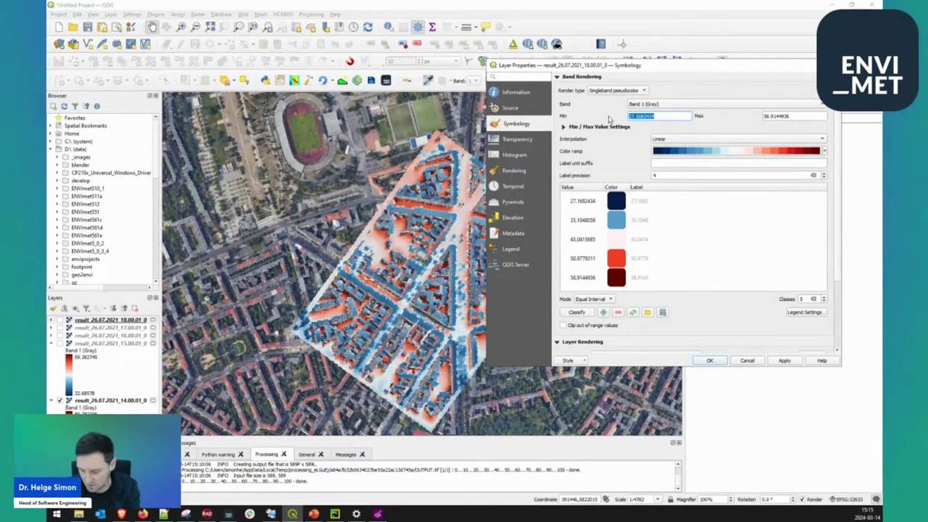
type("27")
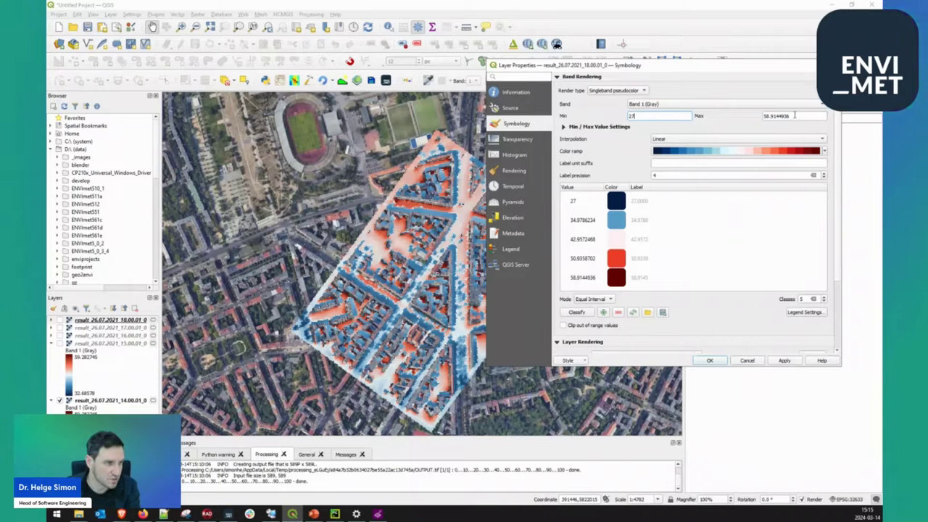
left_click_drag(796, 115, 719, 116)
type("57")
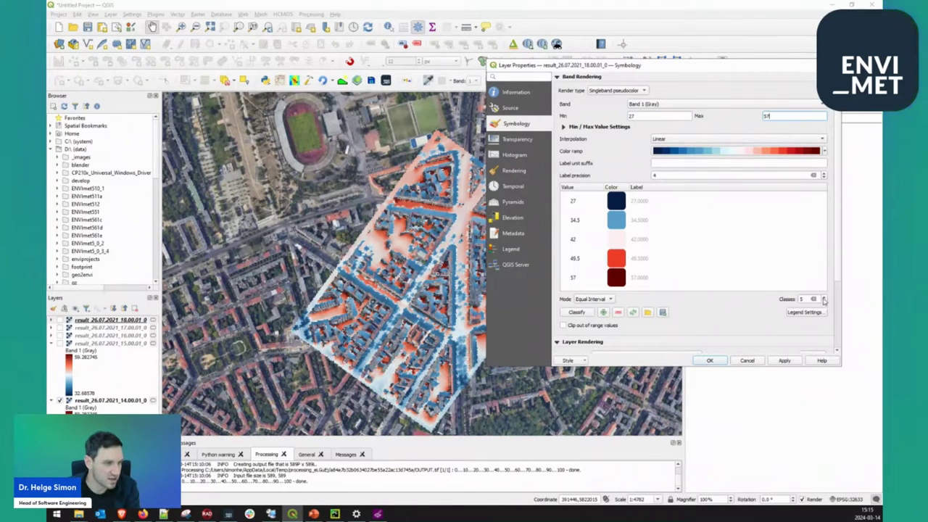
Raise the number of equal-interval classes for the 18:00 result layer to 30.
scroll(823, 299, "up", 7)
scroll(824, 299, "up", 7)
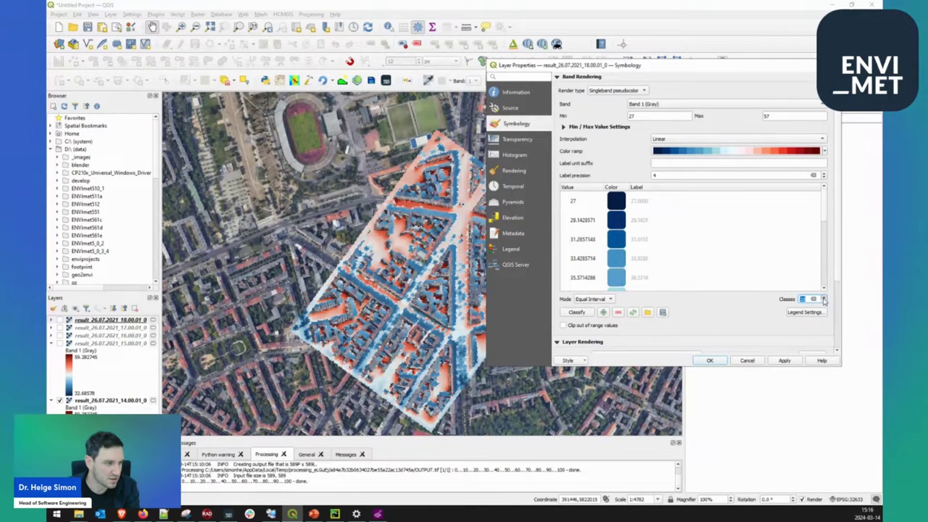
scroll(824, 299, "up", 11)
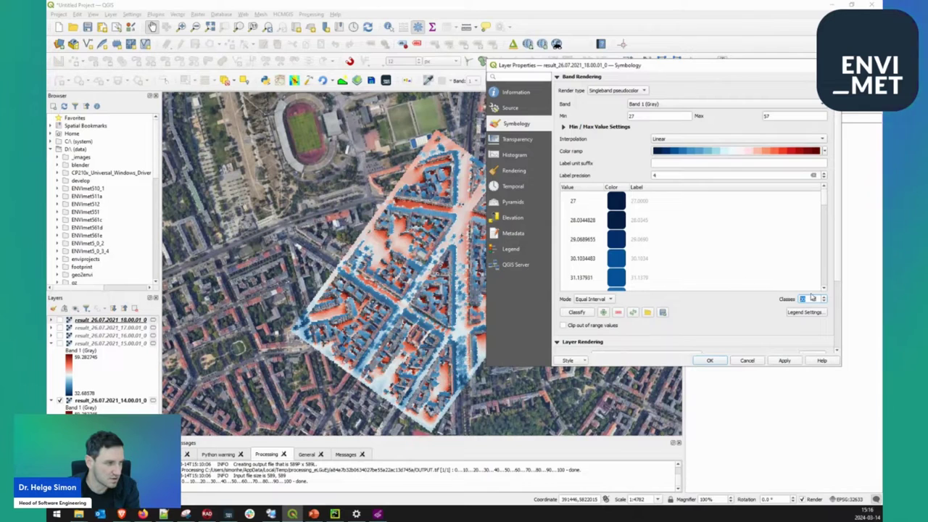
Set the 18:00 result layer's equal-interval classes to 31 and apply the symbology.
scroll(826, 299, "up", 2)
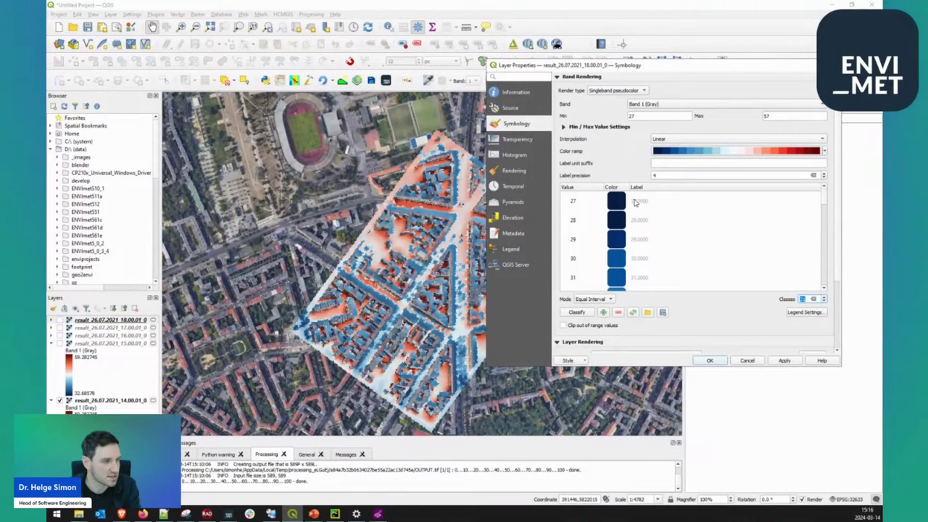
left_click(783, 361)
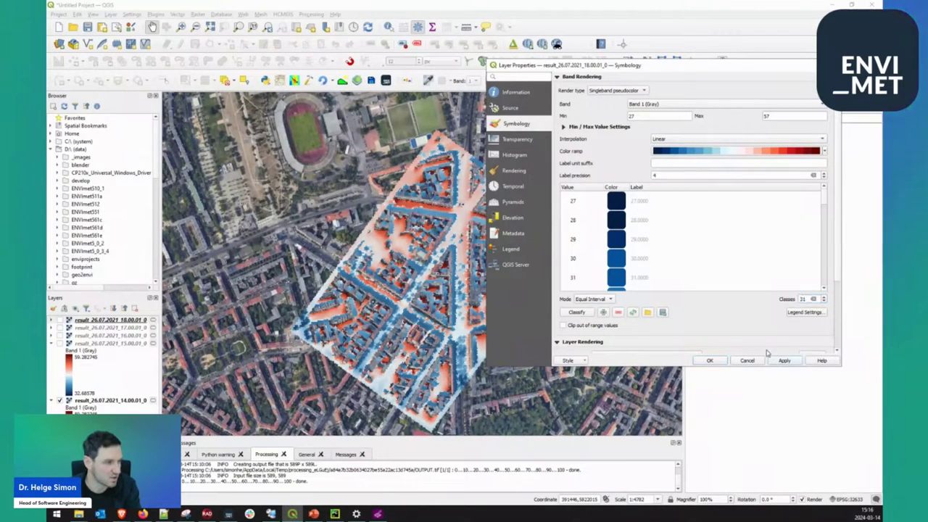
left_click(709, 360)
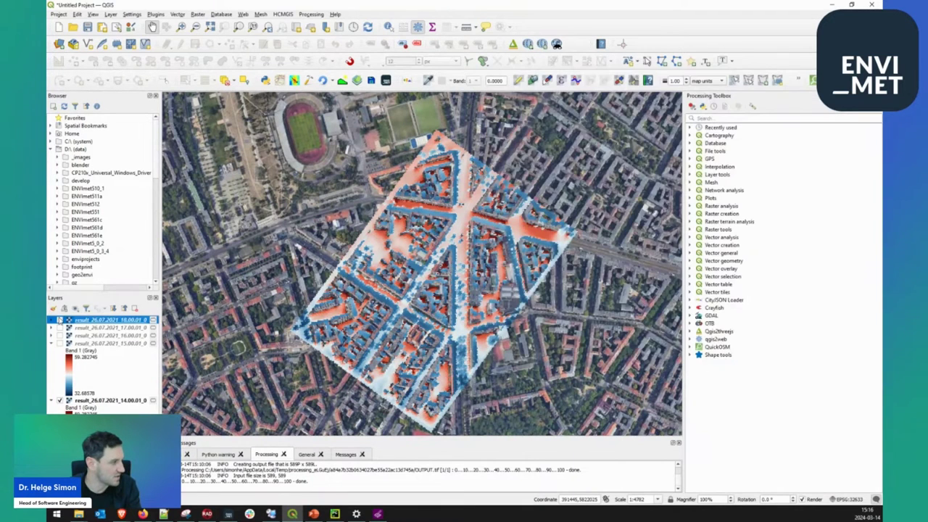
Show and hide the 18:00 result layer to compare it with the 14:00 layer, and collapse the 15:00 layer's legend.
left_click(60, 319)
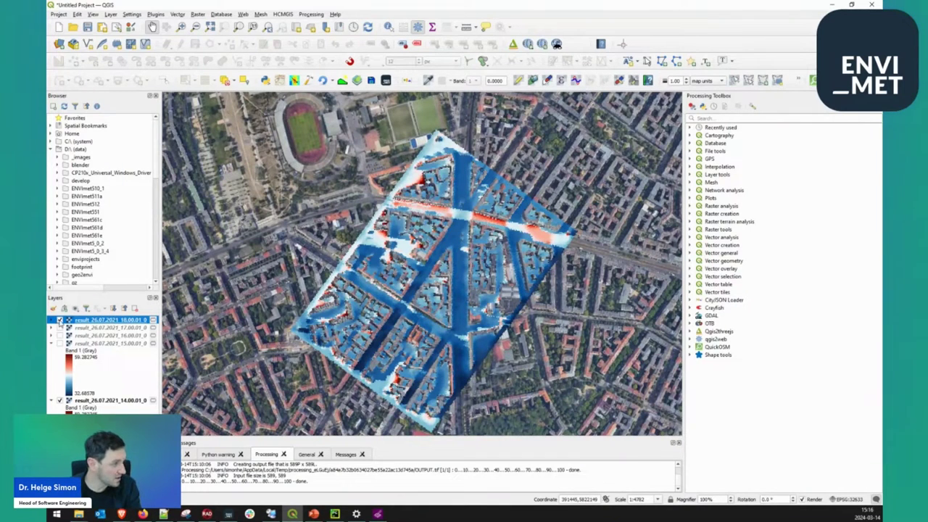
left_click(60, 321)
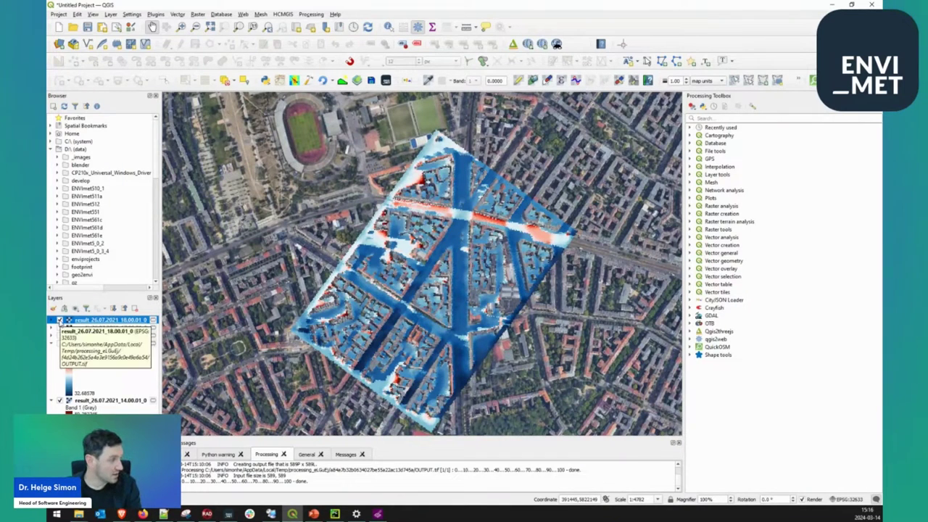
left_click(52, 343)
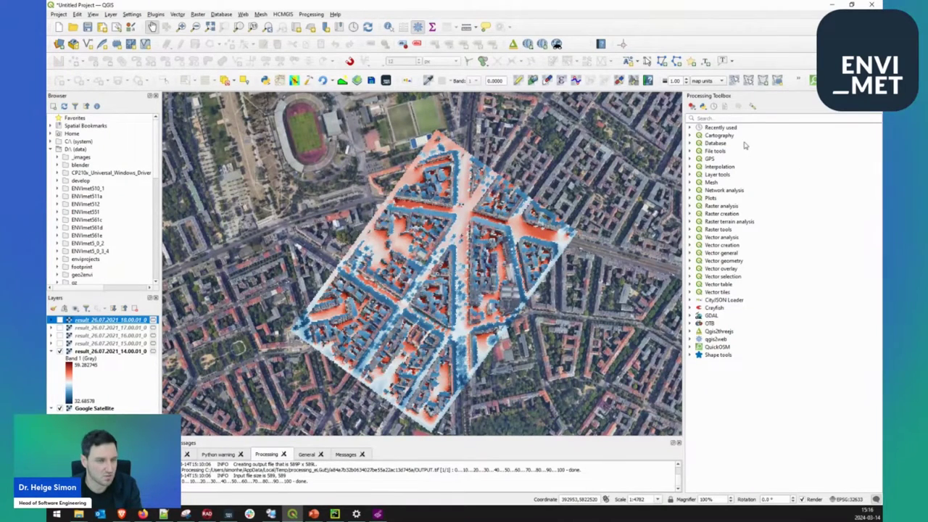
Measure the vertical size of a single raster cell along the wide street in the 14:00 result layer.
scroll(447, 176, "up", 4)
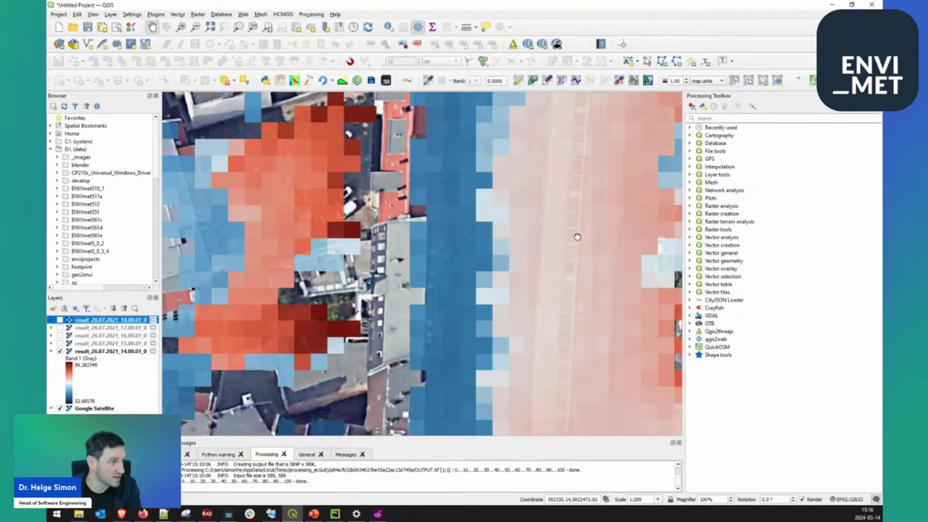
scroll(536, 246, "down", 1)
left_click_drag(567, 186, 556, 217)
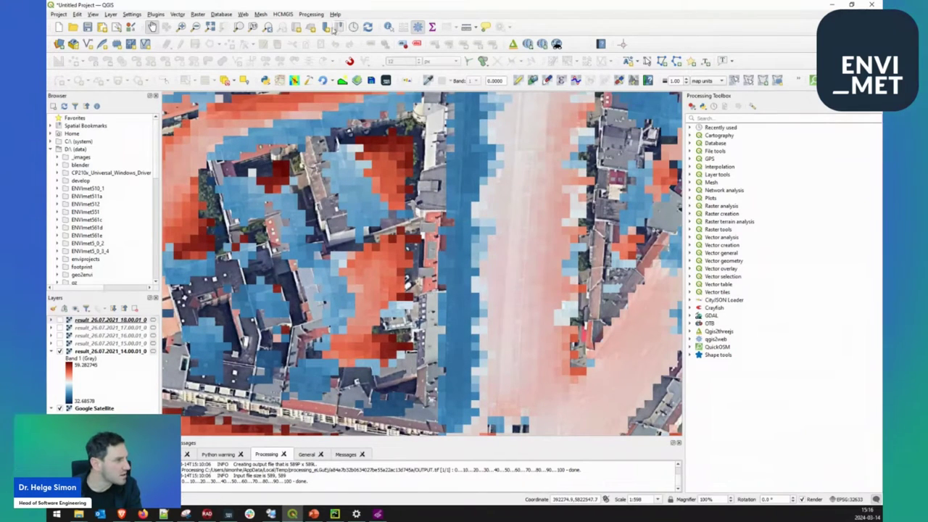
left_click(466, 27)
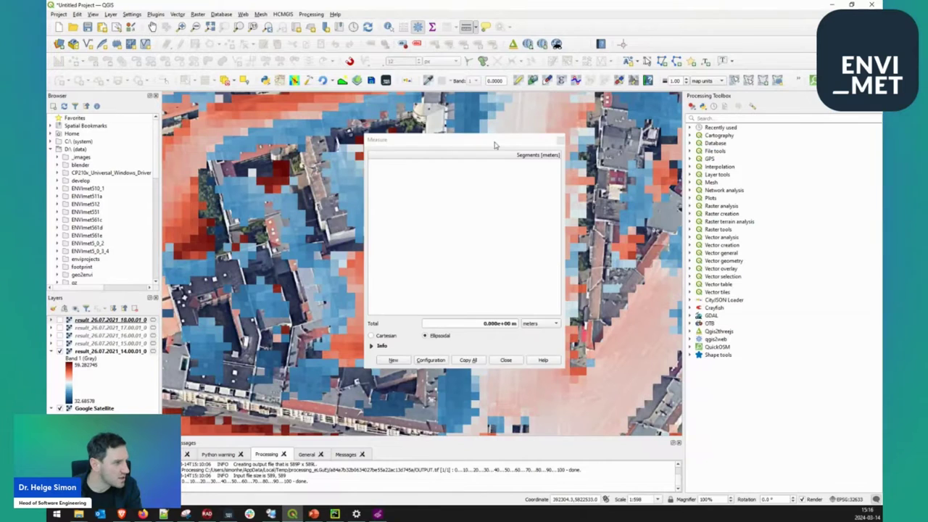
left_click_drag(513, 140, 415, 156)
scroll(573, 168, "up", 1)
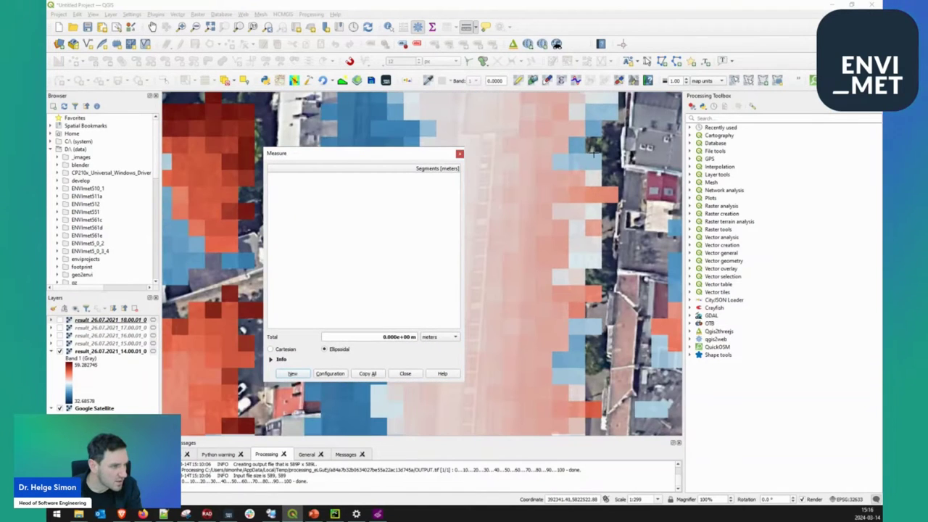
left_click(593, 153)
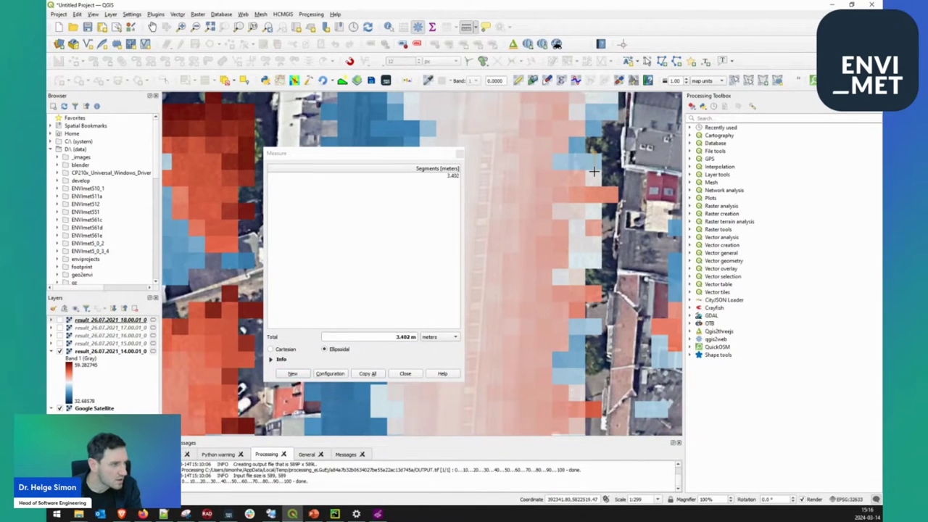
scroll(593, 170, "up", 1)
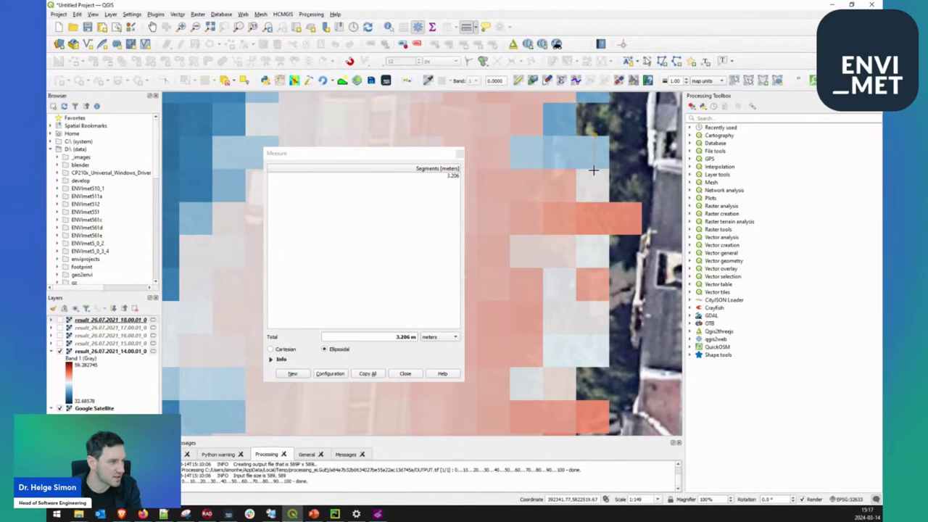
right_click(591, 169)
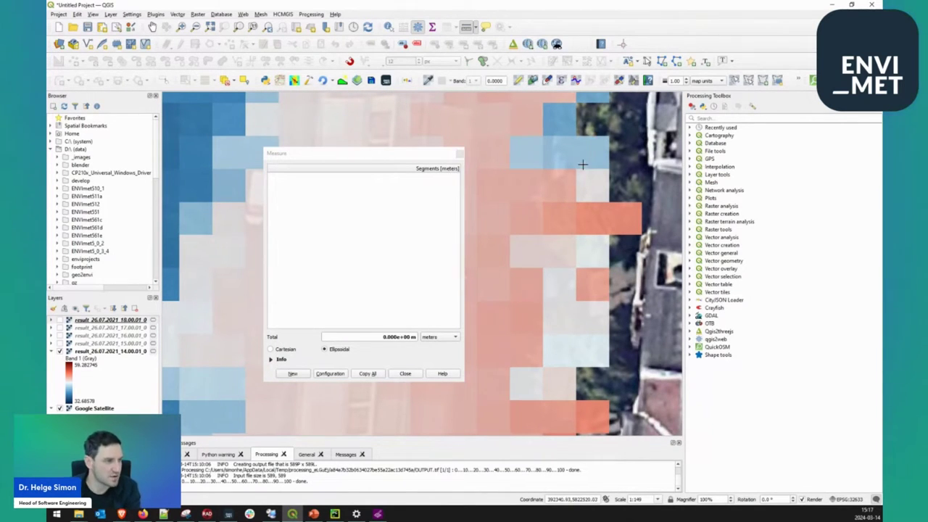
Measure the horizontal width of a raster cell, close the measurement, and return to map panning.
left_click(575, 181)
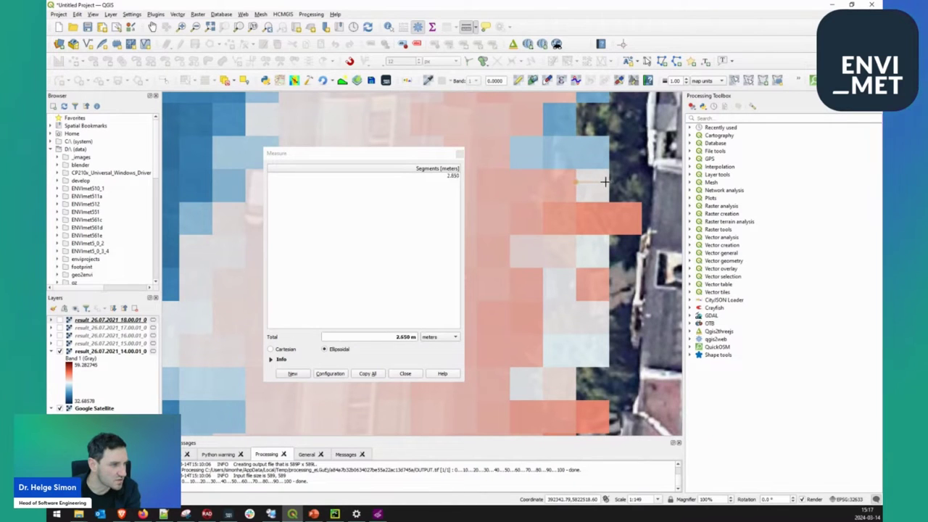
right_click(609, 181)
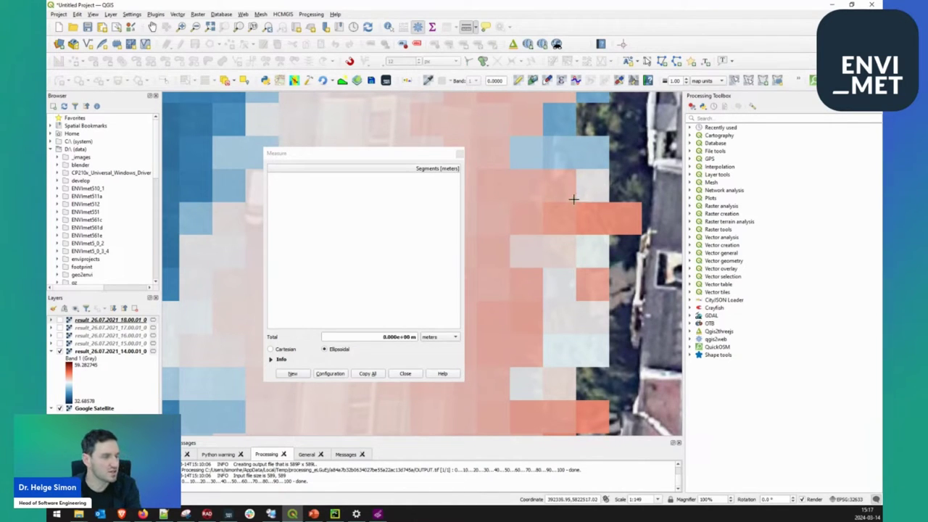
left_click(459, 155)
scroll(558, 201, "down", 3)
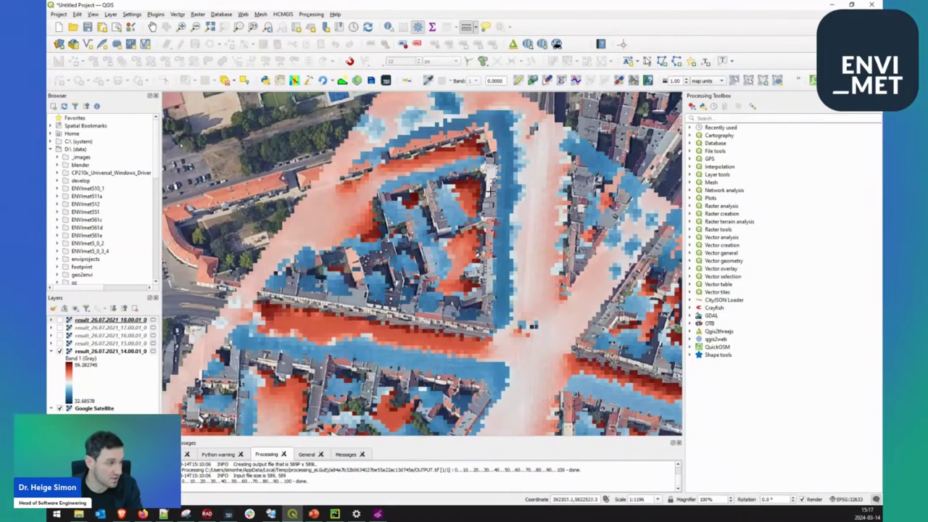
scroll(521, 230, "down", 1)
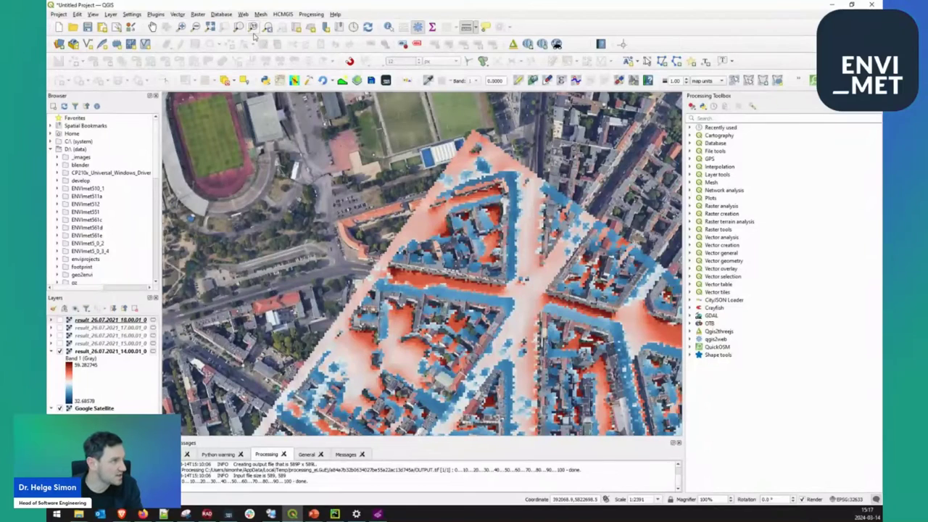
left_click(153, 27)
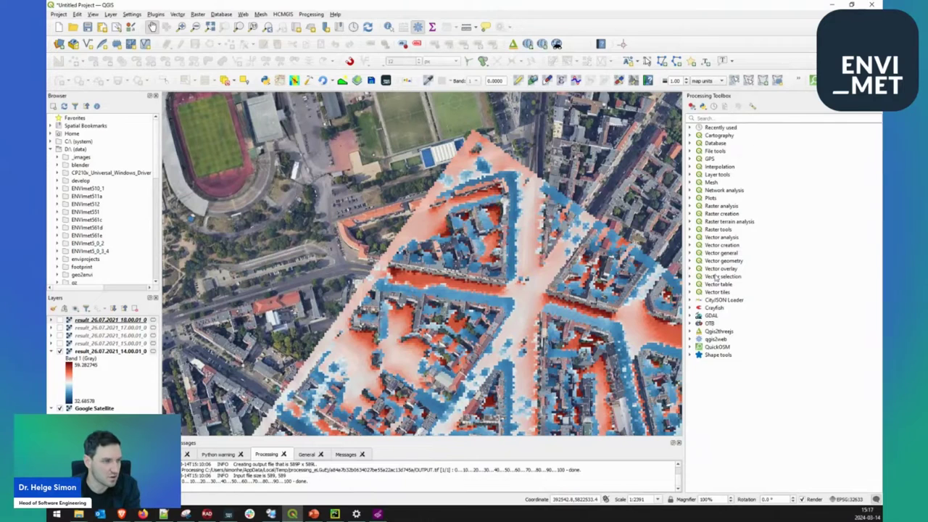
Search the Processing Toolbox for warp and clear the search.
left_click(742, 117)
type("wa")
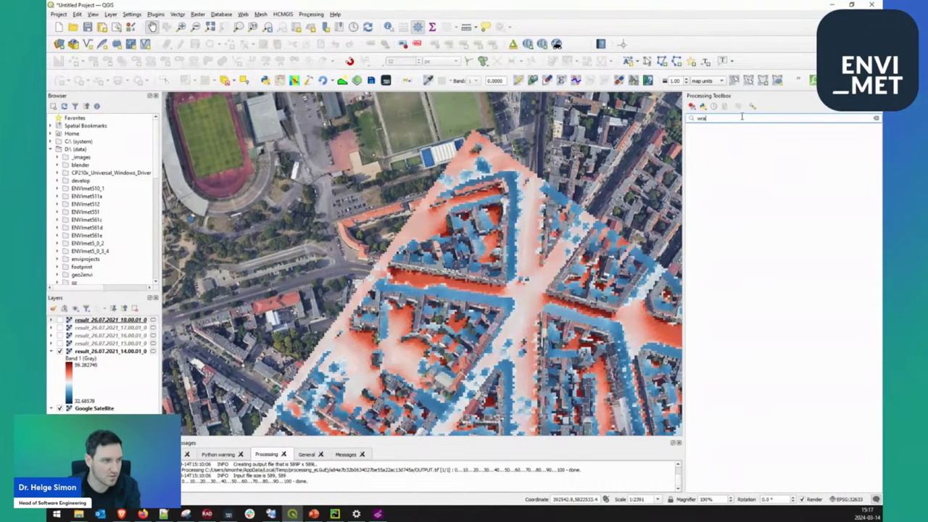
key("BackSpace")
key("BackSpace")
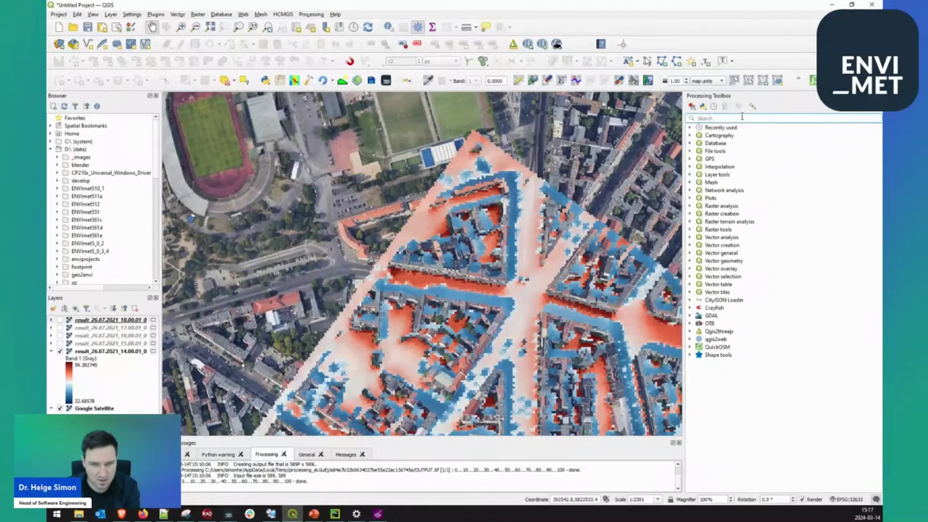
type("warp")
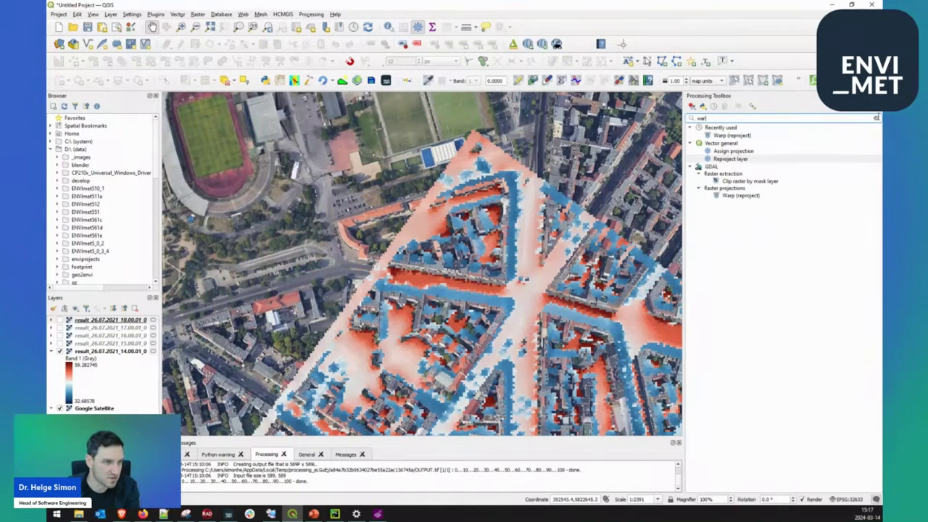
left_click(876, 117)
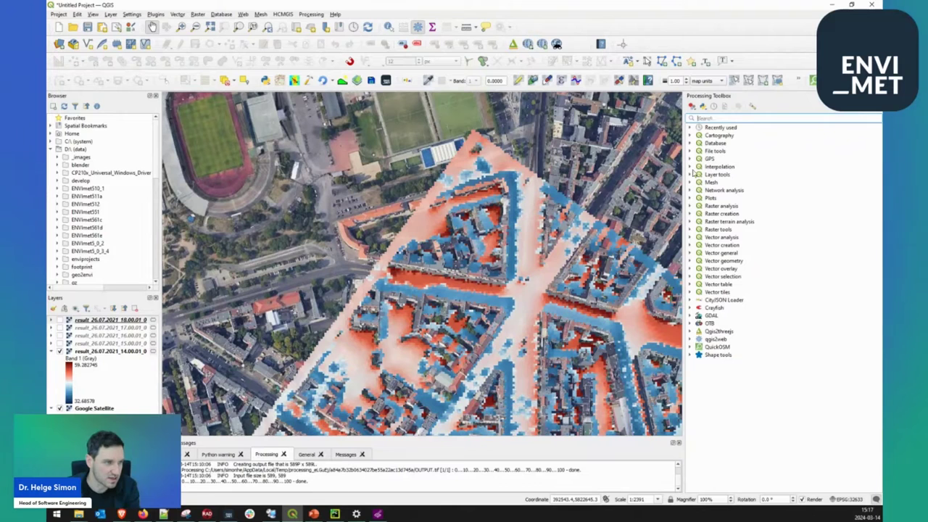
Examine the raster creation, terrain analysis and raster tools groups and GDAL's raster analysis and conversion algorithms in the Processing Toolbox.
left_click(690, 214)
left_click(692, 299)
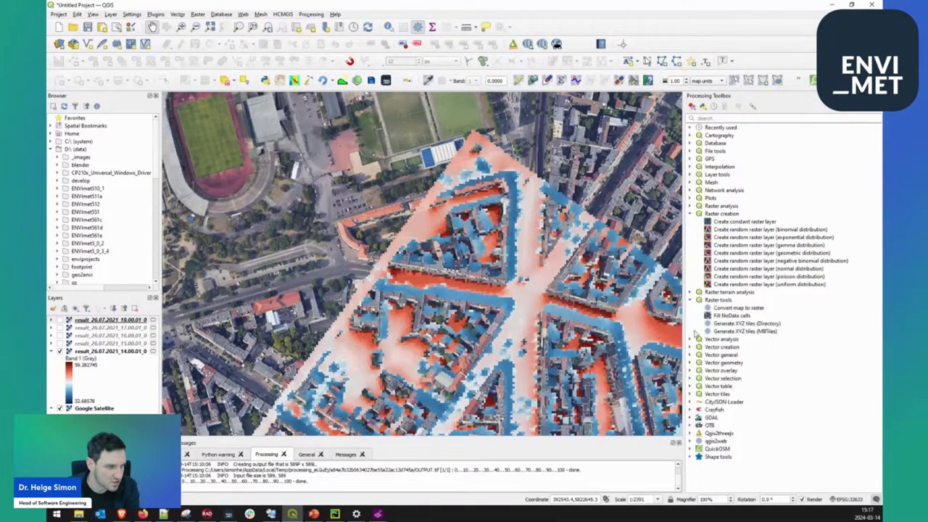
left_click(691, 292)
scroll(701, 288, "down", 1)
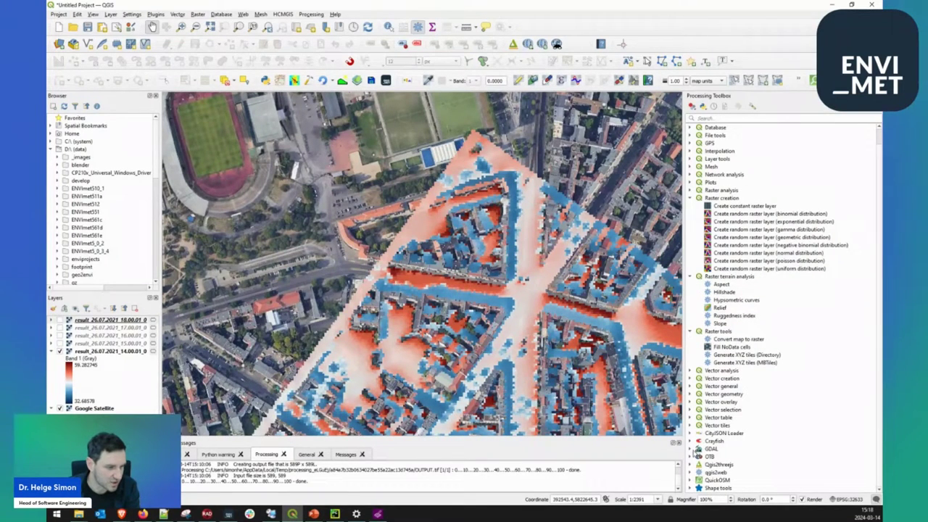
left_click(692, 449)
scroll(704, 428, "down", 1)
scroll(703, 428, "up", 2)
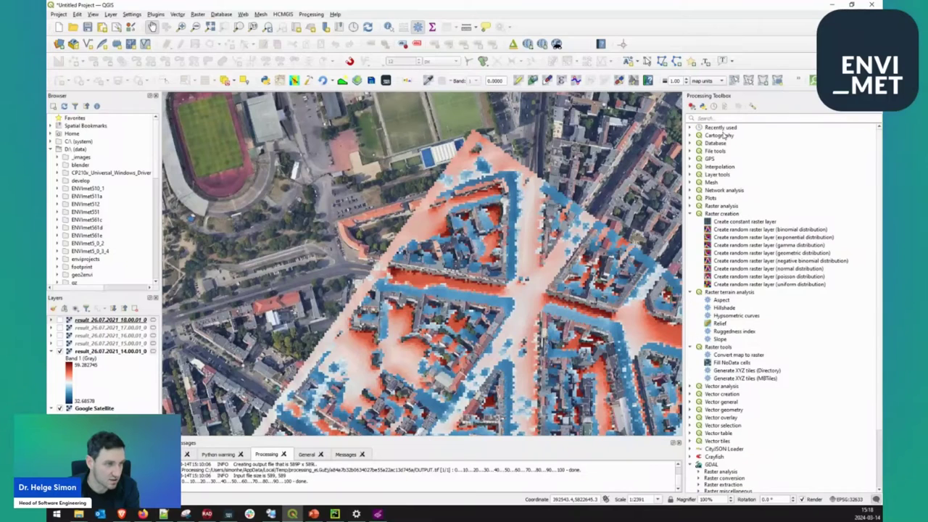
scroll(726, 341, "down", 3)
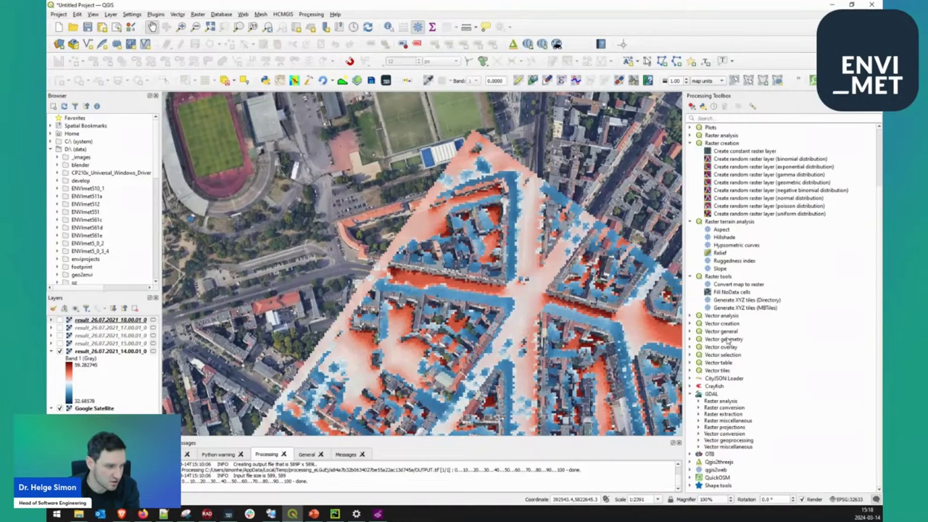
left_click(699, 402)
scroll(754, 319, "down", 5)
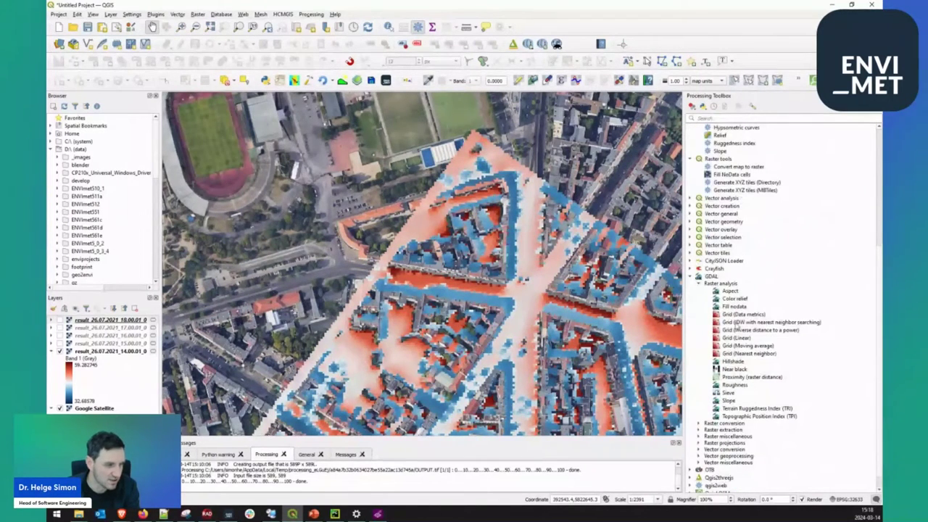
left_click(697, 424)
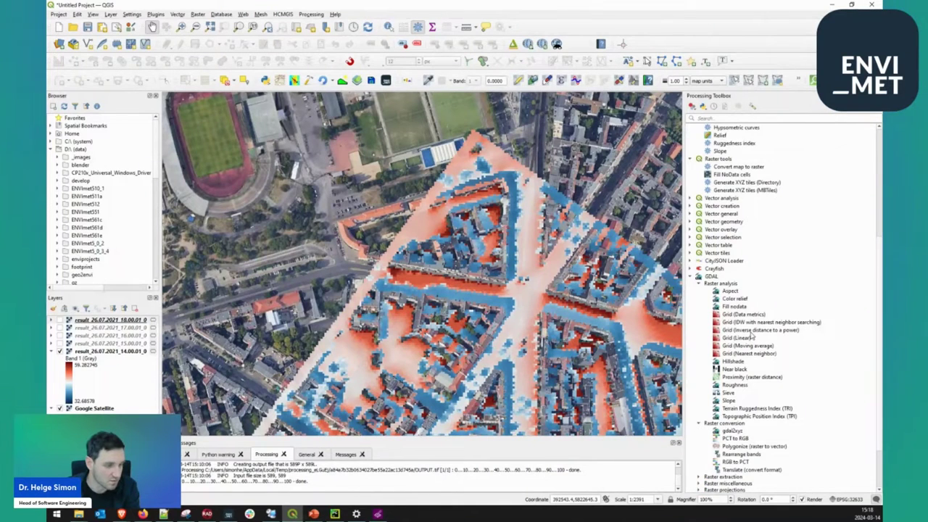
scroll(751, 335, "up", 8)
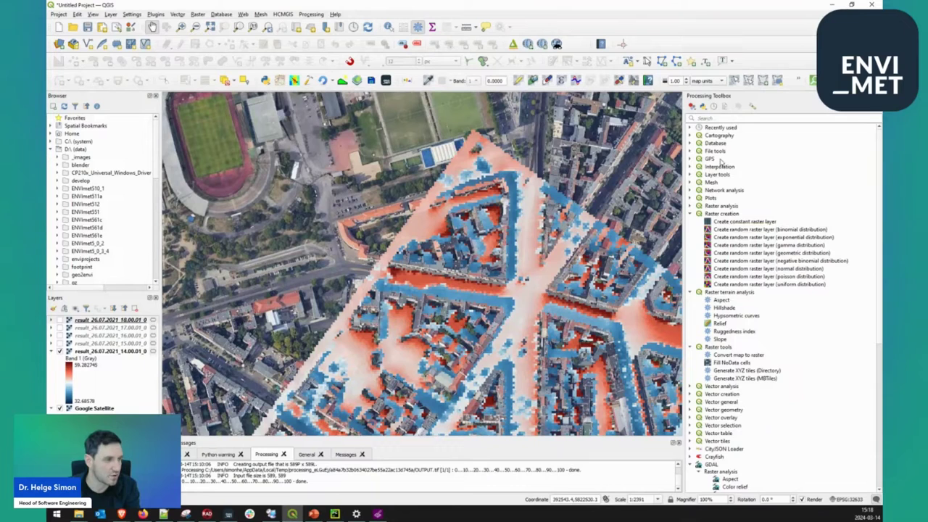
Find GDAL's Warp (reproject) algorithm in the Processing Toolbox, open it, and choose the 14:00 result as the input layer.
left_click(719, 117)
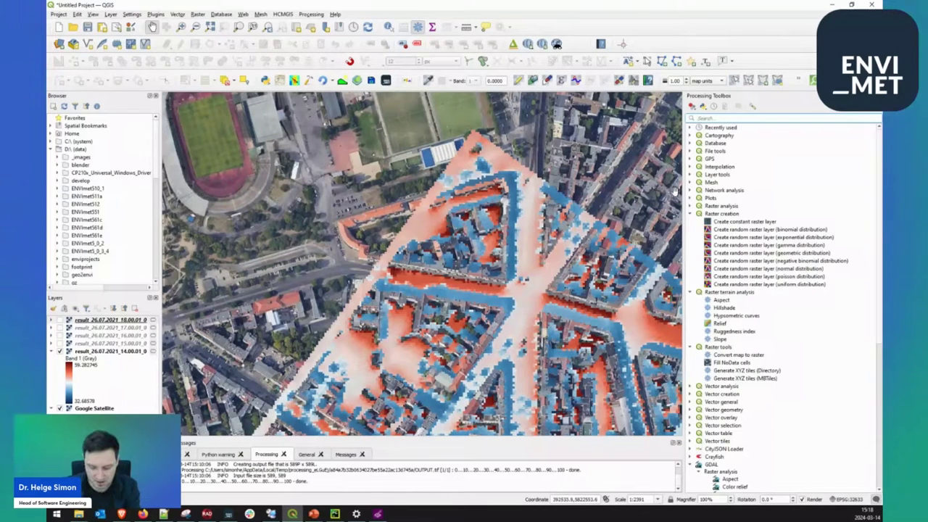
type("wr")
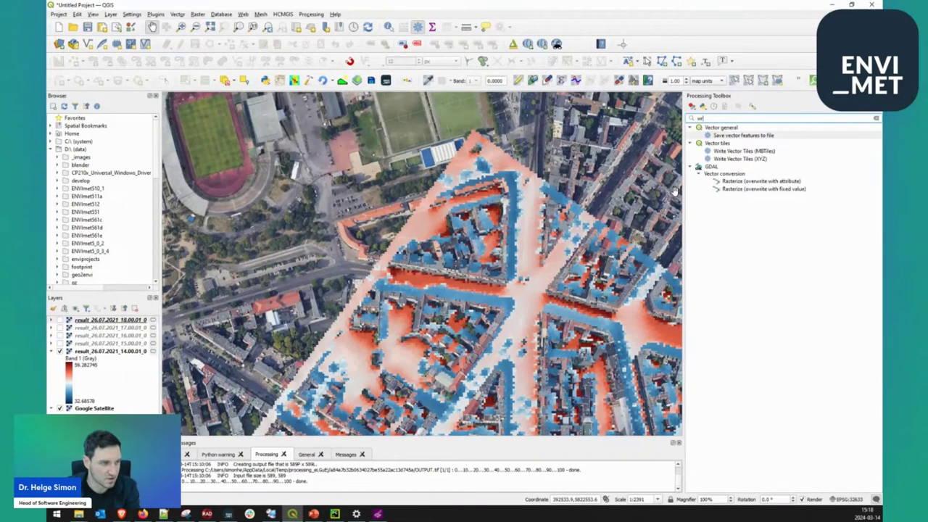
key("BackSpace")
type("a")
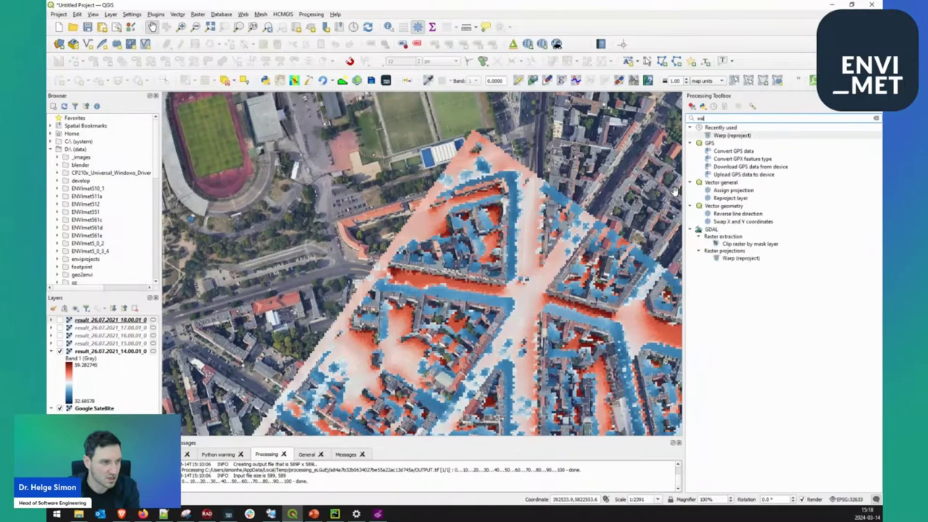
type("rp")
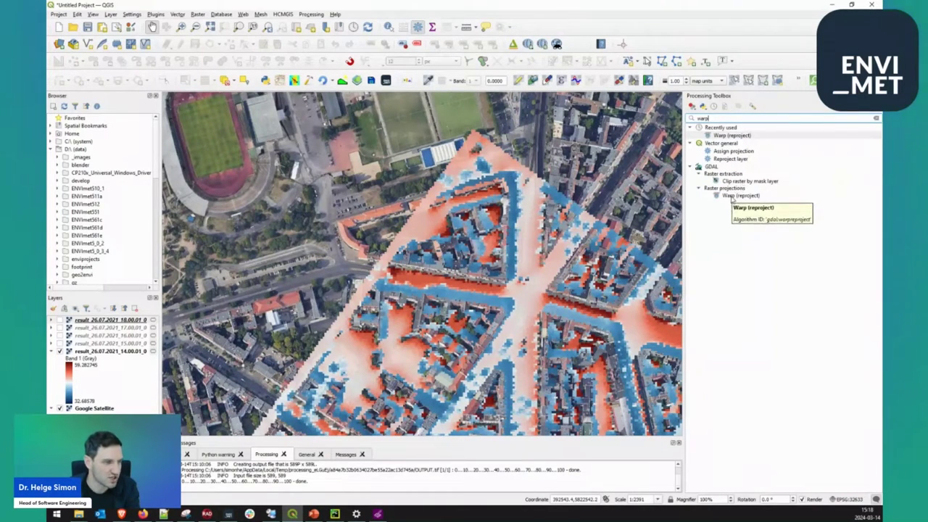
double_click(737, 195)
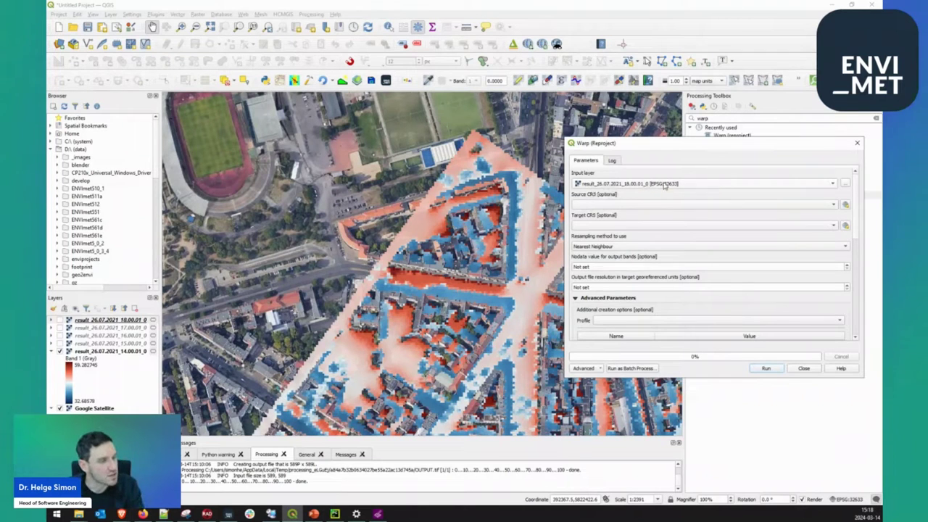
left_click(687, 187)
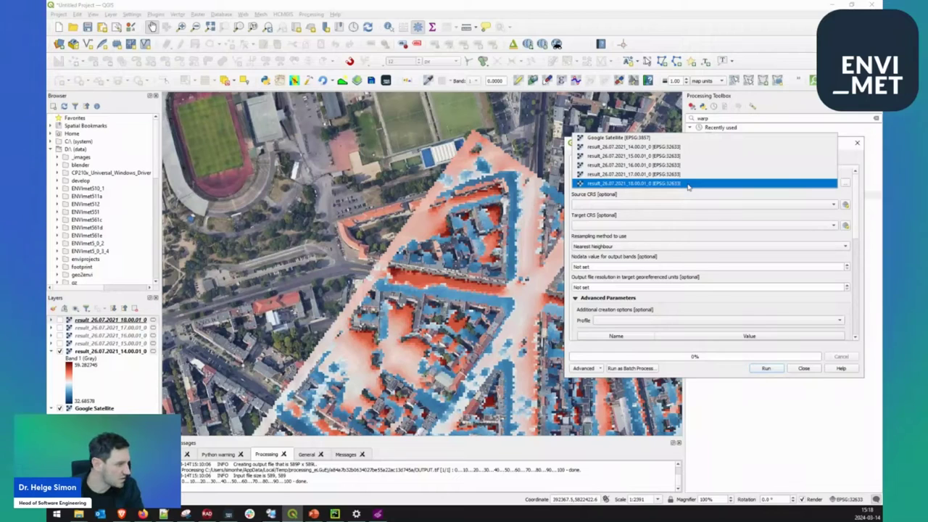
left_click(667, 147)
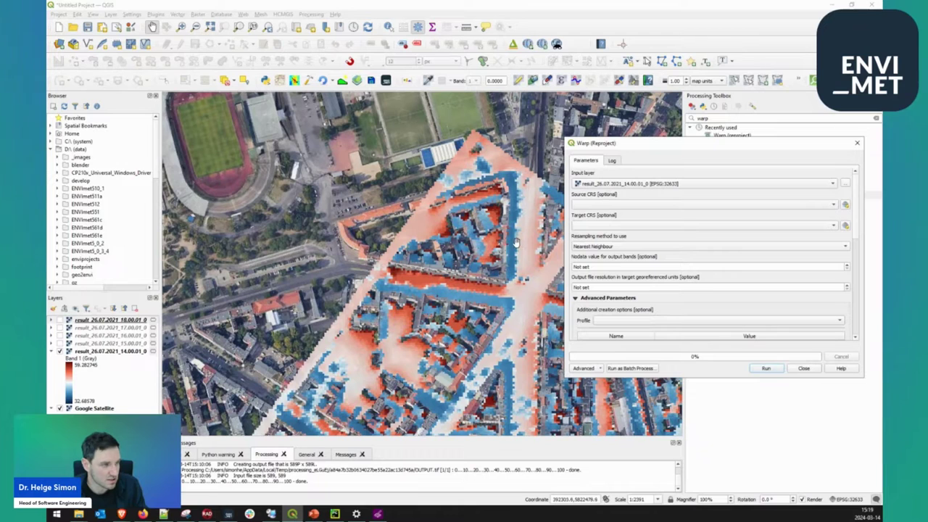
Set the warp's resampling method to Bilinear and its output file resolution to 1.
left_click(591, 247)
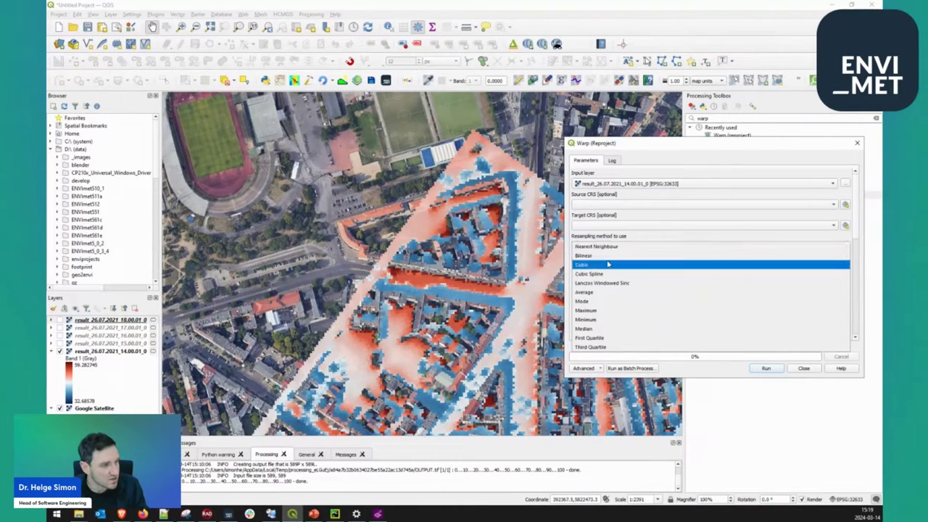
left_click(611, 258)
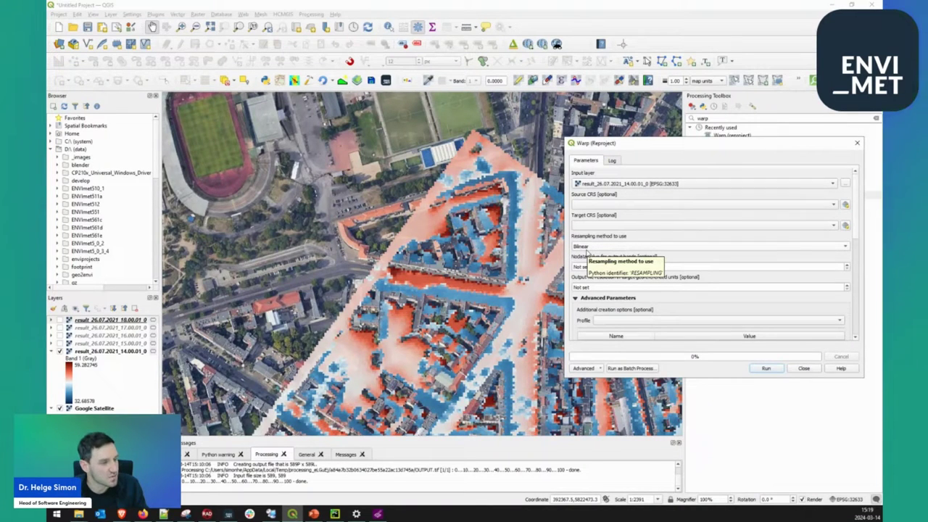
left_click(601, 287)
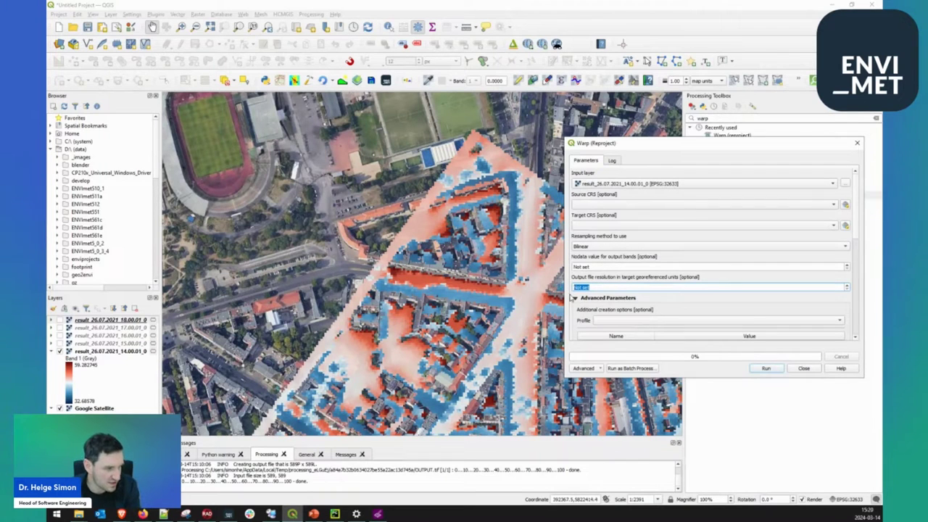
type("1")
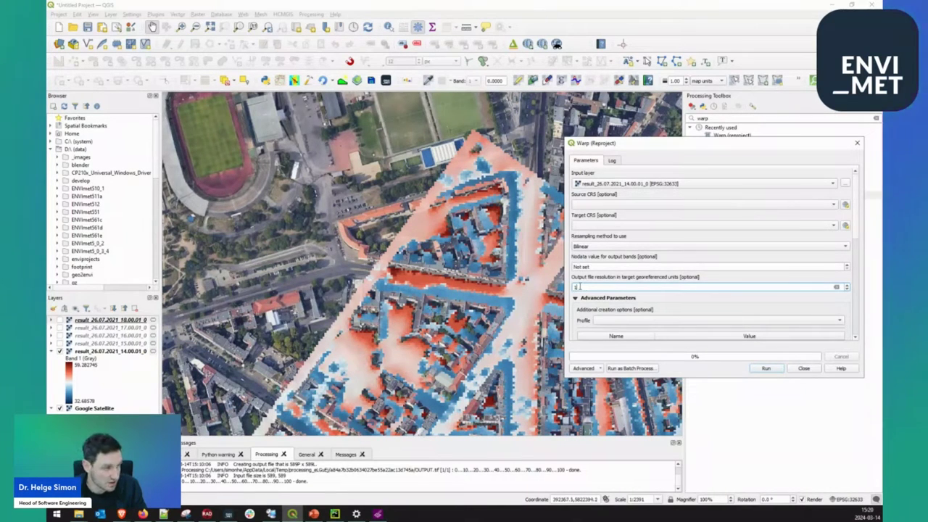
left_click_drag(578, 287, 567, 286)
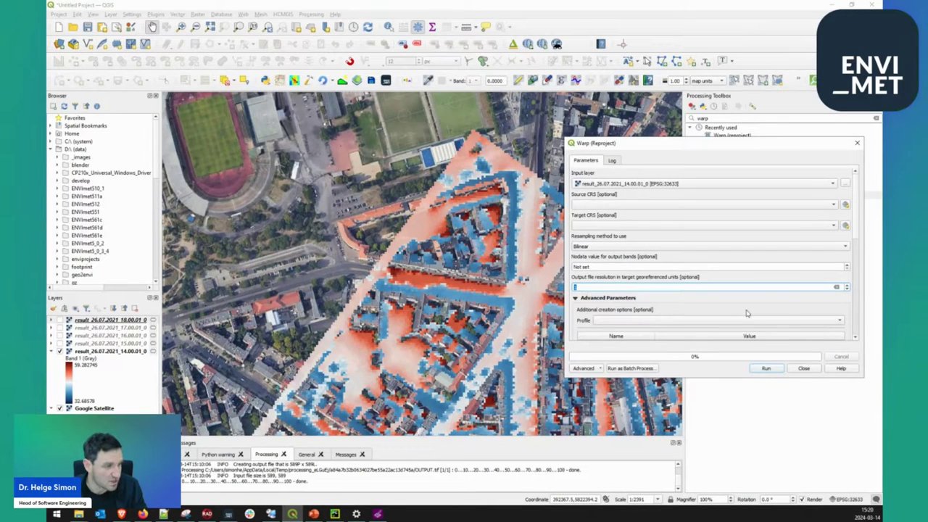
Set the reprojected output to be saved as PET_14h_resample_1x1m in a new folder inside D:\tmp.
scroll(855, 308, "down", 5)
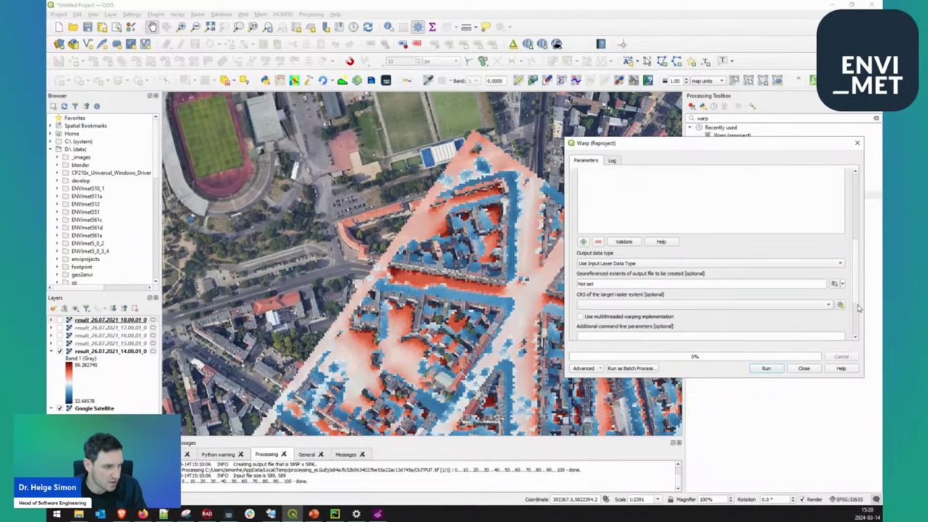
scroll(857, 261, "down", 3)
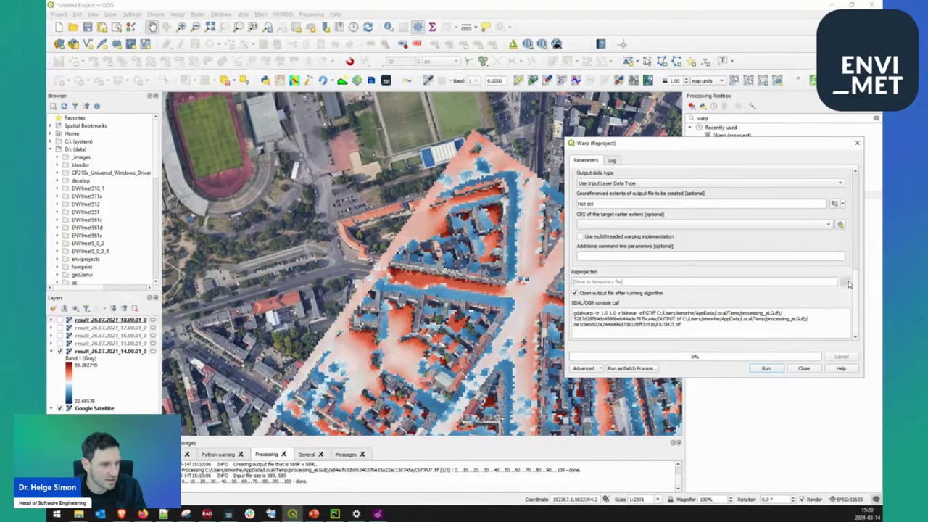
left_click(846, 282)
left_click(797, 301)
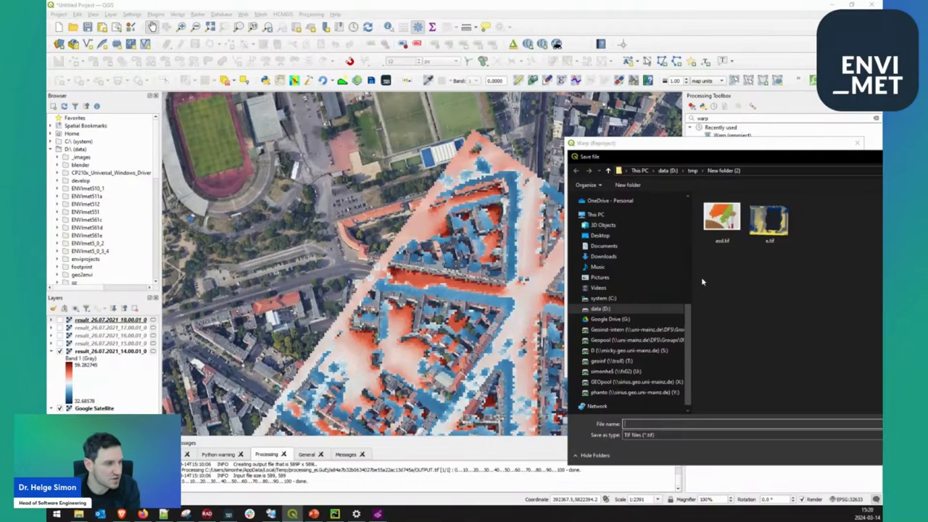
left_click(538, 170)
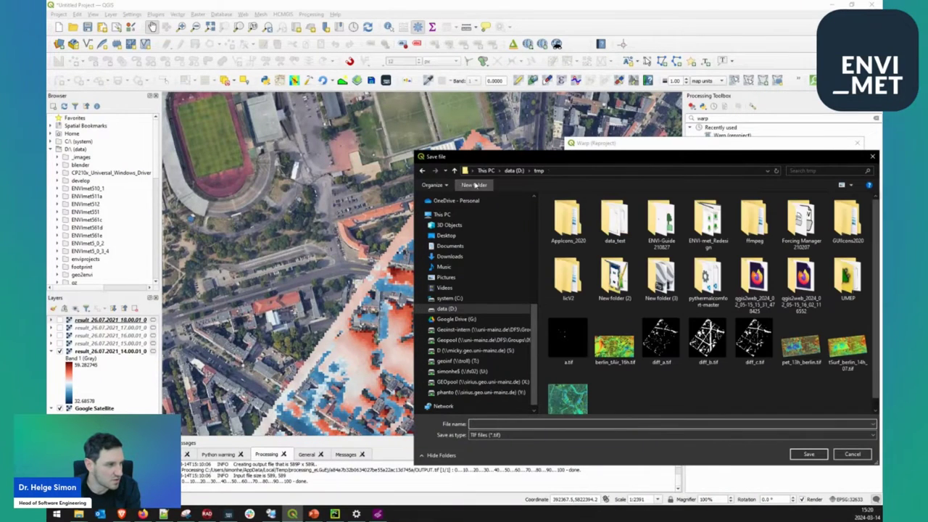
left_click(465, 186)
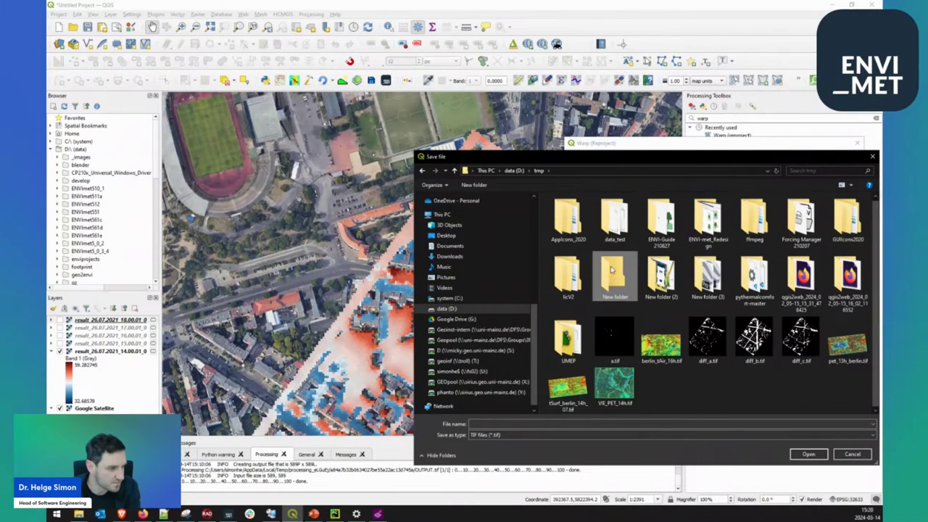
double_click(613, 274)
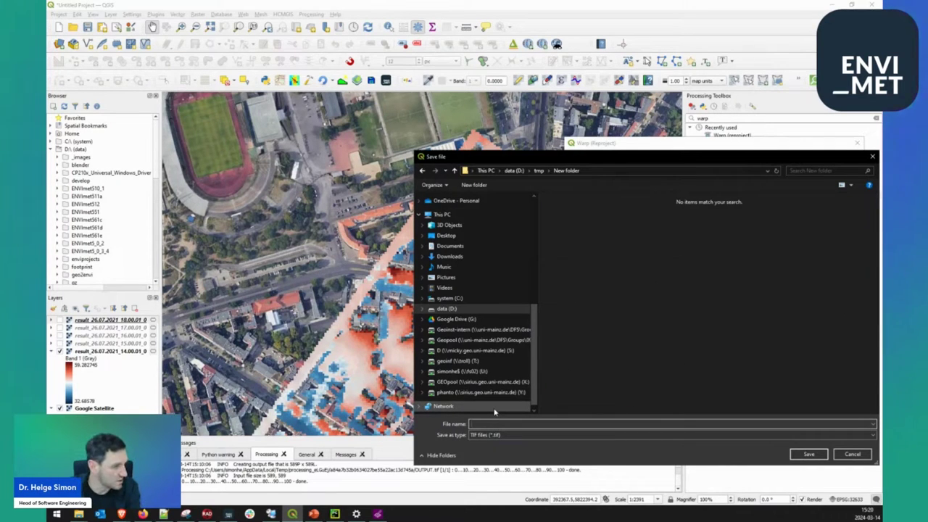
type("PET_14h_resample_1x1m")
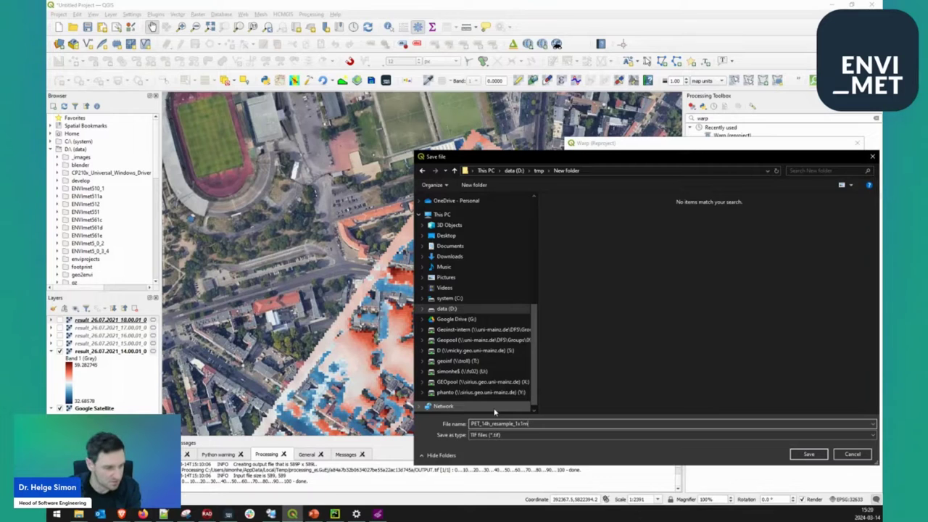
left_click(797, 454)
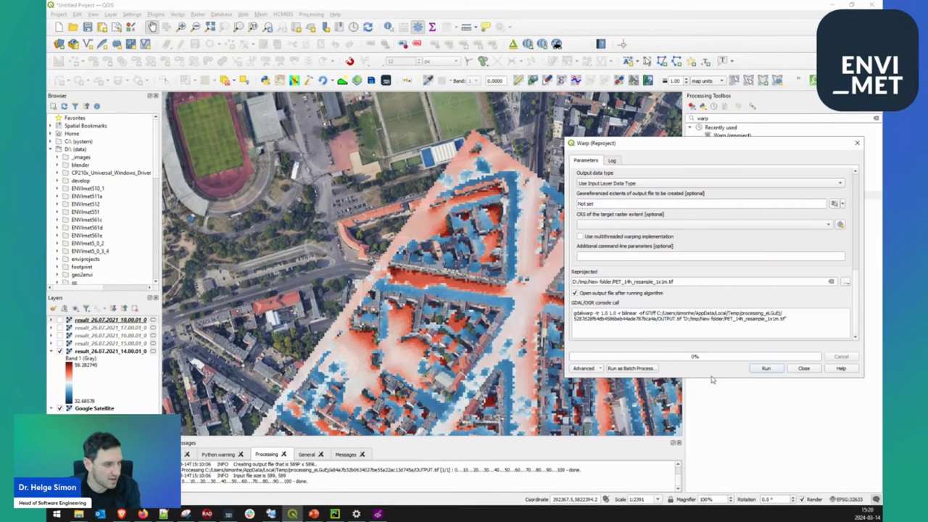
Run the warp, close its dialog, and inspect the resampled raster's cells along the wide street.
left_click(766, 368)
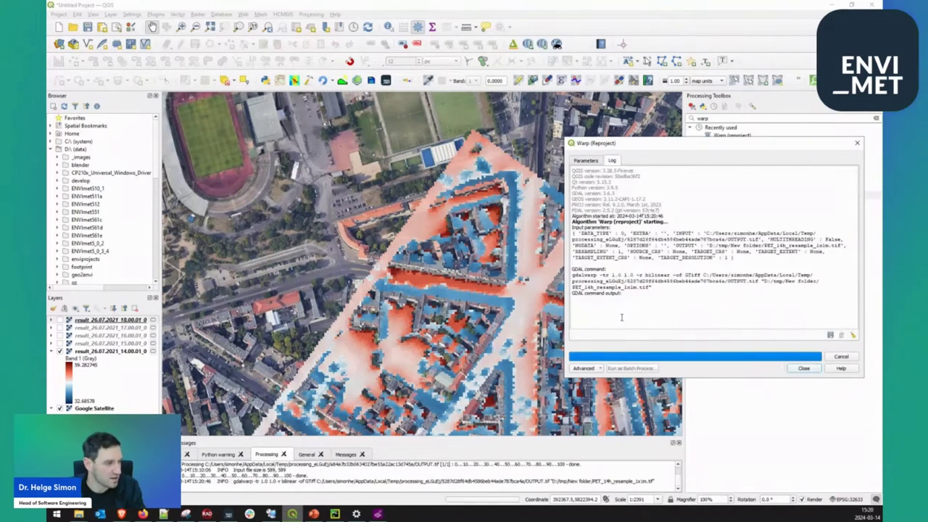
left_click(803, 368)
scroll(558, 341, "down", 2)
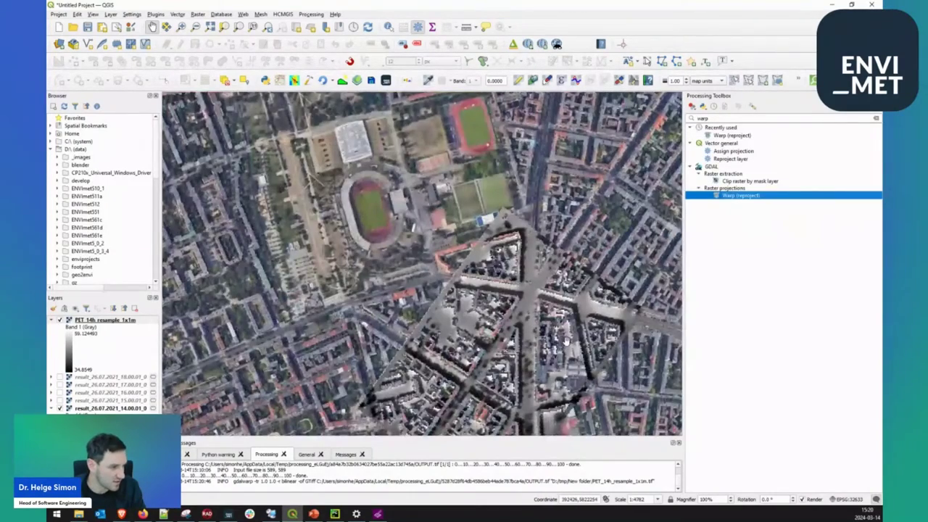
scroll(524, 297, "up", 2)
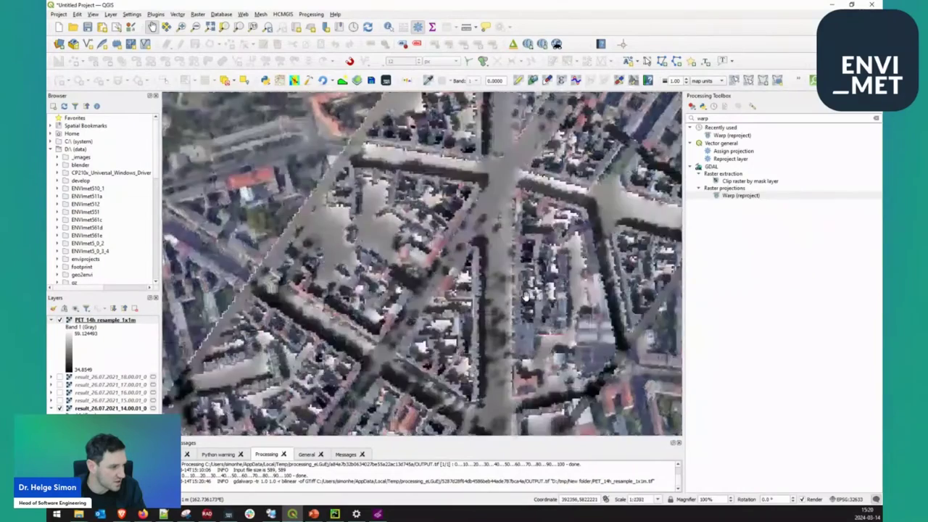
scroll(502, 238, "up", 3)
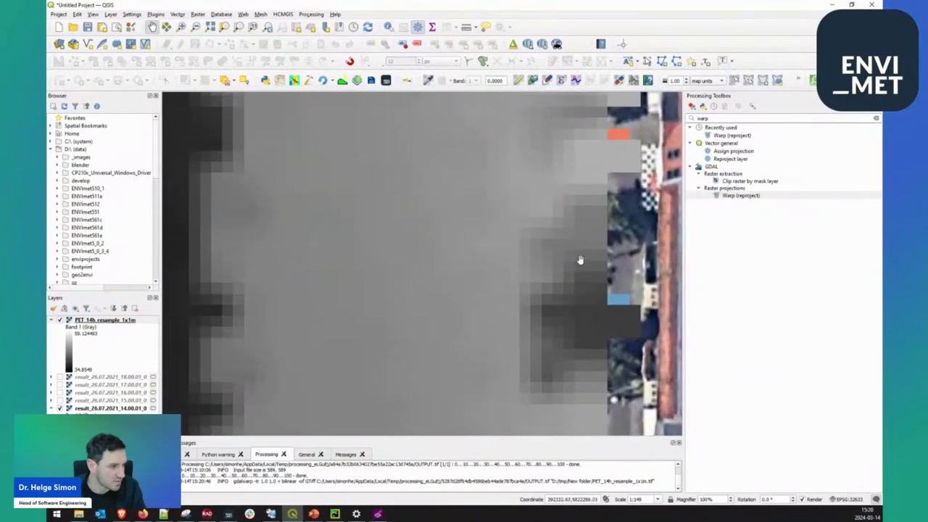
scroll(540, 264, "down", 1)
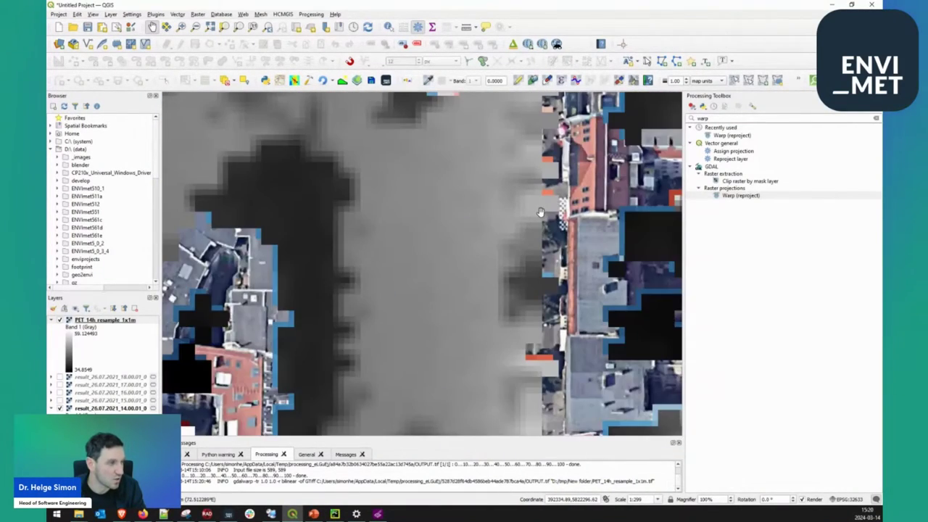
scroll(551, 301, "down", 2)
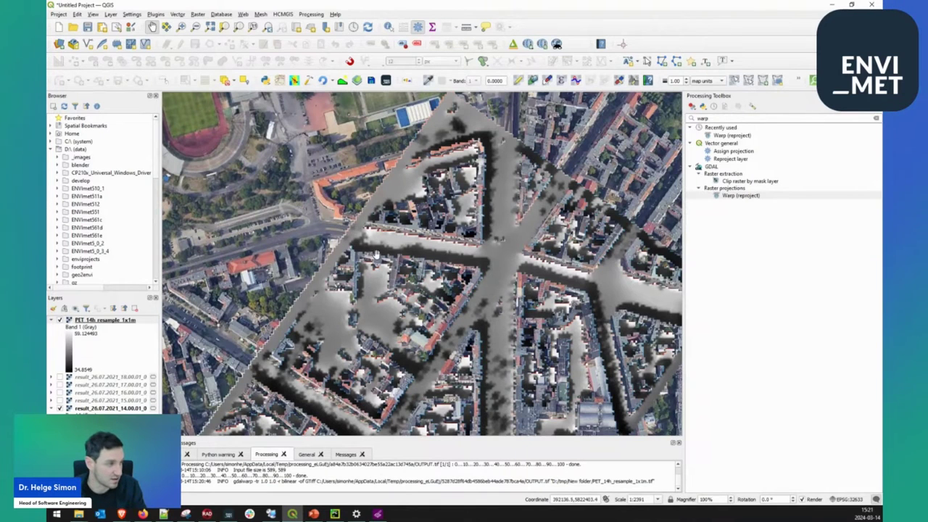
Style the PET_14h_resample_1x1m layer as Singleband pseudocolor with the offered colour ramp and apply it.
double_click(120, 320)
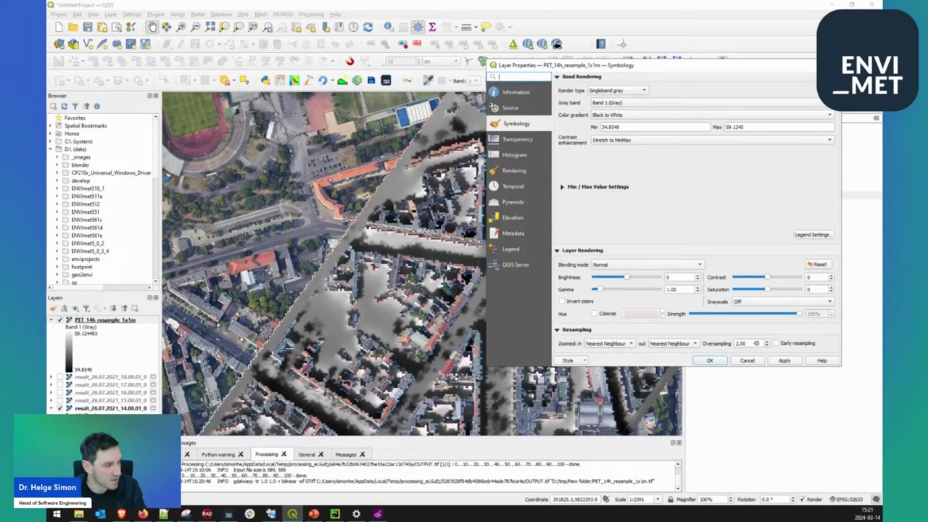
left_click(616, 90)
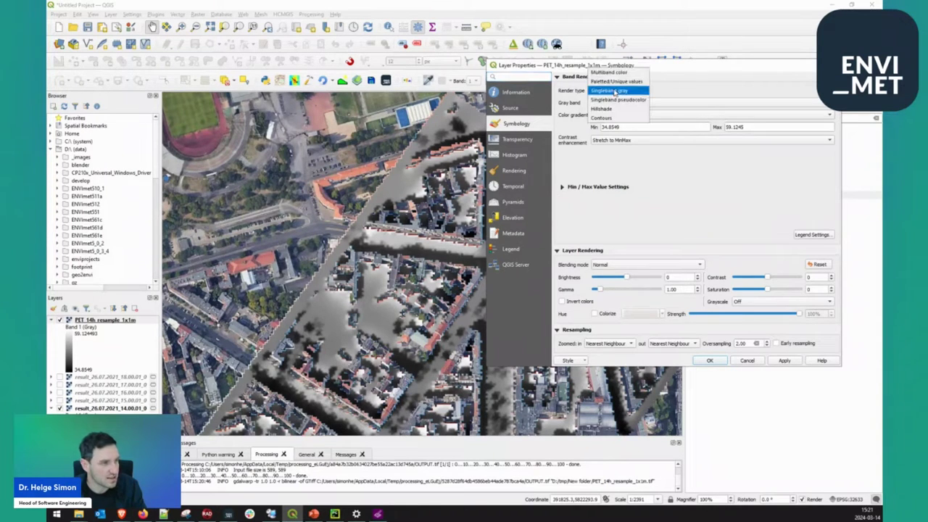
left_click(630, 100)
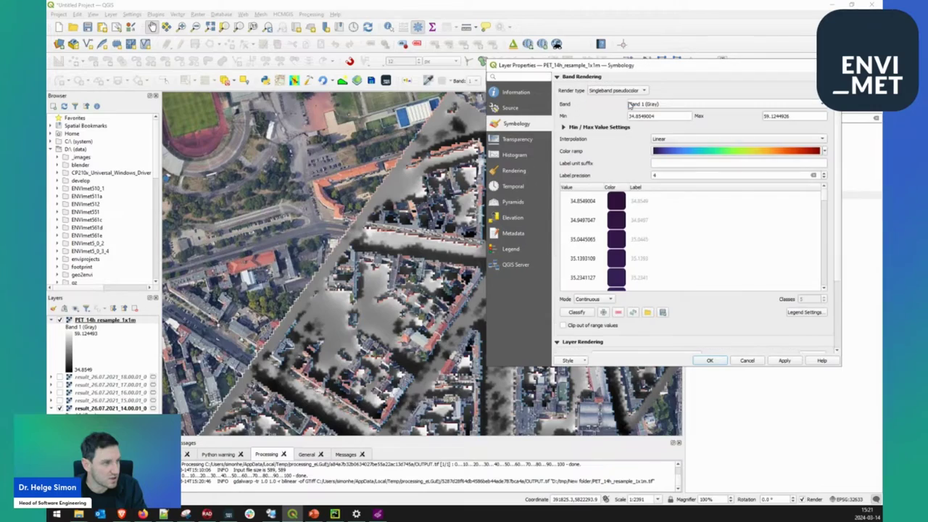
left_click(786, 361)
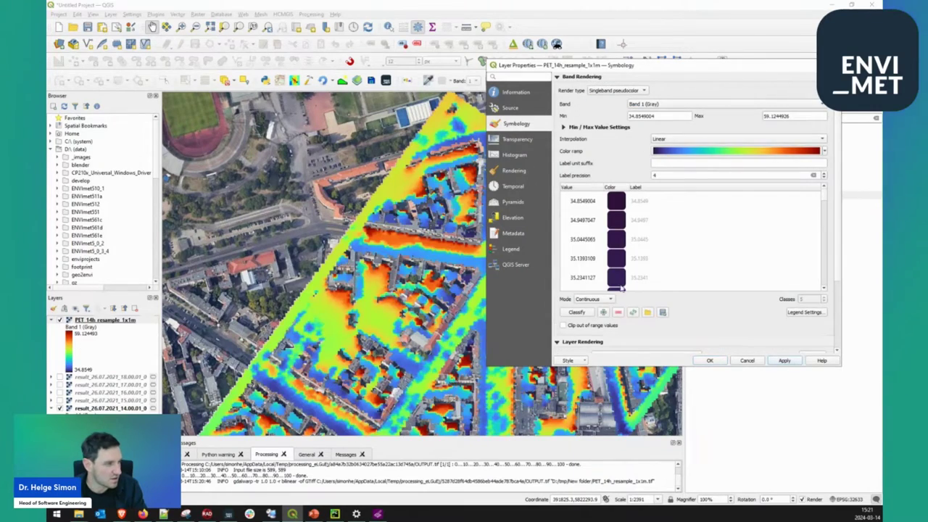
left_click(709, 360)
Set up a contour extraction from the PET_14h_resample_1x1m raster with an interval of 1 between contour lines.
scroll(536, 287, "down", 2)
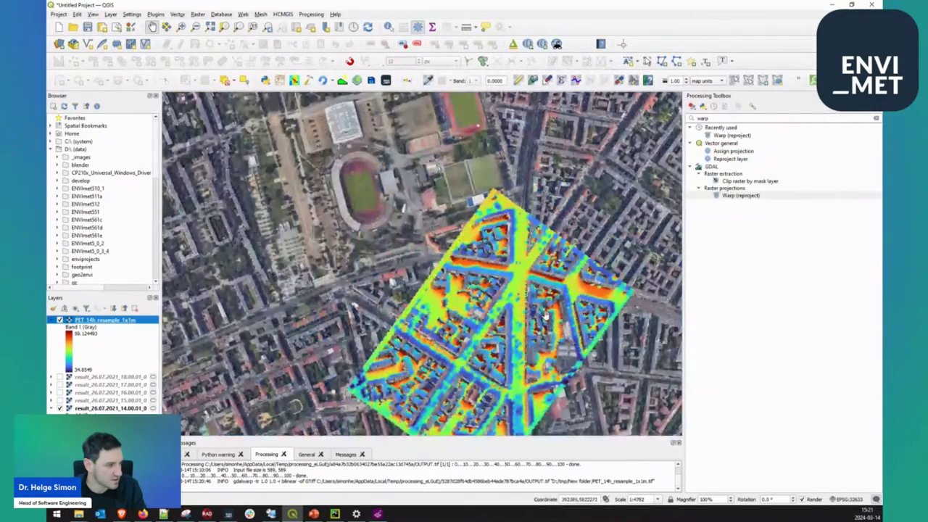
scroll(462, 227, "up", 3)
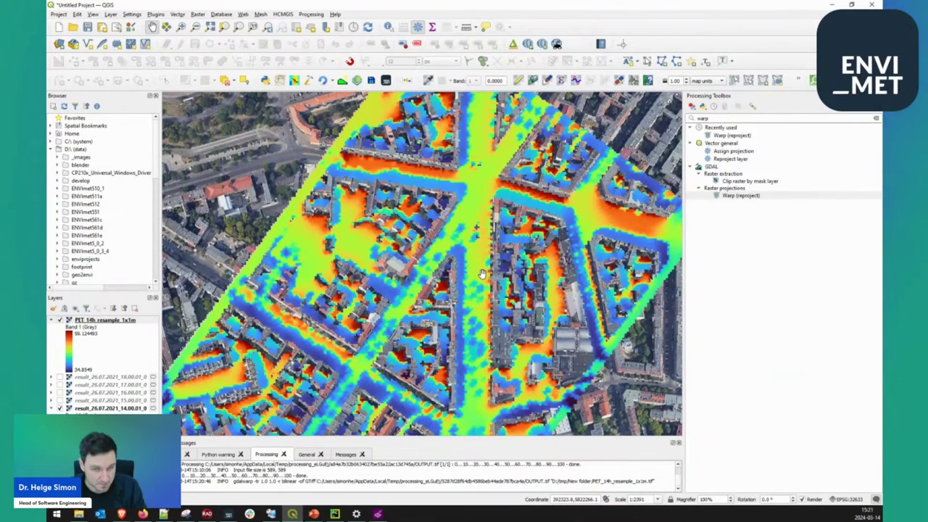
scroll(482, 274, "down", 1)
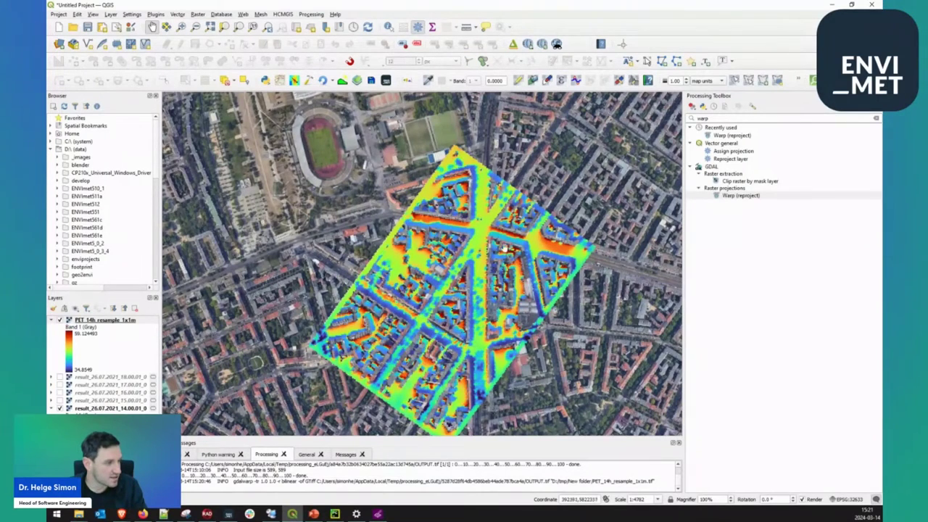
left_click_drag(502, 231, 495, 208)
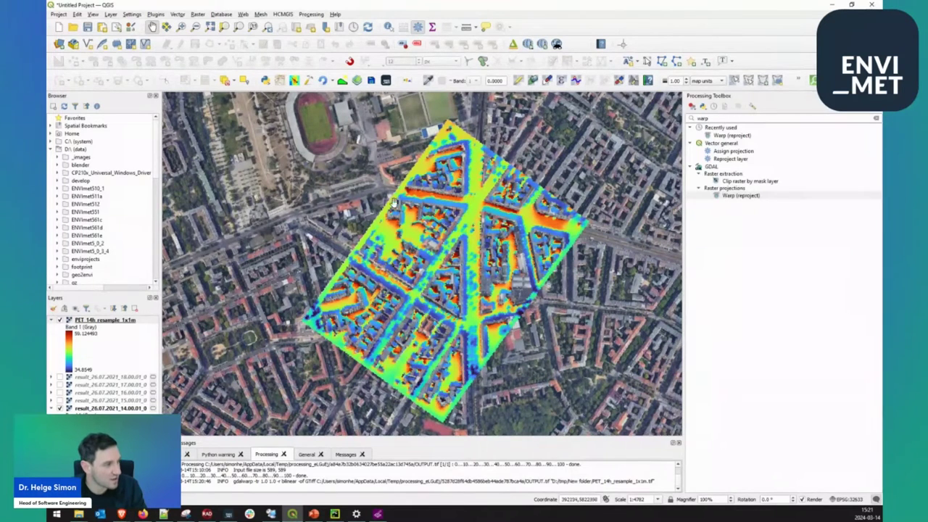
left_click(197, 14)
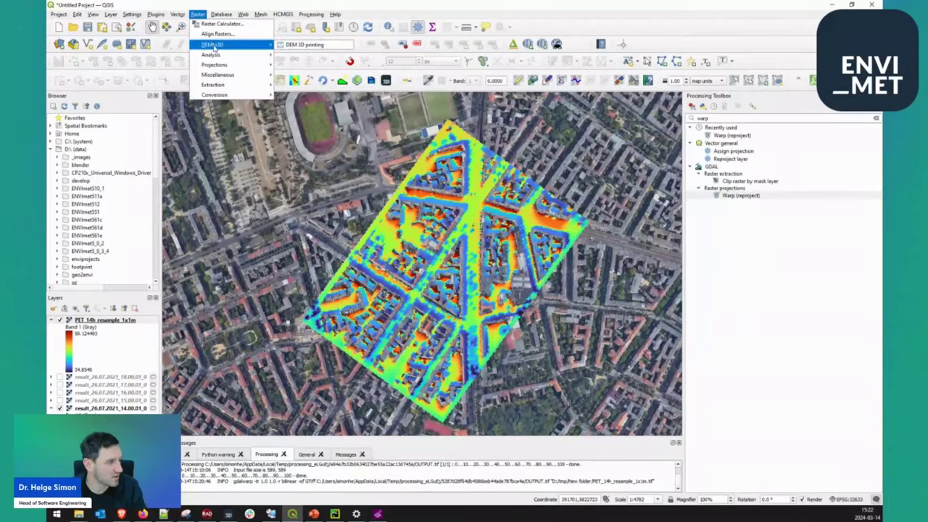
mouse_move(213, 67)
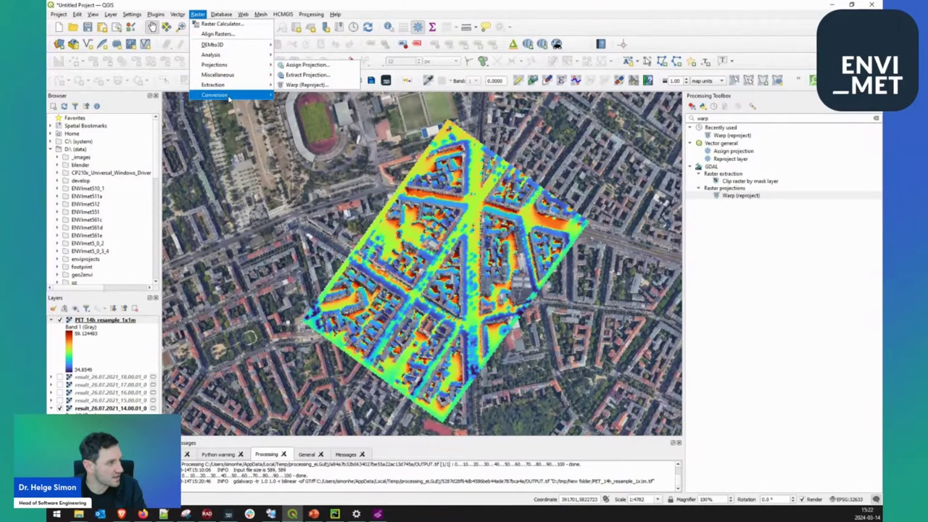
mouse_move(229, 99)
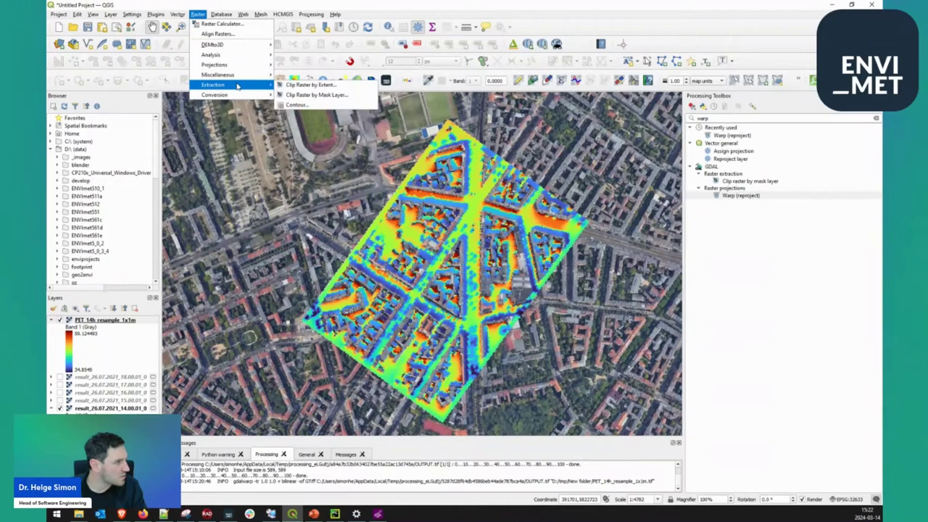
left_click(297, 106)
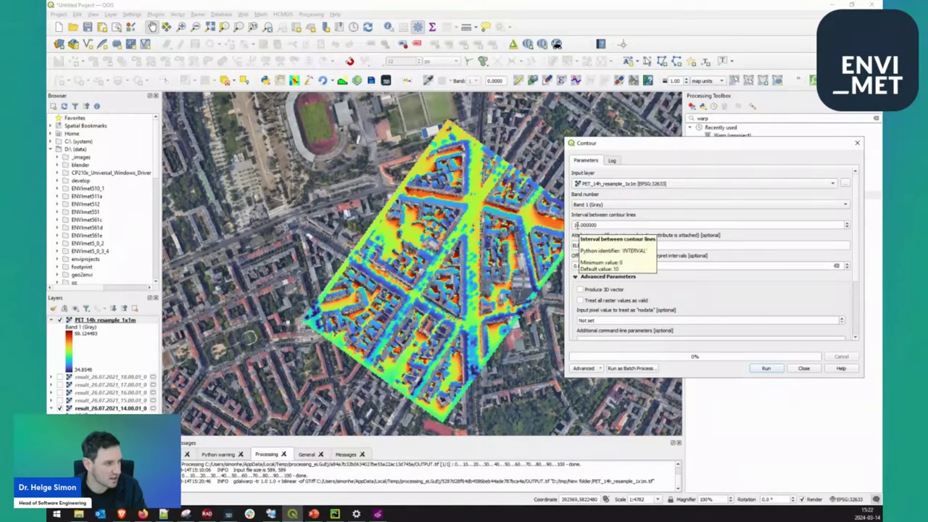
left_click(576, 225)
double_click(576, 225)
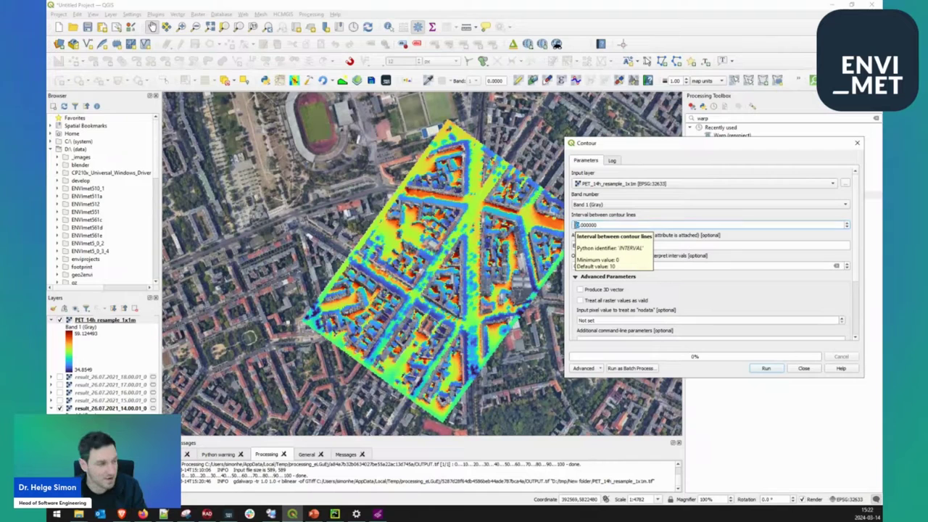
type("1")
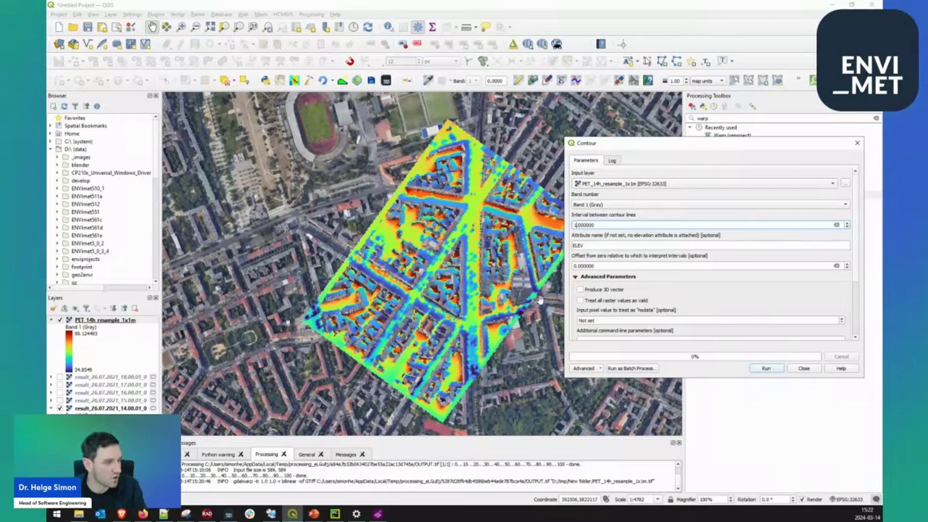
Name the contour attribute PET, run the contour extraction, and close its dialog.
left_click(579, 266)
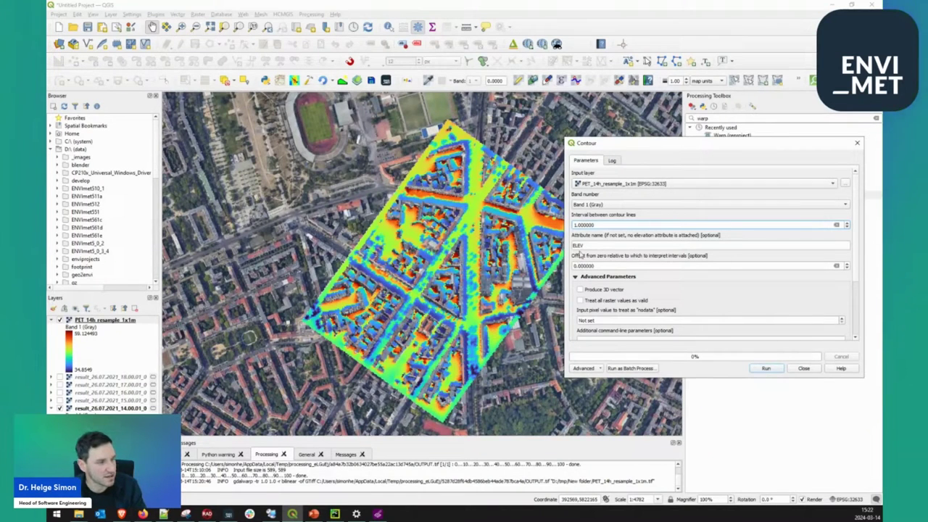
double_click(591, 245)
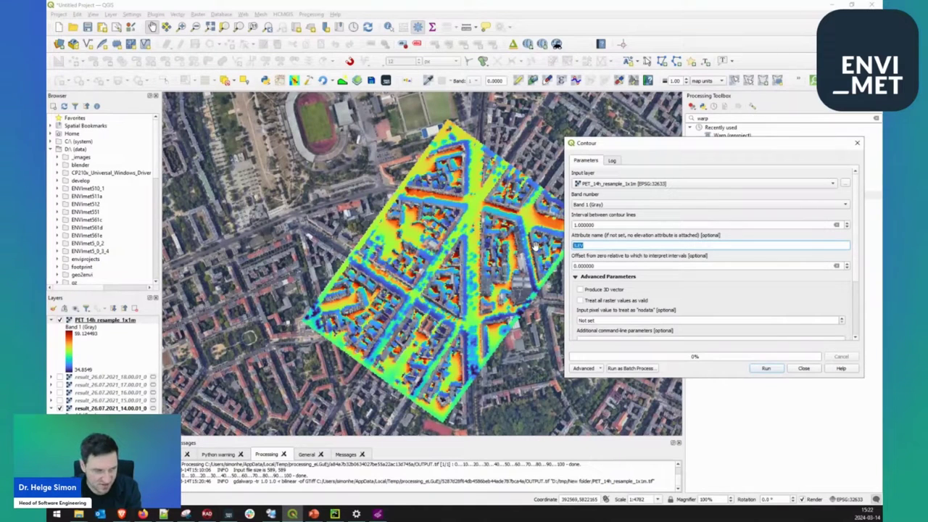
type("PET")
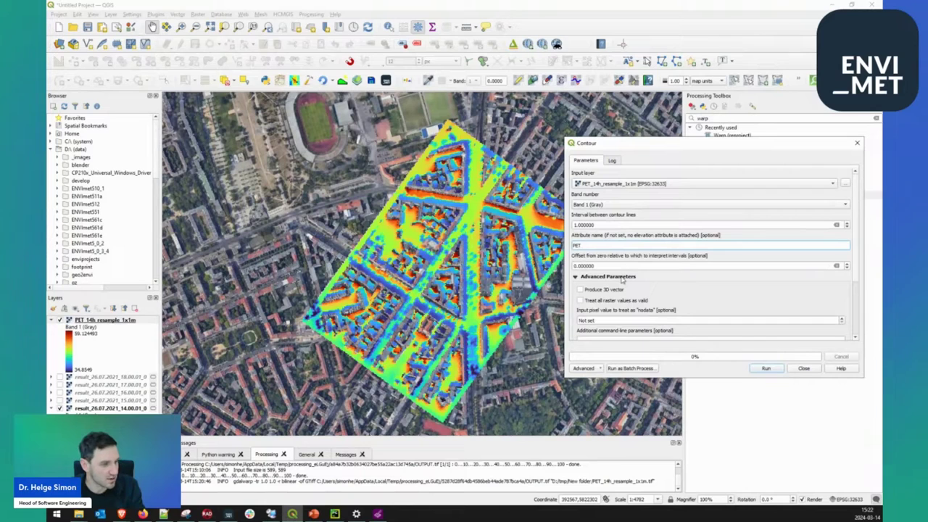
left_click(765, 368)
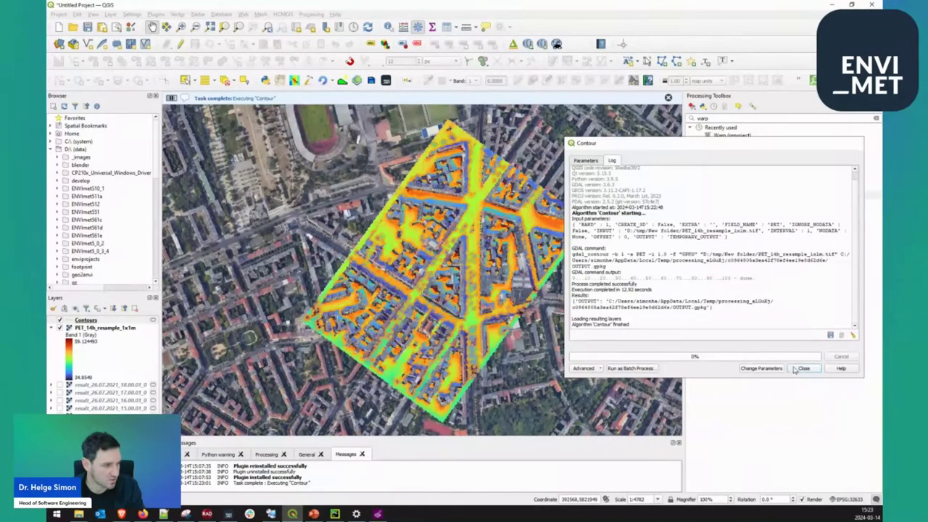
left_click(801, 368)
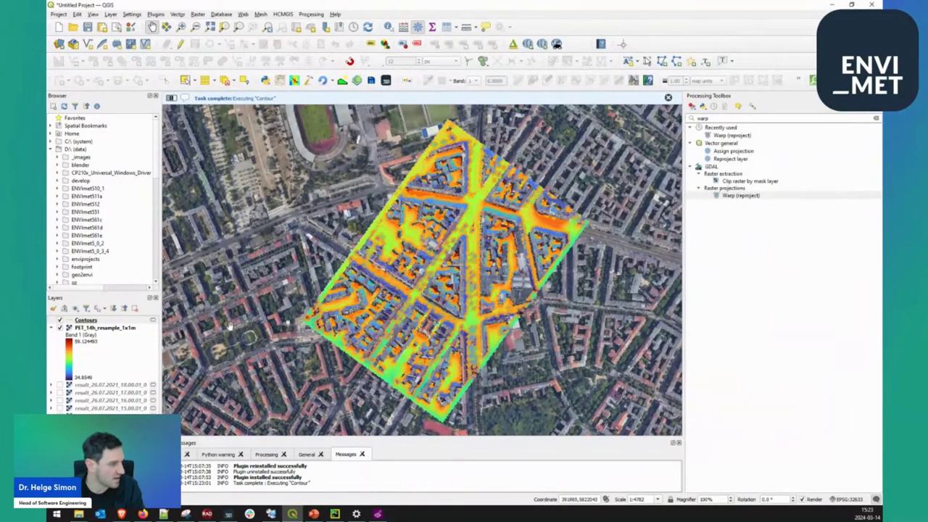
Recolour the Contours layer's line symbol to black (#000000) and accept the layer properties.
left_click(85, 324)
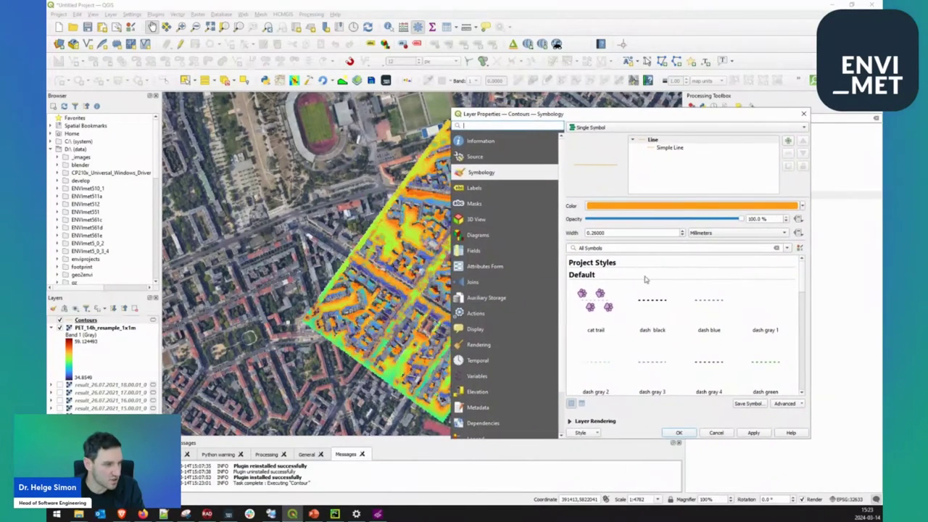
left_click(661, 207)
left_click_drag(604, 218, 601, 333)
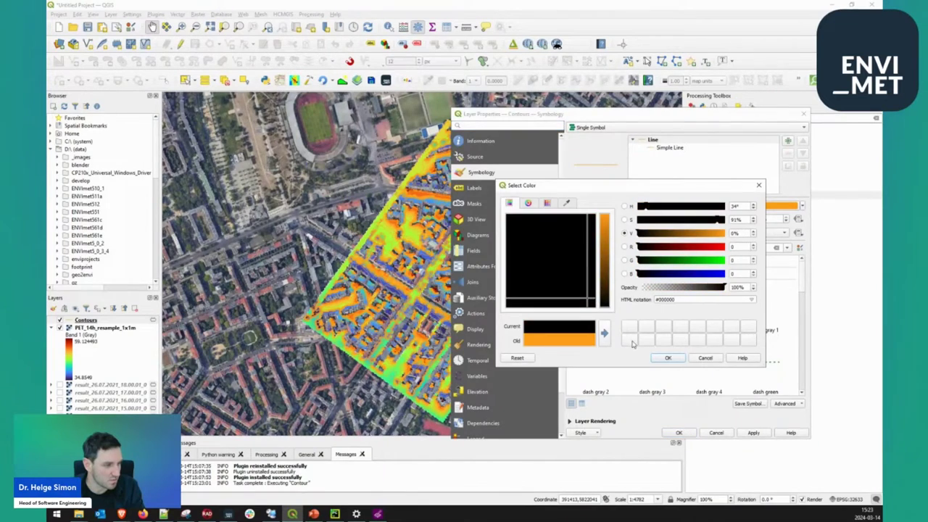
left_click(667, 357)
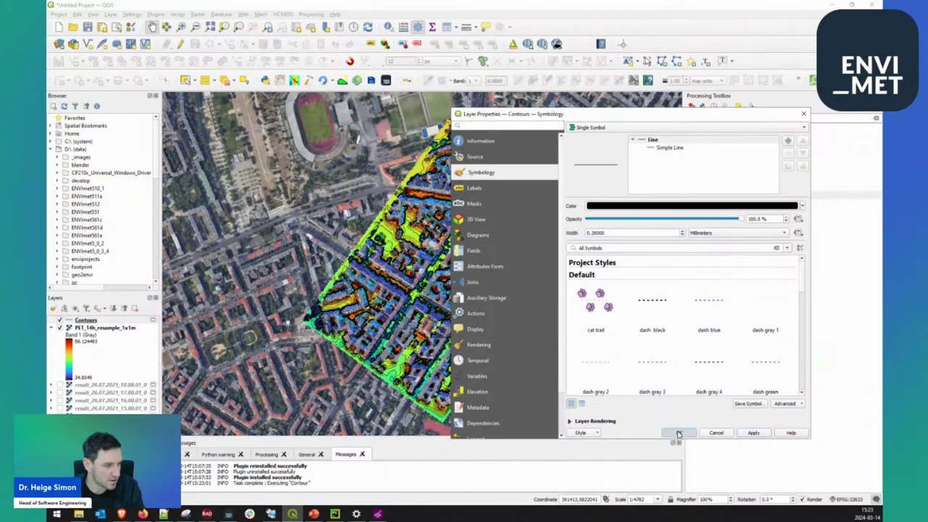
left_click(678, 433)
Examine the black contour lines over the PET raster, closely around the street junction and across the whole model area.
scroll(474, 218, "up", 3)
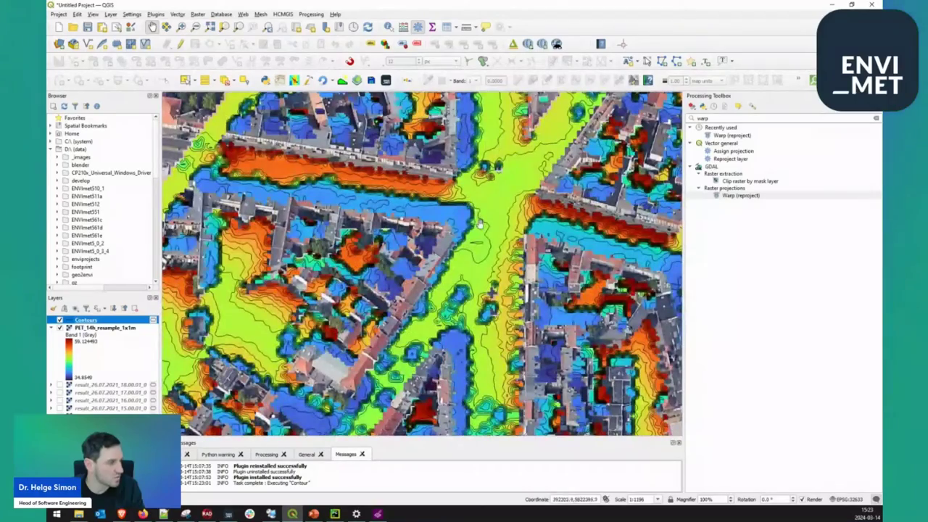
scroll(567, 212, "up", 1)
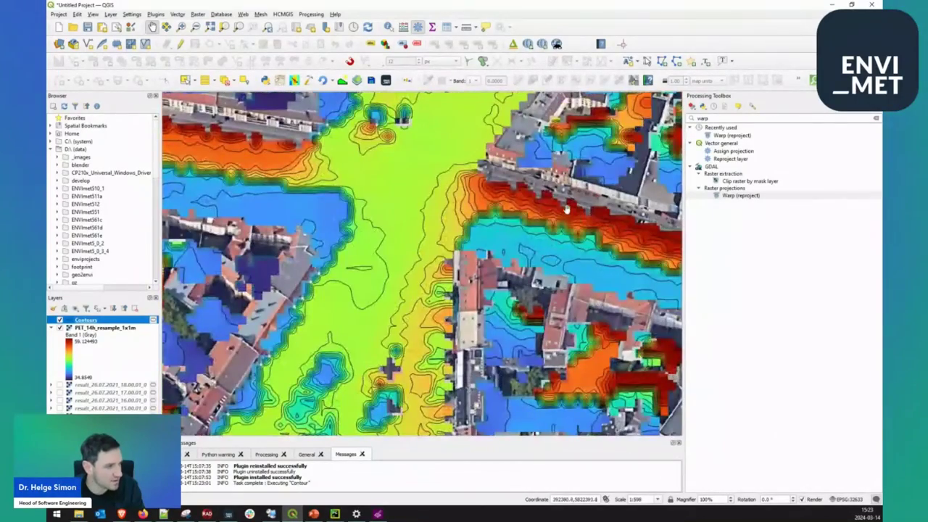
left_click_drag(533, 212, 482, 217)
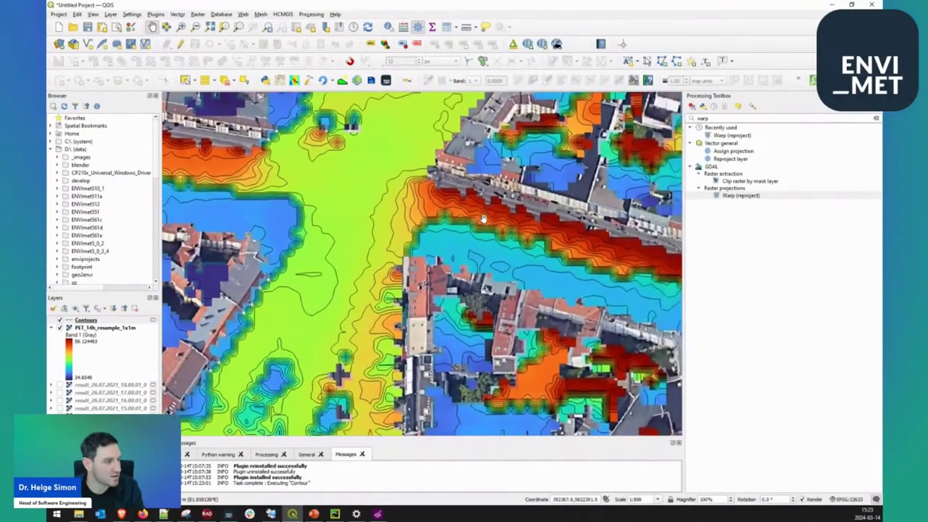
scroll(469, 219, "up", 1)
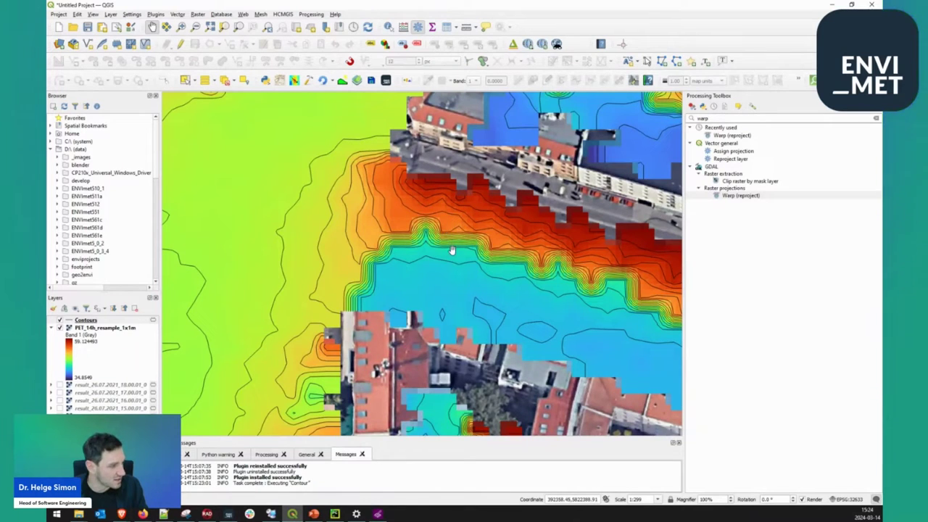
scroll(450, 250, "down", 1)
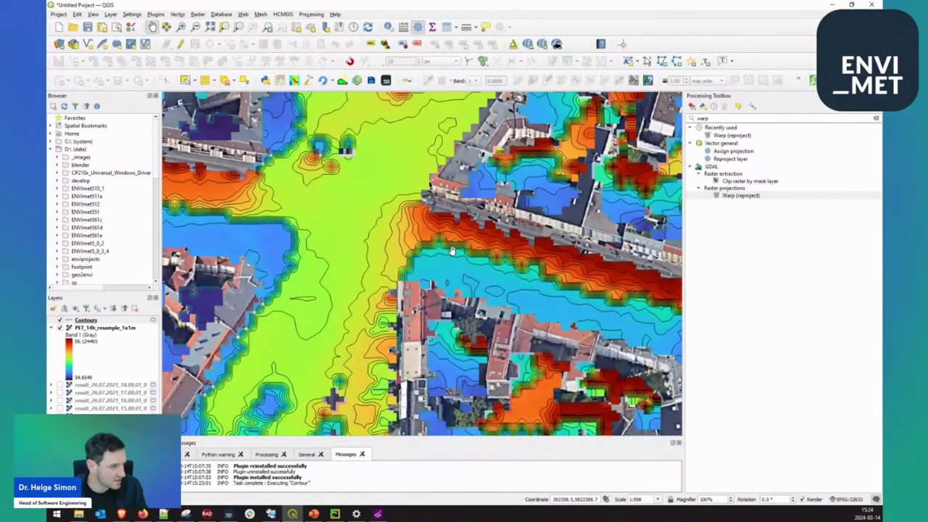
scroll(451, 250, "down", 1)
scroll(451, 250, "down", 1)
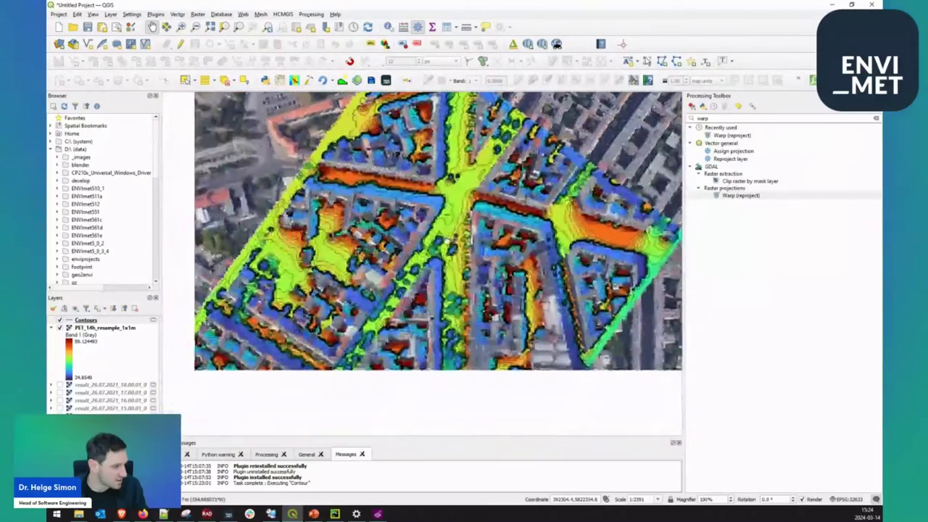
scroll(475, 173, "up", 1)
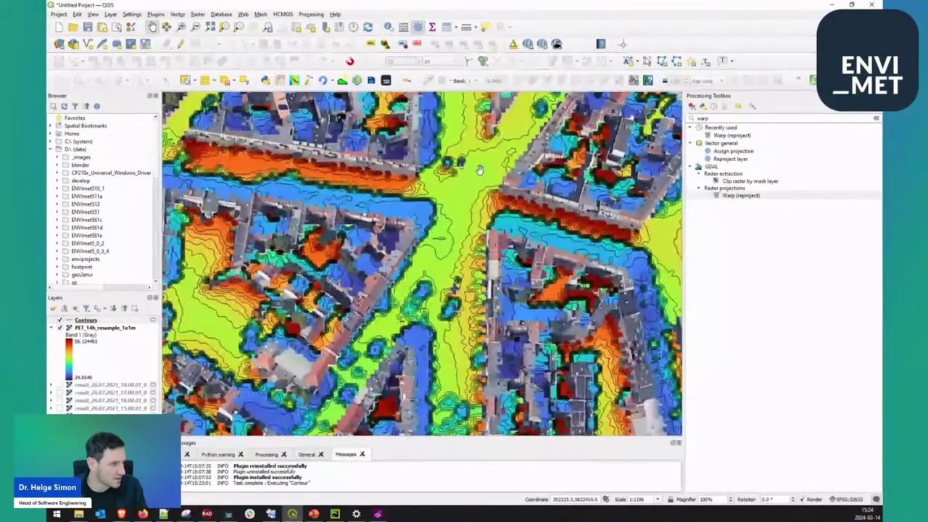
scroll(463, 214, "down", 1)
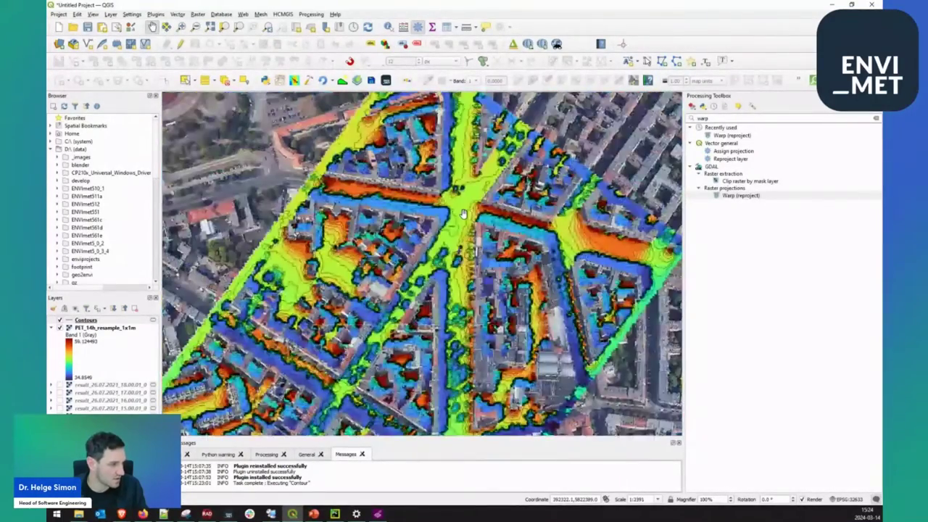
scroll(454, 265, "down", 1)
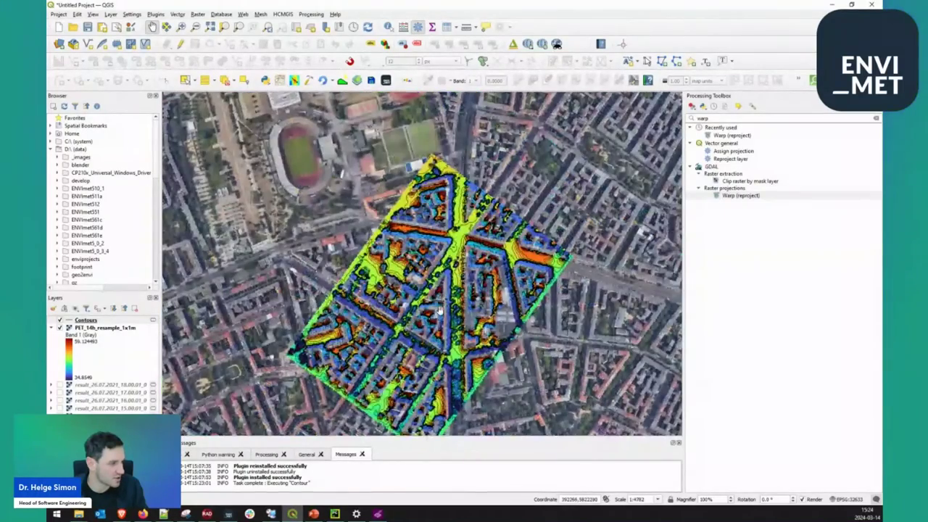
scroll(440, 311, "up", 1)
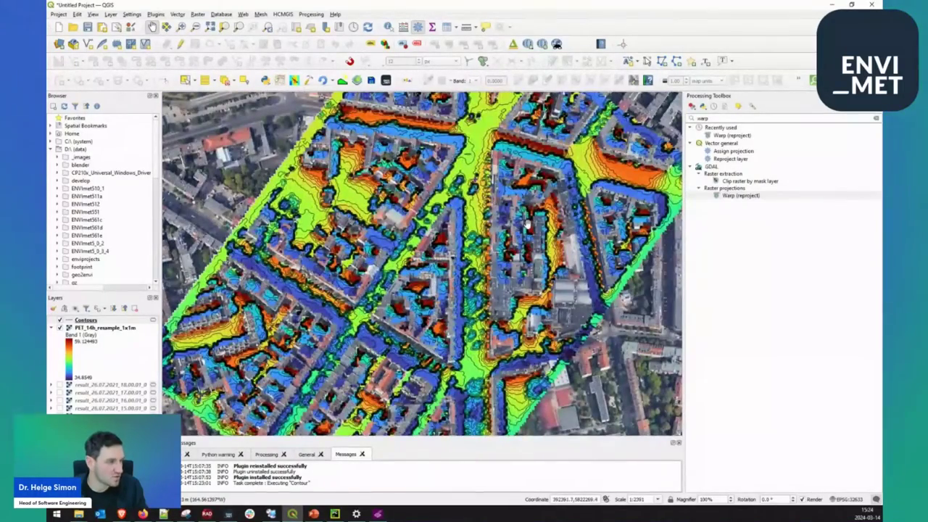
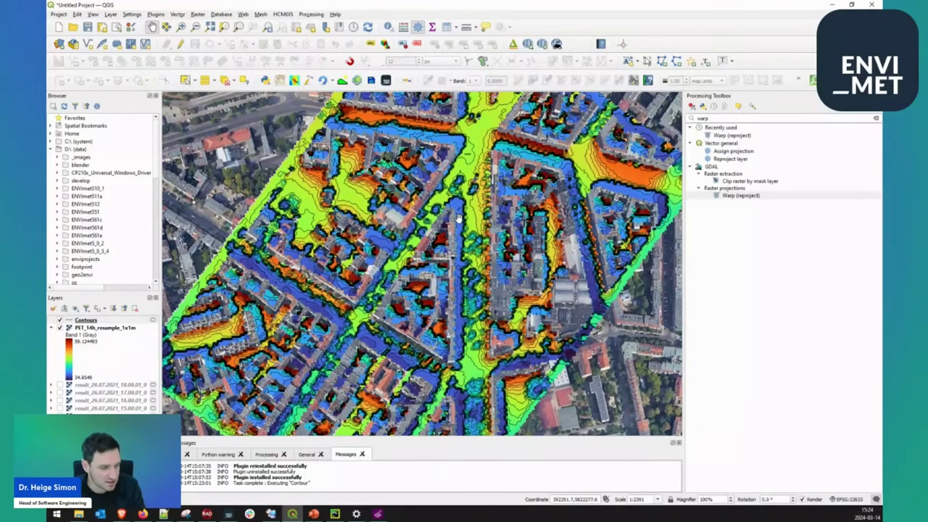
Inspect the PET_14h_resample_1x1m raster with its contour lines on the map and browse the available raster tools.
left_click(123, 329)
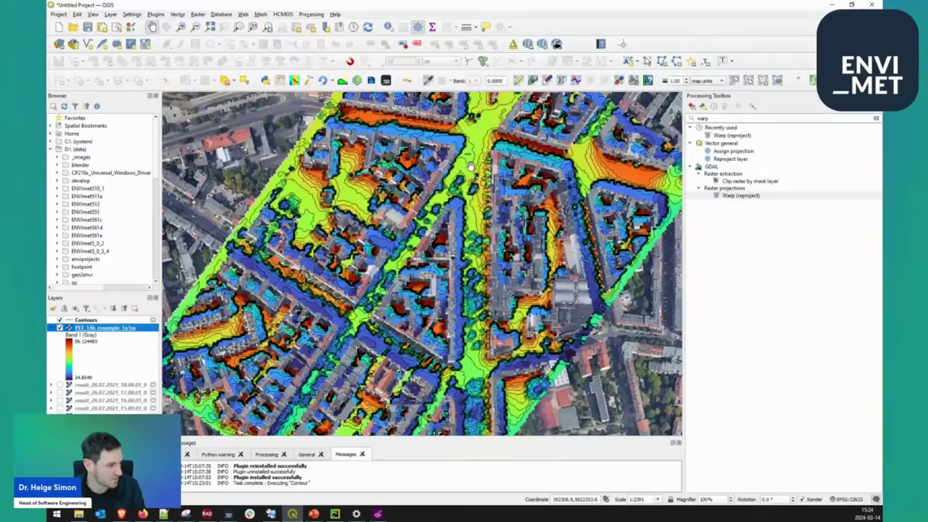
left_click_drag(470, 166, 465, 223)
left_click(197, 14)
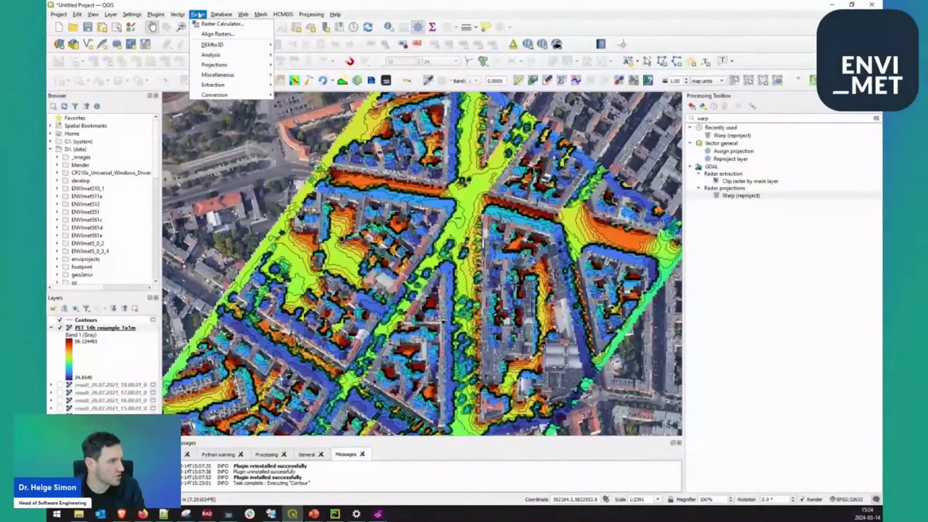
mouse_move(215, 94)
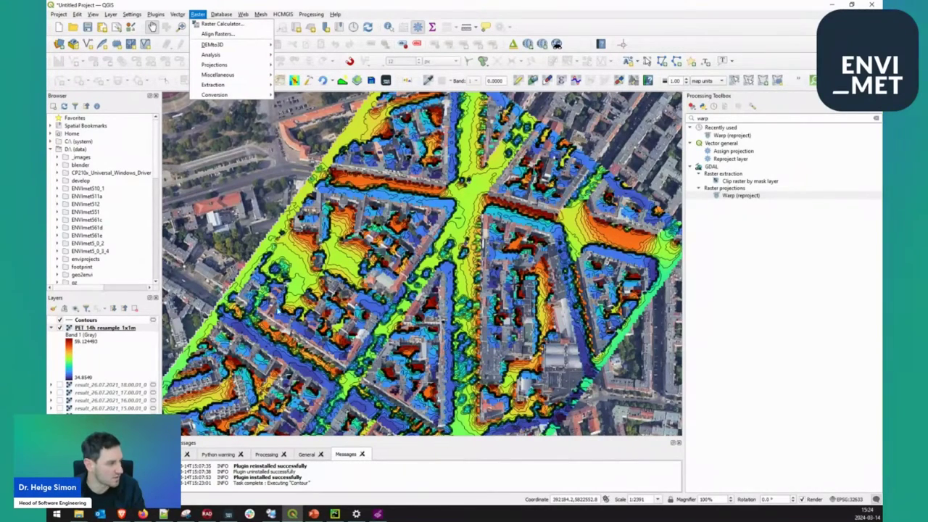
left_click(109, 328)
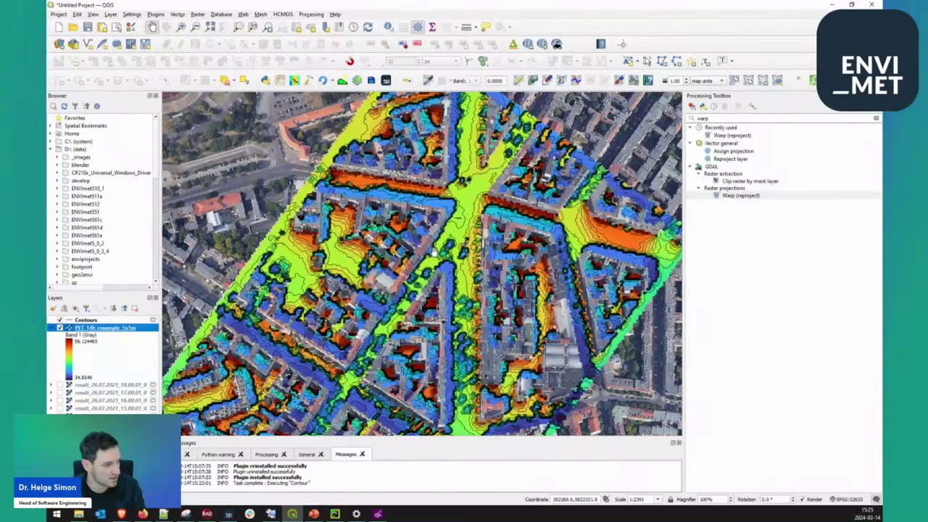
scroll(433, 250, "down", 1)
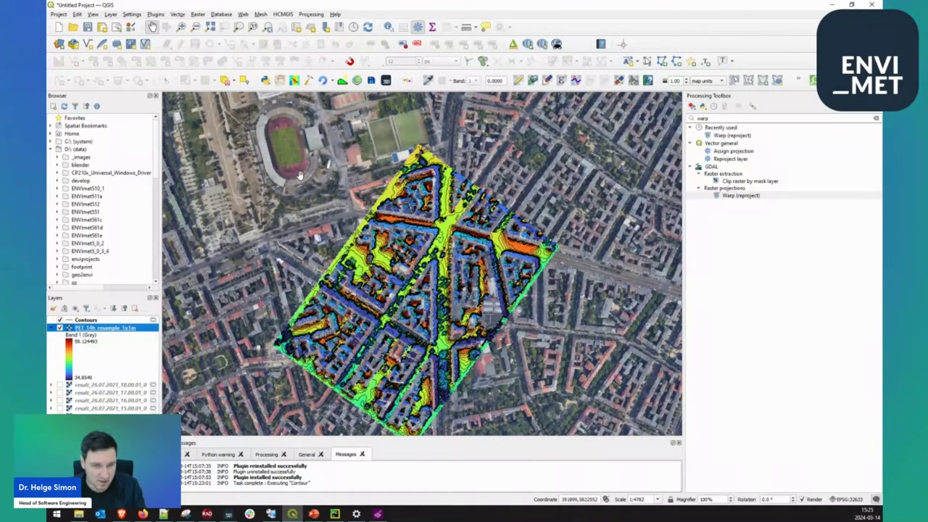
Compare the PET map in LEONARDO with the contoured PET raster in QGIS, switching between both programs and returning to QGIS.
left_click(378, 513)
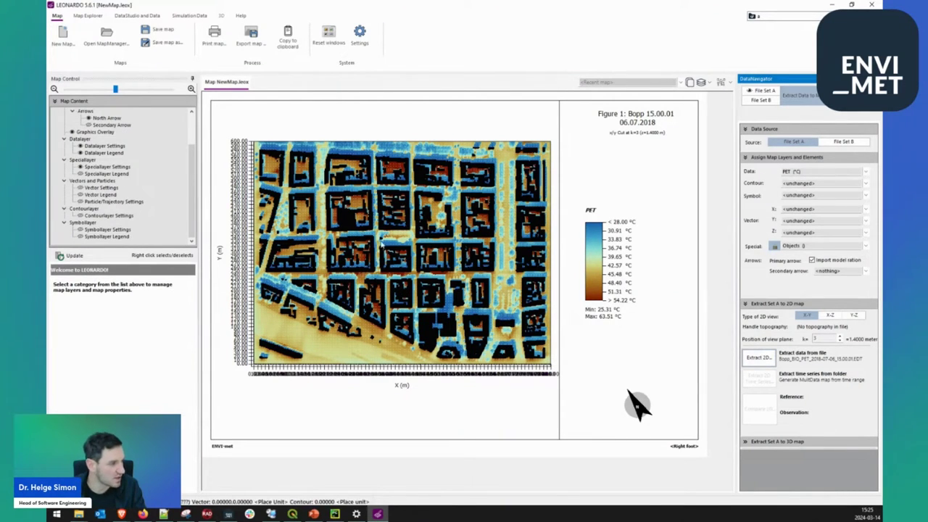
key("alt+Tab")
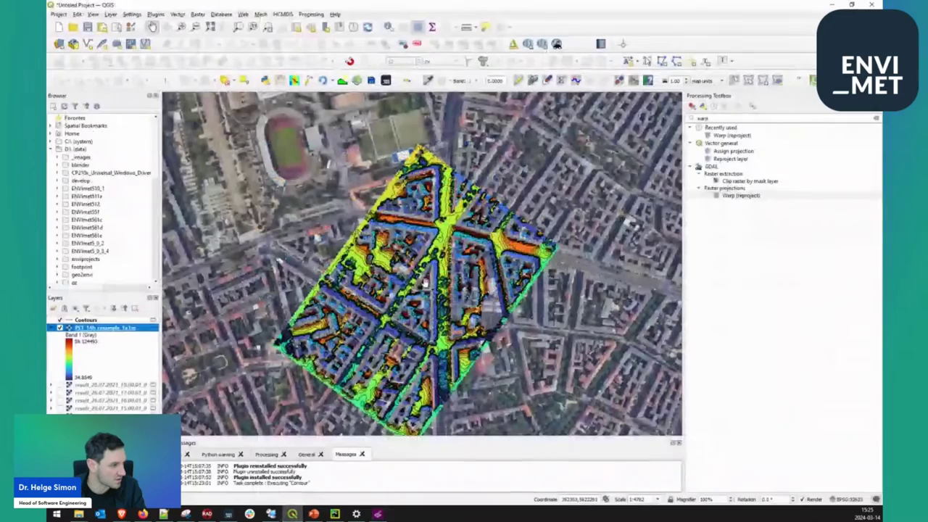
left_click_drag(418, 321, 417, 278)
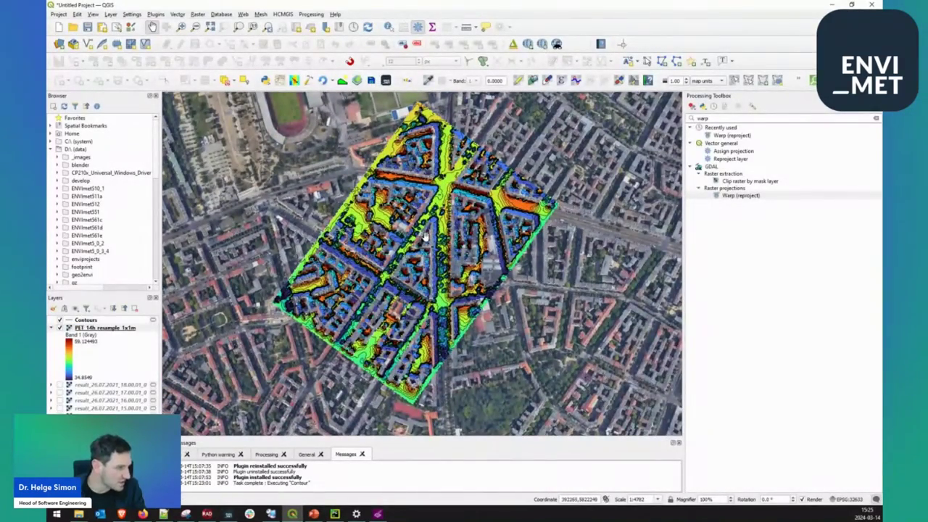
scroll(425, 237, "up", 1)
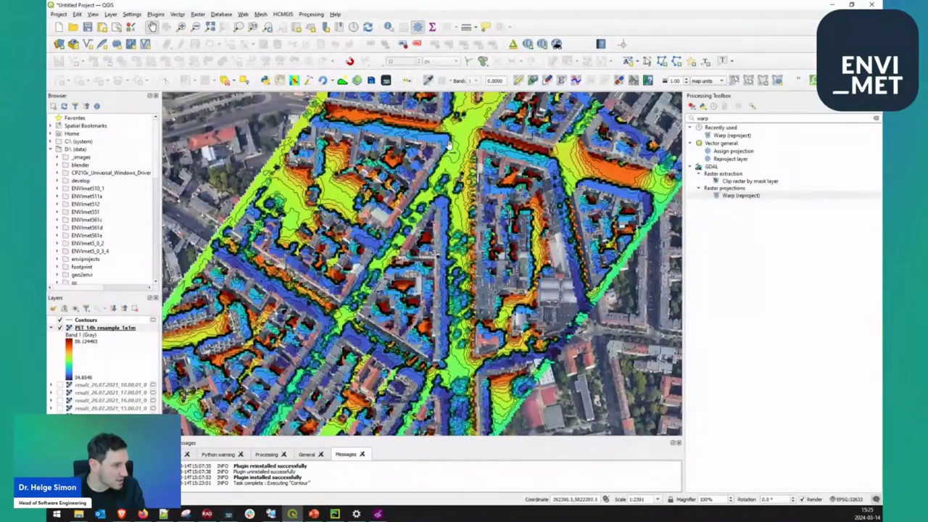
left_click_drag(452, 147, 428, 211)
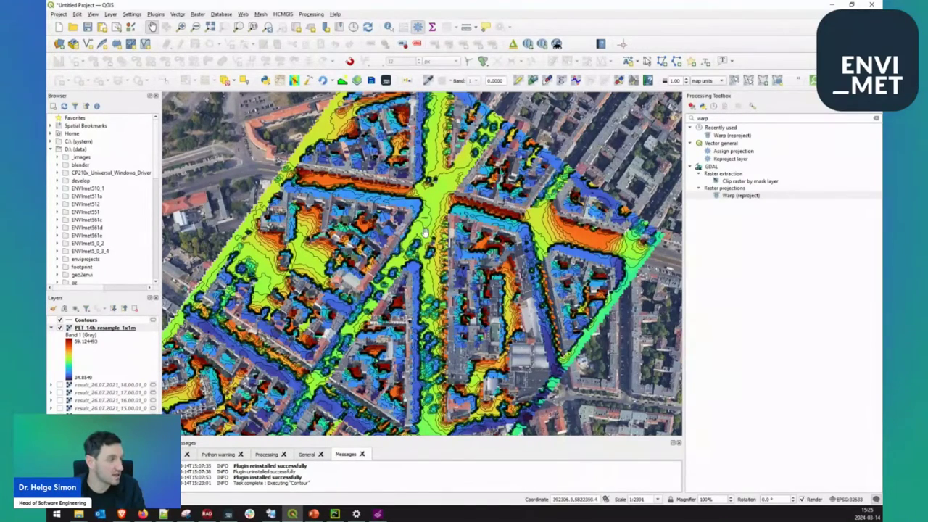
left_click(378, 514)
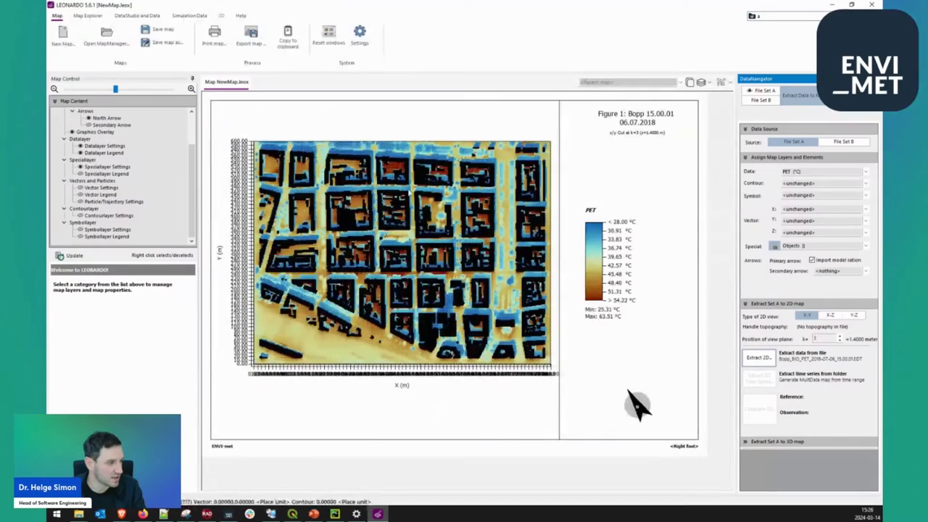
left_click(830, 6)
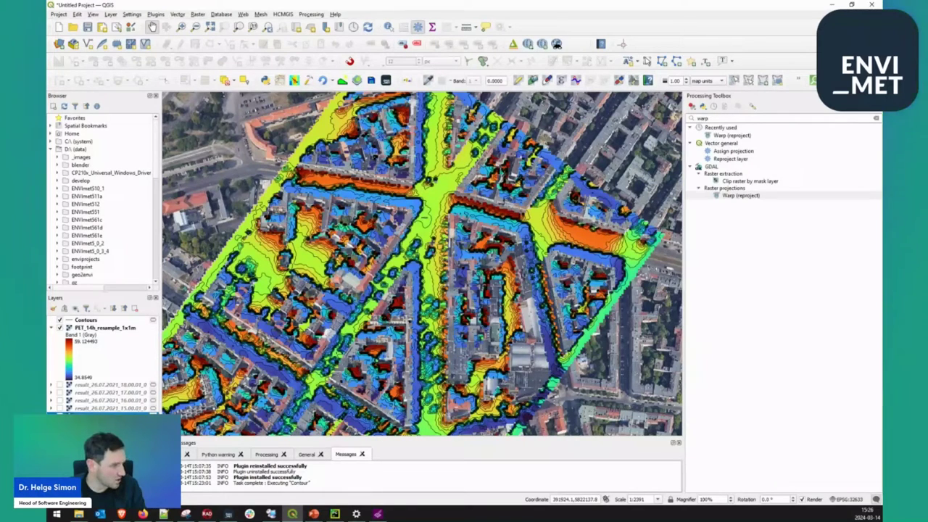
Open the Geodata to ENVI-met plugin's simulation results loader and clear the previously selected result files.
left_click(386, 81)
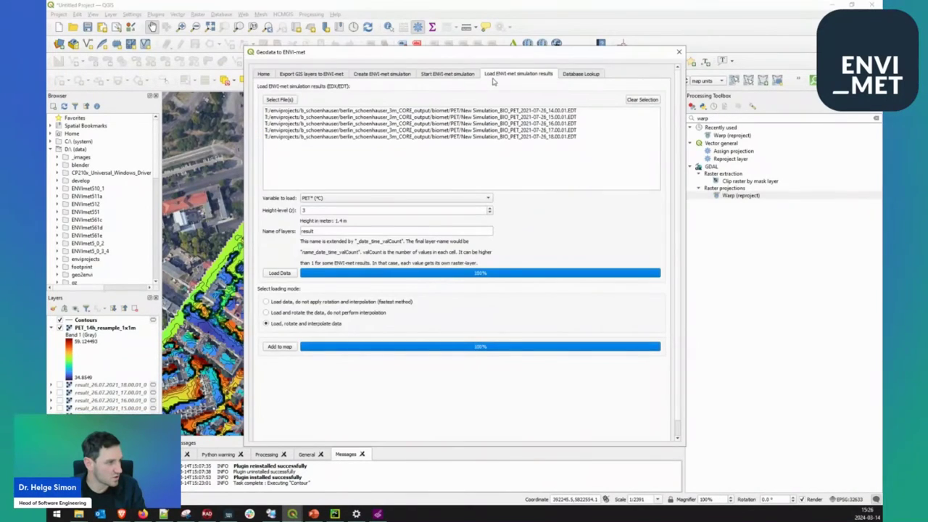
left_click_drag(515, 52, 633, 46)
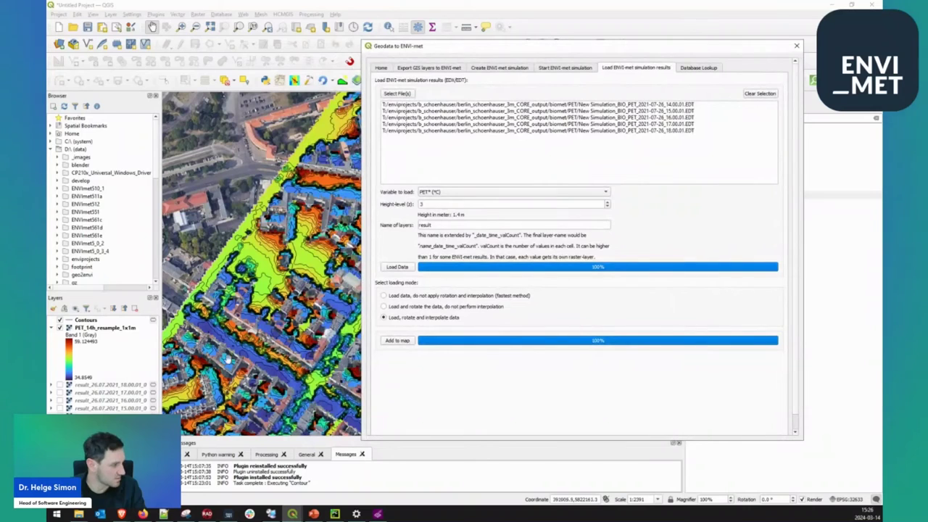
left_click(760, 95)
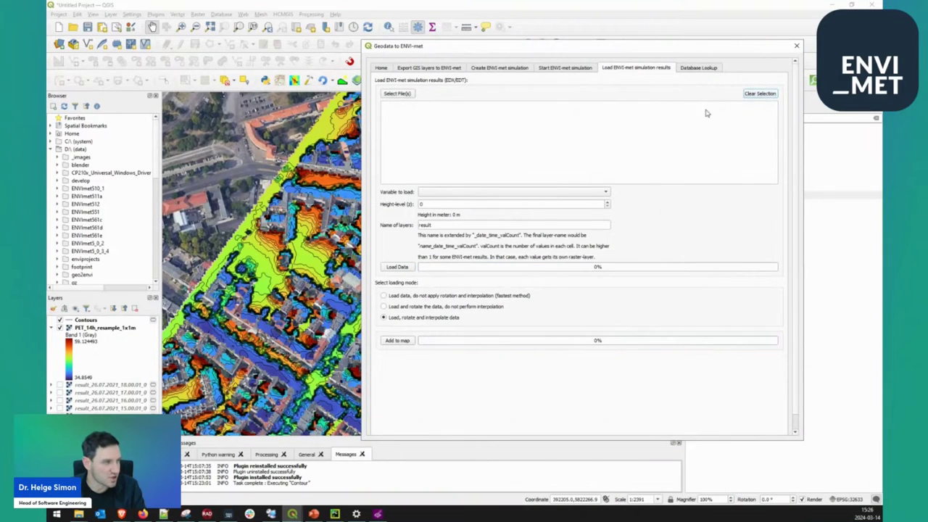
Select the result file New Simulation_BIO_PET_2021-07-26_12.00.01.EDT from the biomet/PET folder of berlin_schoenhauser_3m_CORE_output.
left_click(398, 95)
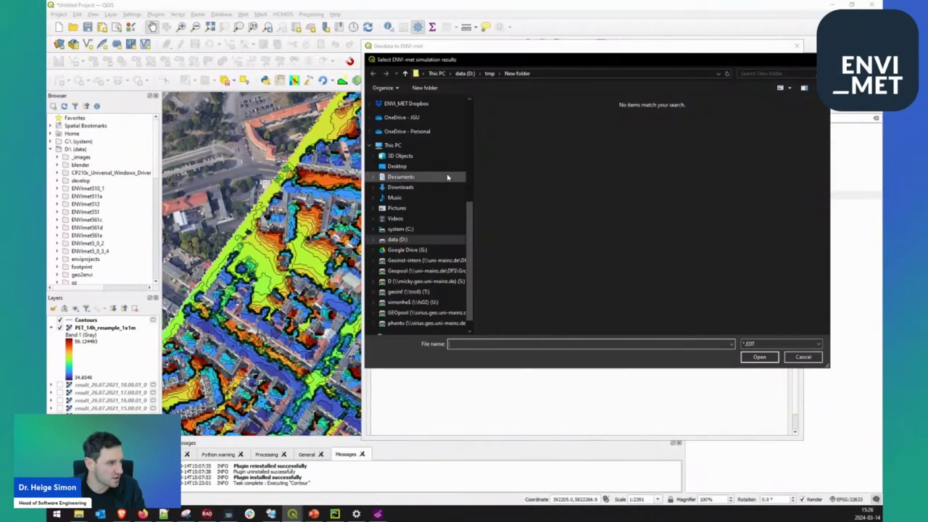
scroll(437, 176, "up", 2)
scroll(438, 177, "up", 3)
left_click(438, 205)
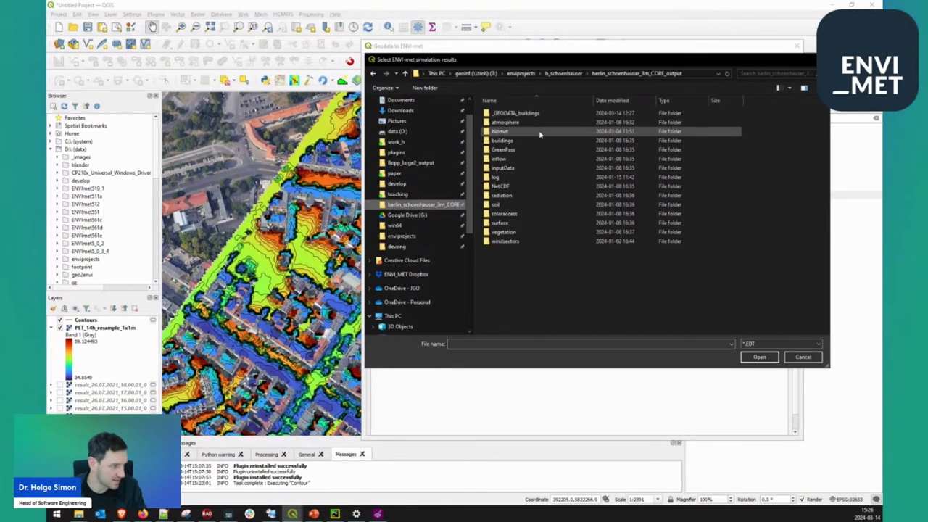
double_click(533, 132)
double_click(511, 113)
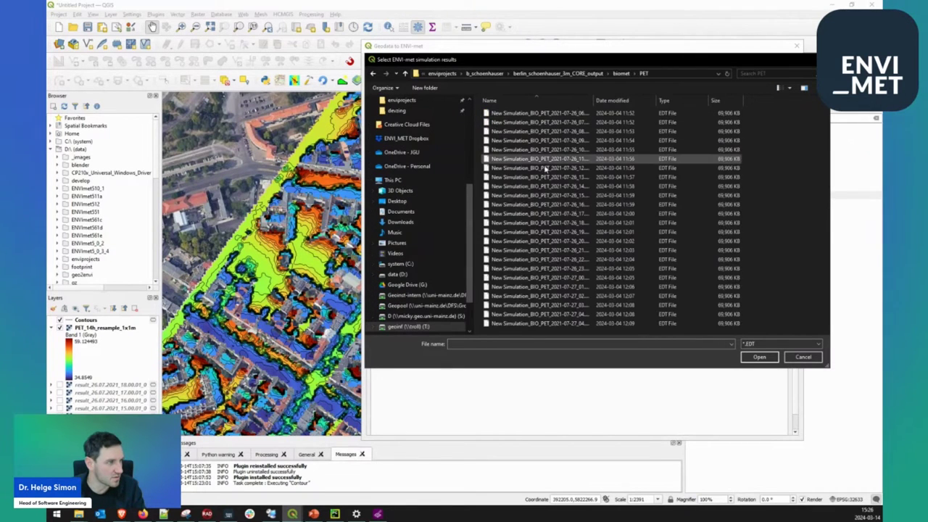
left_click(550, 169)
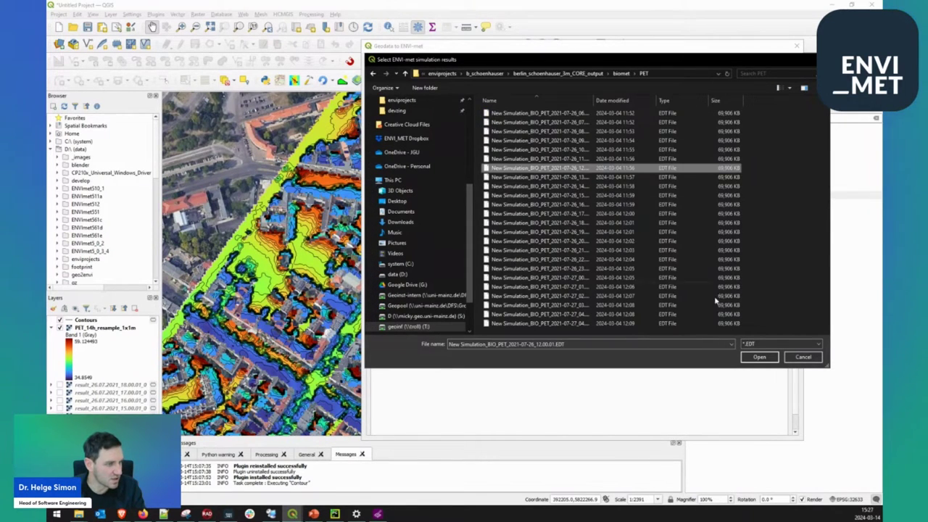
left_click(759, 357)
Load the variable PET* (°C) at height level 3, add it to the map rotated and interpolated, and close the plugin.
left_click(524, 193)
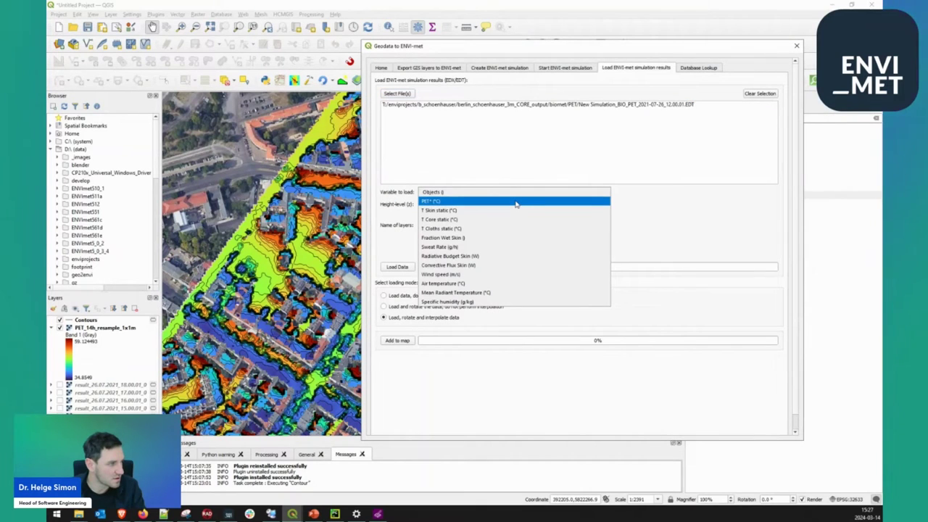
left_click(516, 203)
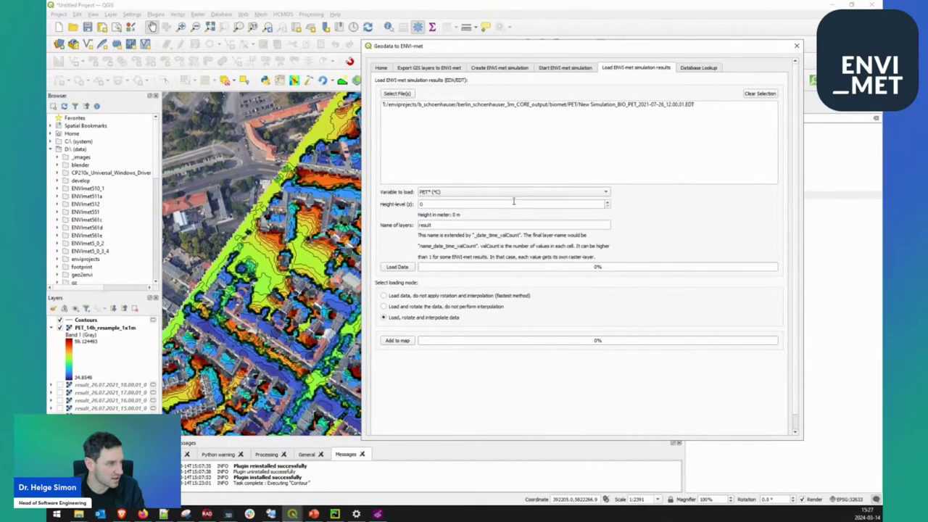
left_click(607, 202)
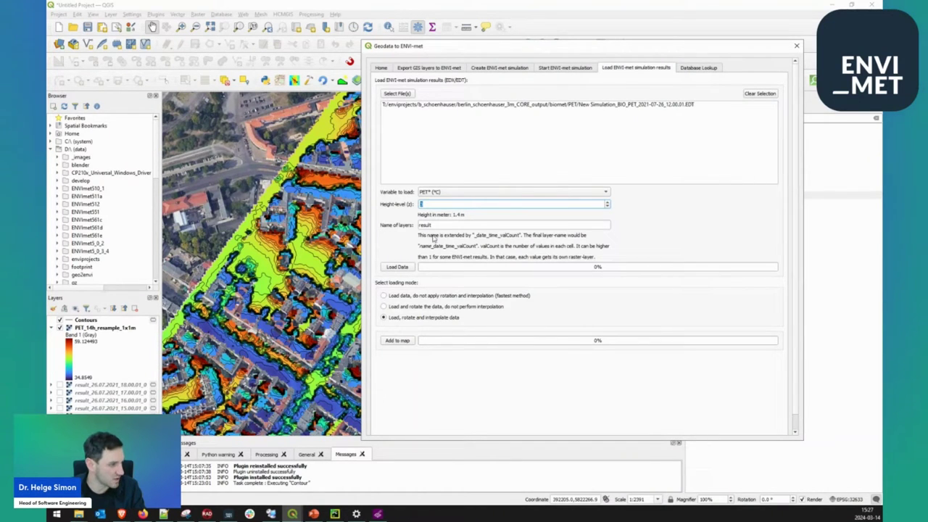
left_click(410, 269)
left_click(403, 341)
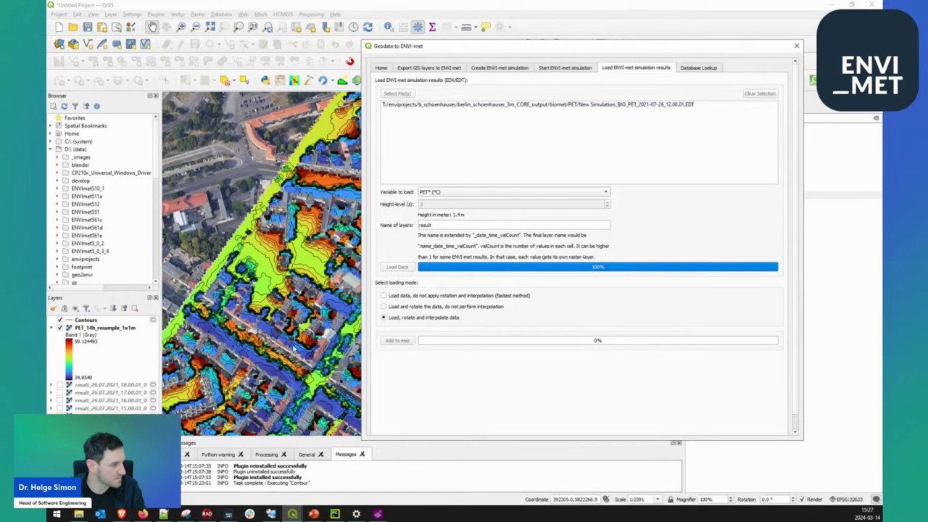
left_click(796, 45)
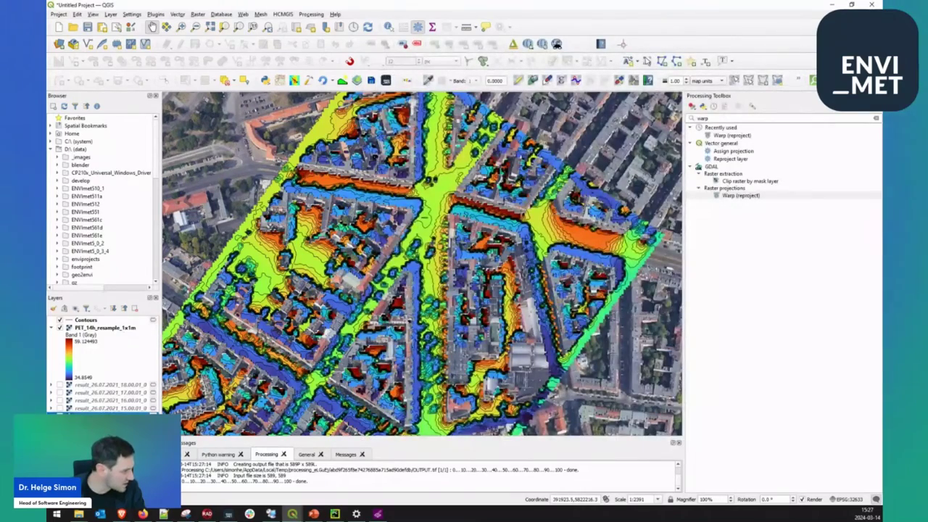
Hide the Contours and PET_14h_resample_1x1m layers to expose the new 12:00 result raster.
left_click(59, 327)
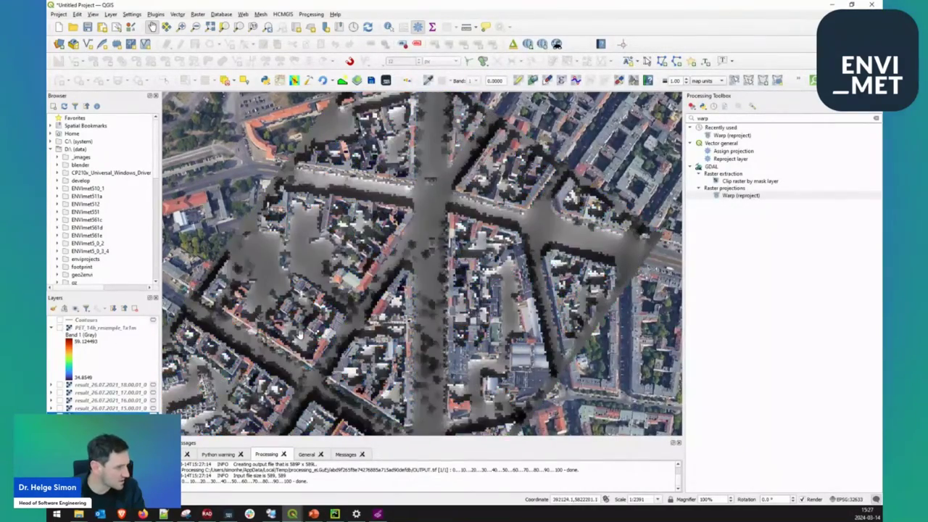
scroll(319, 340, "down", 2)
scroll(370, 294, "up", 2)
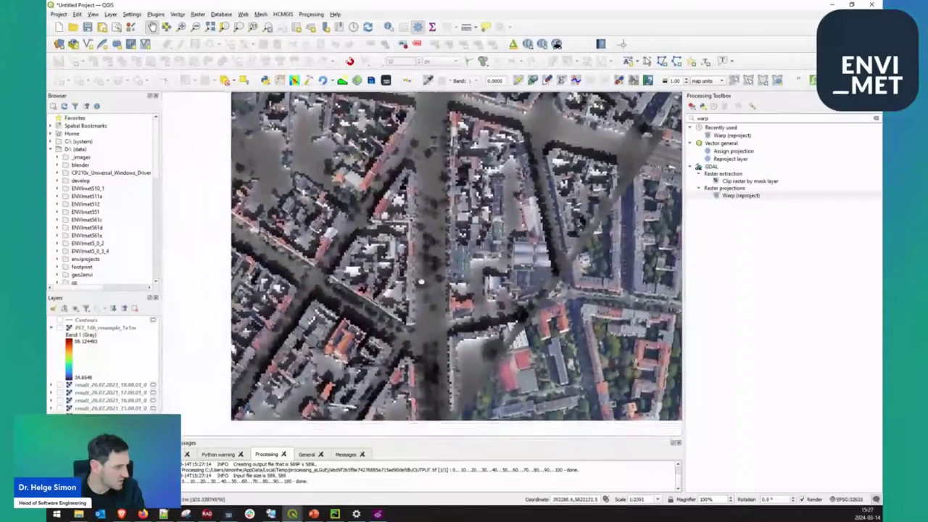
Set the render type of the result_26.07.2021_12.00.01_0 layer to singleband pseudocolor and apply it.
double_click(109, 409)
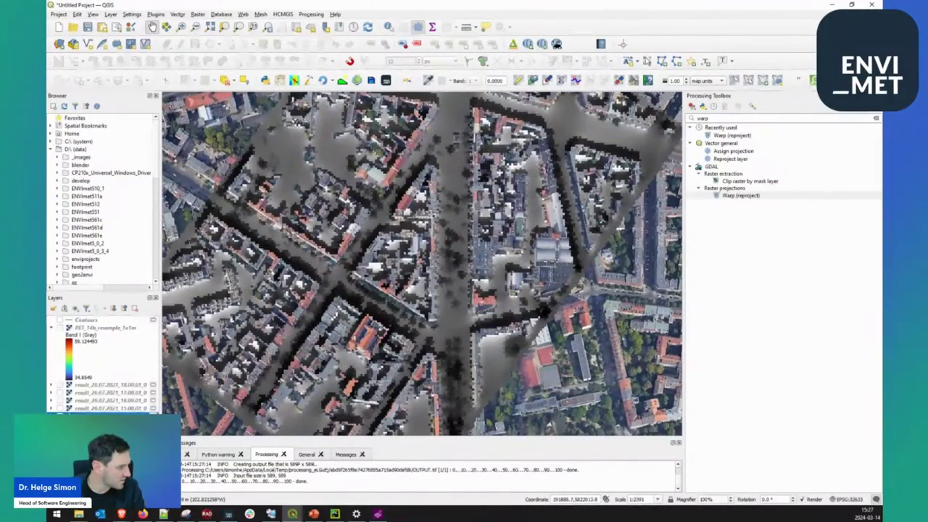
left_click(613, 90)
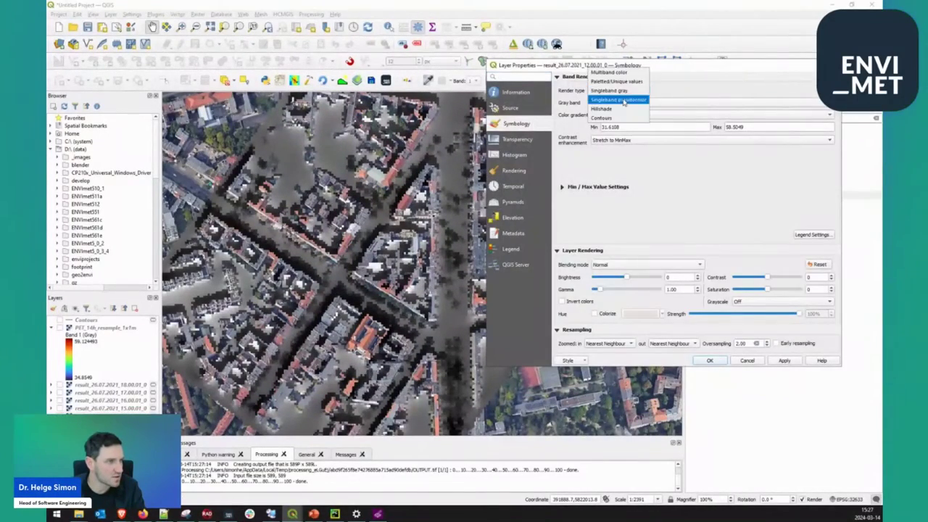
left_click(616, 99)
left_click(781, 361)
left_click(709, 361)
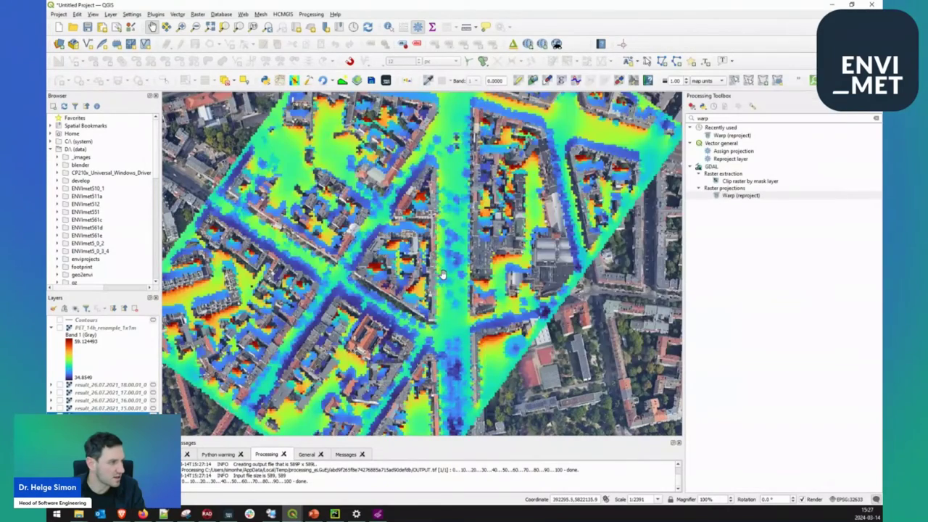
Show the result_26.07.2021_16.00.01_0 layer and copy its style.
scroll(440, 278, "down", 1)
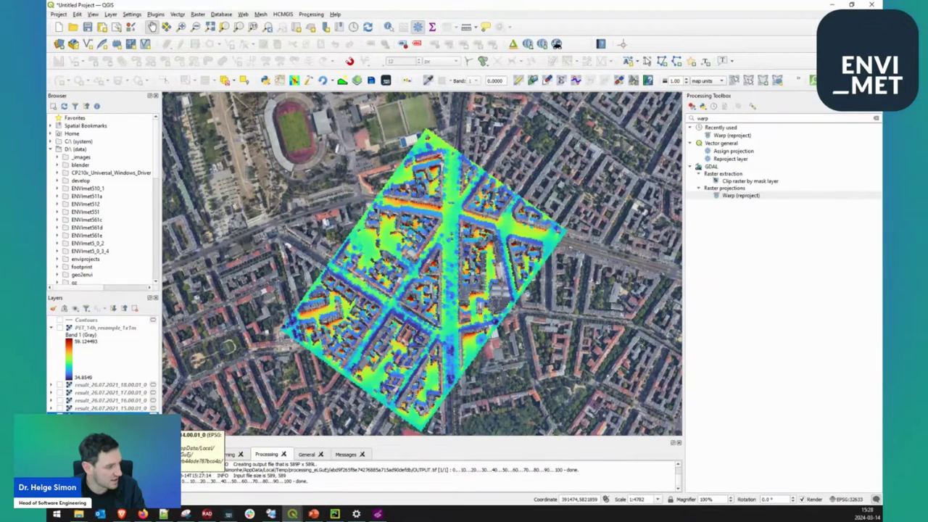
left_click(60, 400)
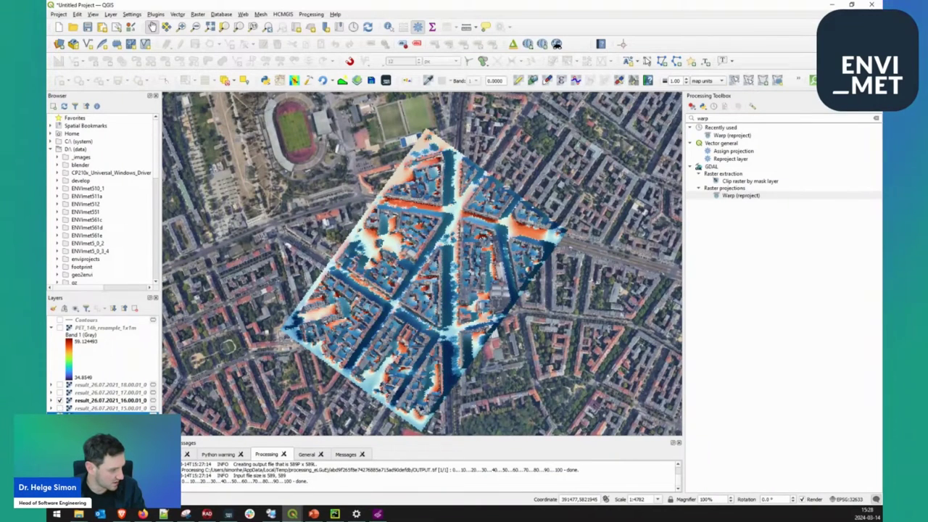
left_click(88, 405)
right_click(103, 403)
mouse_move(160, 377)
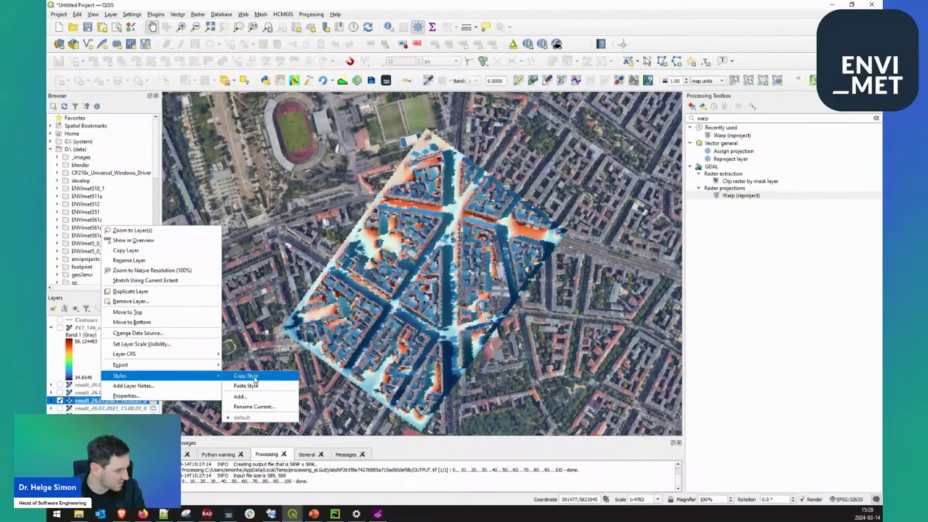
left_click(253, 378)
Paste the copied style onto the 12:00 result layer.
left_click(109, 409)
right_click(109, 409)
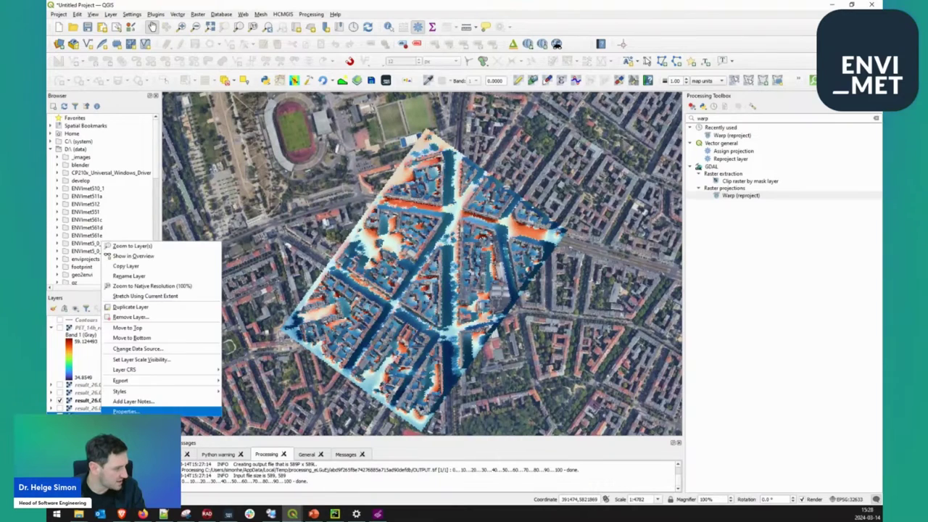
mouse_move(185, 392)
left_click(268, 399)
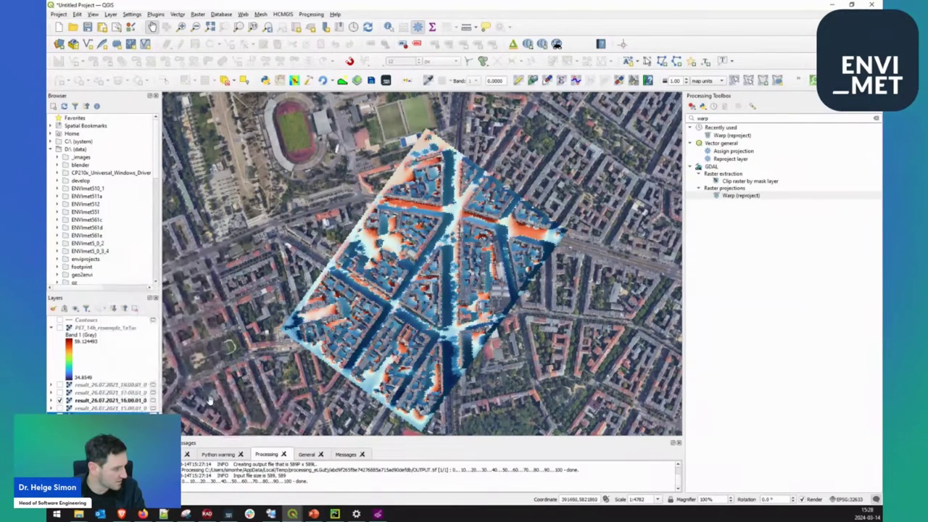
Toggle the 16:00 result layer's visibility repeatedly to compare it with the 12:00 raster, leaving it hidden.
left_click(60, 400)
left_click(60, 400)
left_click(60, 401)
left_click(60, 401)
left_click(60, 401)
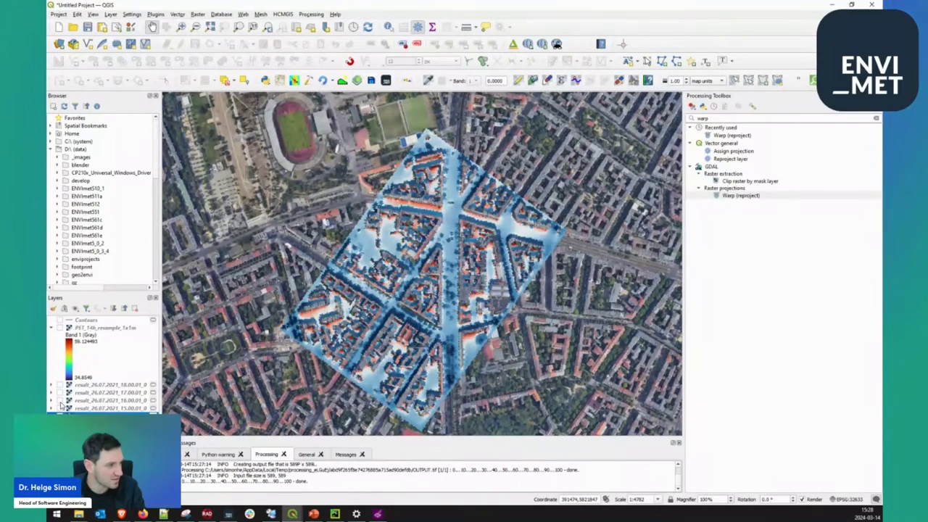
Toggle the 16:00 result layer's visibility to compare it with the 12:00 raster, leaving it shown.
left_click(60, 401)
left_click(60, 400)
left_click(60, 400)
left_click(60, 400)
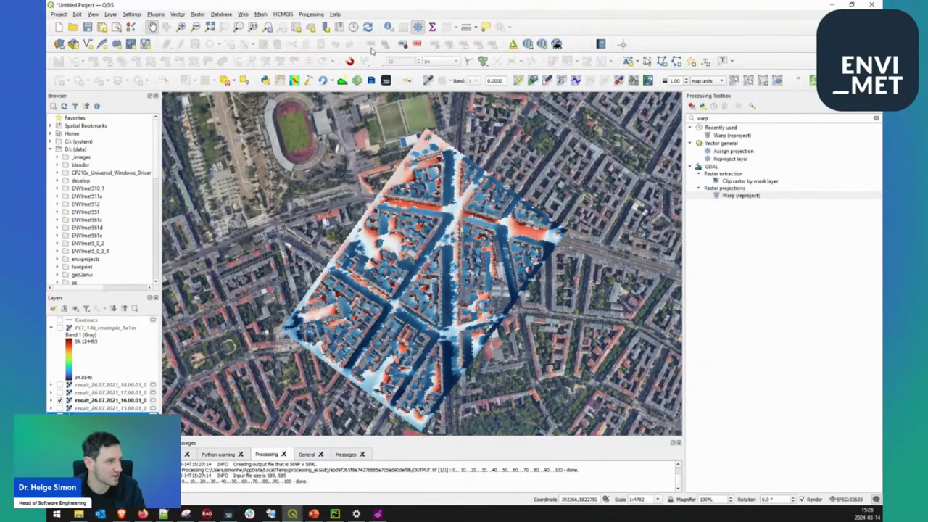
Identify the raster values around the central street crossing in the 12:00 and 16:00 result layers.
left_click(389, 26)
left_click(458, 213)
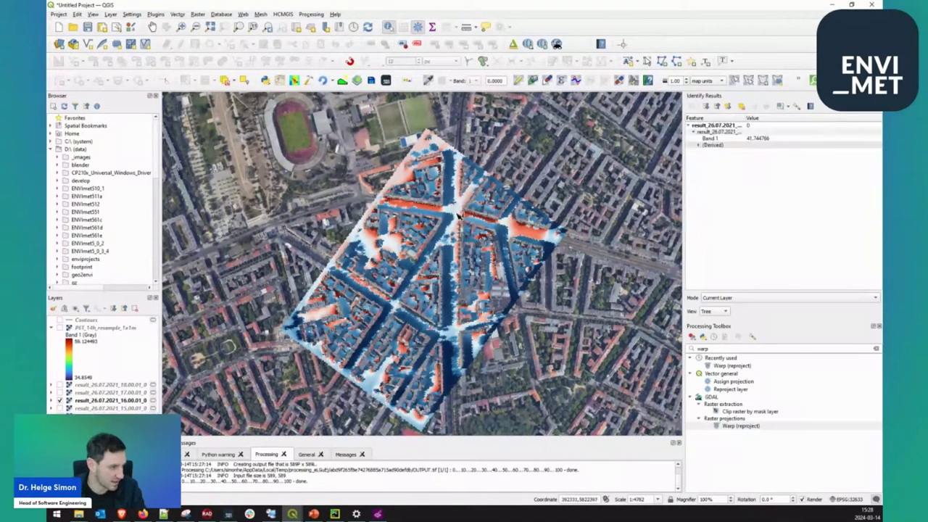
left_click(453, 217)
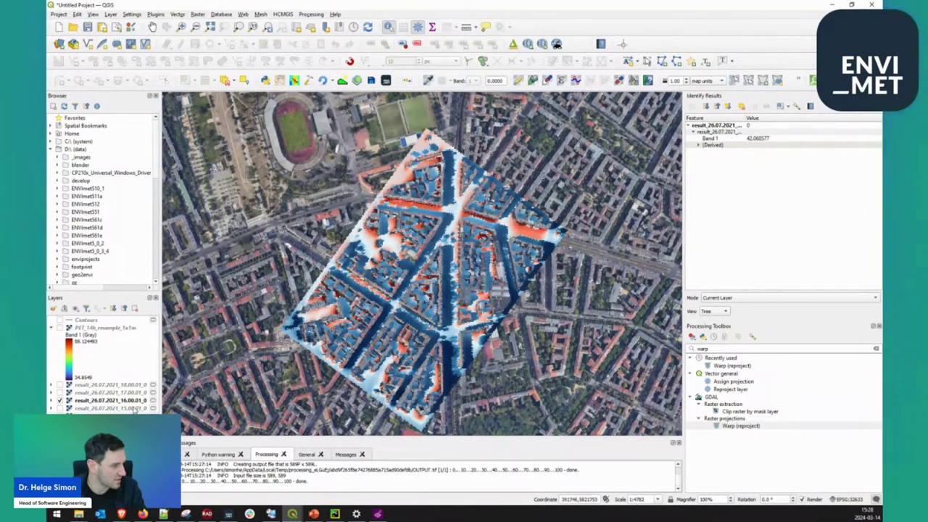
left_click(451, 217)
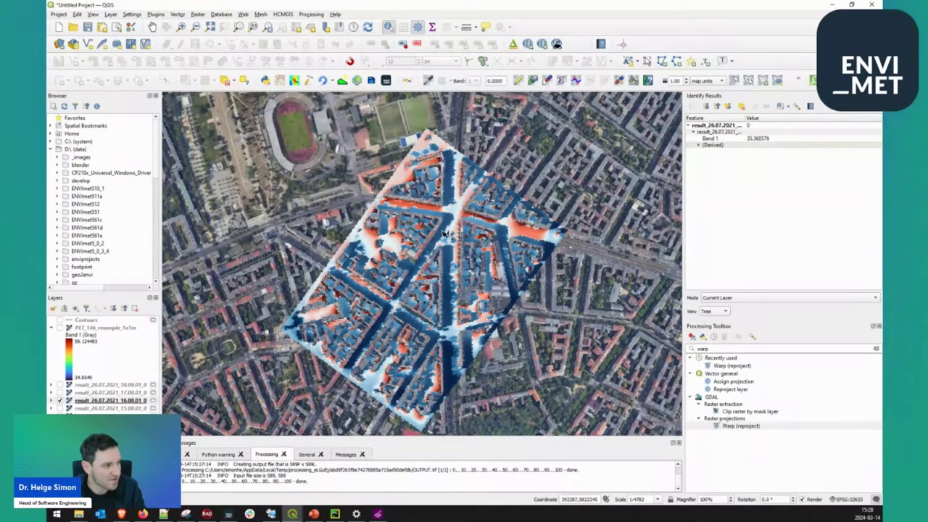
Open the Raster Calculator and build the expression "result_26.07.2021_16.00.01_0@1" - "result_26.07.2021_12.00.01_0@1".
left_click(221, 14)
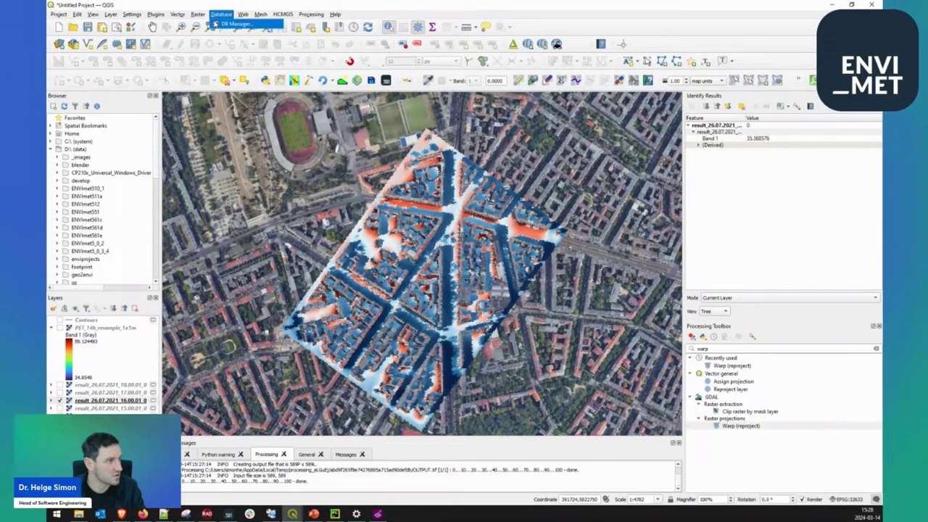
left_click(218, 24)
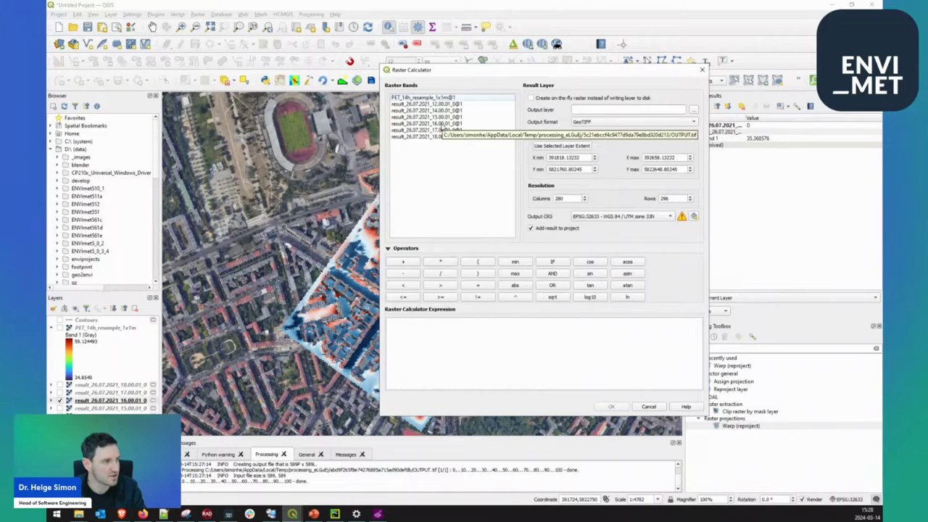
double_click(441, 124)
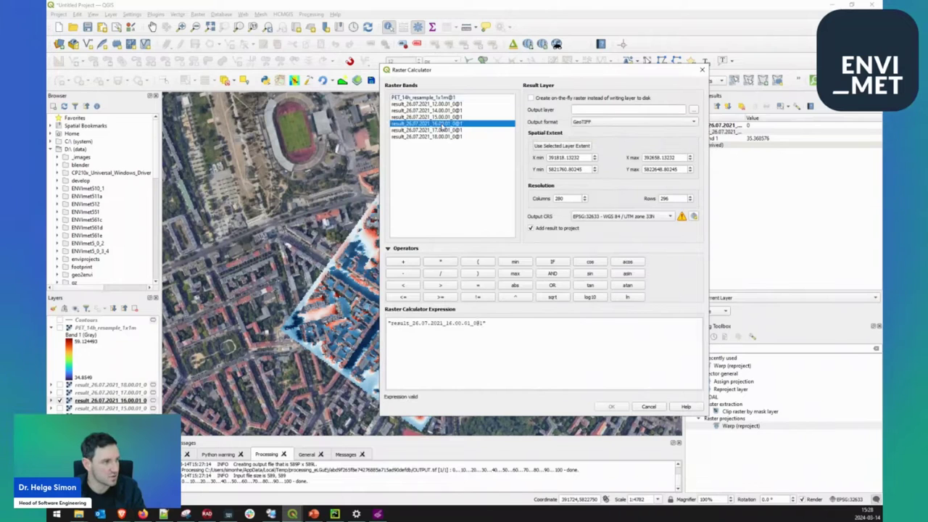
left_click(407, 273)
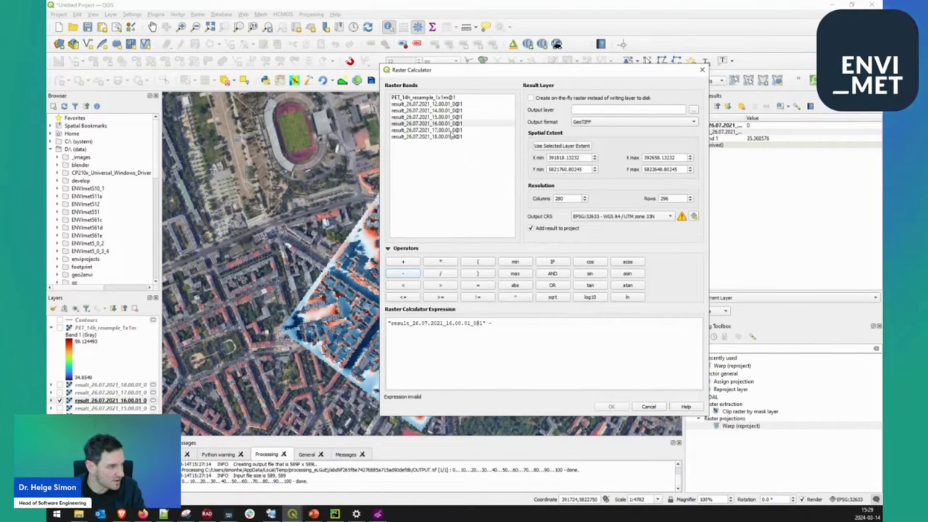
double_click(440, 104)
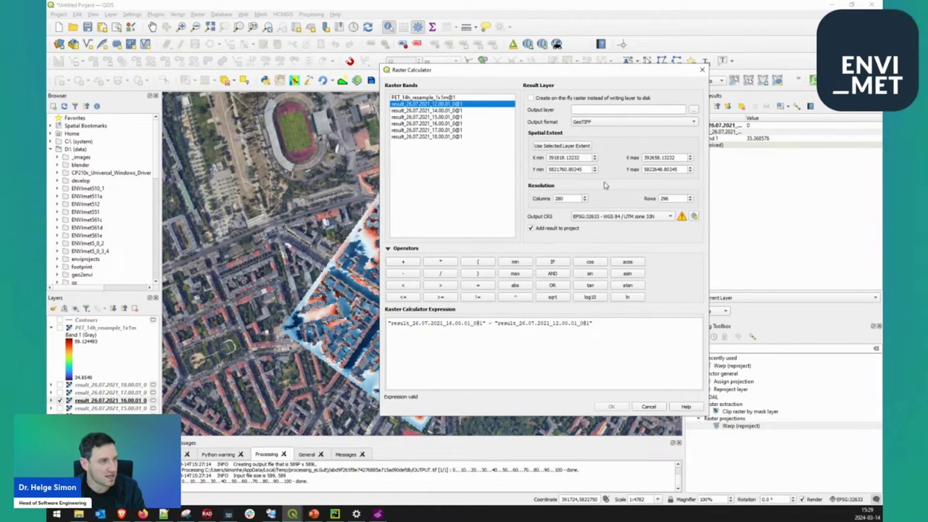
Browse for the output layer's location and create and open a new folder in D:\tmp.
left_click(692, 110)
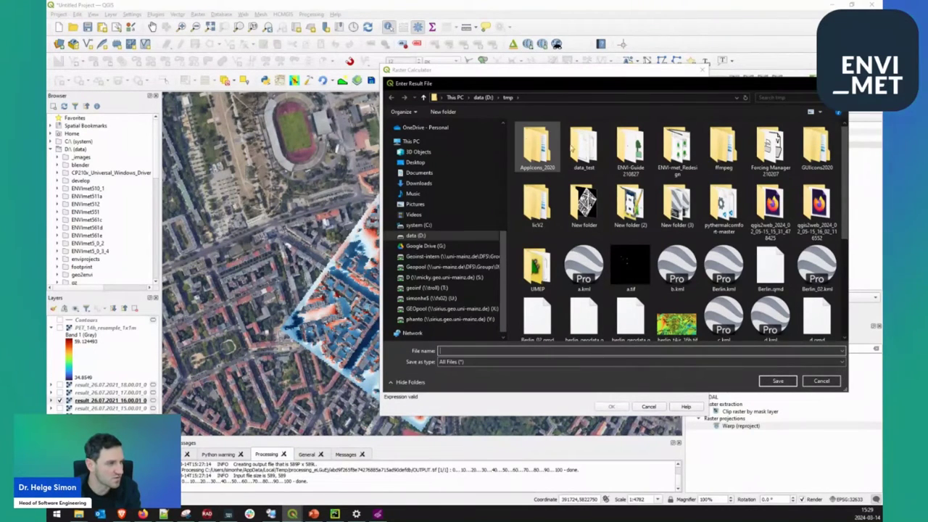
left_click(442, 112)
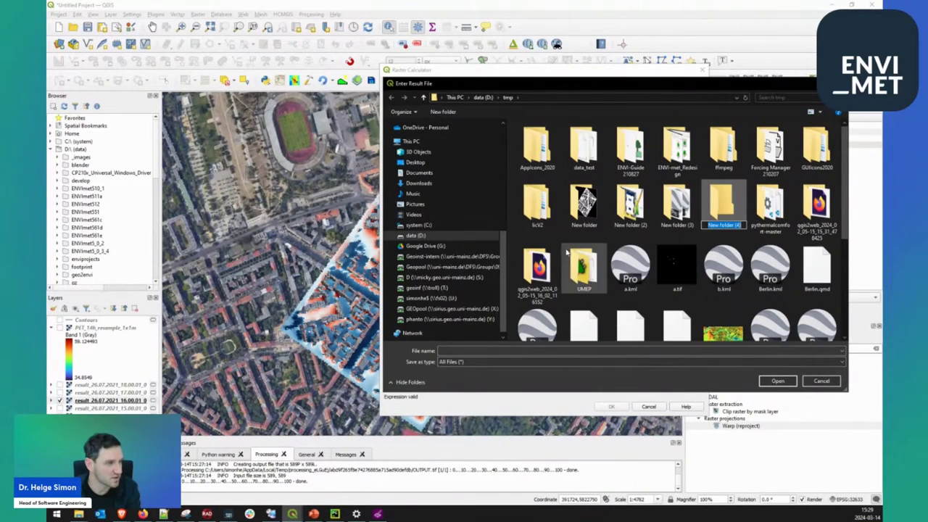
double_click(719, 206)
Save the output layer as diff_PET_16-12 and run the raster calculation.
left_click(488, 351)
type("diff_PET_15-")
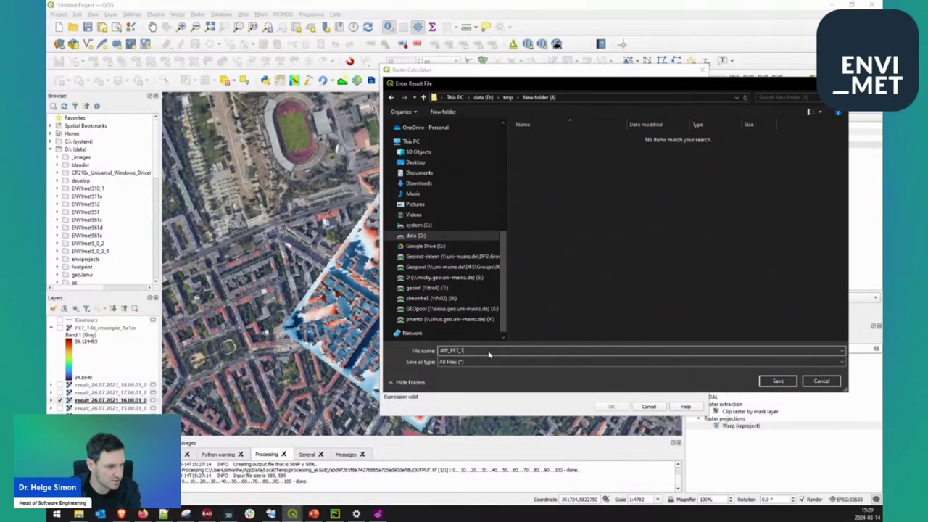
key("BackSpace")
key("BackSpace")
type("6-12")
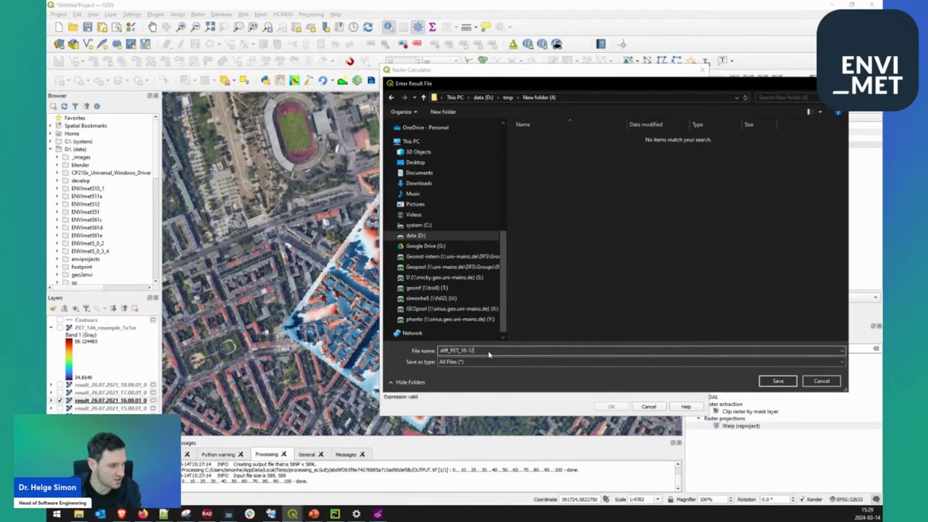
left_click(770, 381)
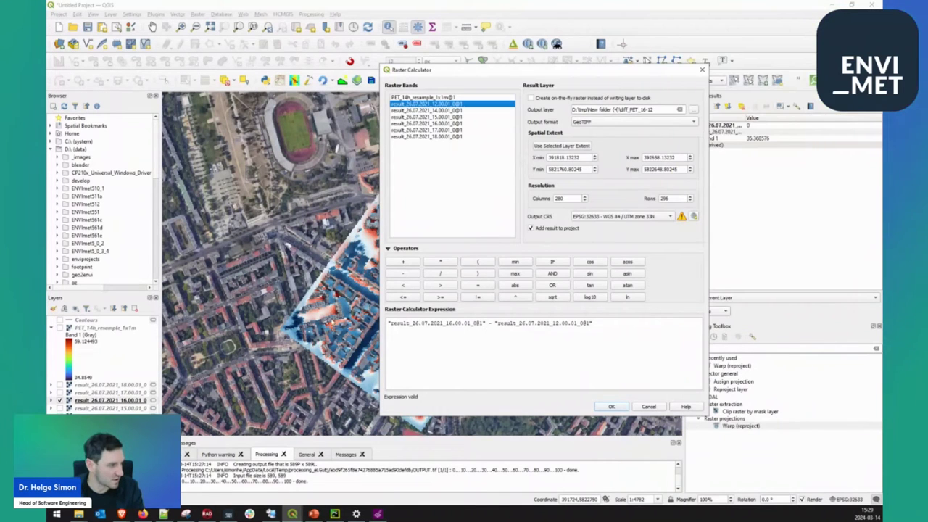
left_click(610, 407)
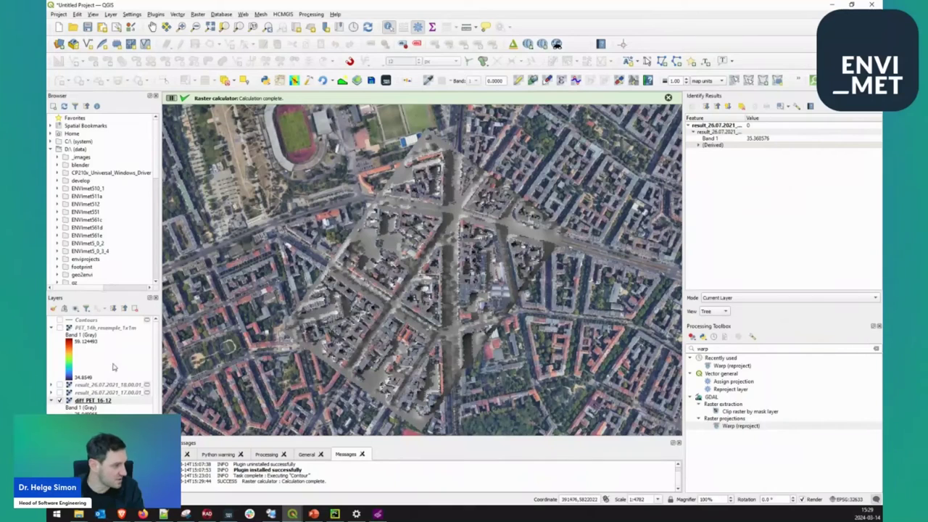
Set the diff_PET_16-12 layer's symbology to singleband pseudocolor with the cpt-city temperature ramp temp_19lev.
left_click(105, 401)
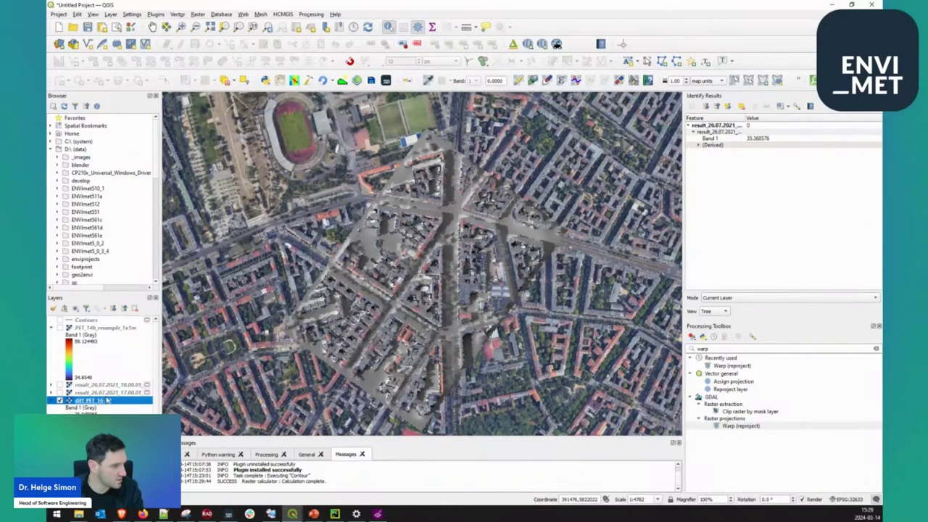
double_click(105, 400)
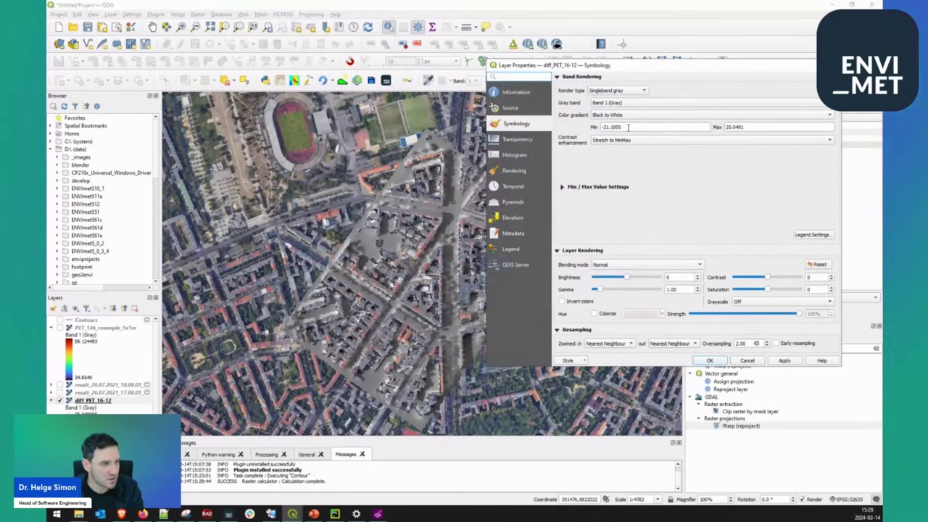
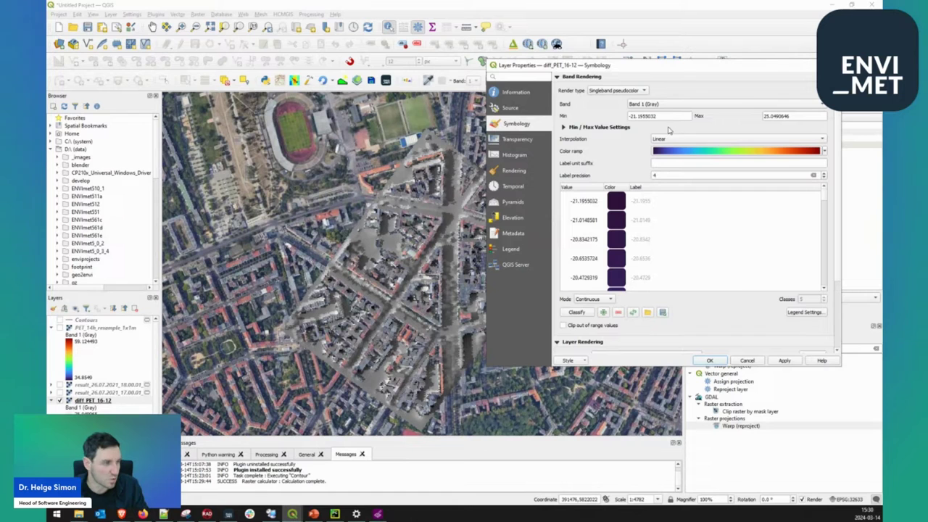
left_click(823, 151)
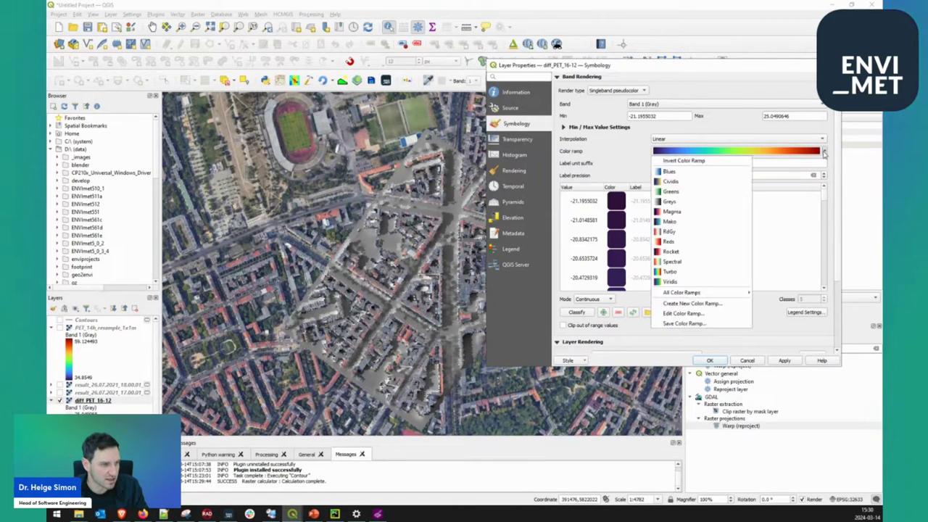
mouse_move(730, 294)
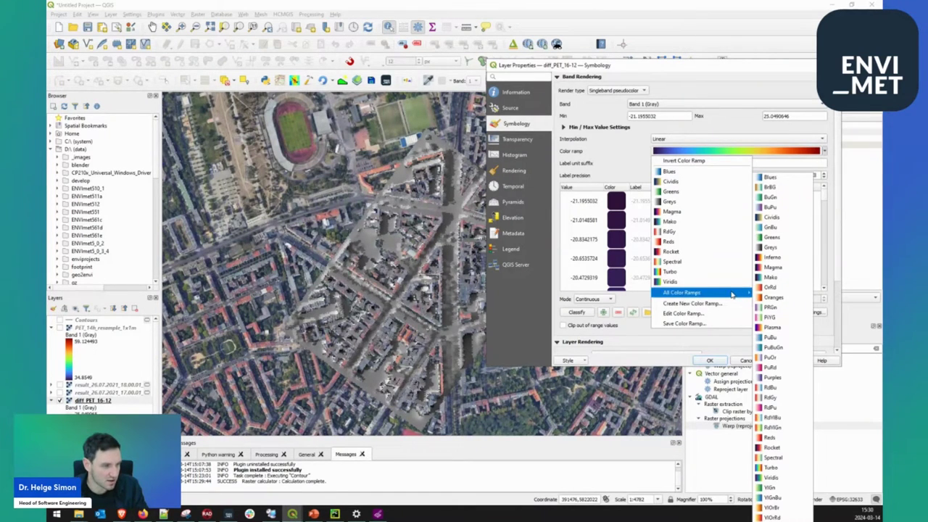
left_click(727, 309)
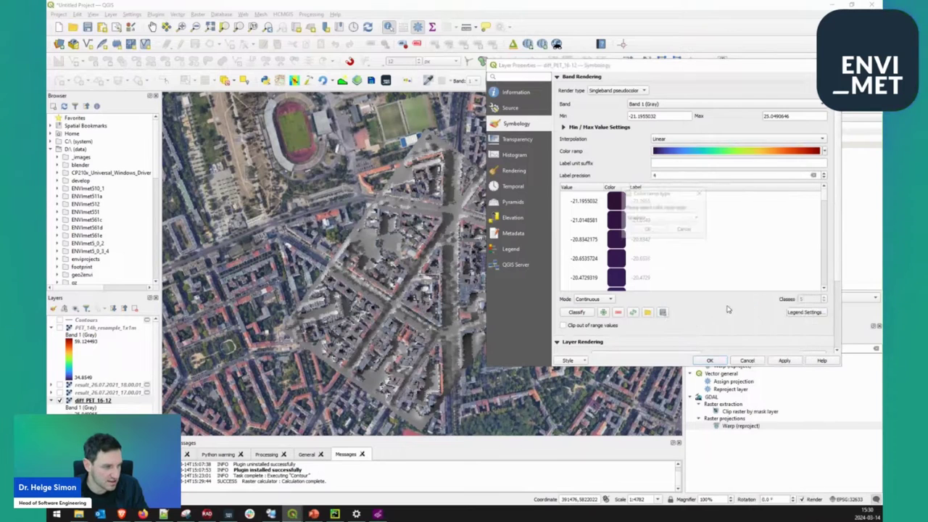
left_click(659, 217)
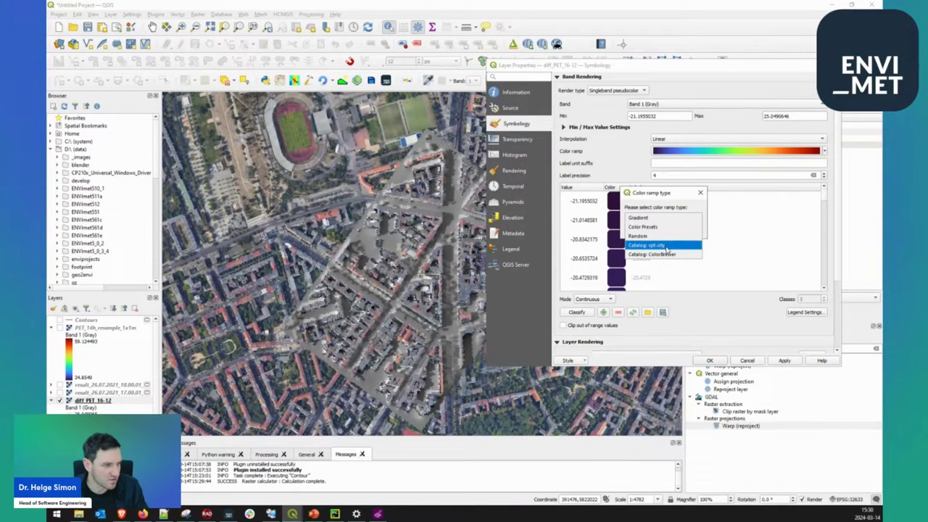
left_click(666, 246)
left_click(644, 227)
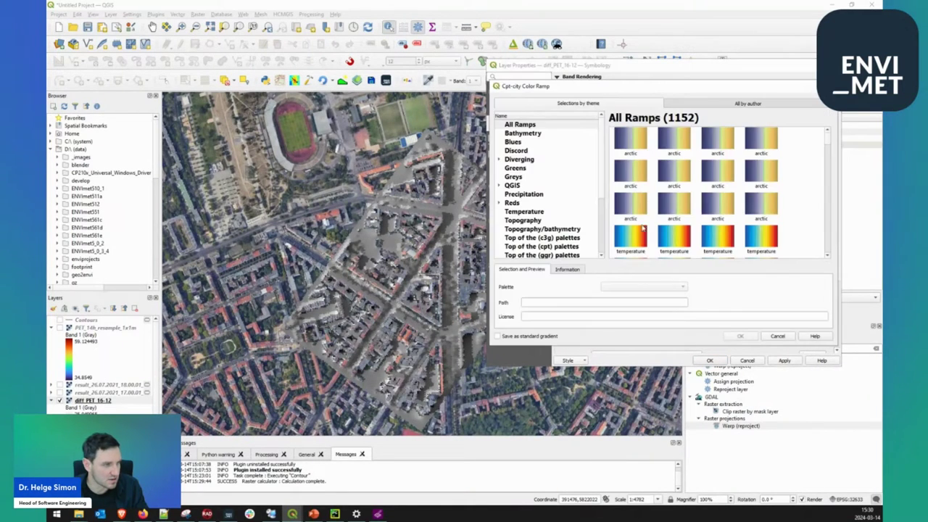
left_click(526, 212)
left_click(762, 142)
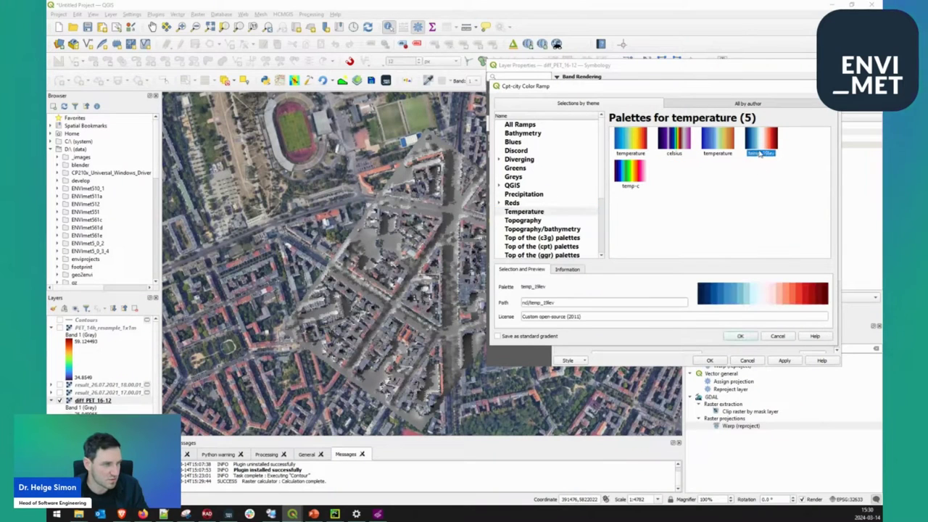
left_click(738, 337)
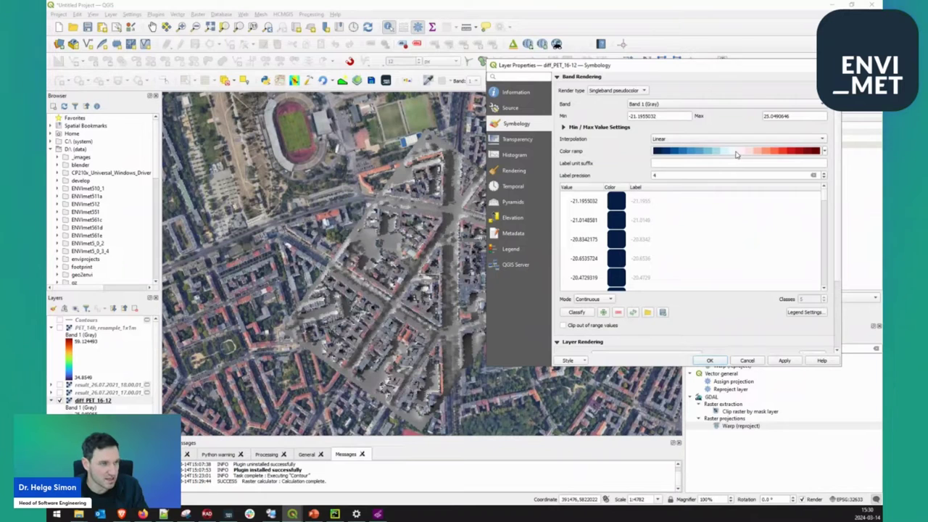
Classify the difference layer in Equal Interval mode with a minimum of -15 and a maximum of 15.
left_click(593, 298)
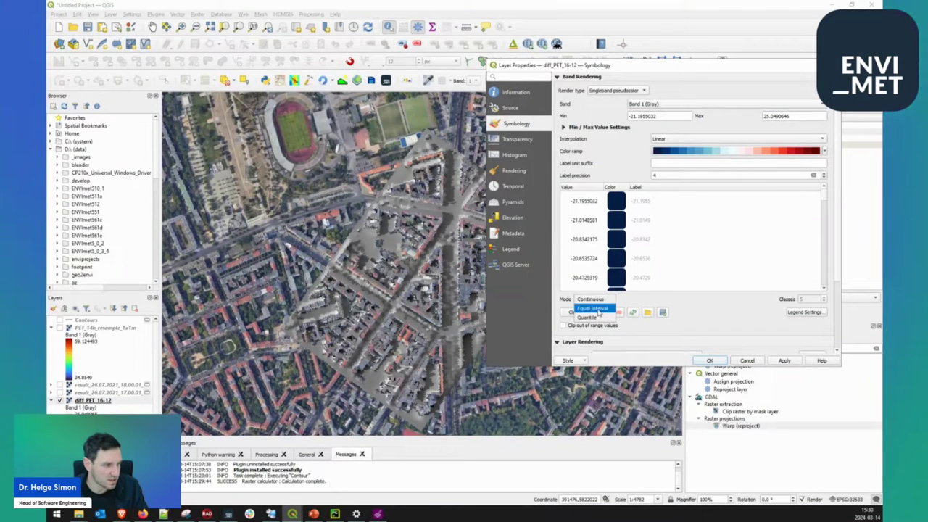
left_click(590, 309)
left_click_drag(669, 116, 614, 127)
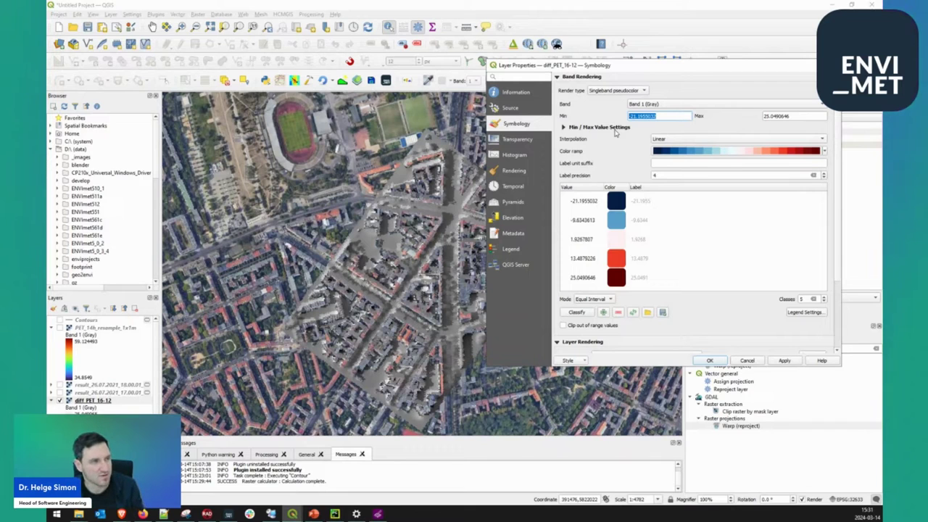
type("15")
key("Tab")
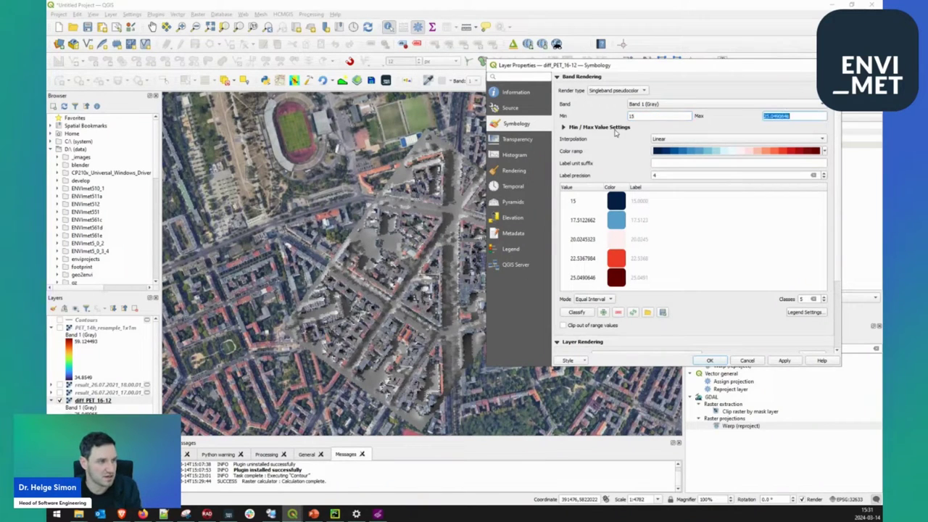
type("15")
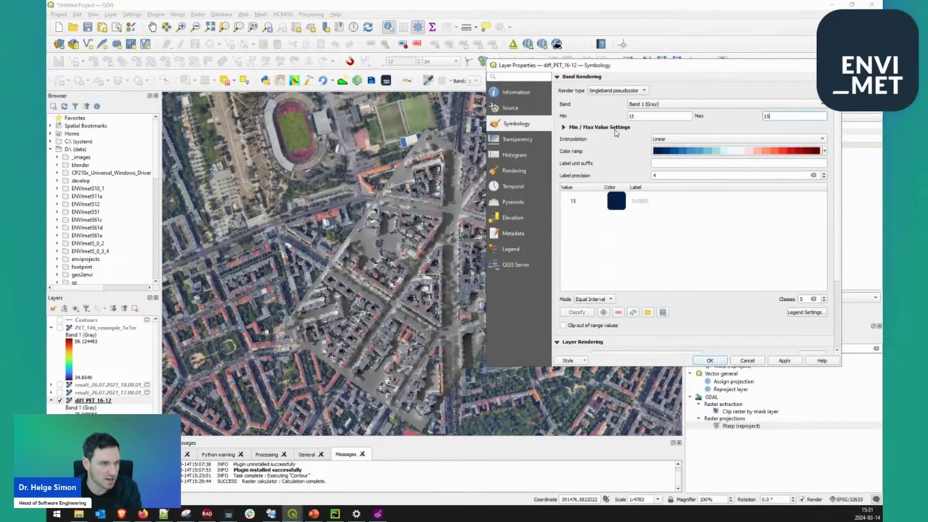
key("shift+Tab")
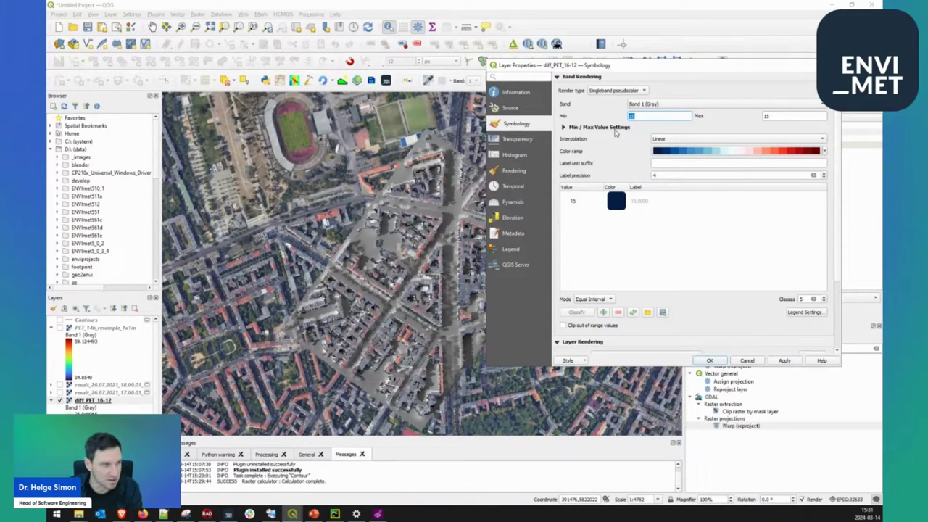
type("-15")
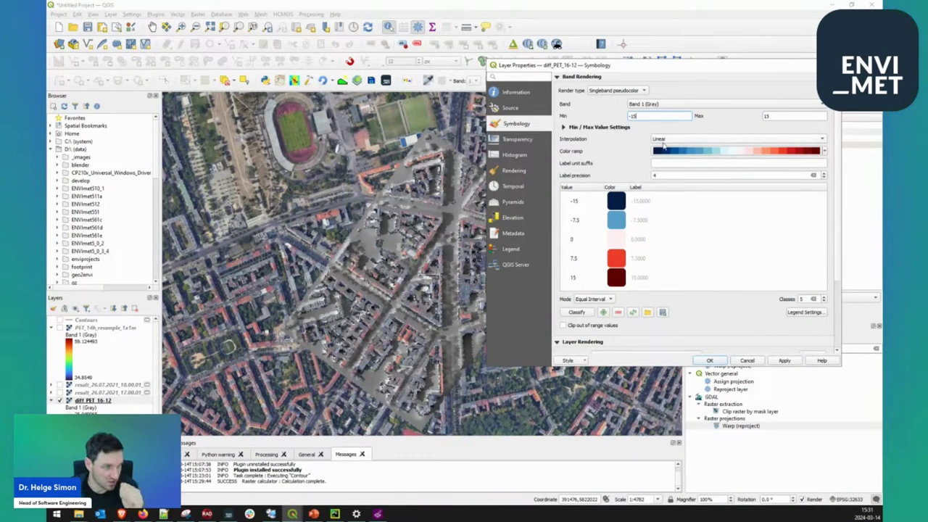
Increase the number of classes to 31 and check the class colours around the value 0.
left_click(823, 297)
left_click(823, 297)
left_click(823, 297)
left_click(822, 297)
left_click(823, 297)
left_click(822, 297)
left_click(822, 297)
left_click(822, 297)
left_click(822, 297)
left_click(822, 297)
left_click(823, 297)
left_click(823, 297)
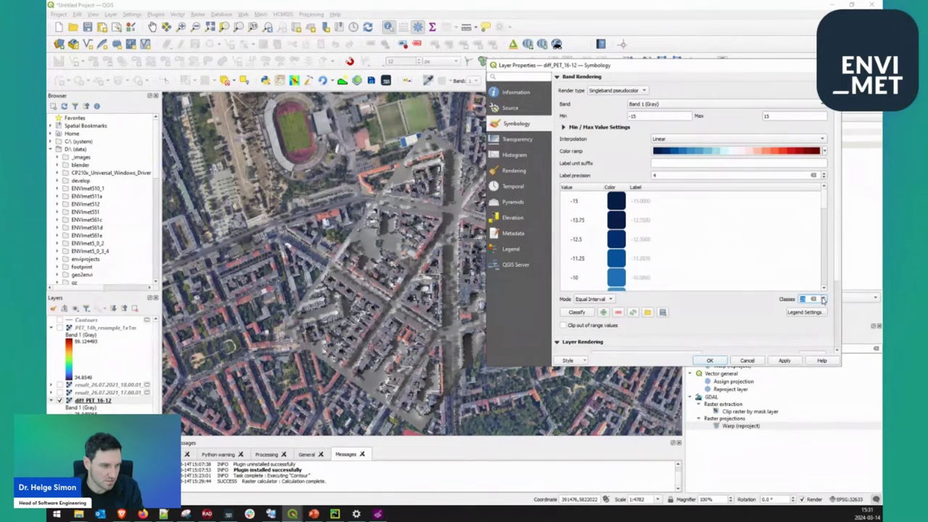
left_click(823, 297)
left_click(822, 297)
left_click(822, 297)
left_click(823, 298)
left_click(822, 297)
left_click(822, 297)
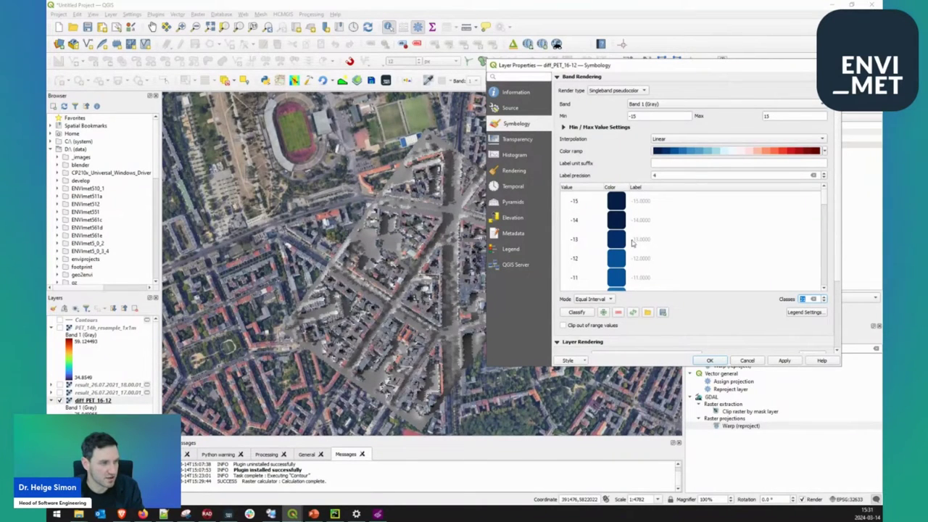
scroll(752, 235, "down", 4)
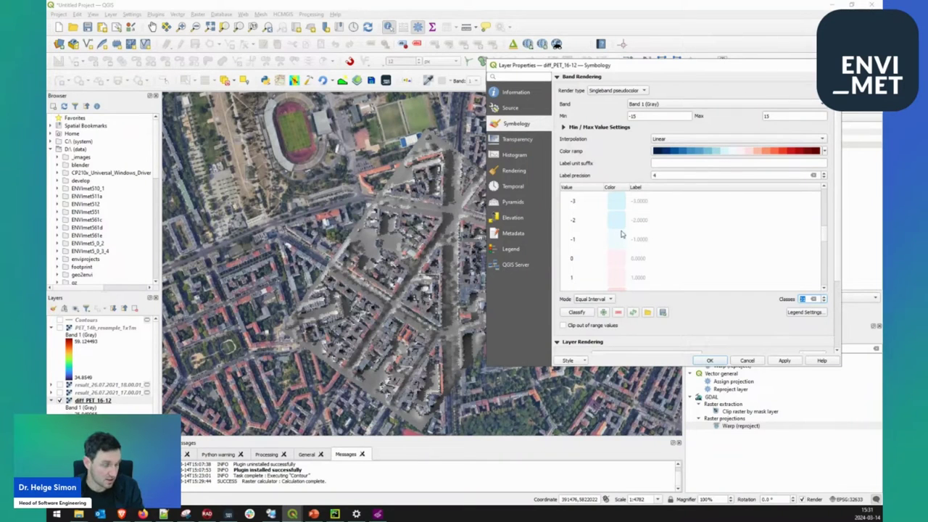
scroll(619, 250, "down", 3)
scroll(619, 250, "up", 6)
scroll(613, 248, "down", 3)
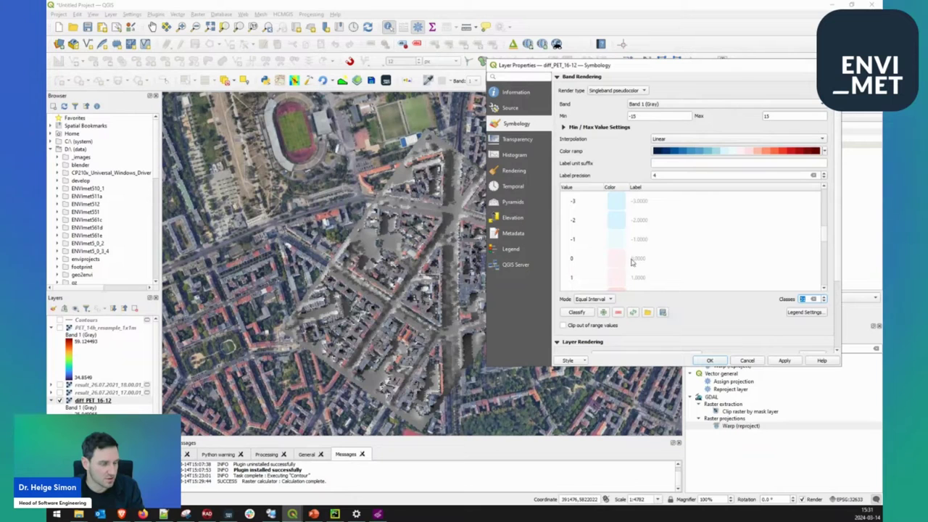
Apply the new symbology to the diff_PET_16-12 layer and query its raster values around the central street crossing.
left_click(784, 361)
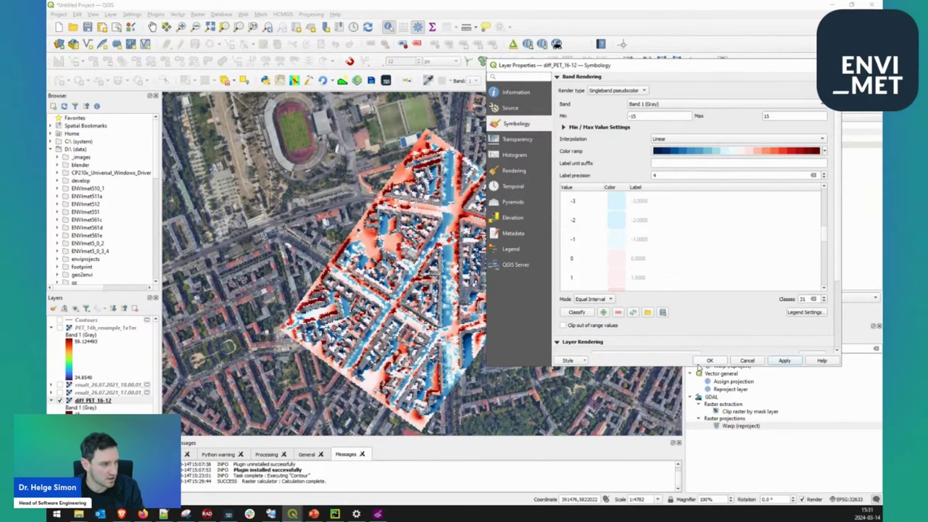
left_click(707, 359)
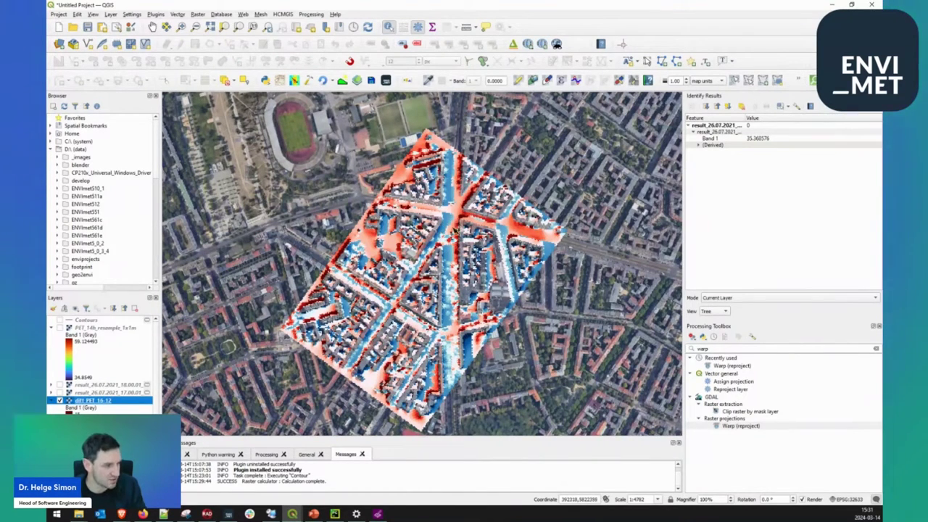
left_click(455, 224)
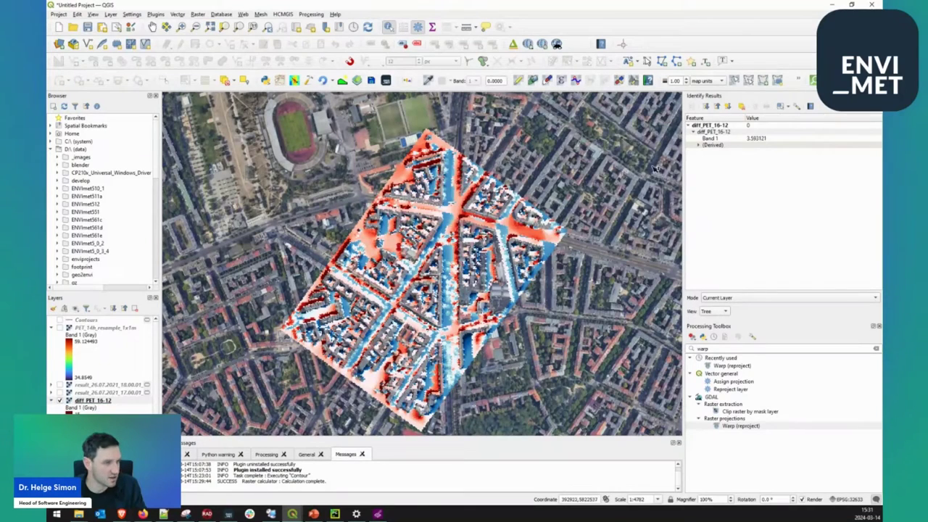
left_click(452, 222)
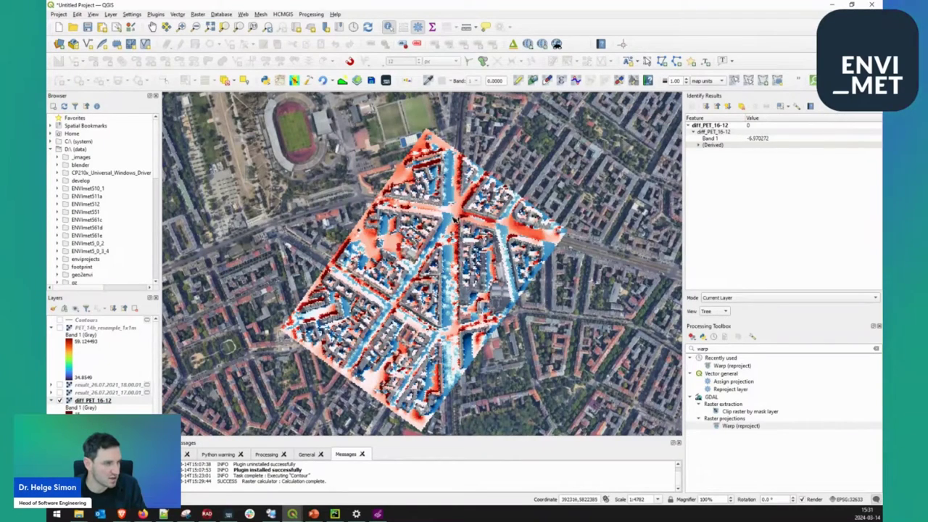
scroll(454, 221, "up", 1)
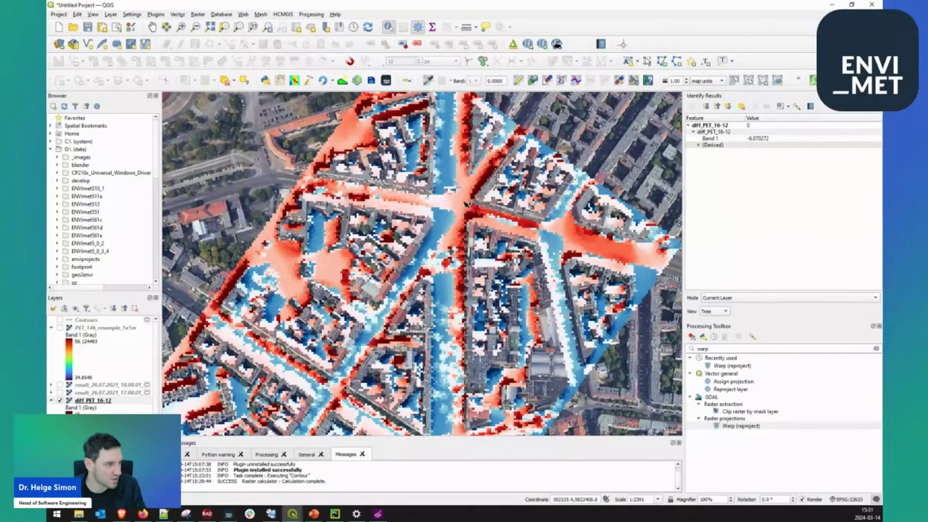
left_click(472, 216)
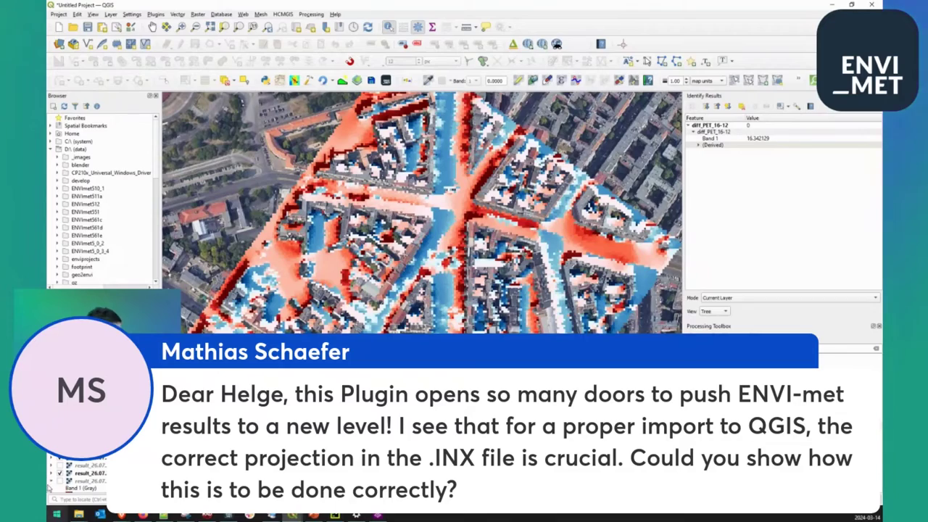
Bring the buildings_schoenhauser layer from the file manager into the map, above the difference raster.
scroll(376, 257, "down", 2)
left_click_drag(356, 320, 383, 266)
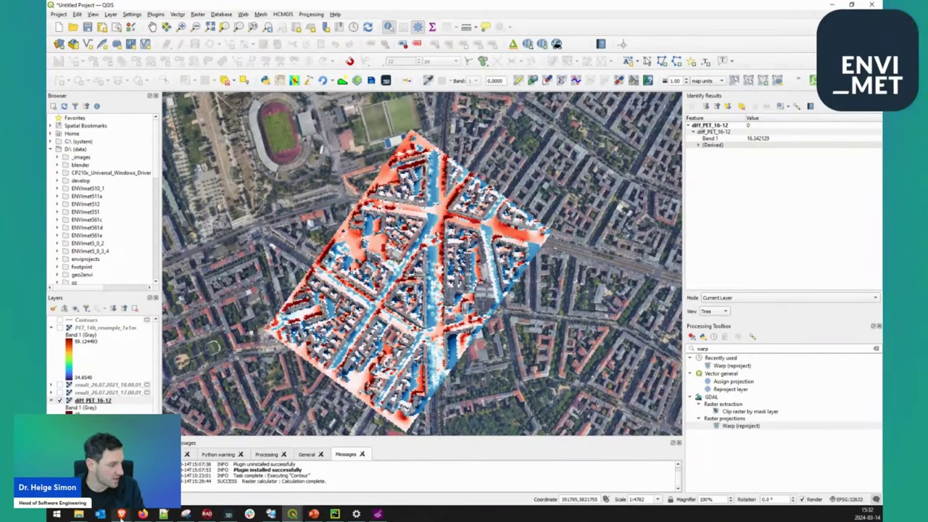
mouse_move(80, 515)
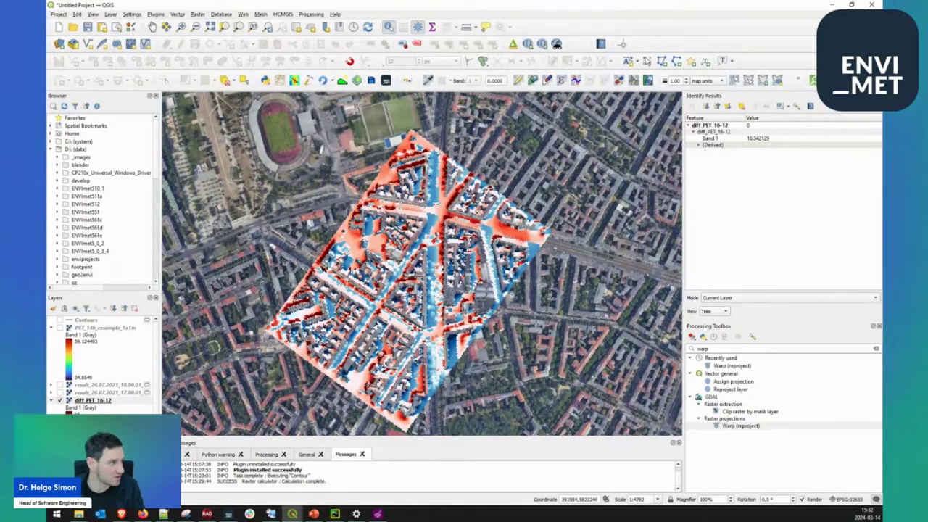
left_click(86, 512)
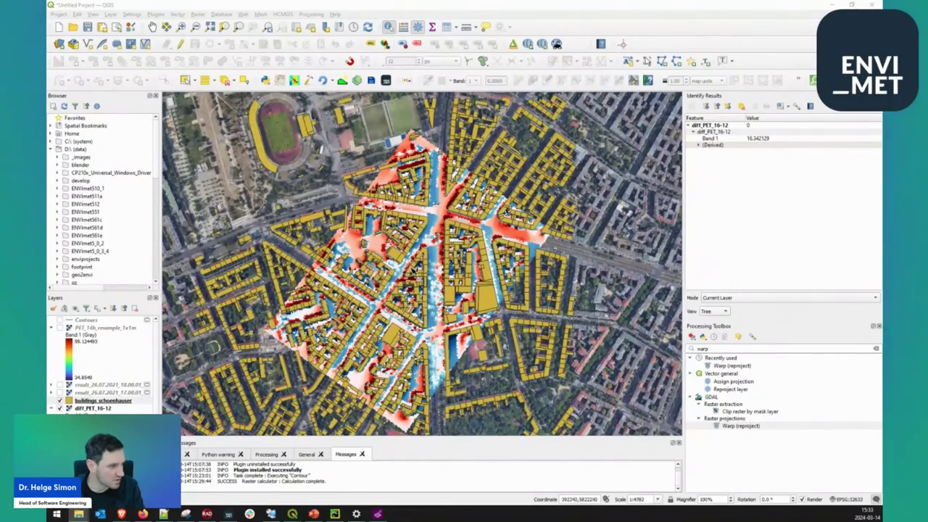
Examine the extent of the building footprints against the difference raster and the surrounding aerial imagery.
scroll(419, 301, "down", 3)
scroll(418, 301, "up", 3)
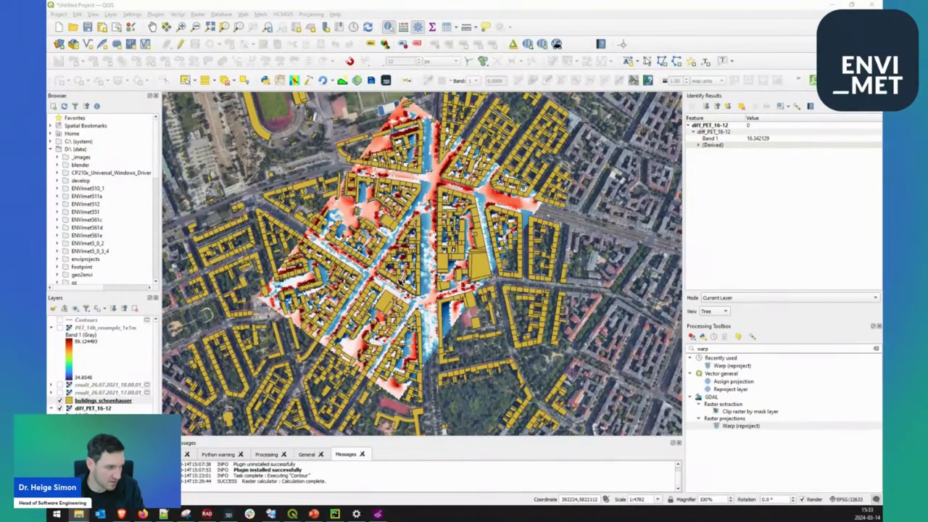
scroll(400, 281, "down", 2)
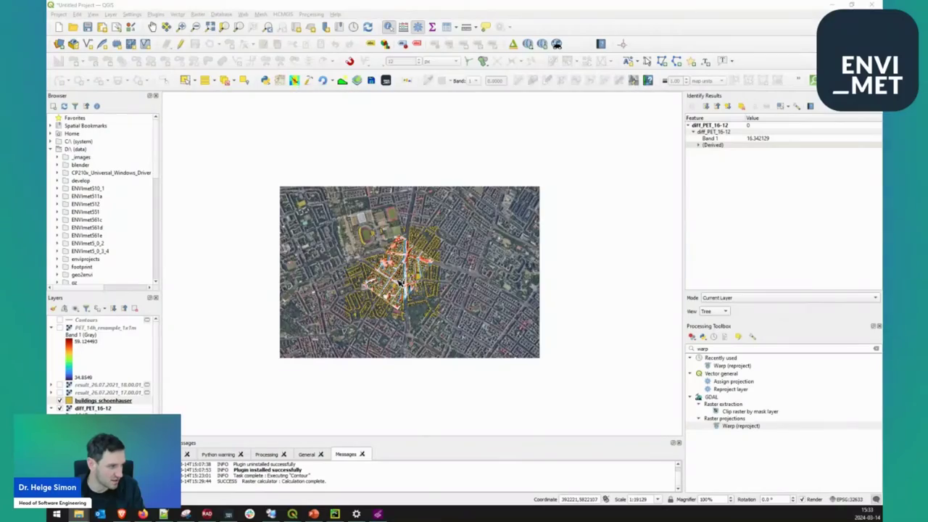
scroll(391, 282, "down", 3)
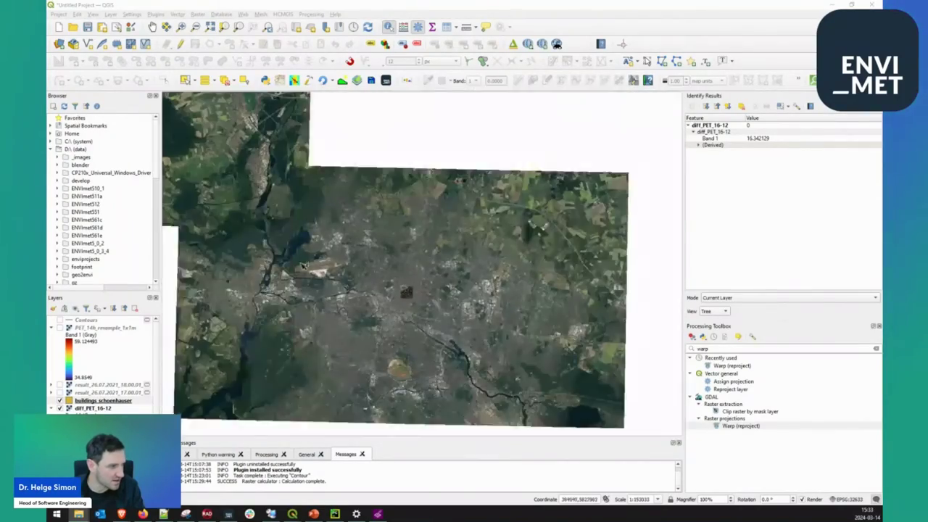
scroll(490, 281, "up", 3)
scroll(490, 281, "up", 2)
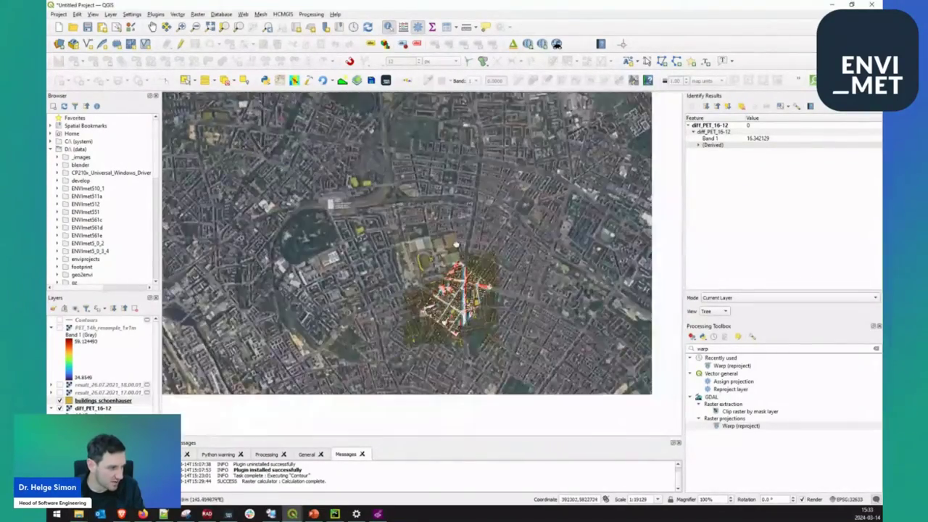
scroll(489, 275, "down", 1)
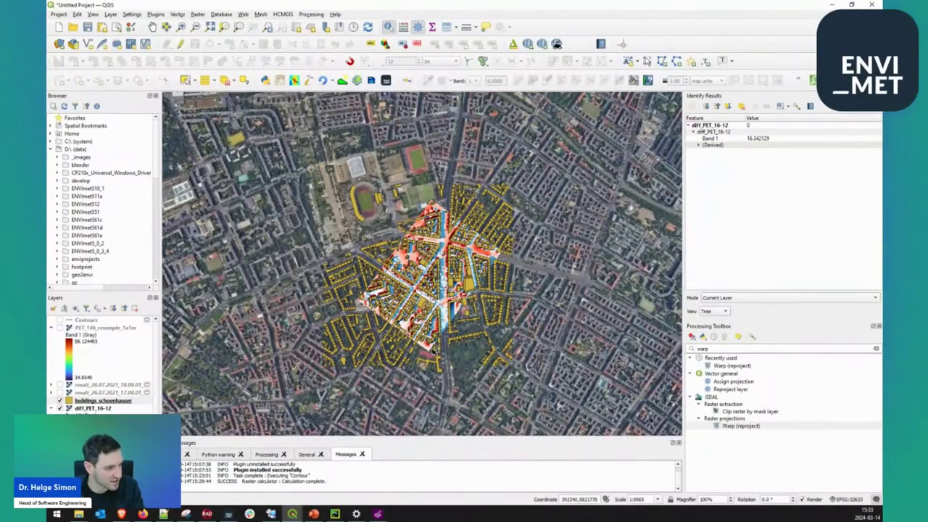
scroll(485, 297, "up", 1)
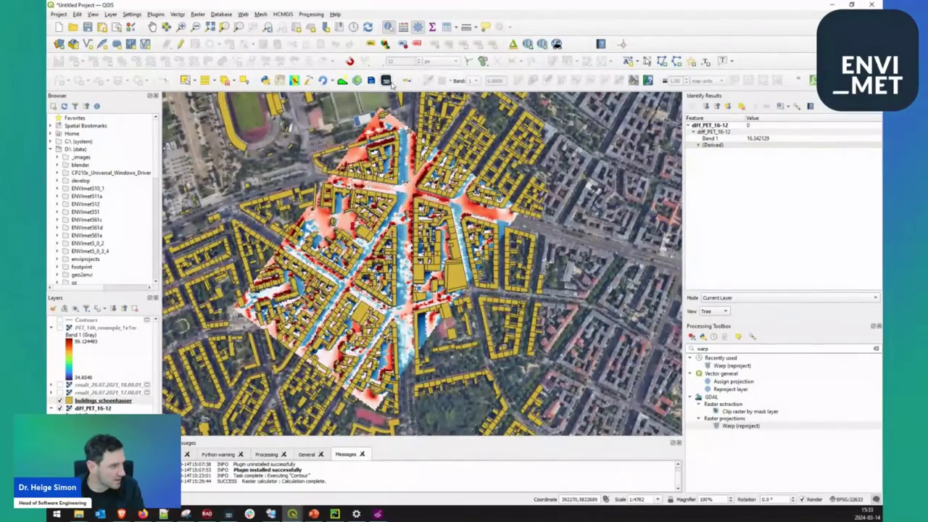
In the Geodata to ENVI-met export, set buildings_schoenhauser as the building layer and hoehe as the building top field.
mouse_move(292, 514)
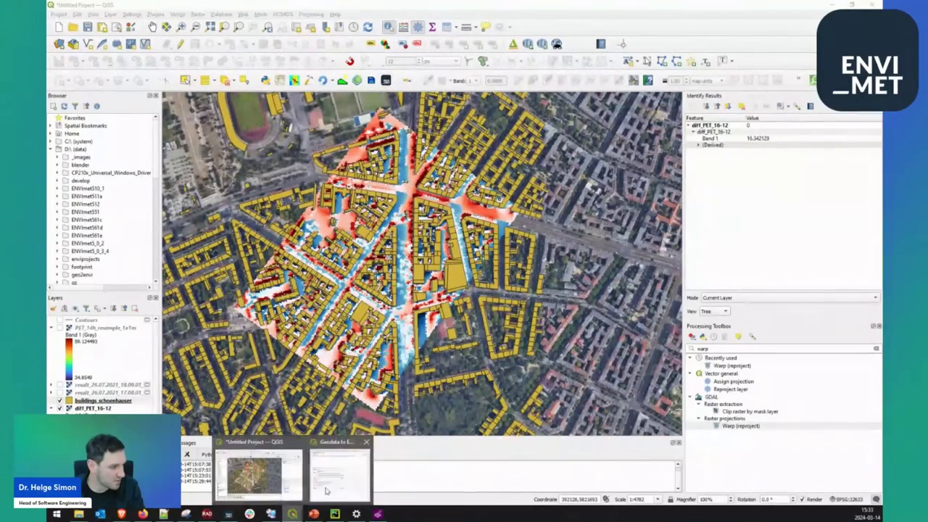
left_click(333, 471)
left_click(429, 68)
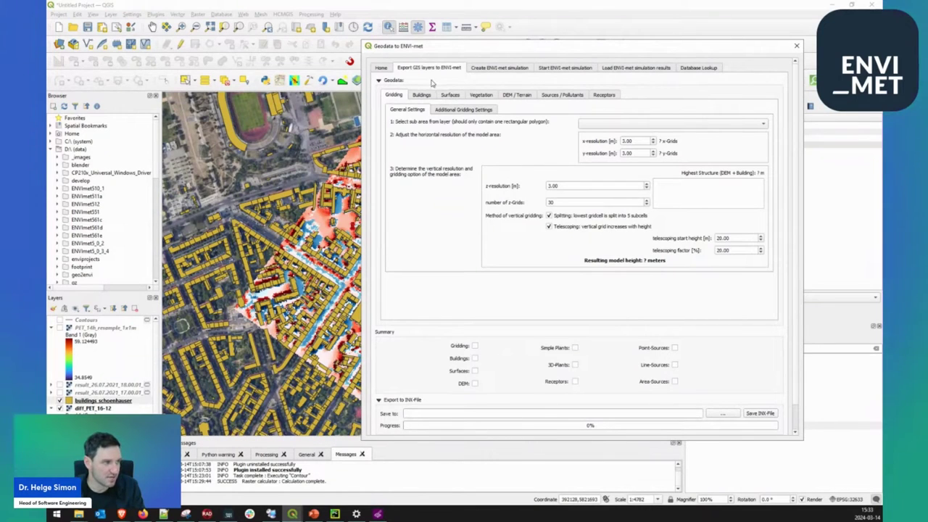
left_click(422, 95)
left_click(507, 119)
left_click(521, 128)
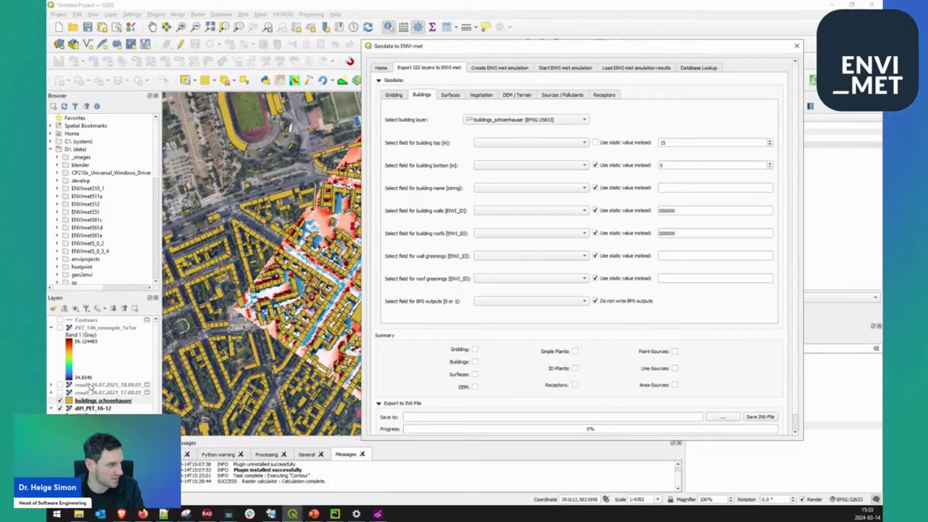
left_click(534, 144)
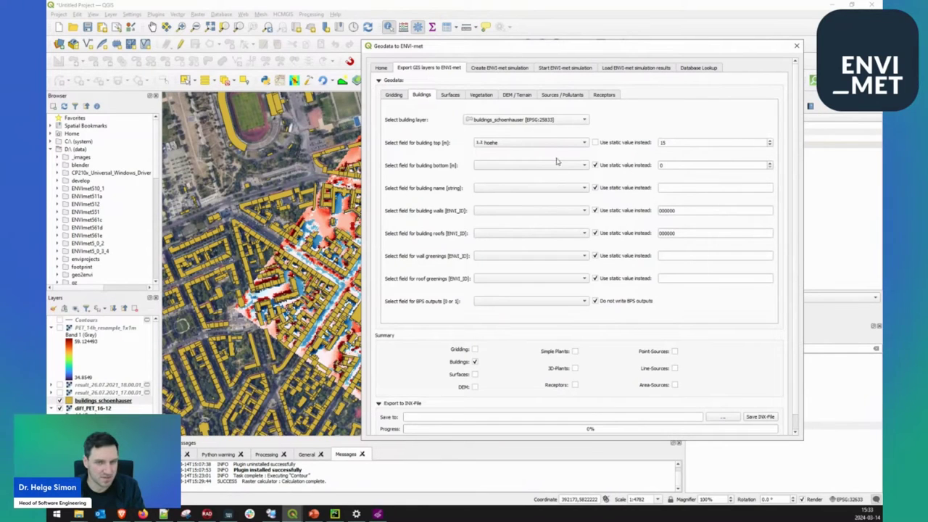
Open New Simulation_AT_2021-07-26_06.00.01.EDX from the simulation's atmosphere output folder in Notepad++.
left_click(78, 513)
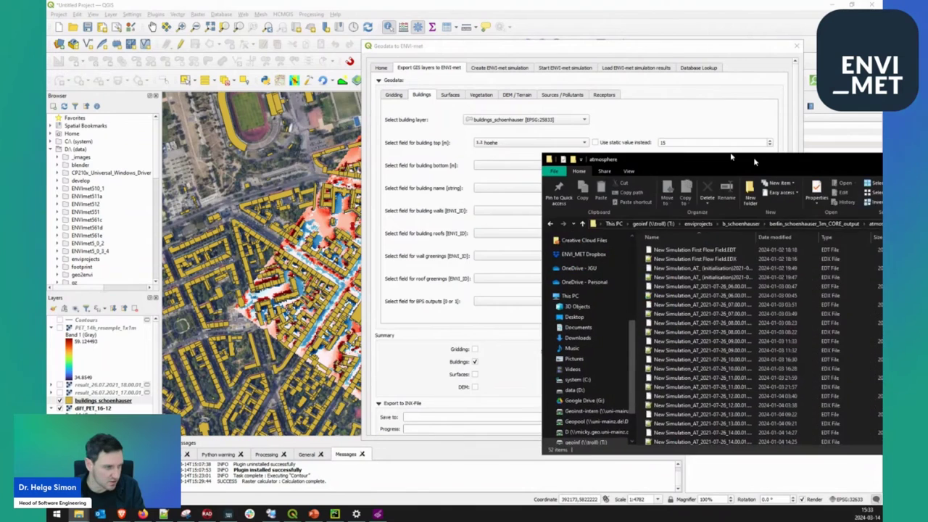
left_click_drag(662, 136, 526, 124)
left_click(562, 265)
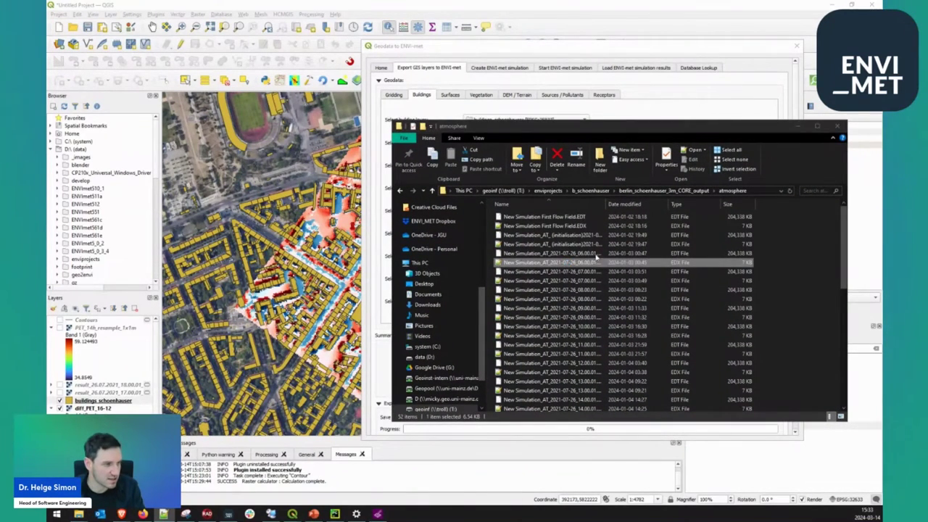
double_click(606, 204)
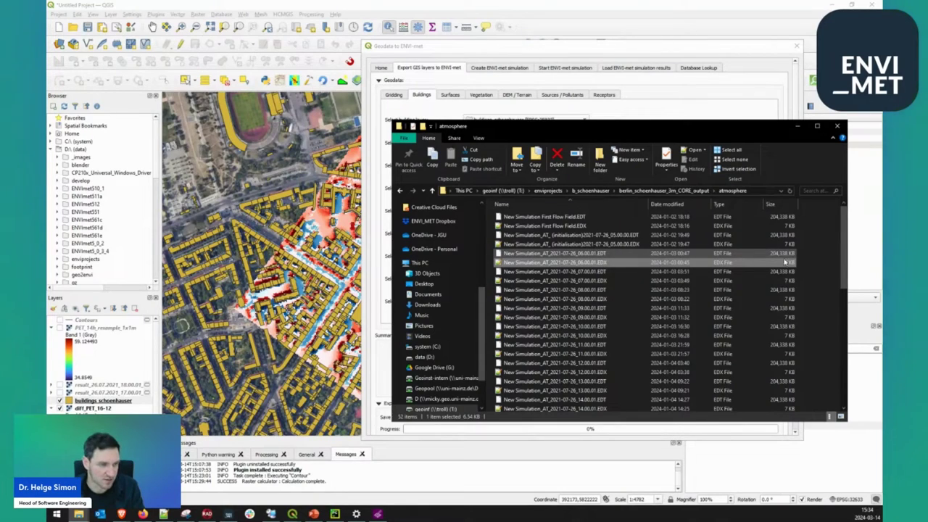
key("Return")
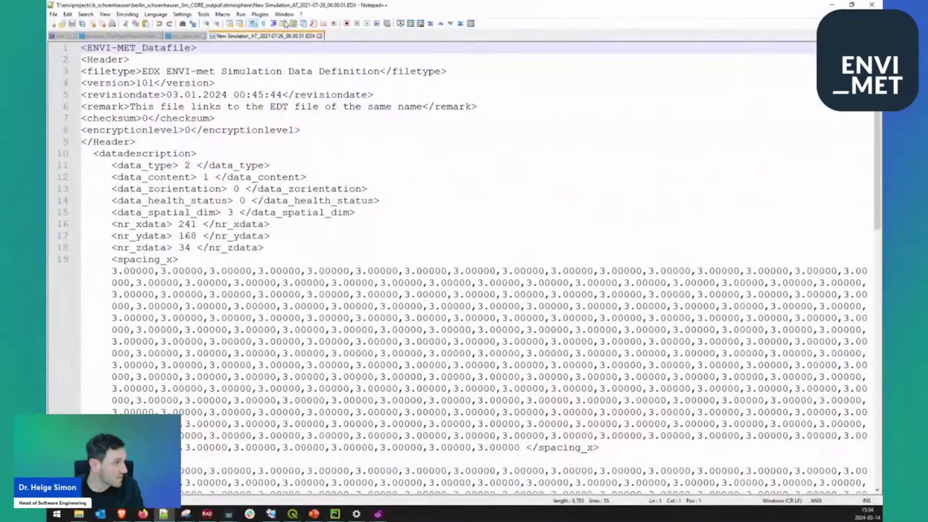
Turn off word wrap and highlight the modeldescription section of the EDX file.
left_click(255, 24)
scroll(312, 166, "down", 1)
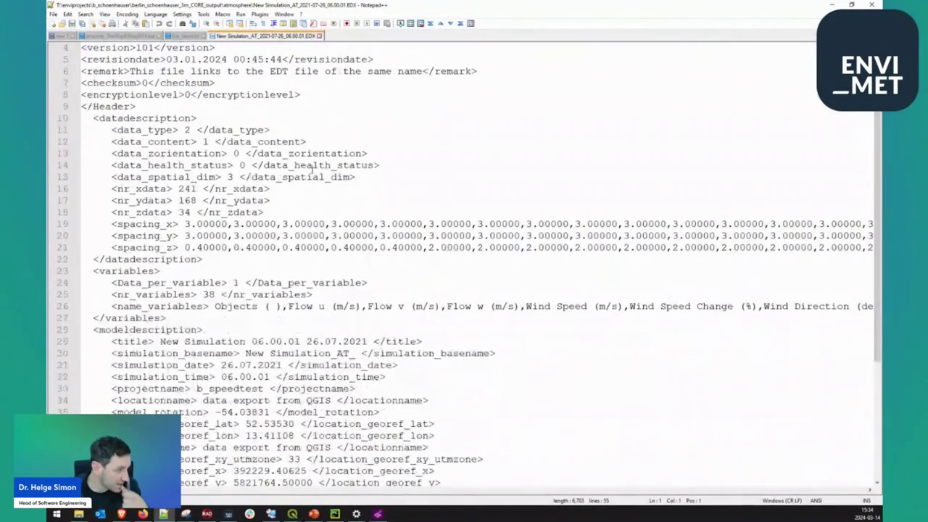
scroll(312, 168, "down", 2)
left_click_drag(206, 420, 77, 263)
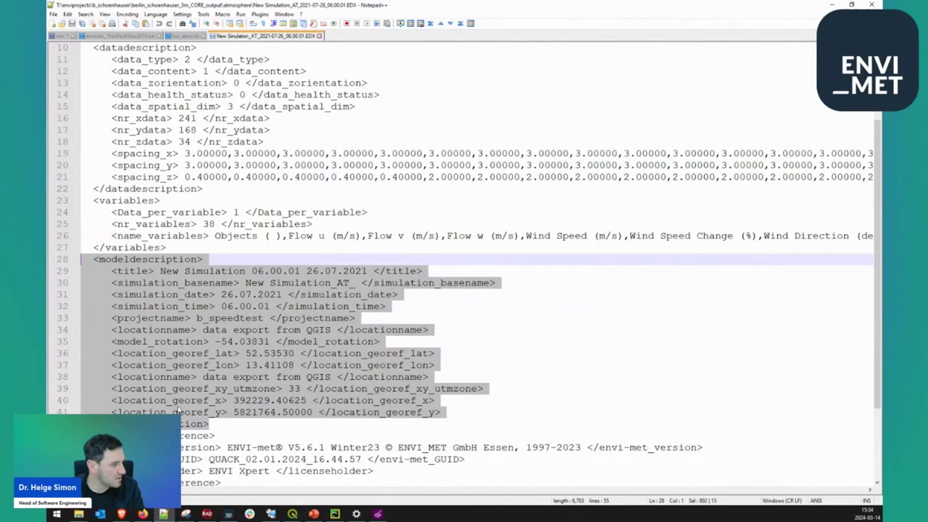
left_click_drag(207, 424, 62, 268)
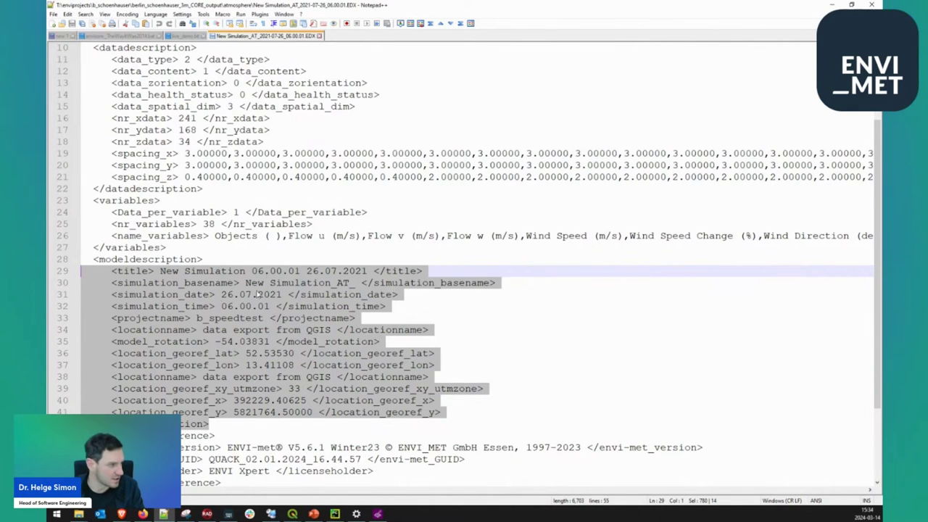
left_click(148, 271)
double_click(147, 261)
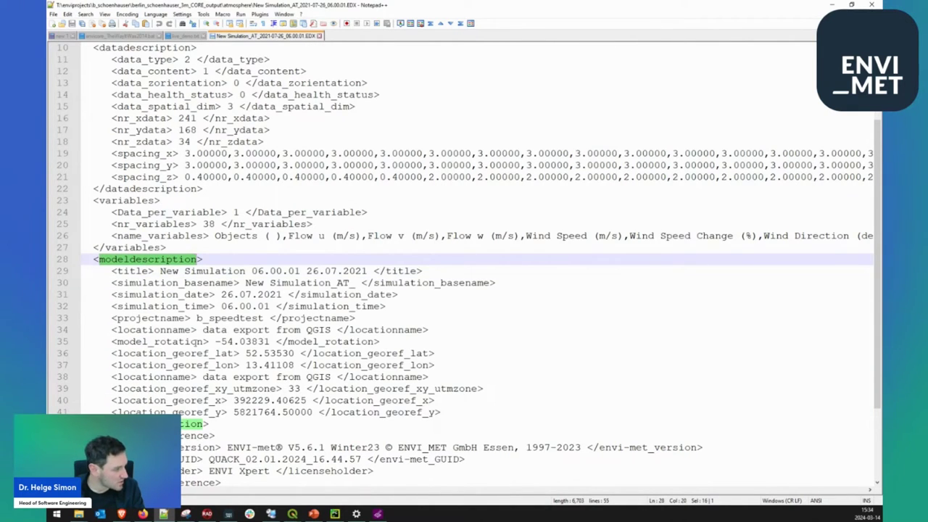
Examine the georeferencing entries in the model description: UTM zone, x and y location coordinates, and model rotation.
left_click_drag(415, 411, 239, 400)
left_click(232, 388)
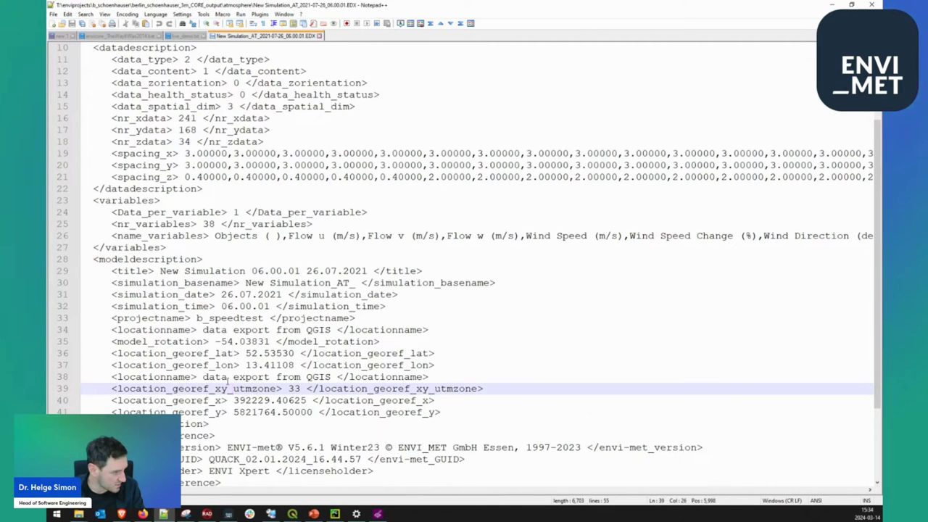
double_click(294, 389)
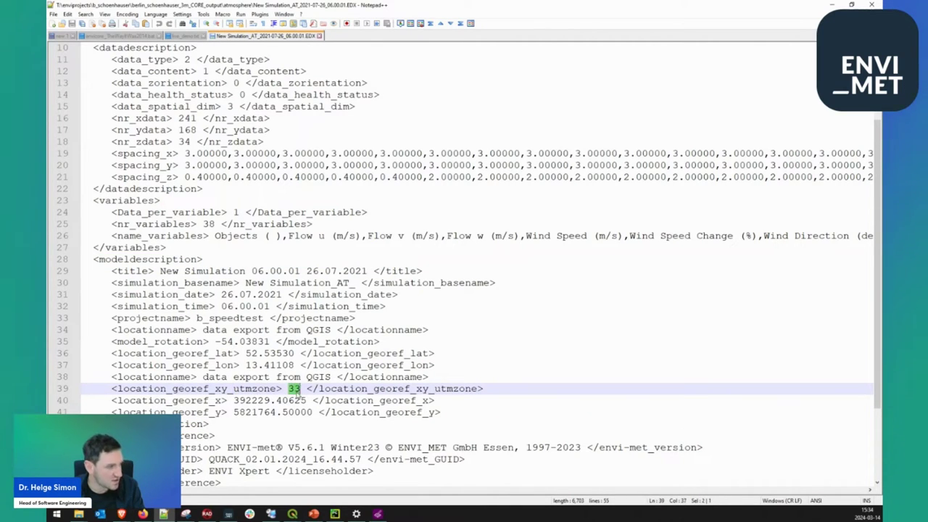
left_click_drag(233, 400, 251, 400)
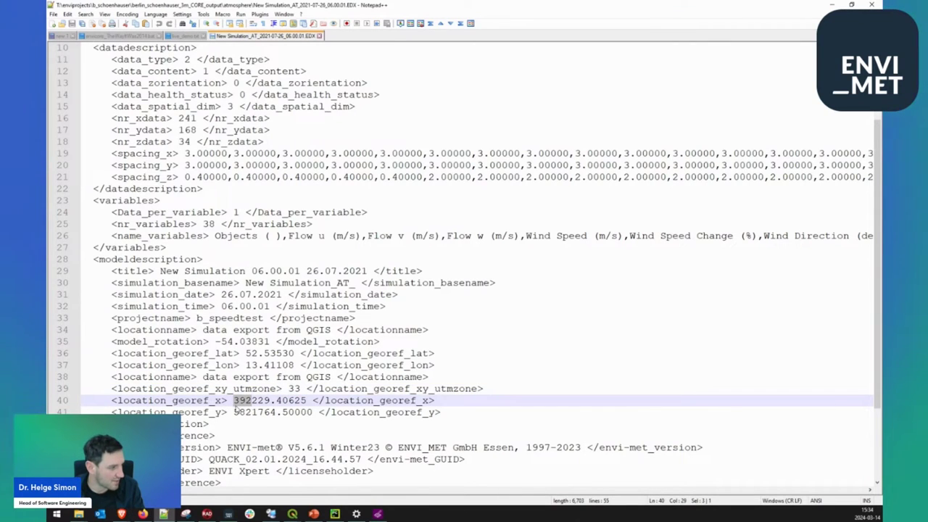
double_click(244, 403)
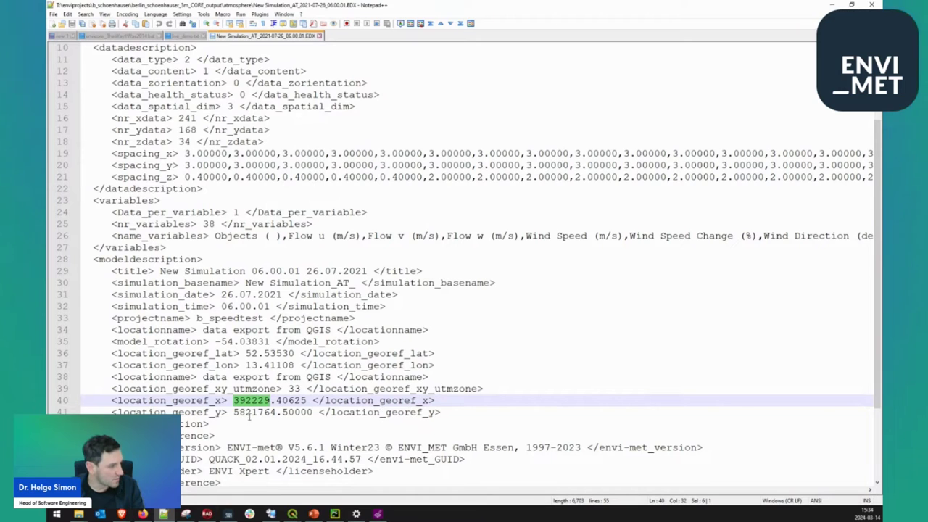
left_click_drag(233, 412, 269, 412)
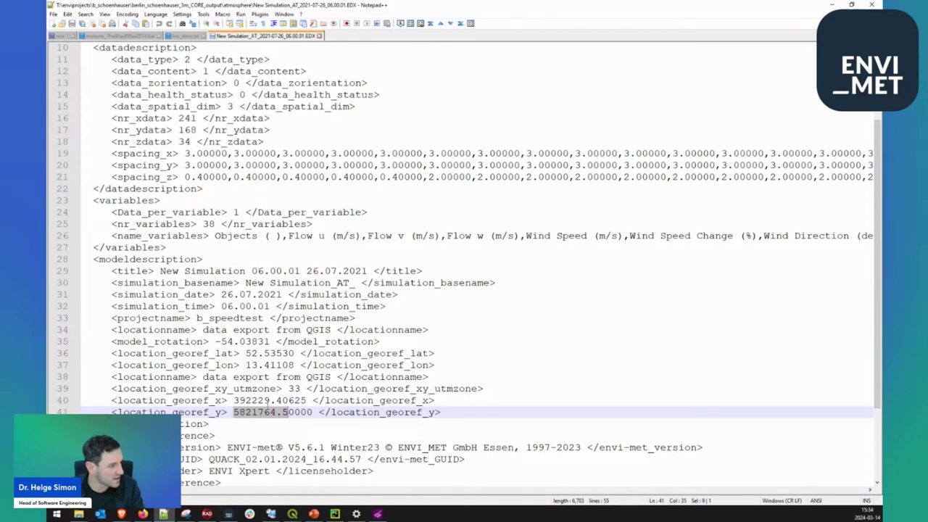
left_click_drag(216, 340, 270, 340)
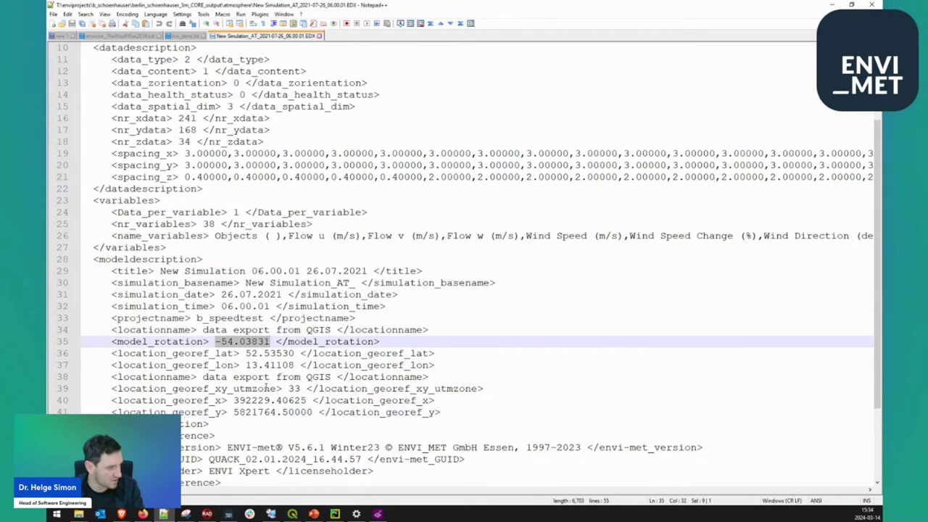
left_click_drag(81, 436, 66, 260)
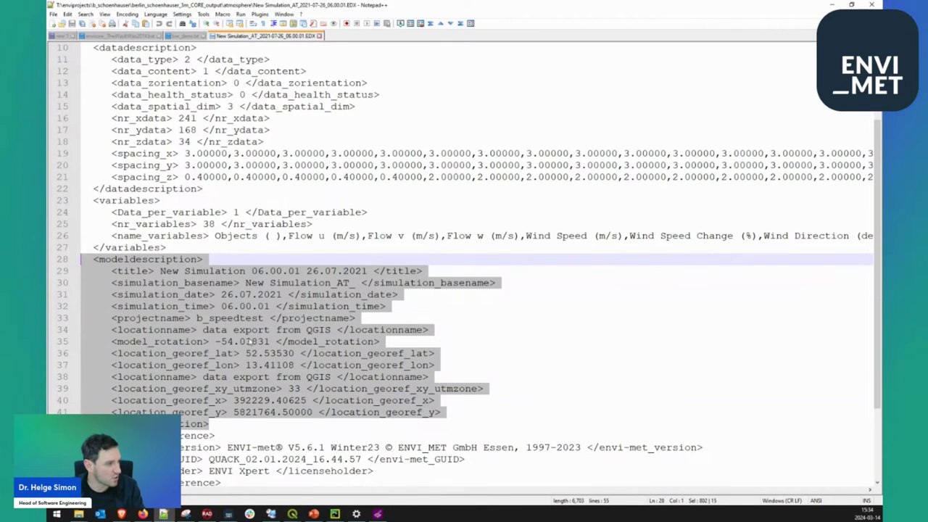
left_click(303, 400)
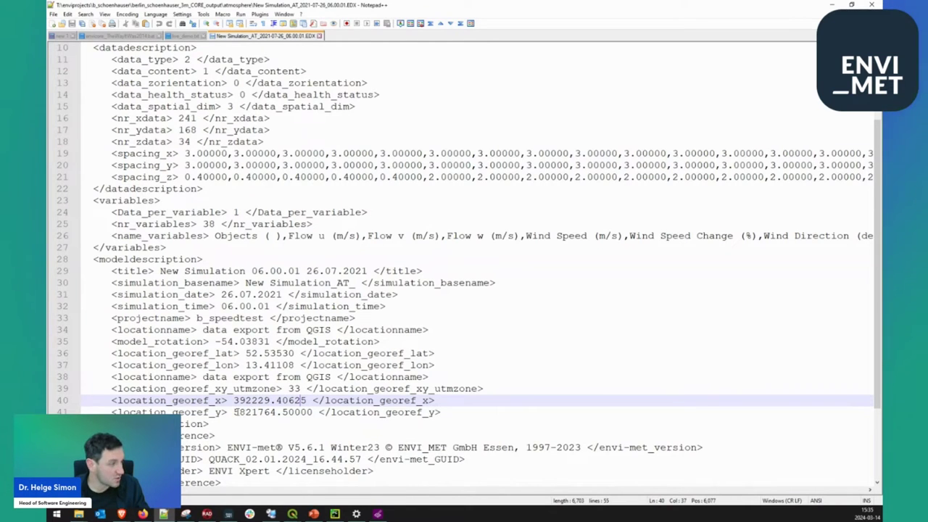
Highlight the EDX georeferencing lines from model_rotation to the section end, and check where the results lie on the QGIS map.
left_click_drag(217, 424, 79, 342)
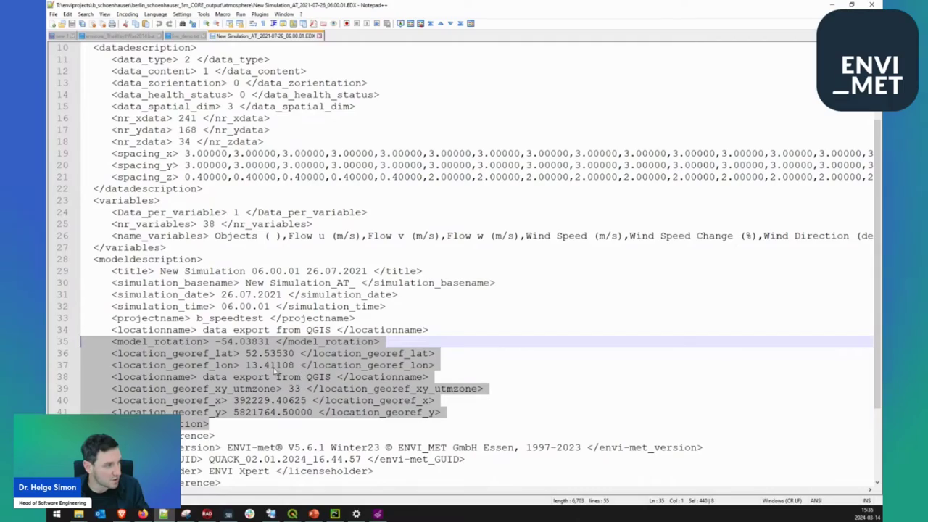
left_click(833, 5)
left_click(286, 279)
scroll(384, 282, "down", 3)
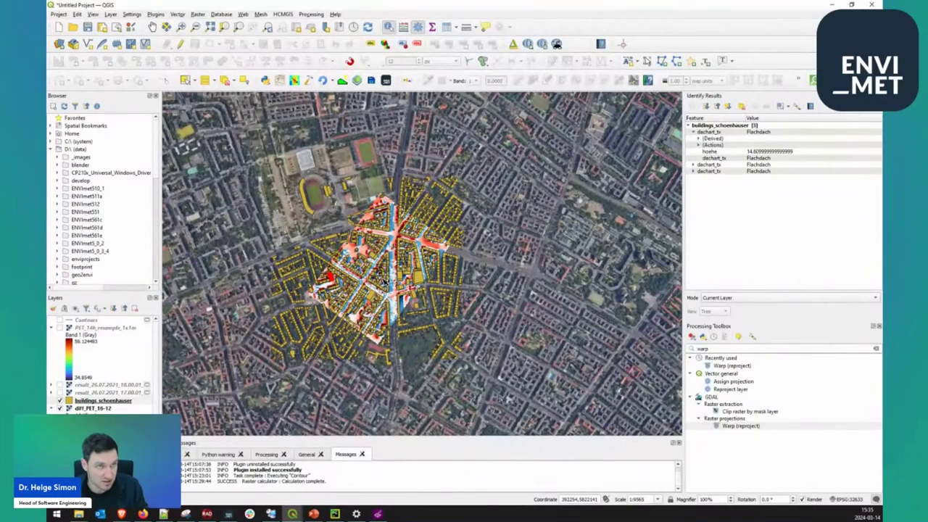
scroll(385, 282, "down", 2)
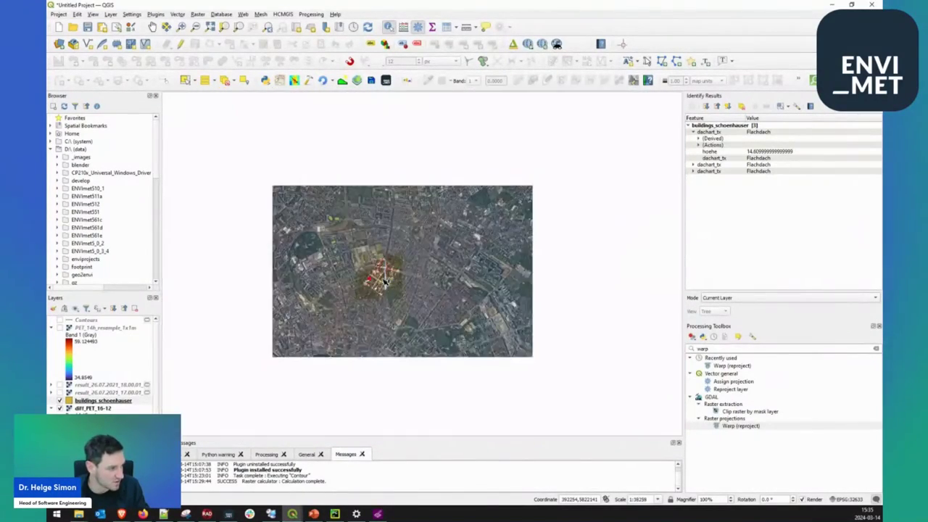
scroll(384, 282, "down", 5)
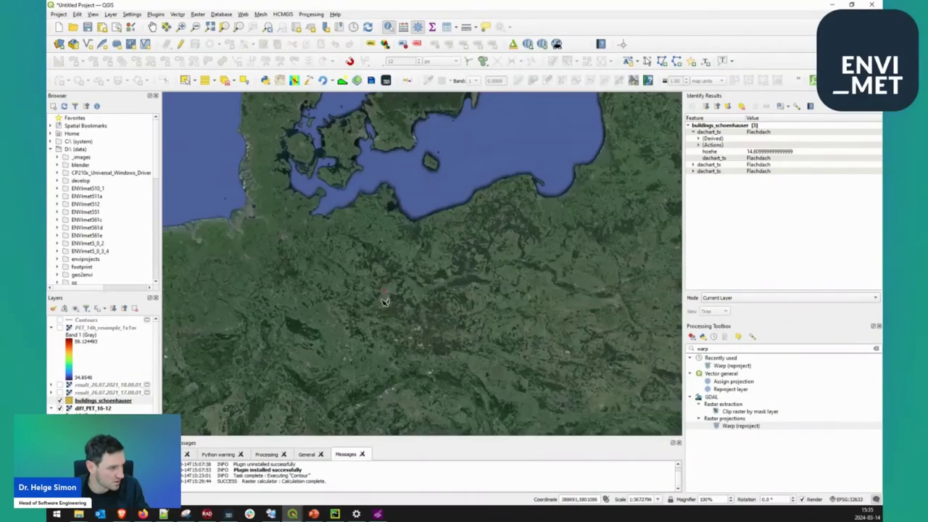
scroll(415, 178, "up", 4)
scroll(415, 179, "up", 5)
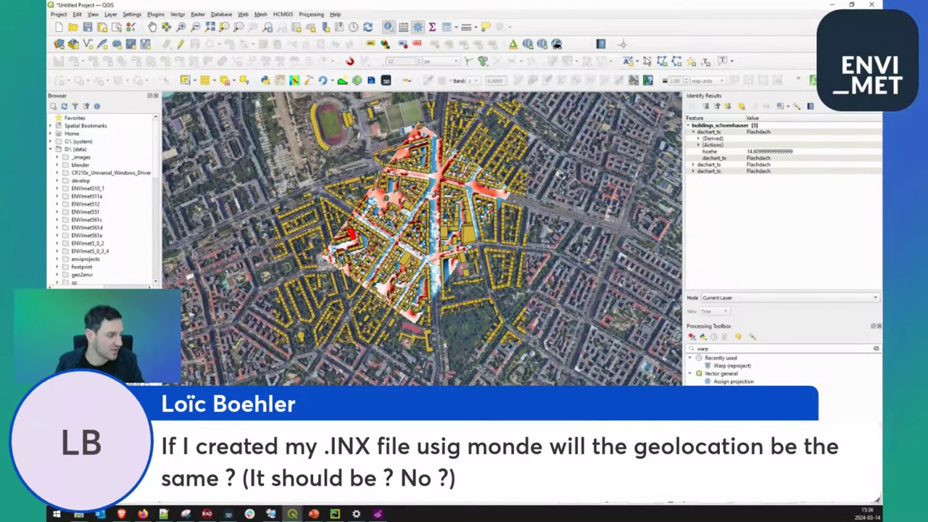
Return to the EDX file in Notepad++ and highlight the model rotation and location_georef lines again.
left_click(164, 514)
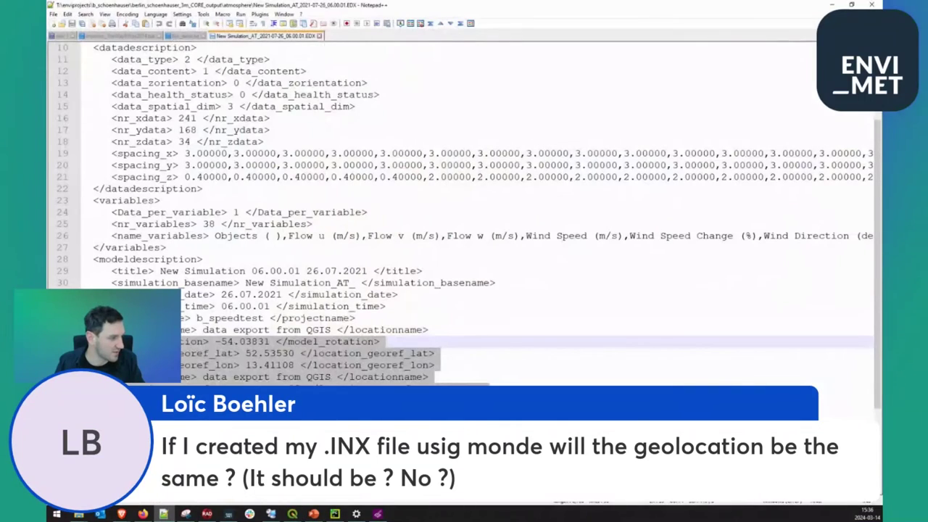
left_click_drag(483, 389, 53, 270)
left_click(236, 424)
left_click_drag(440, 412, 80, 344)
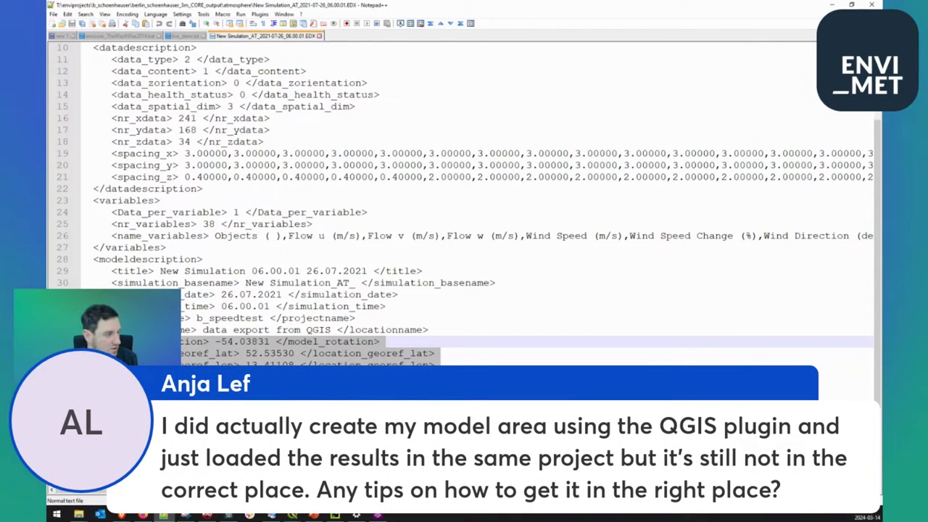
left_click(832, 6)
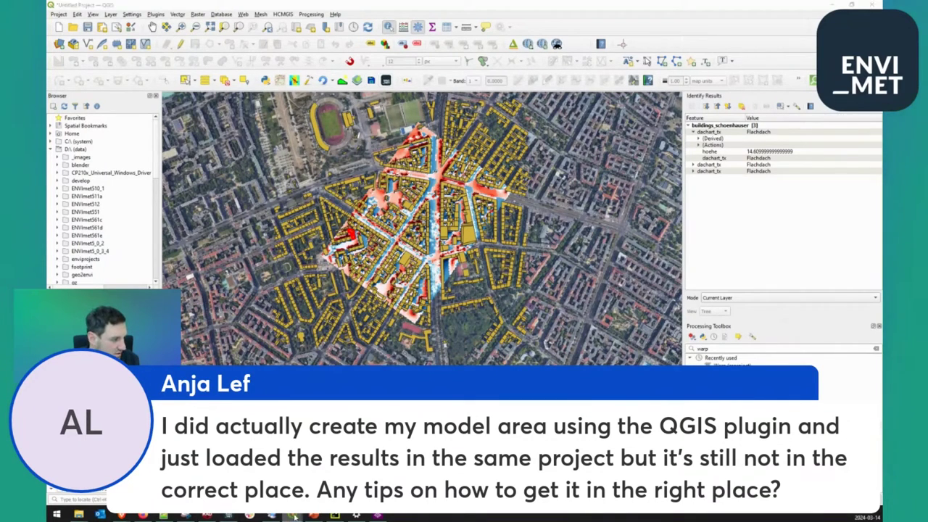
Open the Geodata to ENVI-met plugin in QGIS and read the map projection requirement among its data preparation prerequisites.
left_click(556, 44)
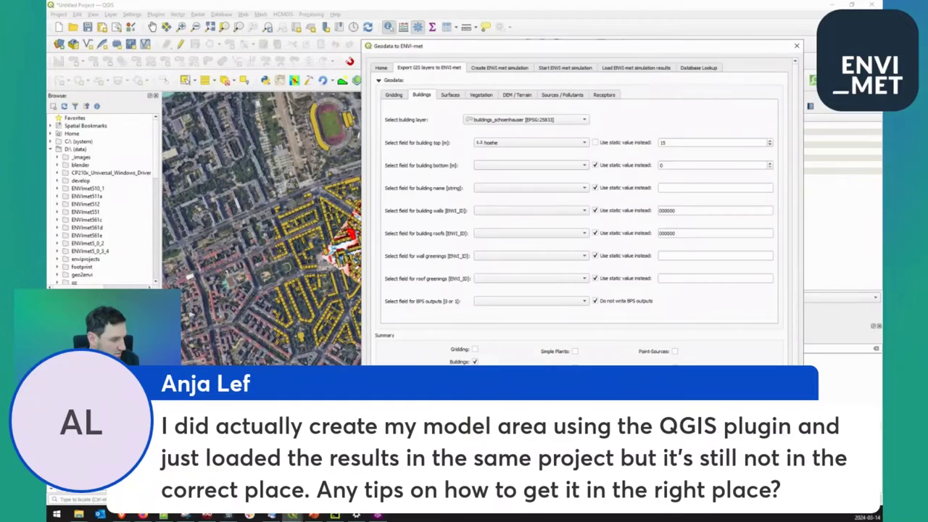
left_click(393, 94)
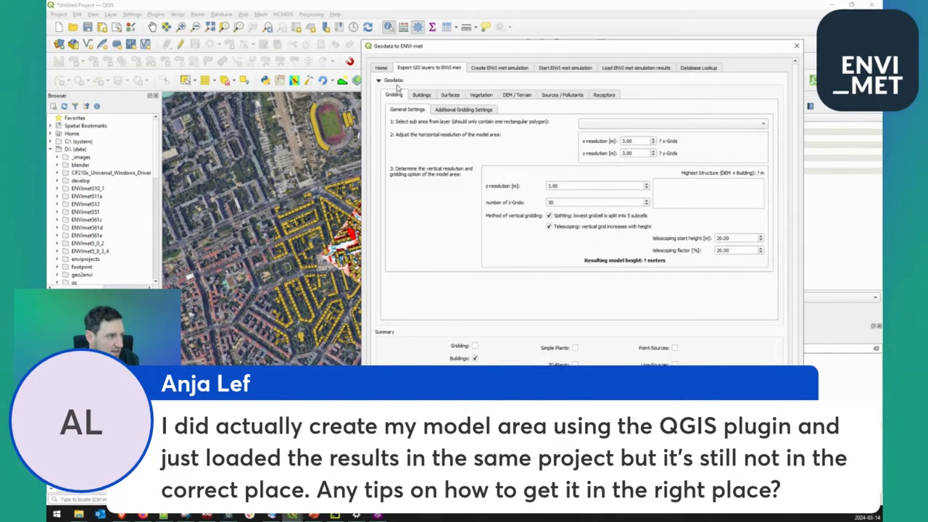
left_click(381, 68)
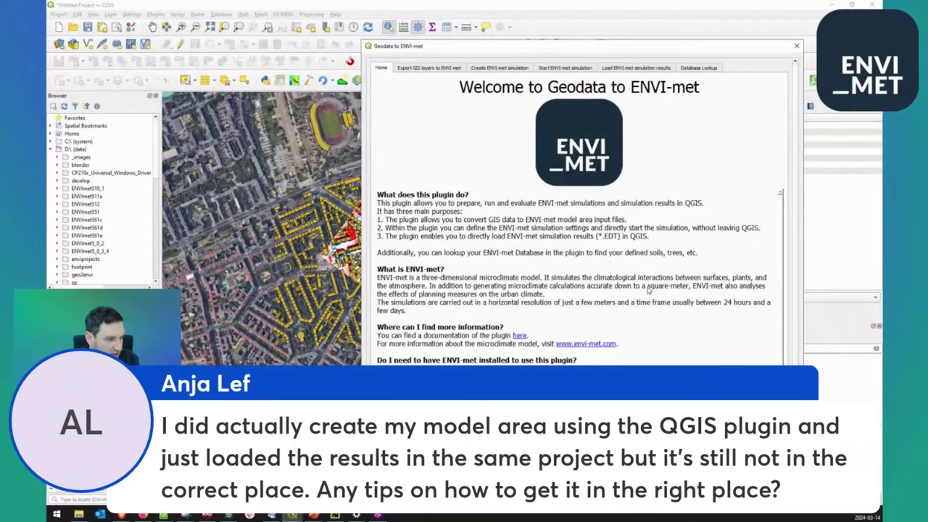
scroll(648, 290, "down", 3)
left_click_drag(580, 355, 692, 355)
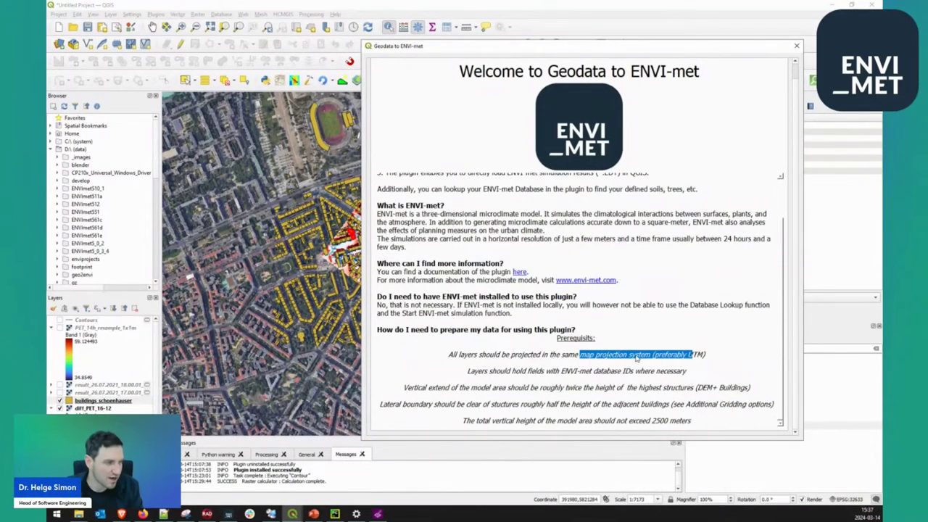
left_click(639, 362)
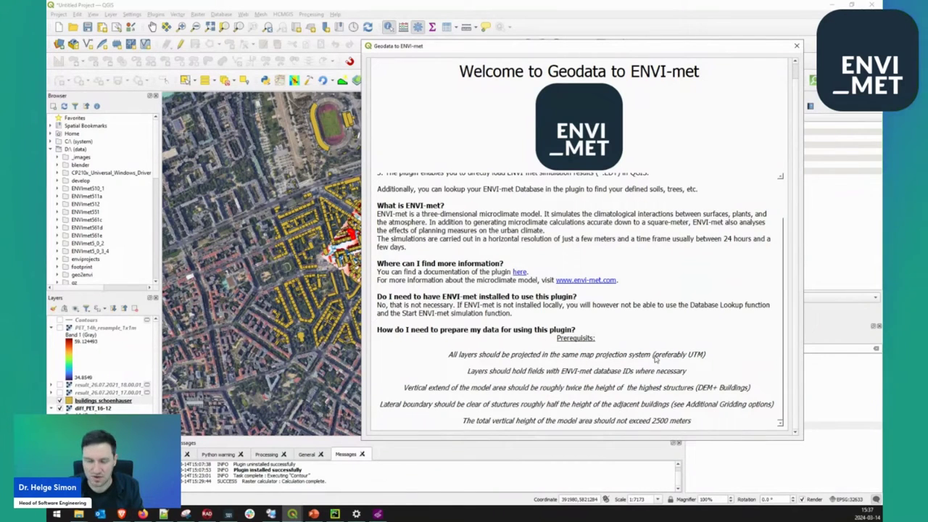
scroll(604, 324, "up", 3)
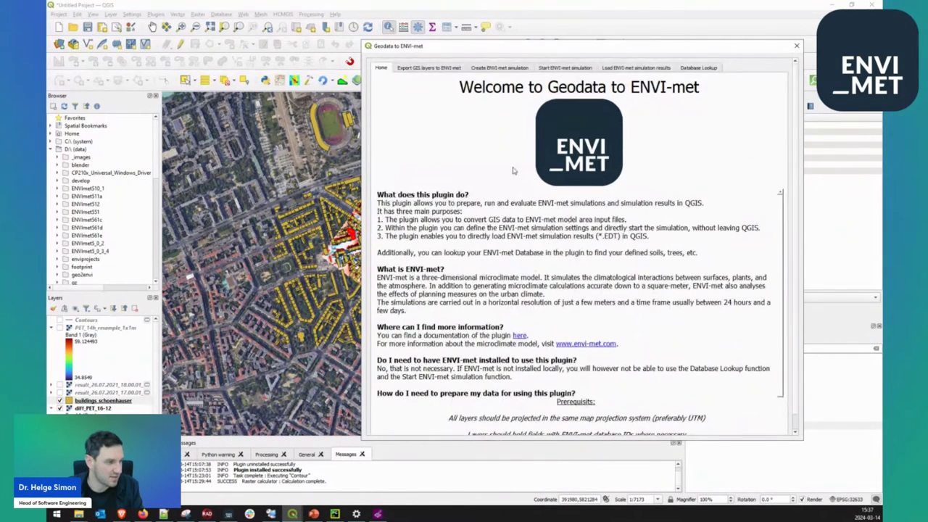
Review the GIS layer export settings for buildings, surfaces and vegetation, and the sub area layer choices for gridding.
left_click(431, 68)
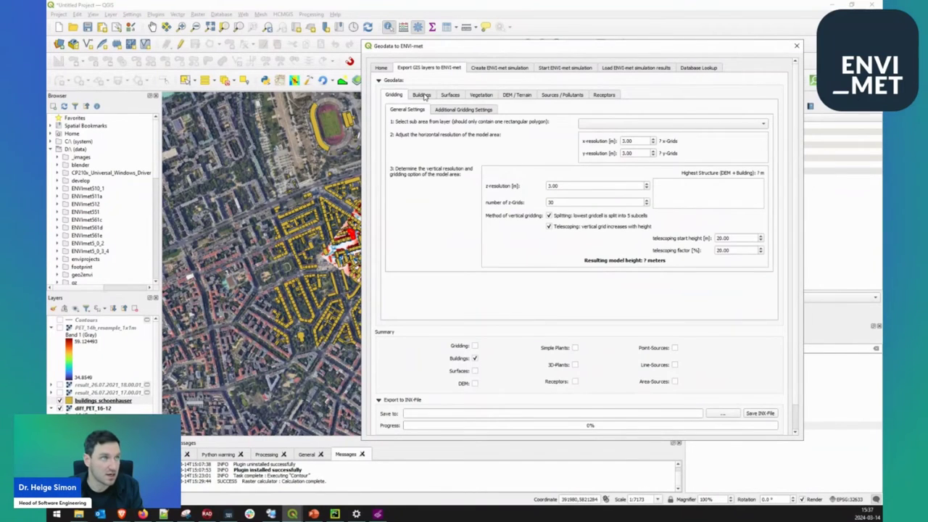
left_click(421, 95)
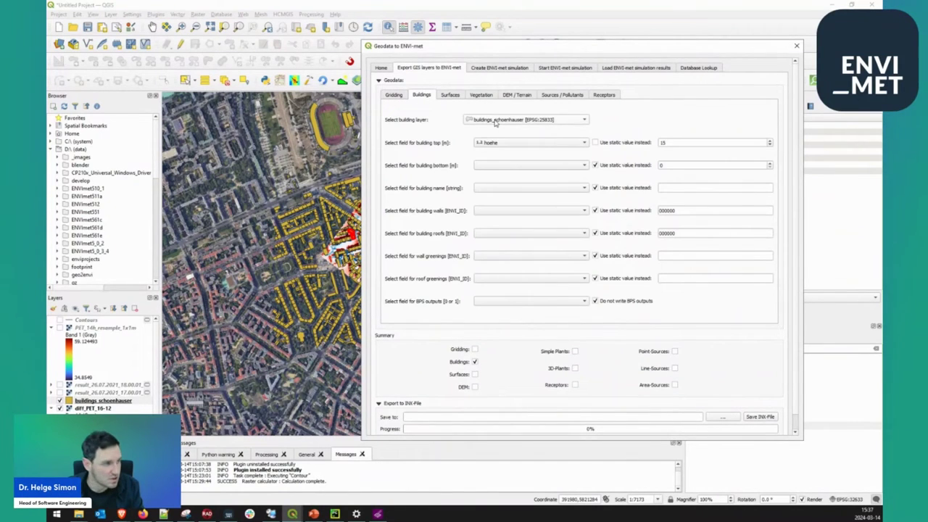
left_click(461, 96)
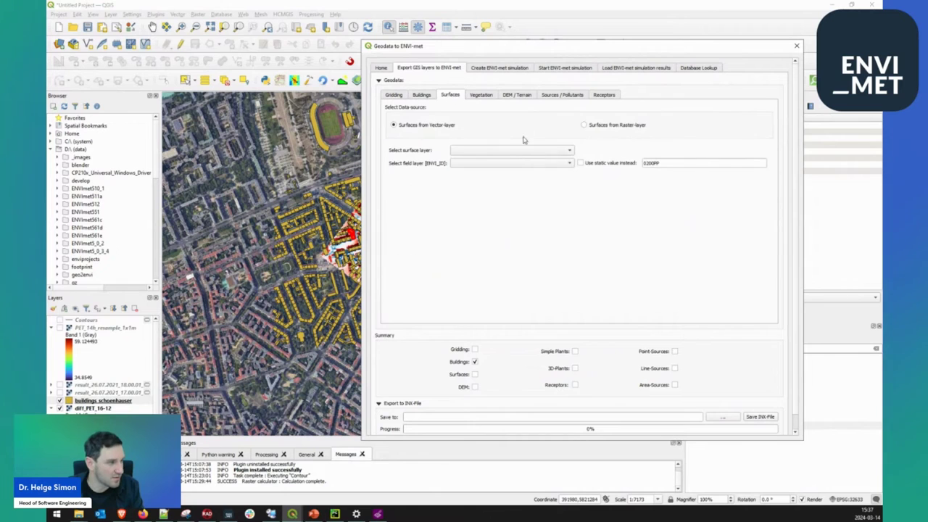
left_click(481, 96)
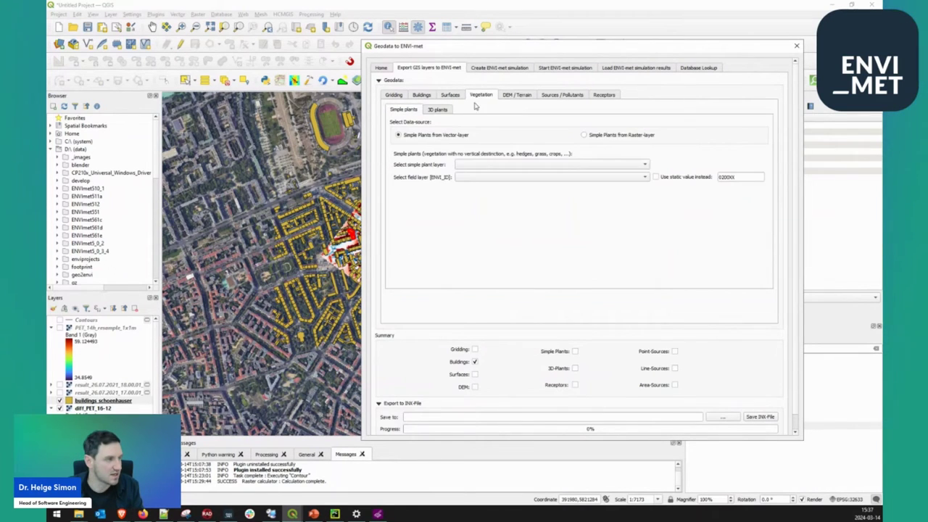
left_click(393, 95)
left_click(580, 124)
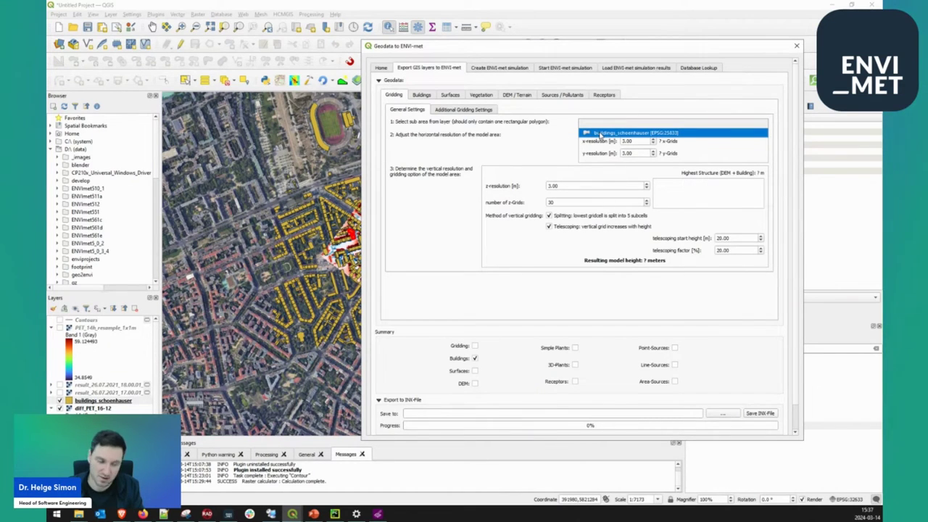
left_click(524, 155)
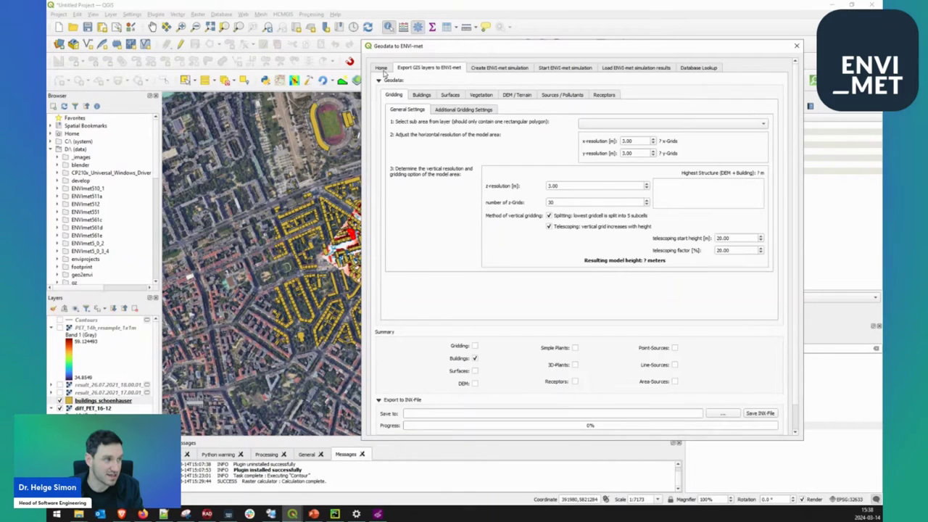
Reread the plugin's prerequisite about using the same projection for all layers, preferably UTM, and close the plugin.
left_click(381, 68)
scroll(611, 348, "down", 2)
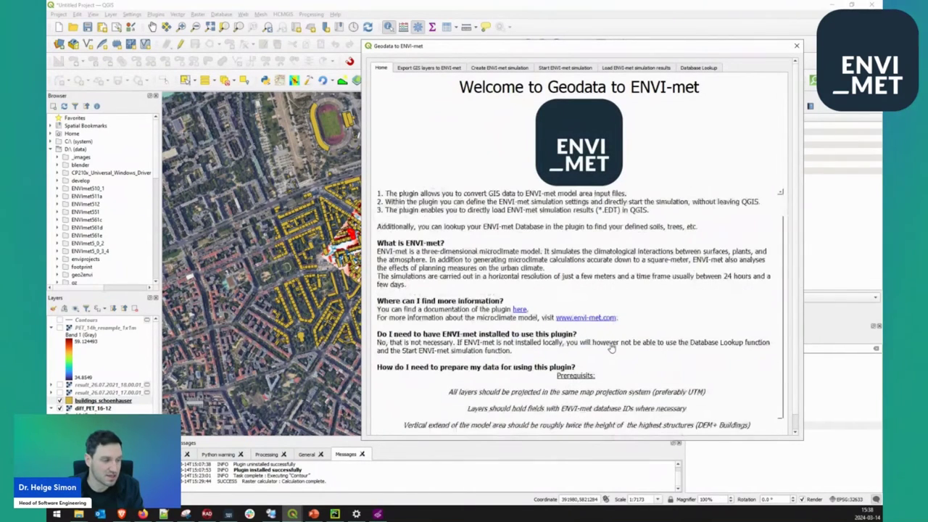
left_click_drag(656, 371, 704, 371)
triple_click(697, 370)
double_click(695, 371)
left_click(689, 387)
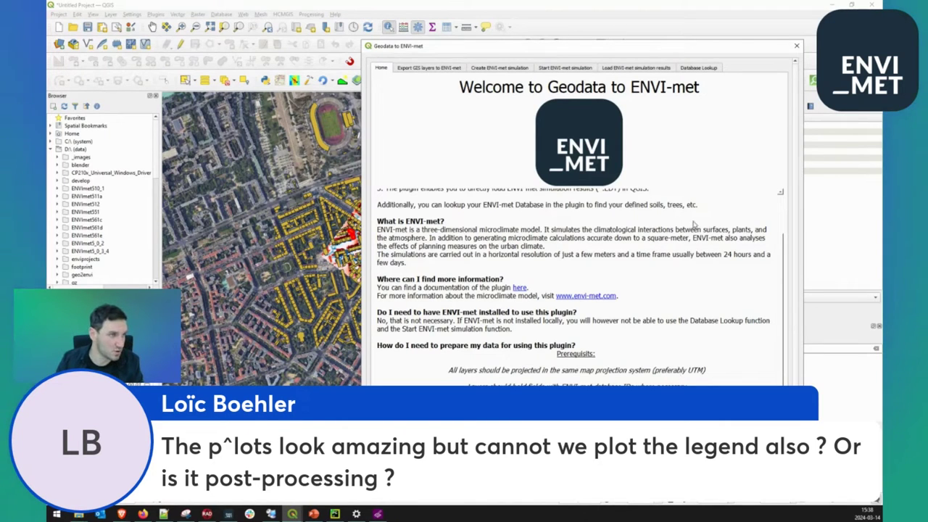
left_click(796, 46)
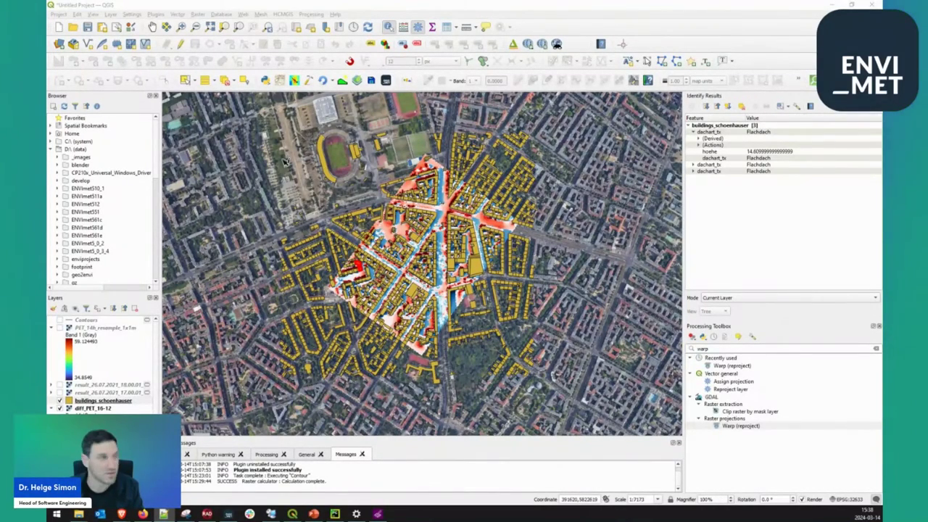
Create a new print layout for the project, leaving its title empty.
left_click(156, 16)
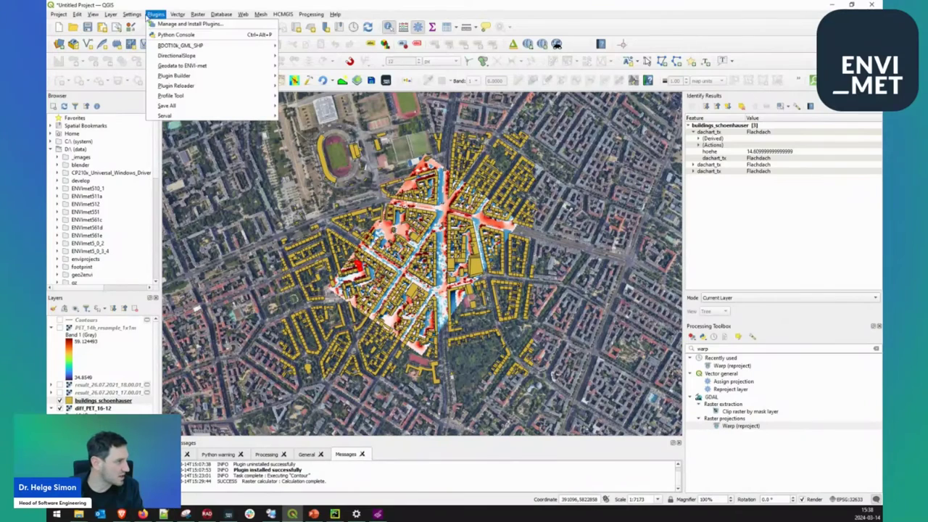
mouse_move(93, 15)
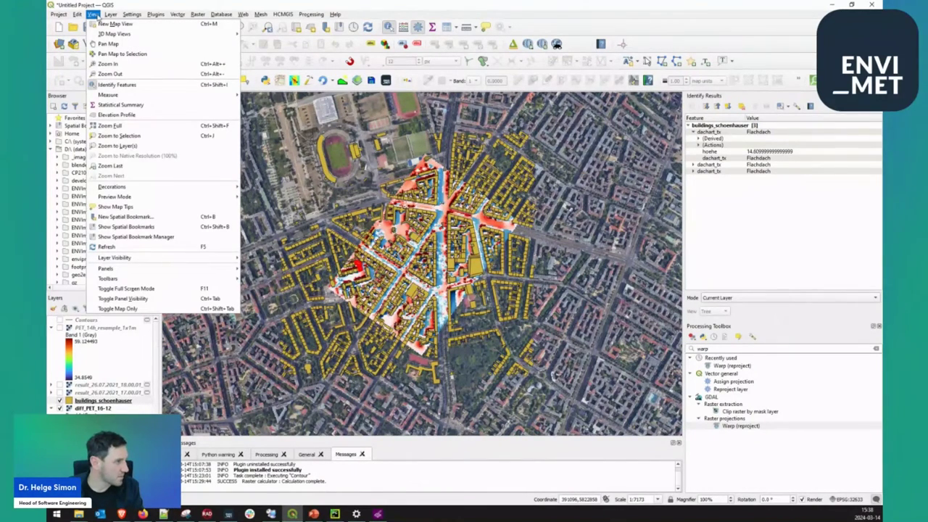
mouse_move(65, 16)
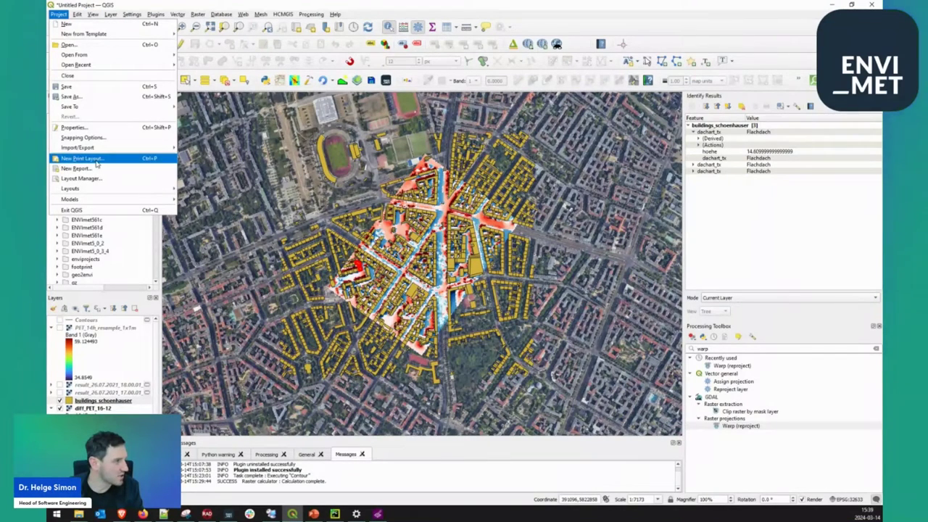
left_click(114, 160)
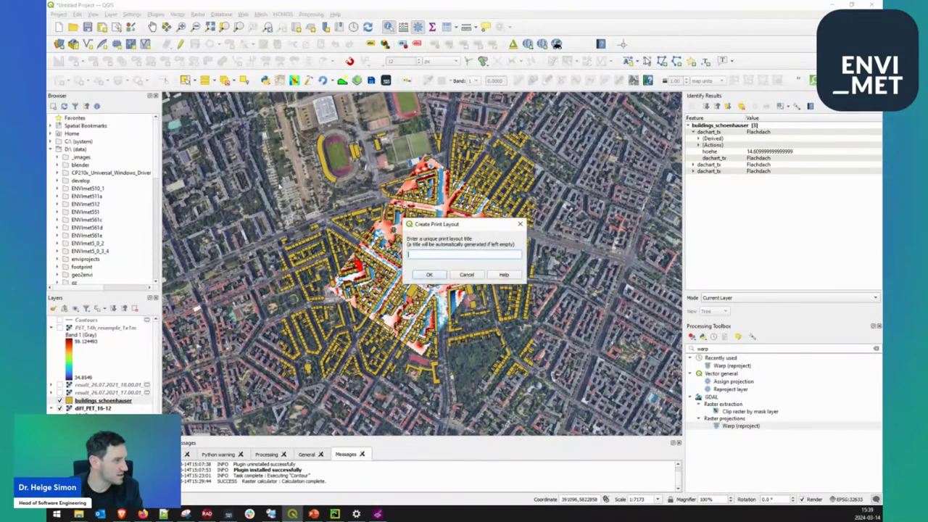
left_click(429, 275)
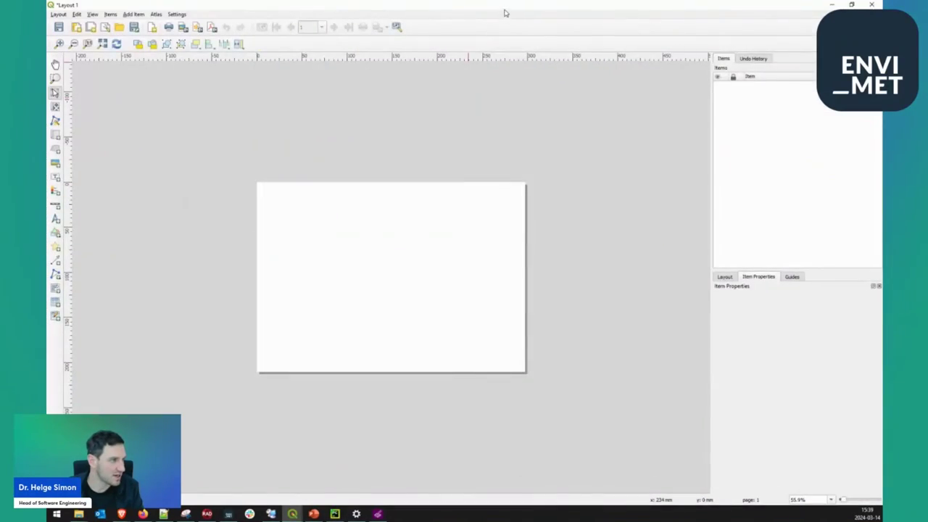
Shrink the layout window and add a map filling roughly the left two thirds of the page.
left_click_drag(532, 10, 525, 38)
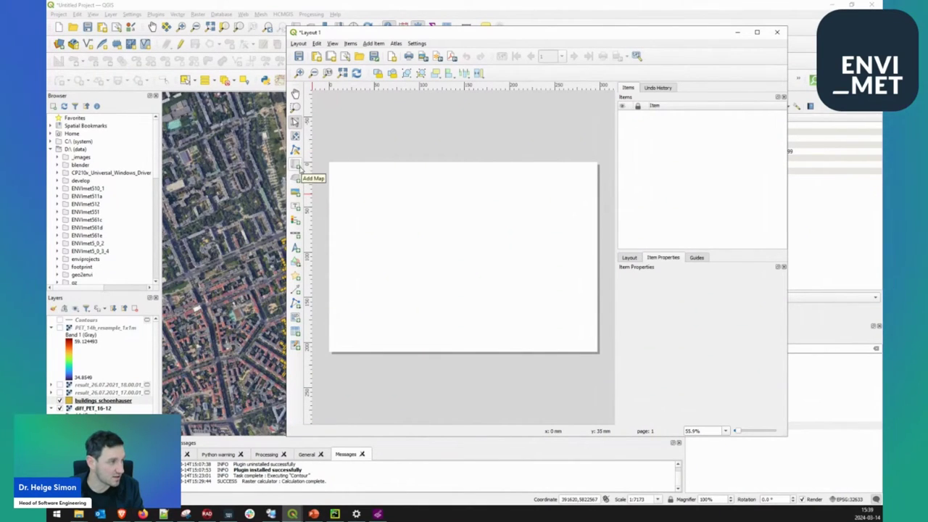
left_click(297, 167)
left_click_drag(339, 180, 507, 318)
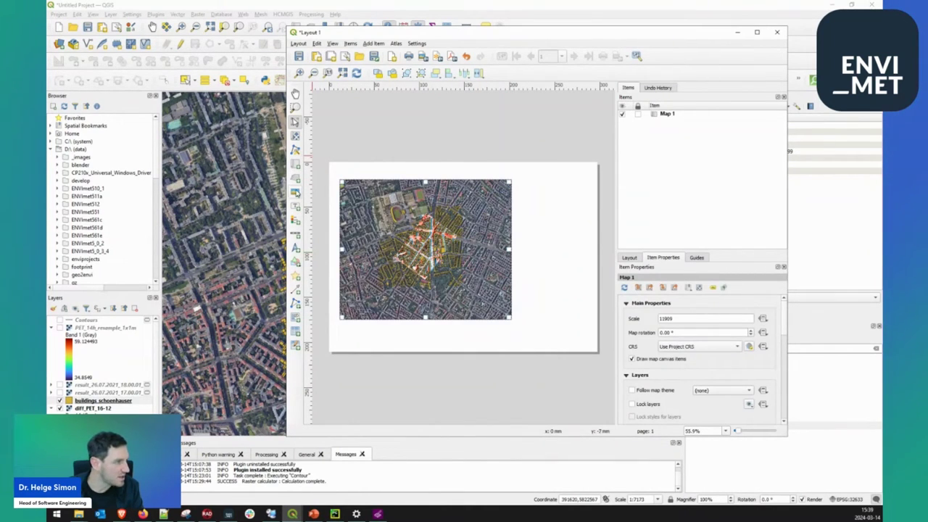
Add a scale bar below the middle of the map and a north arrow below its left corner.
left_click(295, 234)
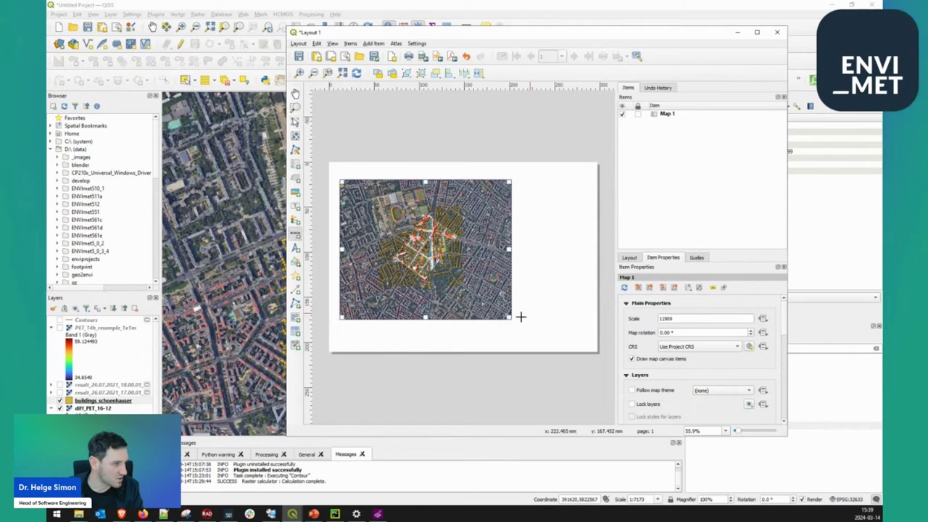
left_click_drag(399, 326, 484, 350)
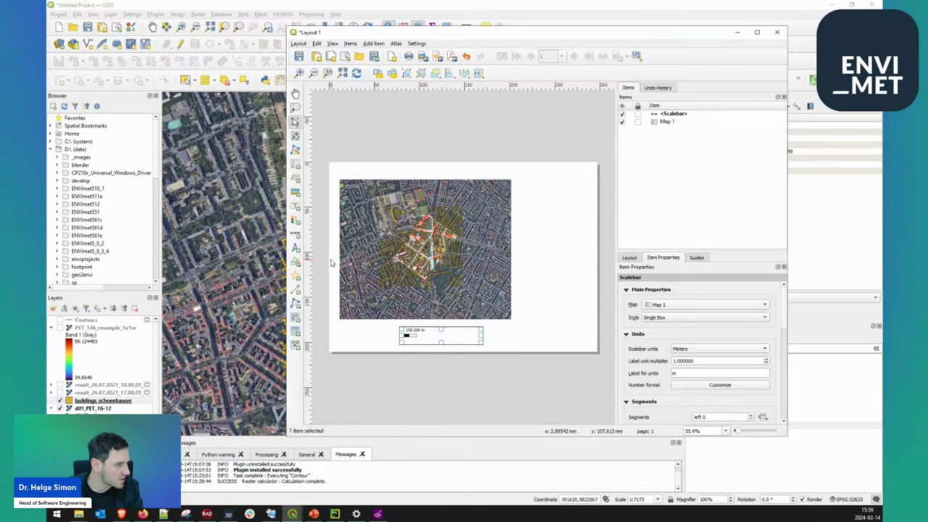
left_click(295, 247)
left_click_drag(344, 321, 367, 338)
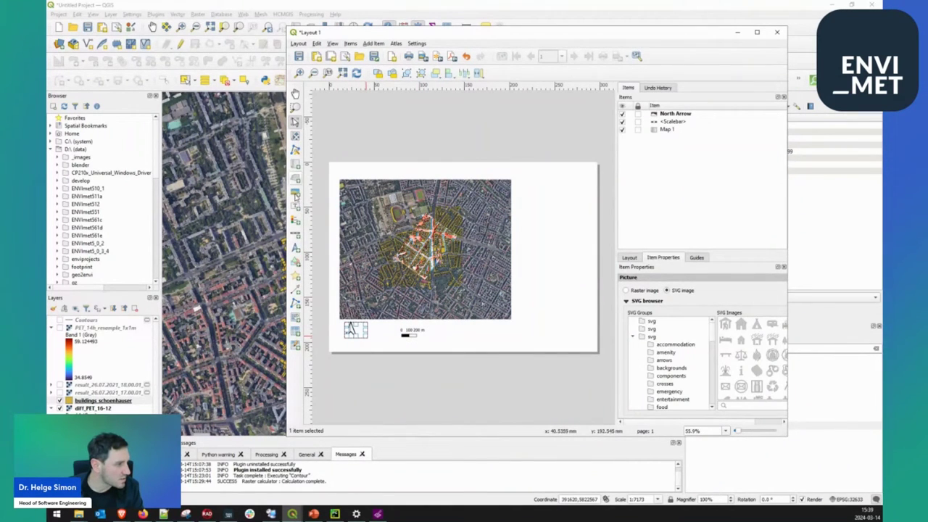
Add a legend beside the map's right edge, then extend it upward and widen it toward the page edge.
left_click(295, 220)
left_click_drag(519, 183, 579, 319)
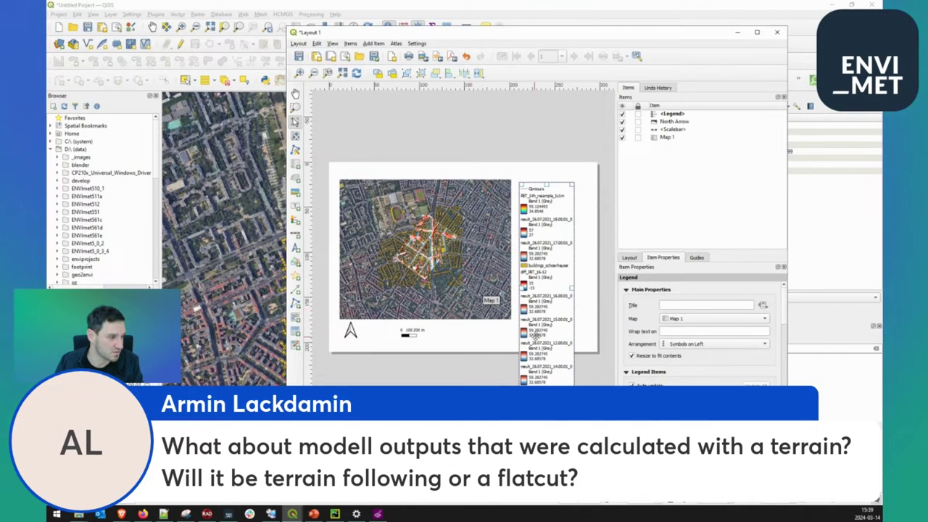
left_click_drag(548, 188, 548, 177)
left_click_drag(575, 278, 584, 278)
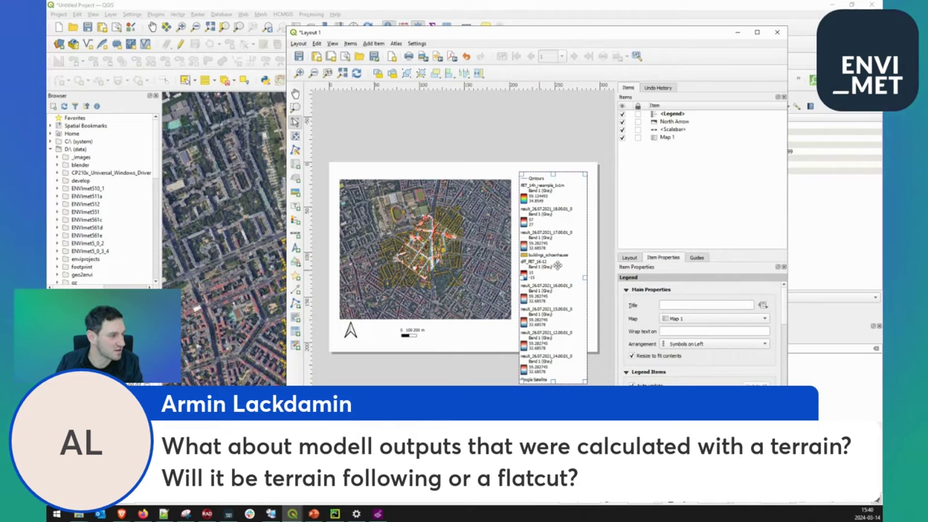
Minimize the print layout and open the simulation results loader in the Geodata to ENVI-met plugin.
left_click(736, 32)
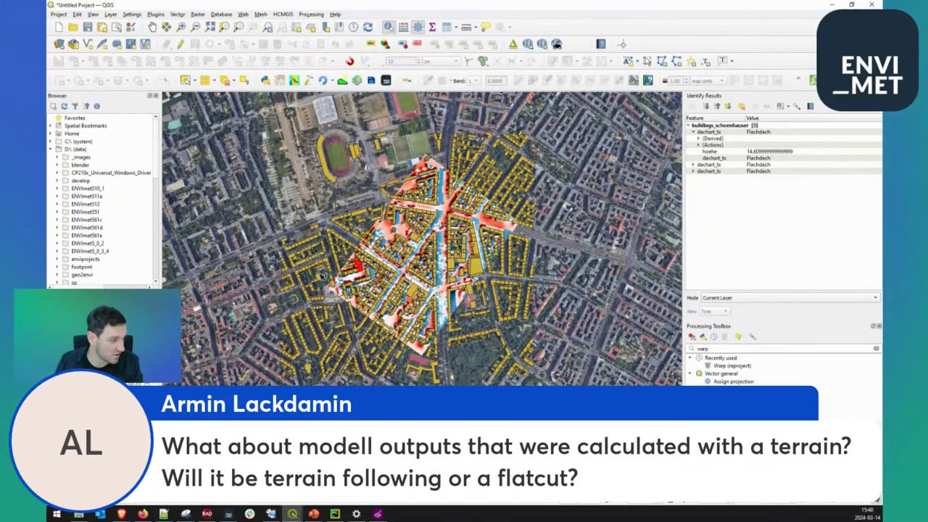
left_click(378, 514)
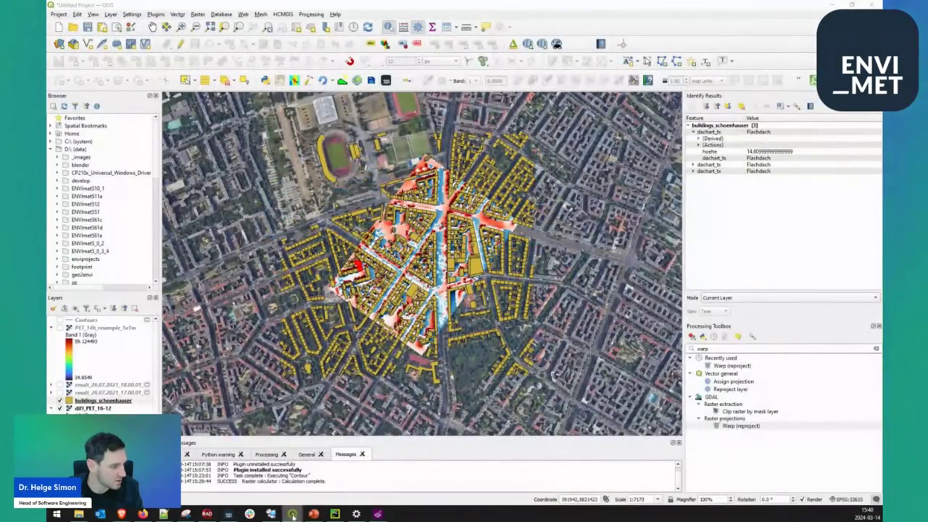
left_click(319, 471)
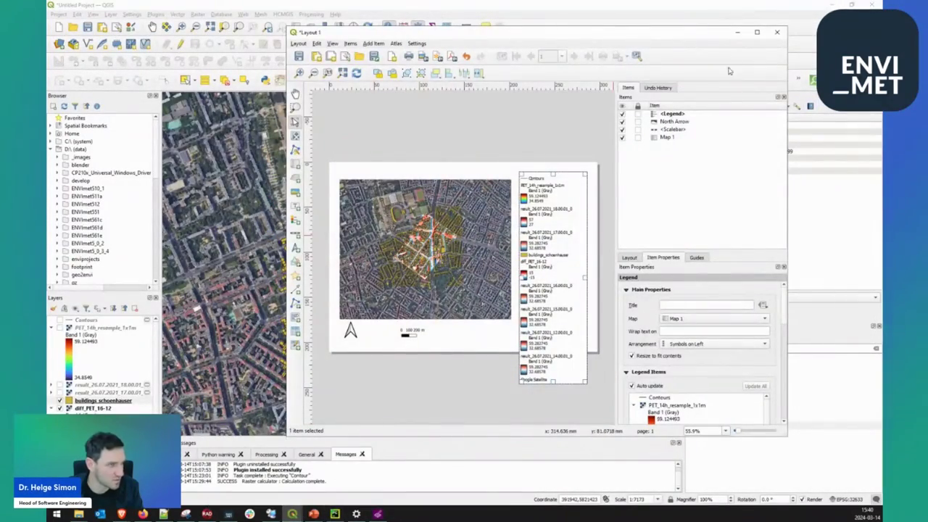
left_click(737, 32)
left_click(386, 80)
left_click(516, 74)
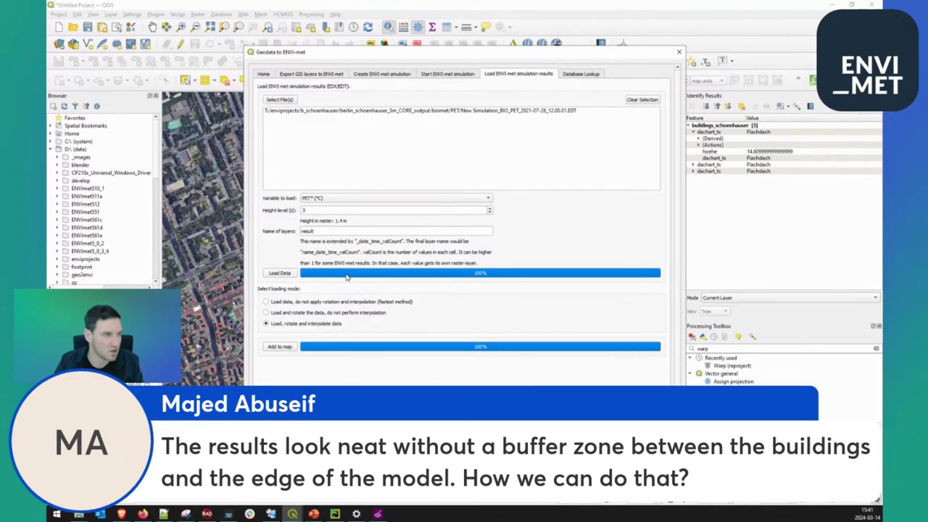
Return to the main map and examine where the buildings meet the outer edge of the PET difference raster.
left_click(379, 15)
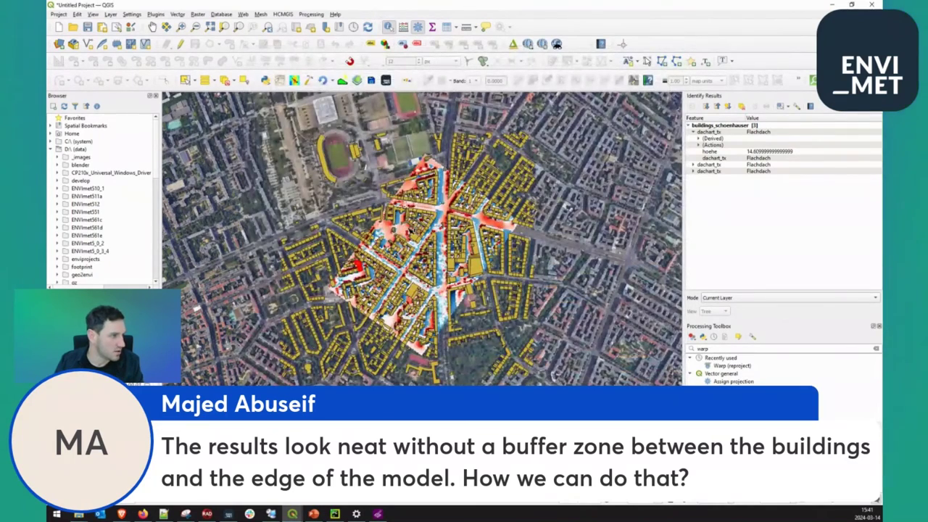
scroll(407, 229, "up", 1)
scroll(402, 239, "down", 1)
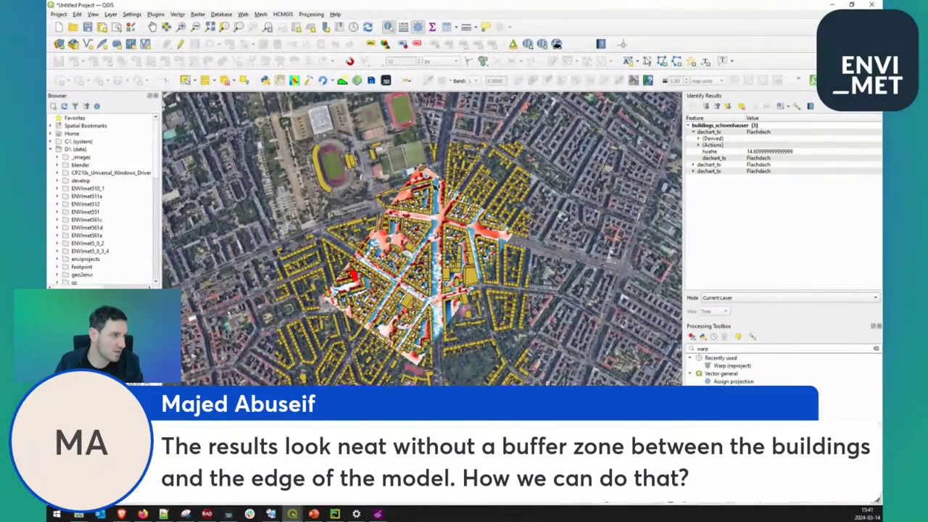
scroll(436, 181, "up", 1)
scroll(437, 177, "up", 1)
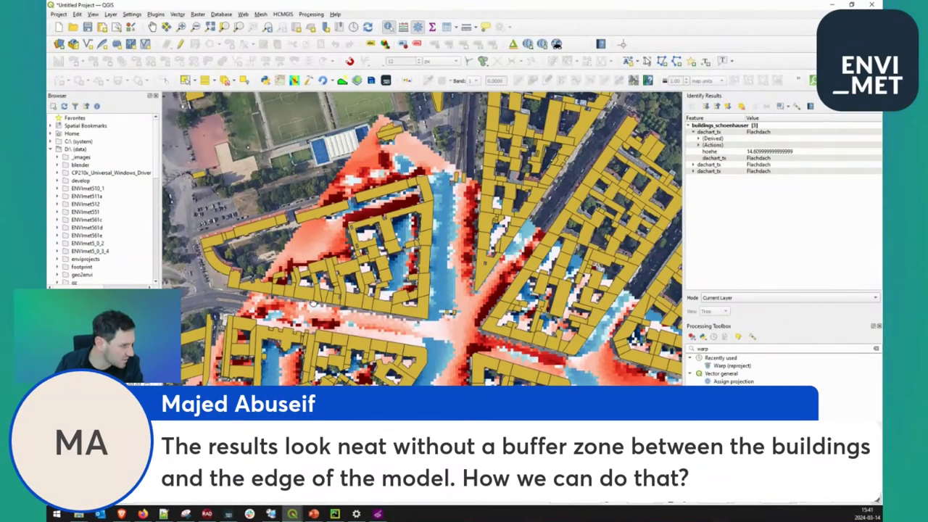
scroll(316, 303, "up", 1)
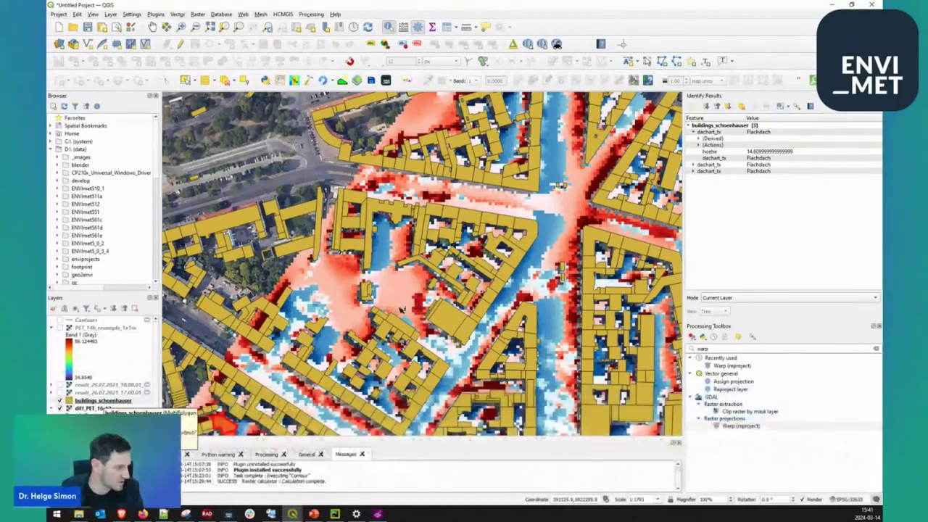
scroll(423, 264, "down", 2)
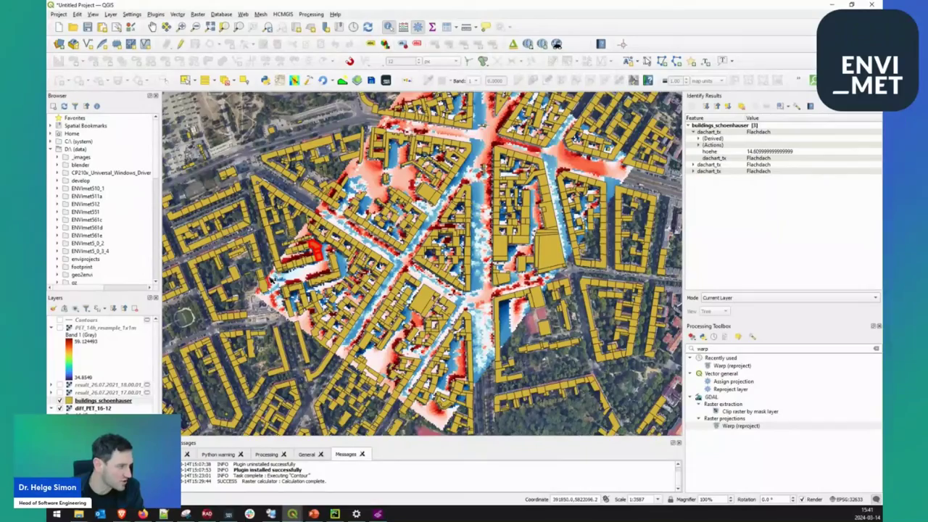
scroll(273, 280, "up", 1)
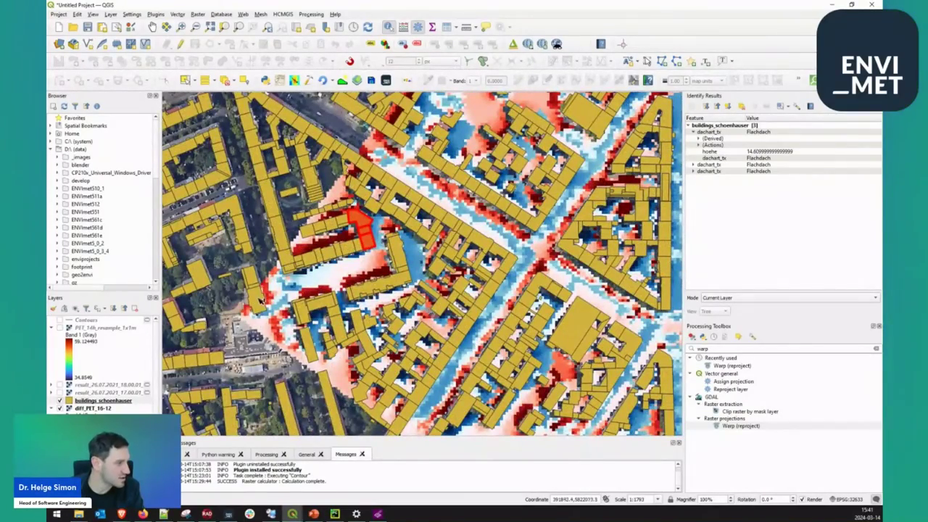
left_click_drag(434, 424, 407, 337)
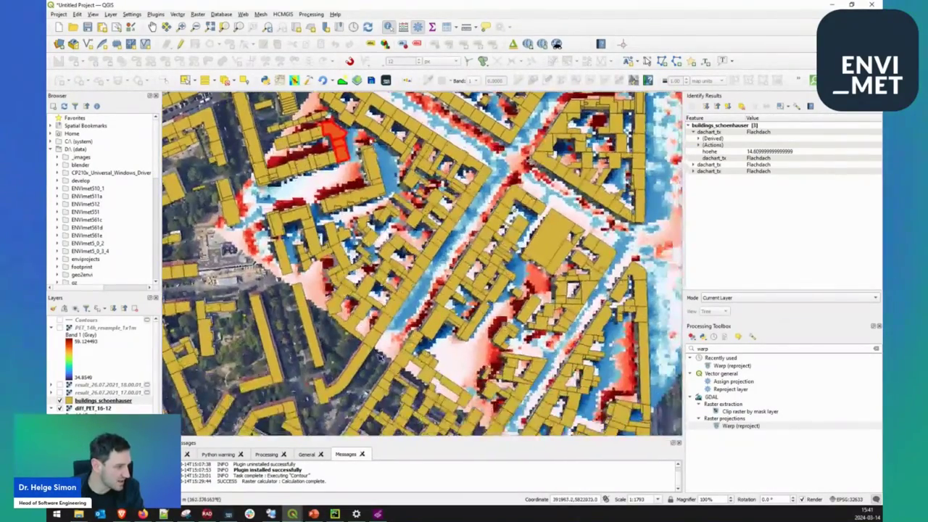
Compare the model's southwestern border with the buildings_schoenhauser layer hidden and shown again.
scroll(377, 336, "up", 1)
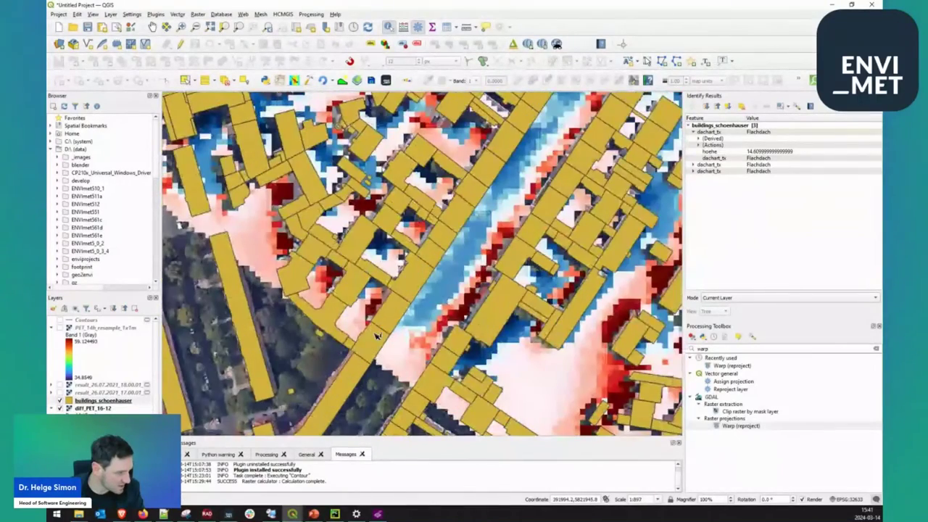
left_click(68, 400)
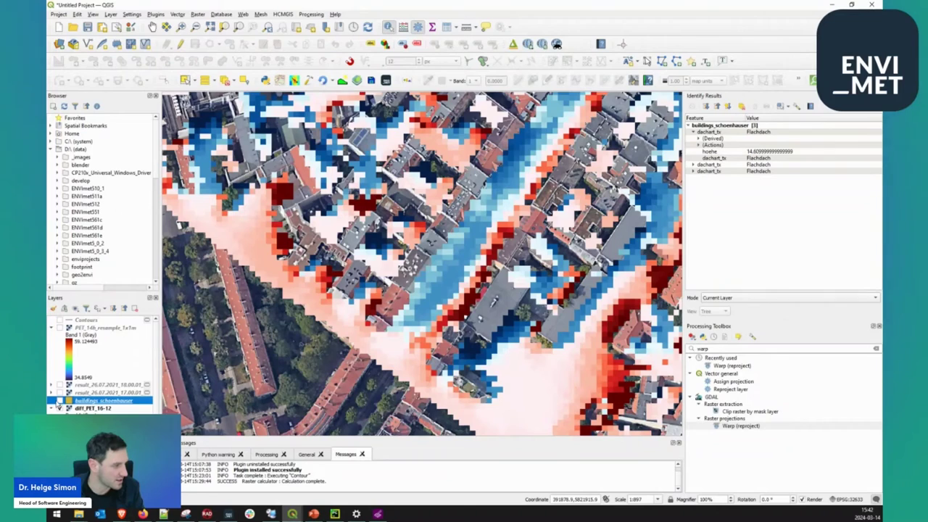
left_click(60, 401)
Open the plugin's additional gridding settings for exporting GIS layers and highlight the number of border grid cells cleared of buildings.
mouse_move(292, 514)
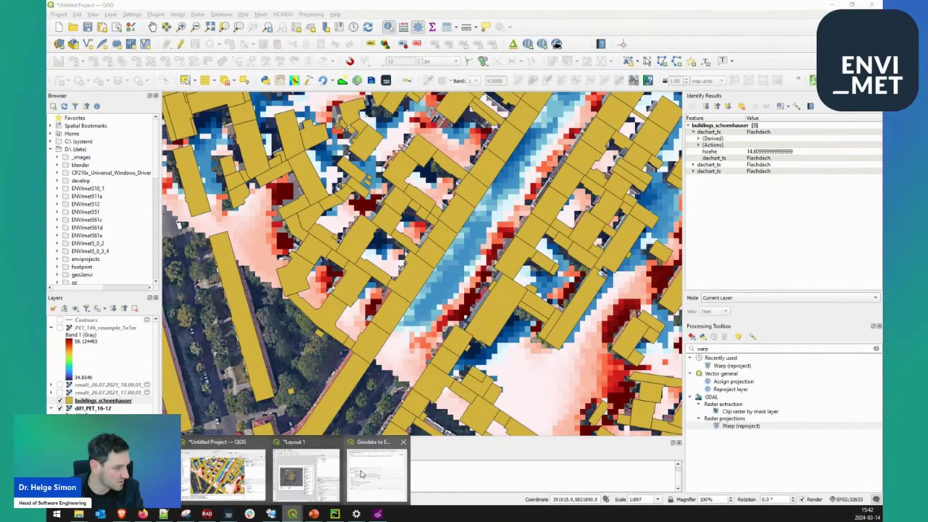
left_click(361, 473)
left_click(263, 74)
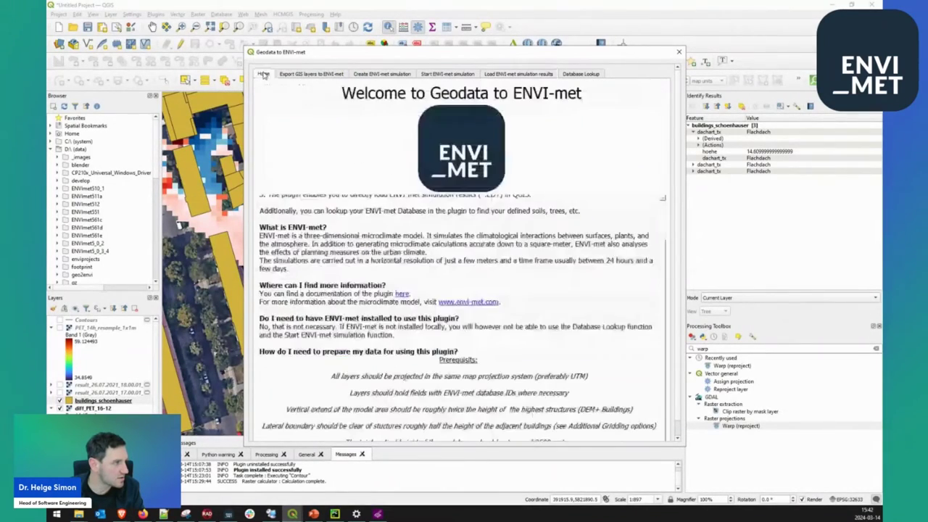
left_click(297, 74)
left_click(344, 117)
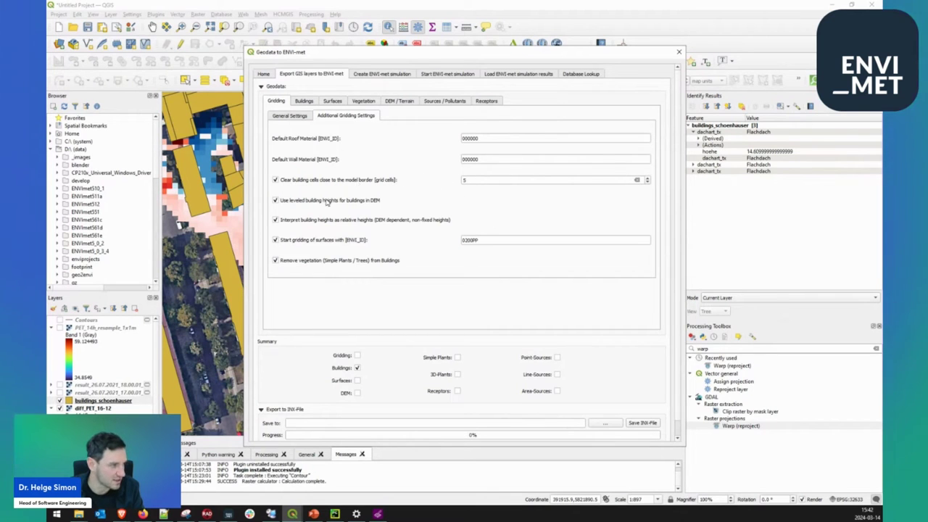
left_click_drag(398, 52, 522, 37)
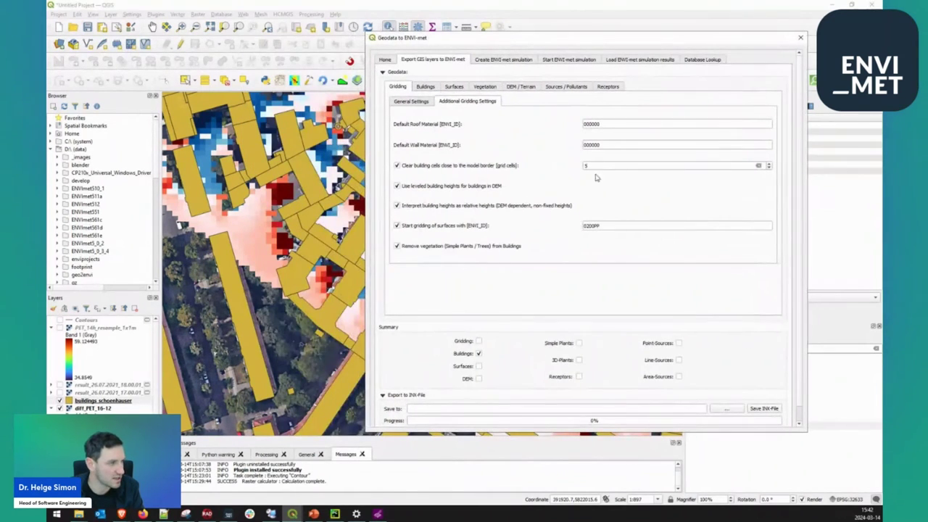
double_click(590, 166)
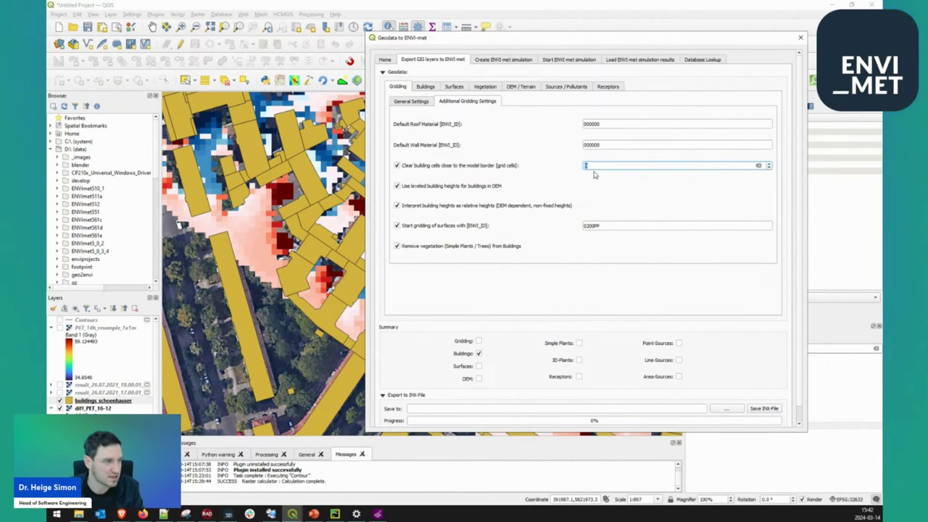
Return to the map and hide the buildings_schoenhauser layer above the PET difference raster.
left_click(283, 276)
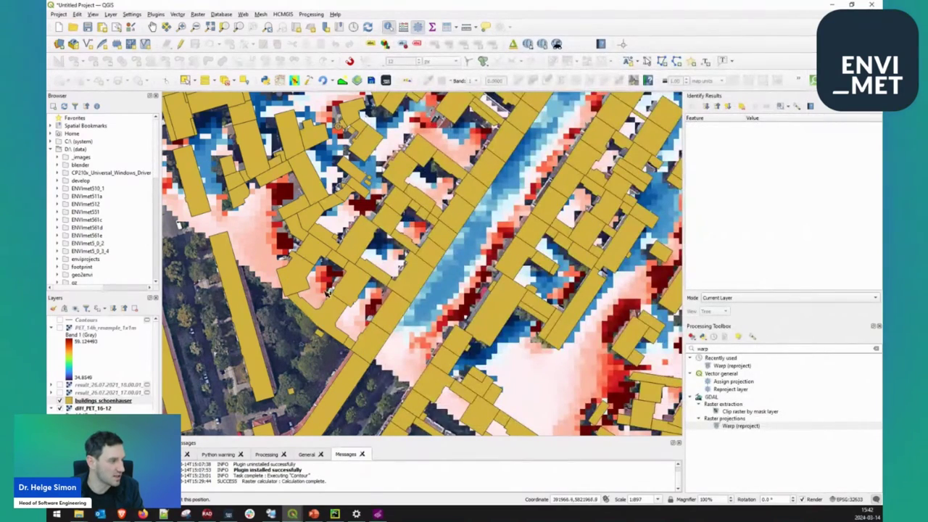
scroll(310, 289, "down", 2)
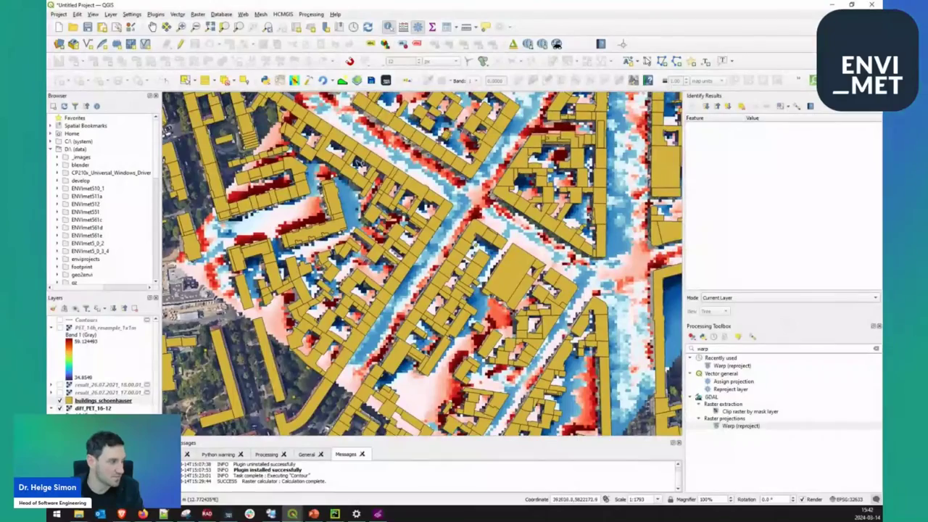
left_click_drag(329, 94, 320, 158)
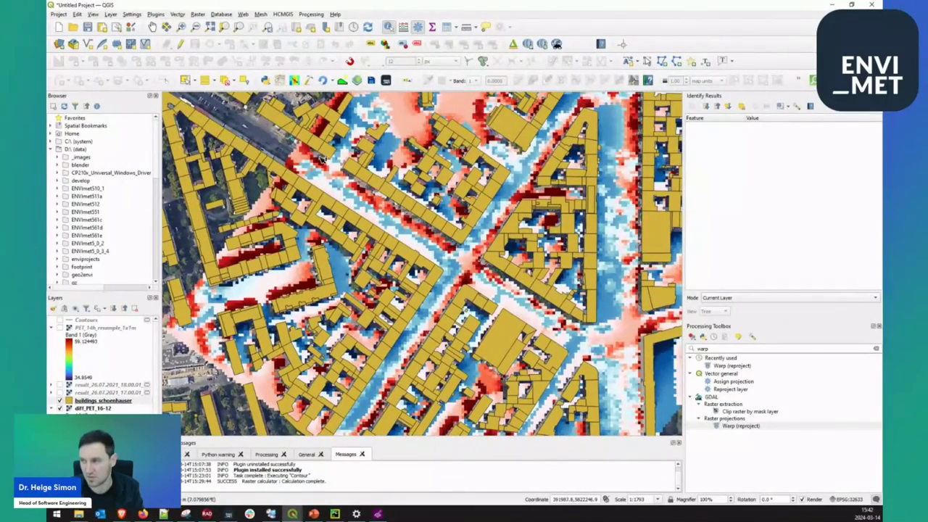
scroll(329, 183, "down", 2)
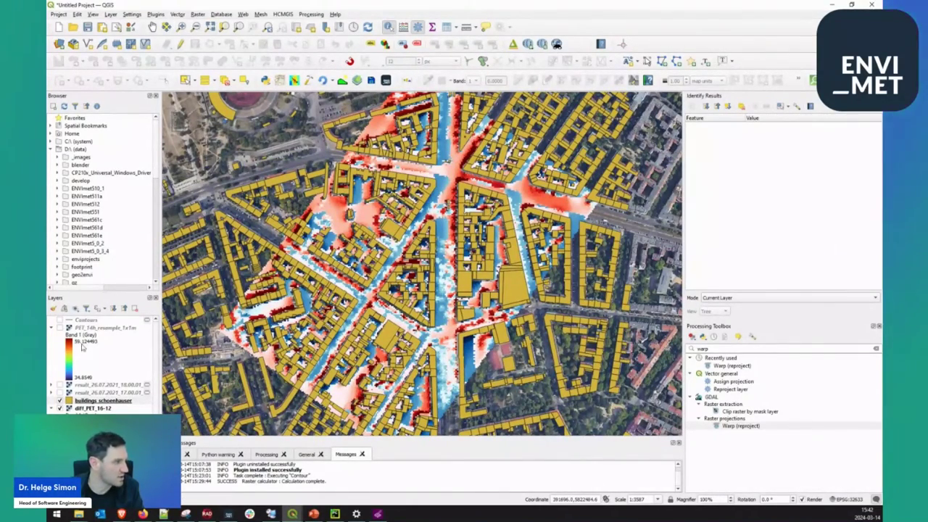
left_click(59, 400)
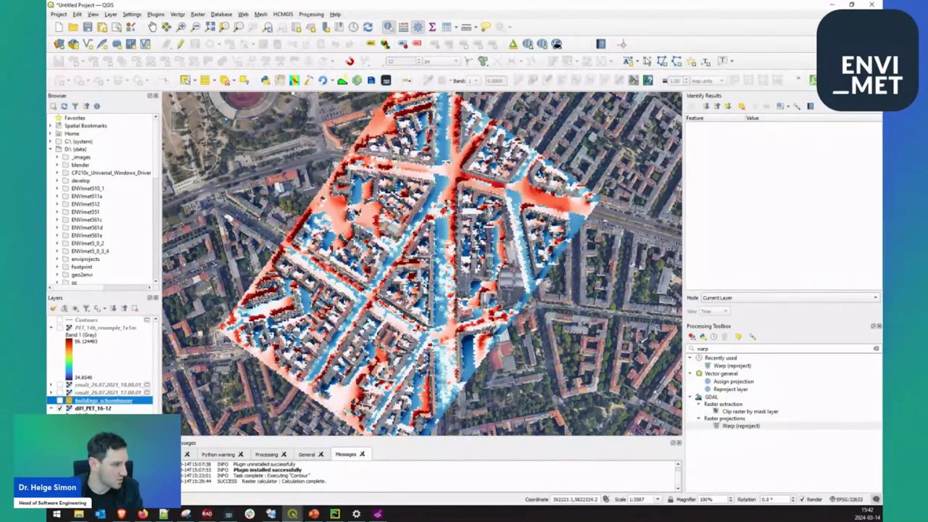
Try defining a clipping extent drawn over the PET difference map in Clip Raster by Extent, then close the tool without running it.
left_click(198, 14)
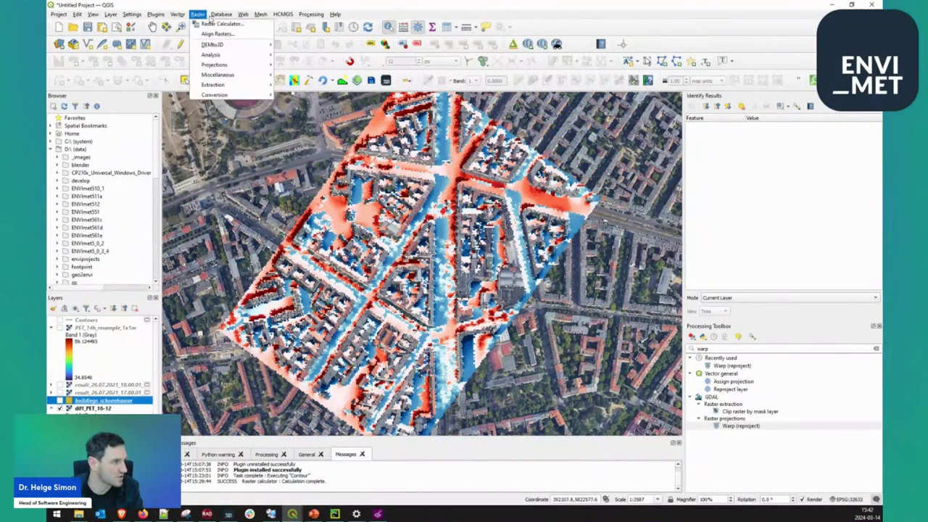
mouse_move(226, 85)
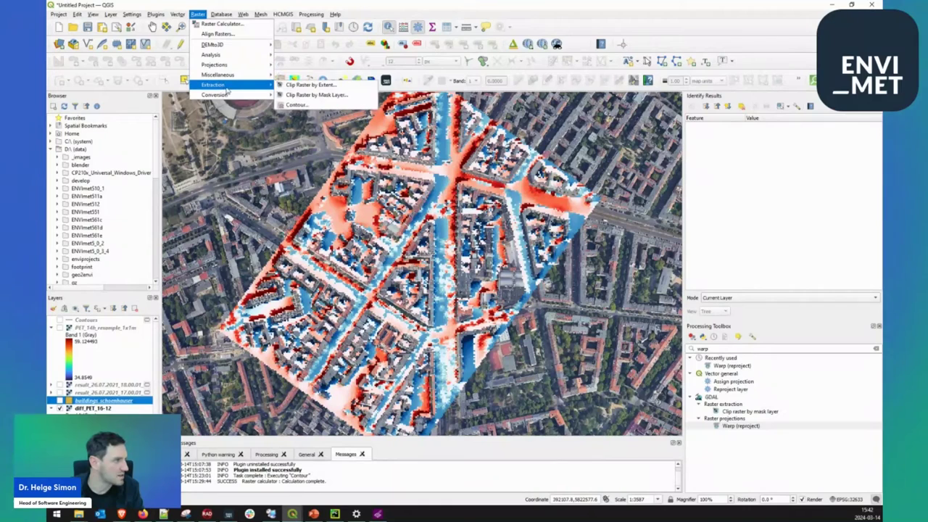
left_click(305, 87)
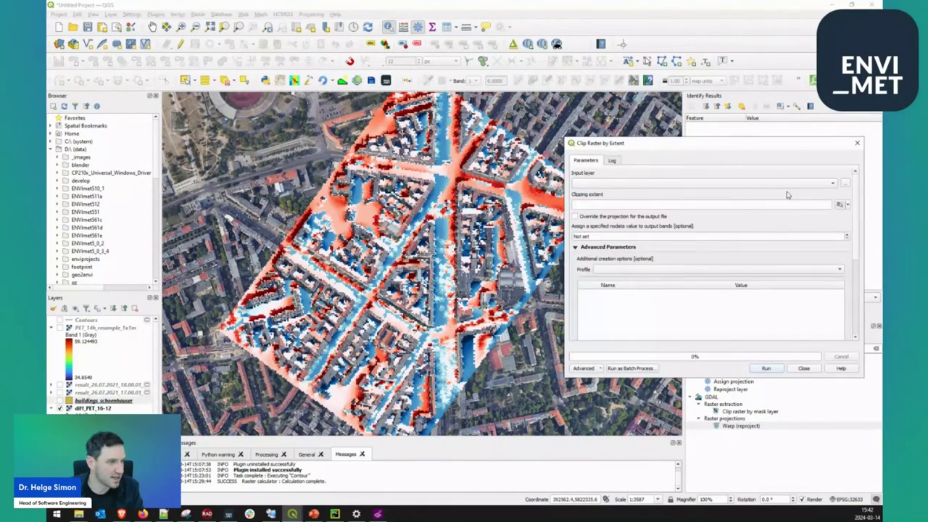
left_click(847, 205)
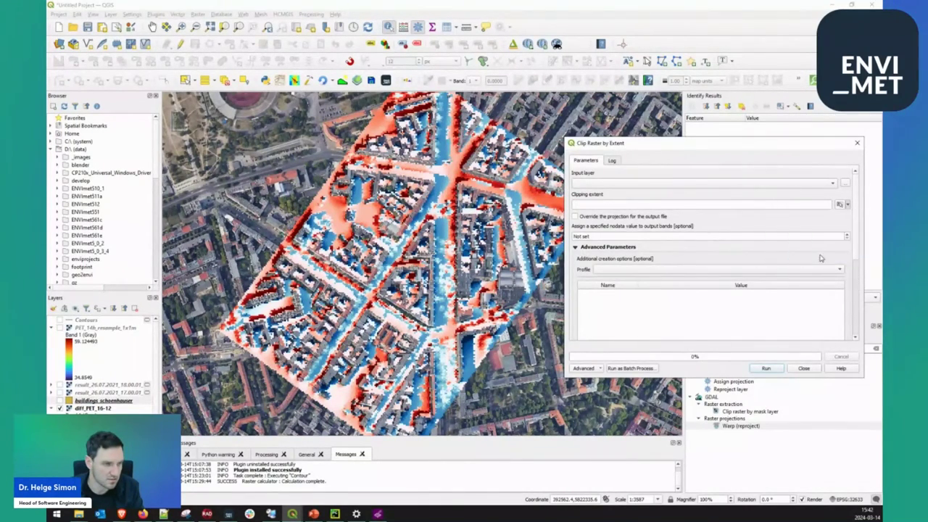
left_click(803, 255)
left_click_drag(507, 294, 510, 297)
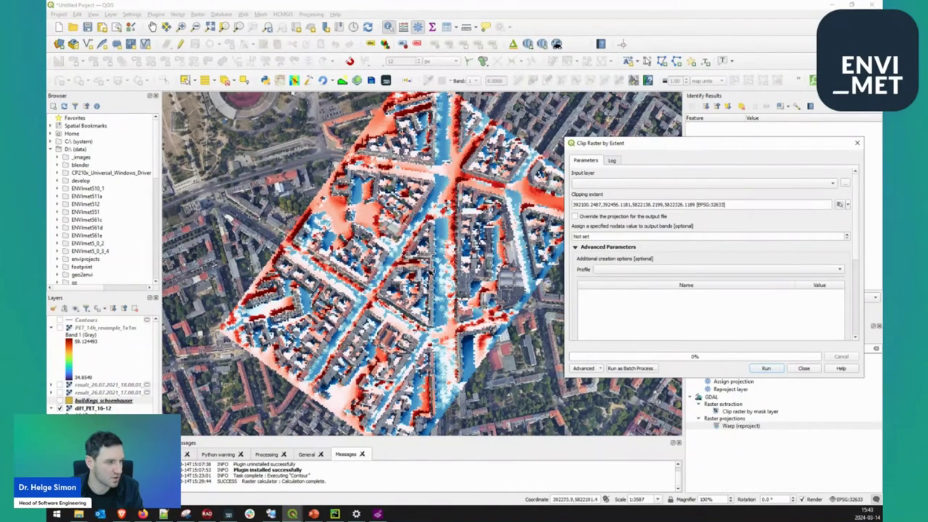
left_click(805, 369)
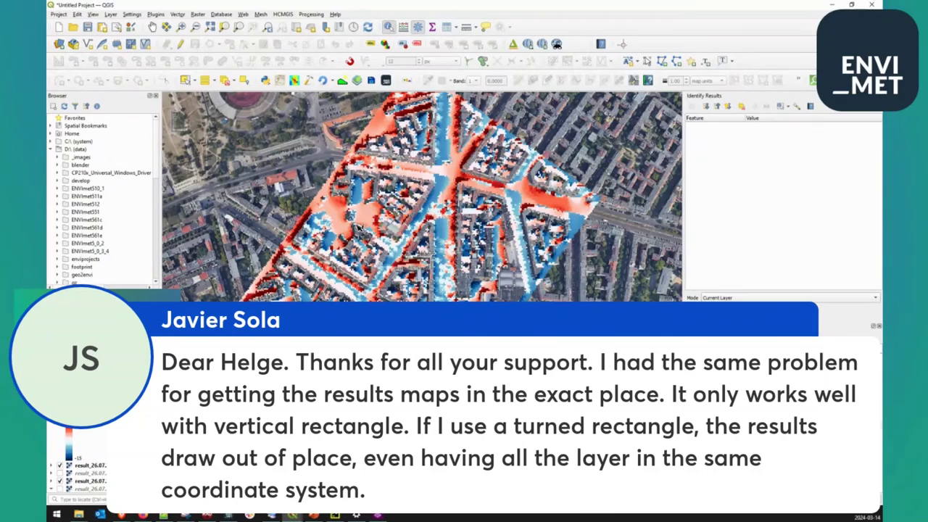
Look up WGS 84 / UTM zone 33N (EPSG:32633) in the project's CRS settings and cancel the dialog.
scroll(329, 250, "down", 5)
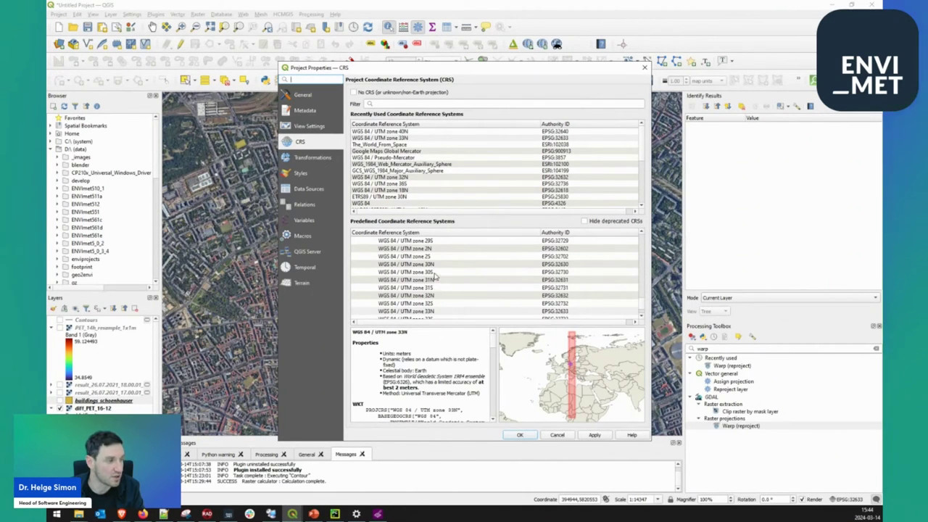
left_click(442, 311)
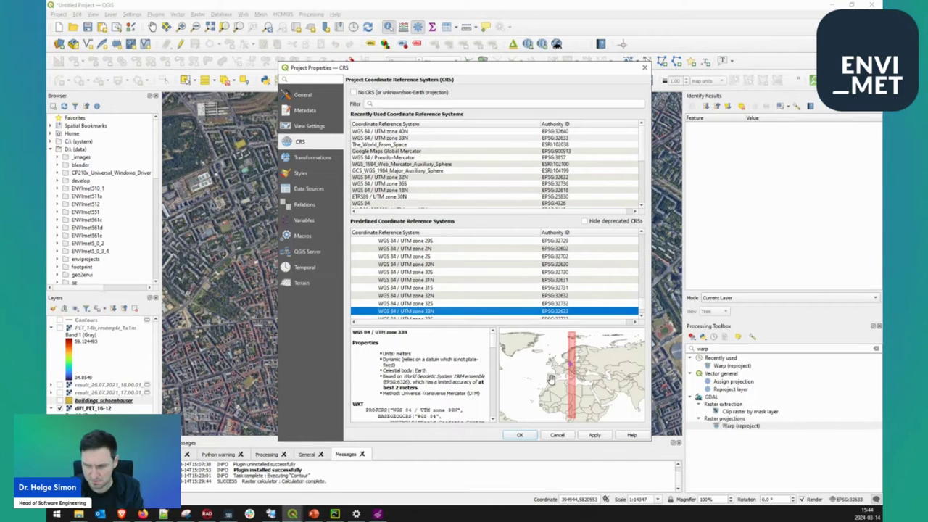
left_click(559, 435)
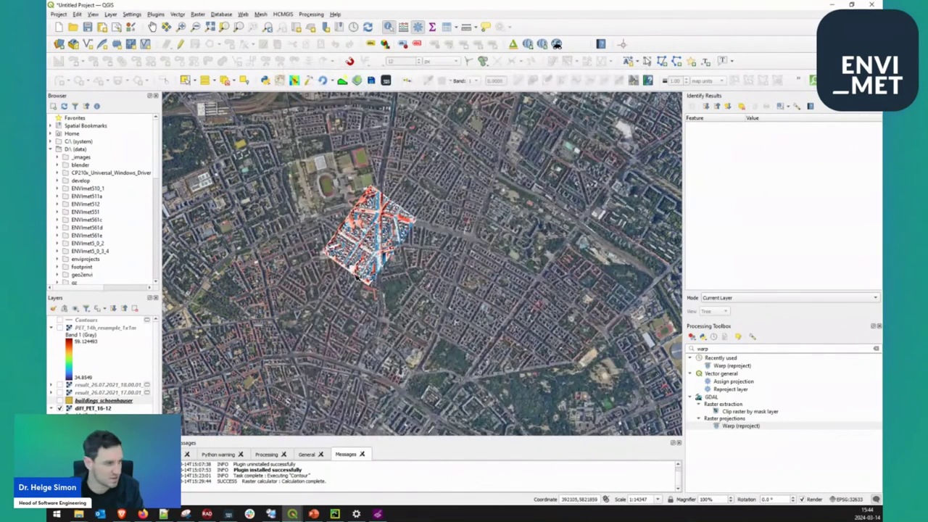
Center the map on the model area and select the diff_PET_16-12 layer.
left_click_drag(388, 265, 458, 288)
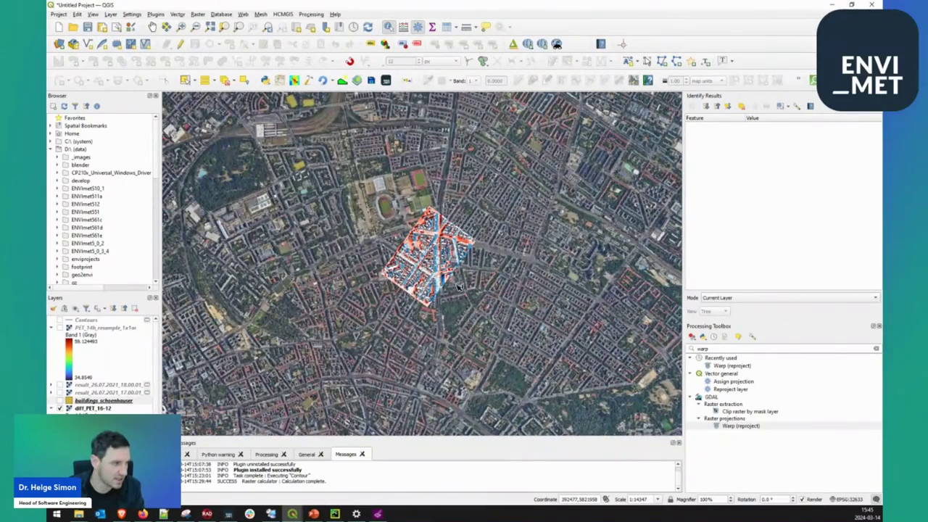
scroll(437, 262, "up", 1)
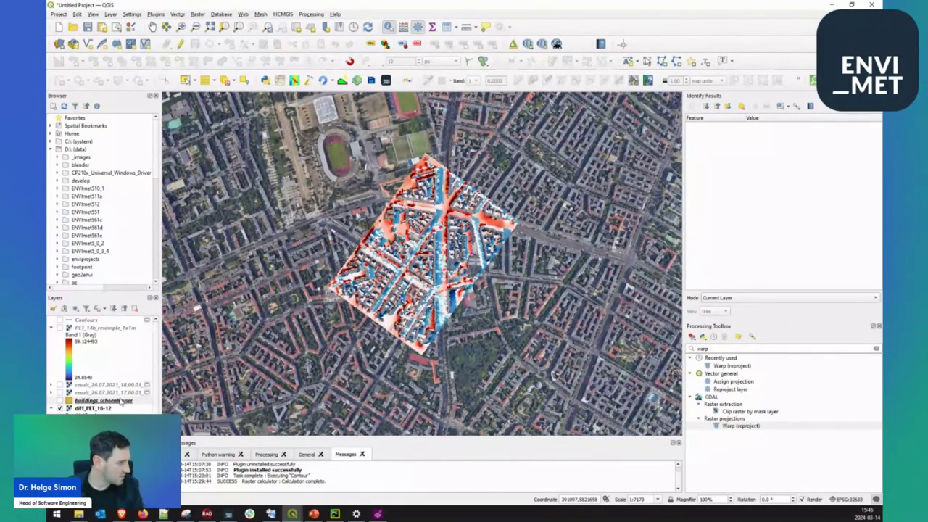
left_click(86, 409)
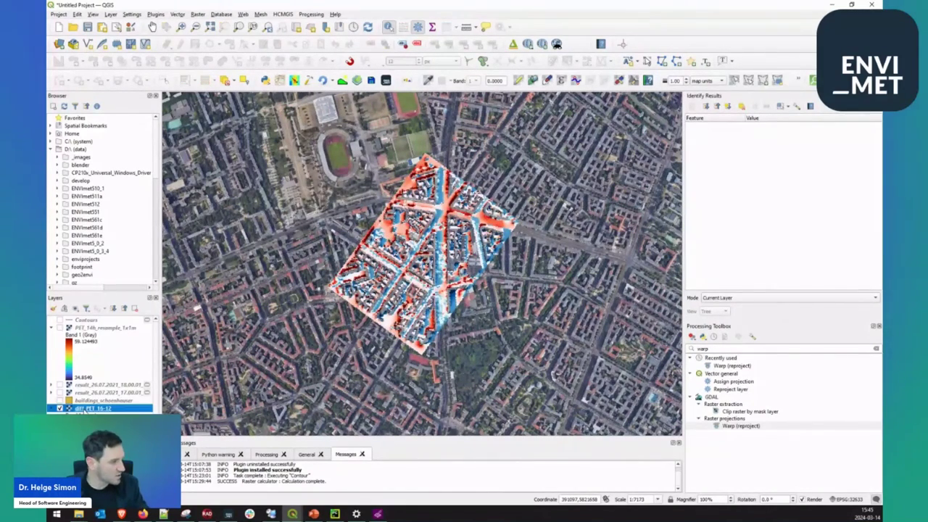
Remove the result_26.07.2021_18.00.01 and result_26.07.2021_17.00.01 layers from the project.
left_click(105, 392)
left_click(106, 385, "shift")
left_click(135, 308)
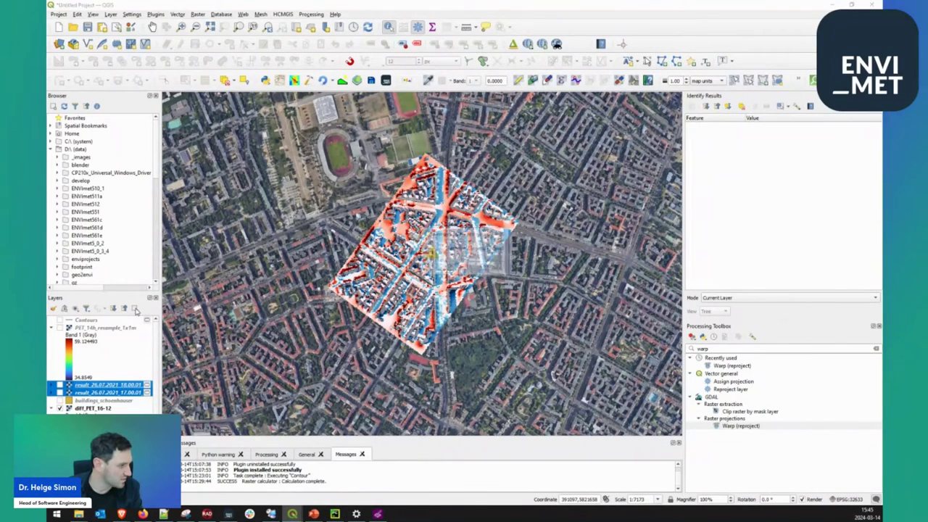
left_click(450, 270)
Remove the diff_PET_16-12 layer and the result layers listed beneath it down to the Google Satellite basemap.
left_click(86, 392)
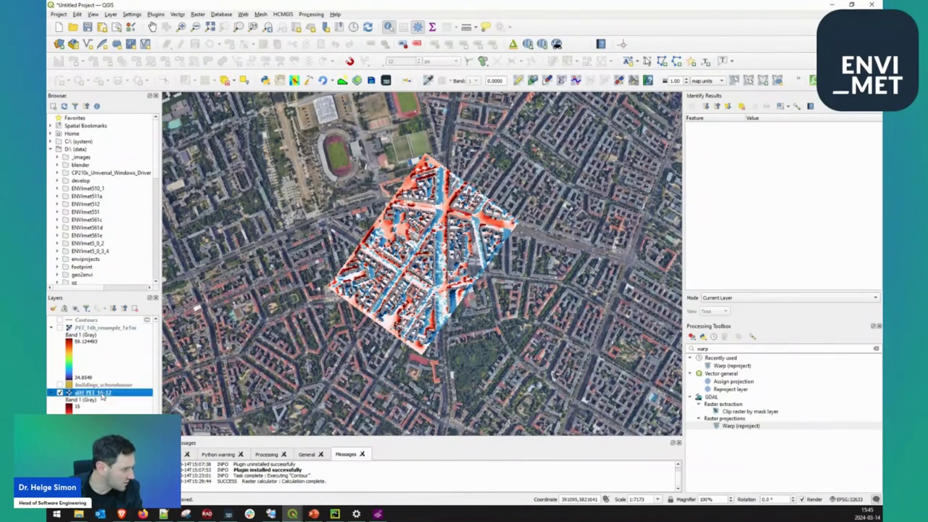
scroll(86, 377, "down", 1)
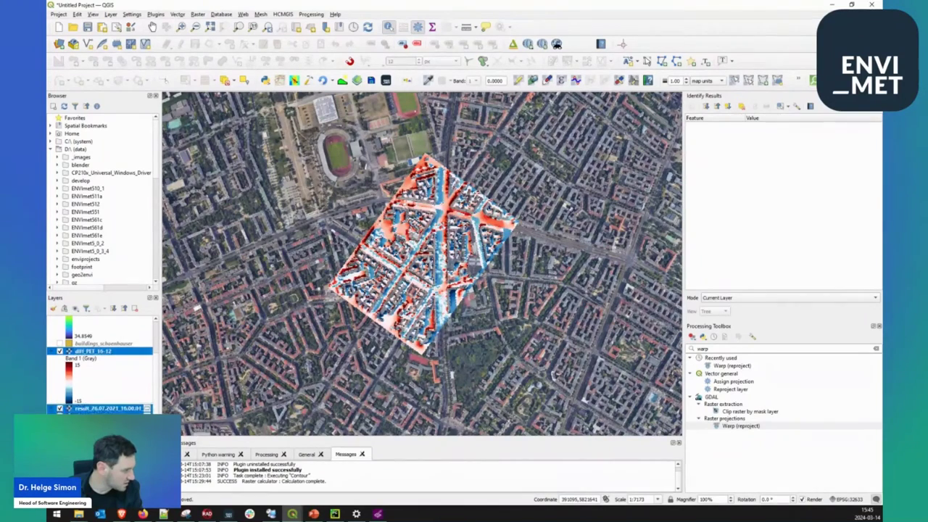
left_click(134, 309)
left_click(436, 272)
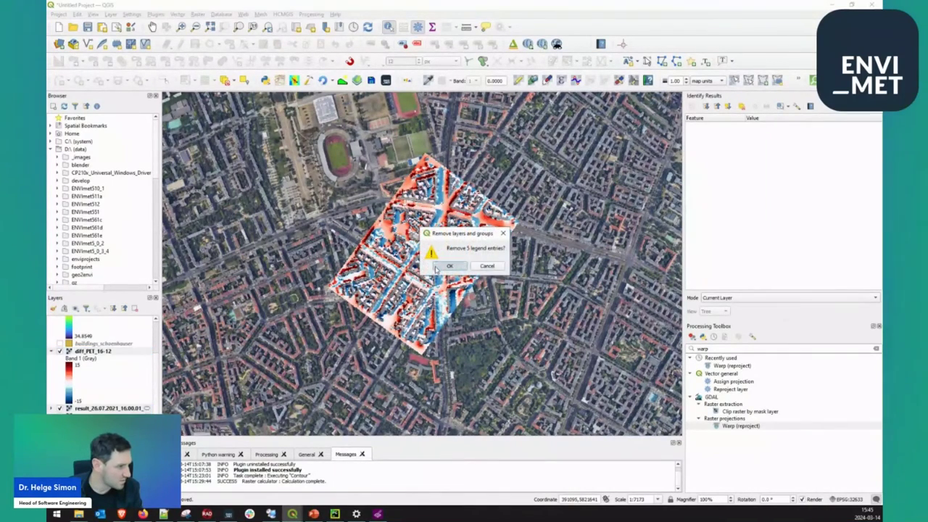
Place buildings_schoenhauser above PET_14h_resample_1x1m in the layer order and show both layers on the map.
left_click_drag(92, 384, 87, 330)
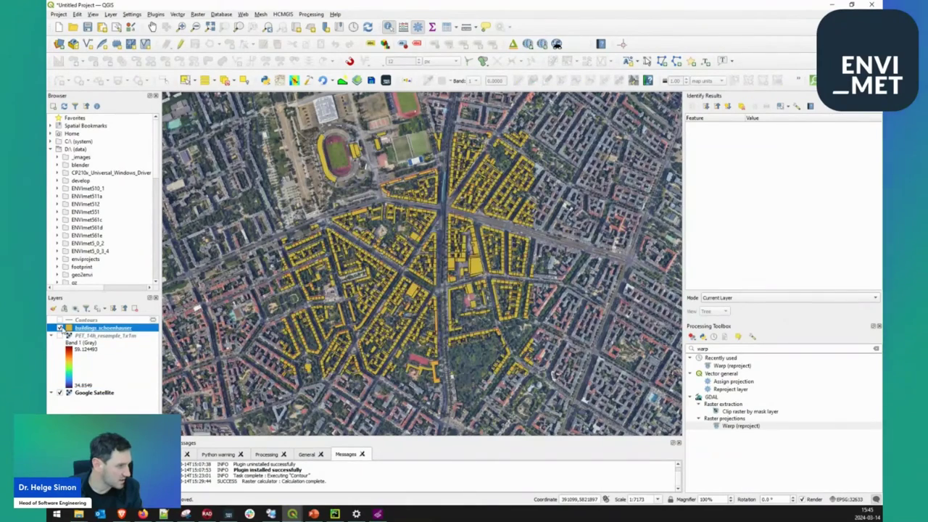
left_click(61, 337)
scroll(389, 269, "up", 1)
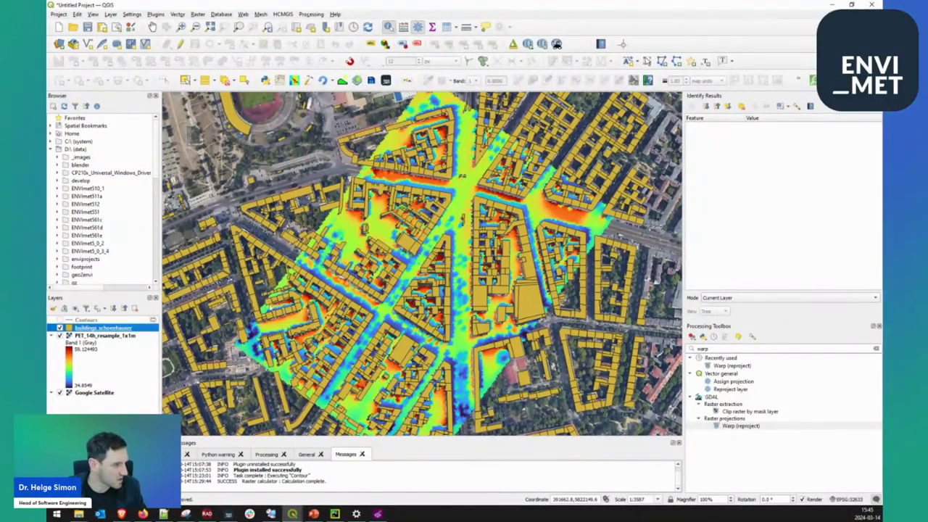
Style the buildings_schoenhauser layer with the 2.5D renderer, using the hoehe field as the height.
left_click(647, 128)
left_click(646, 135)
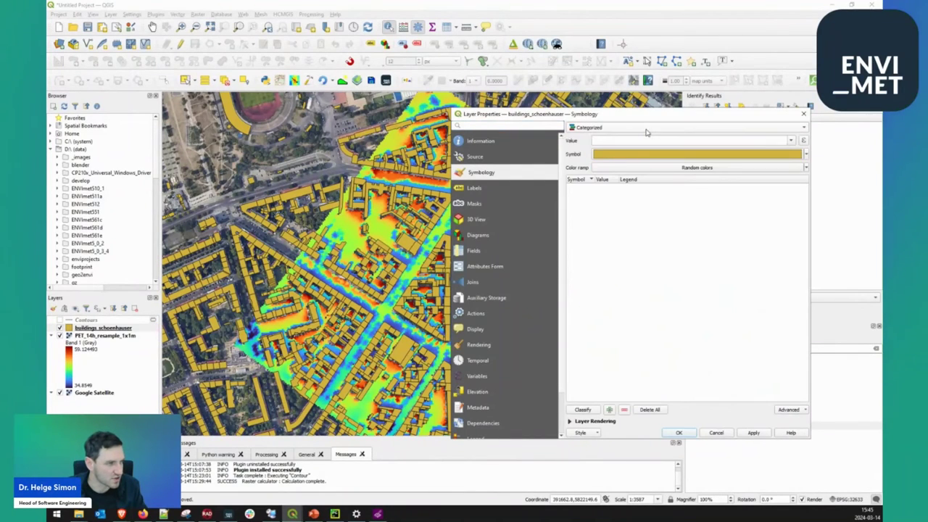
left_click(647, 128)
left_click(609, 177)
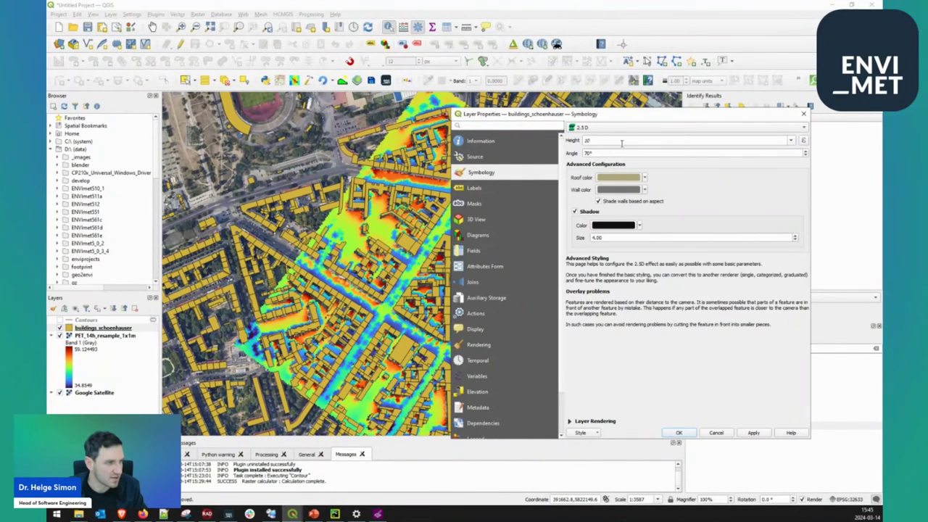
left_click(790, 140)
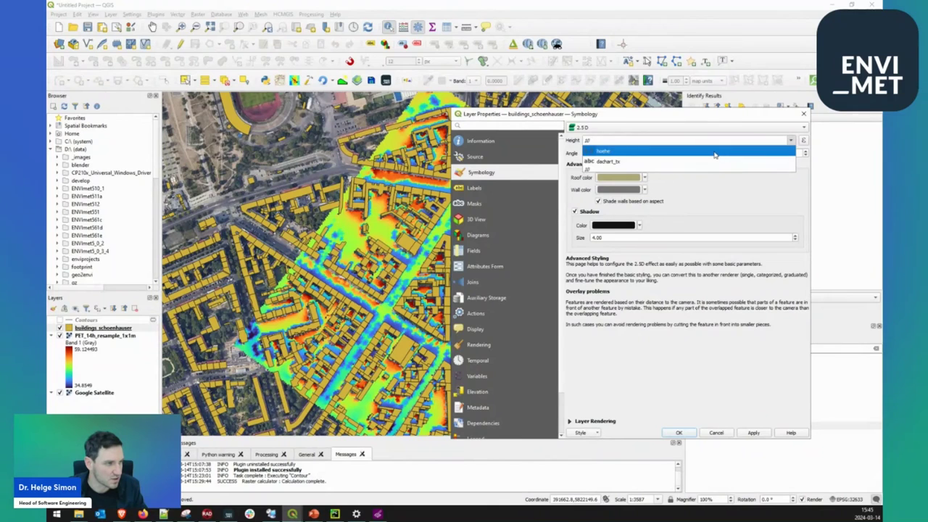
left_click(716, 150)
left_click(753, 433)
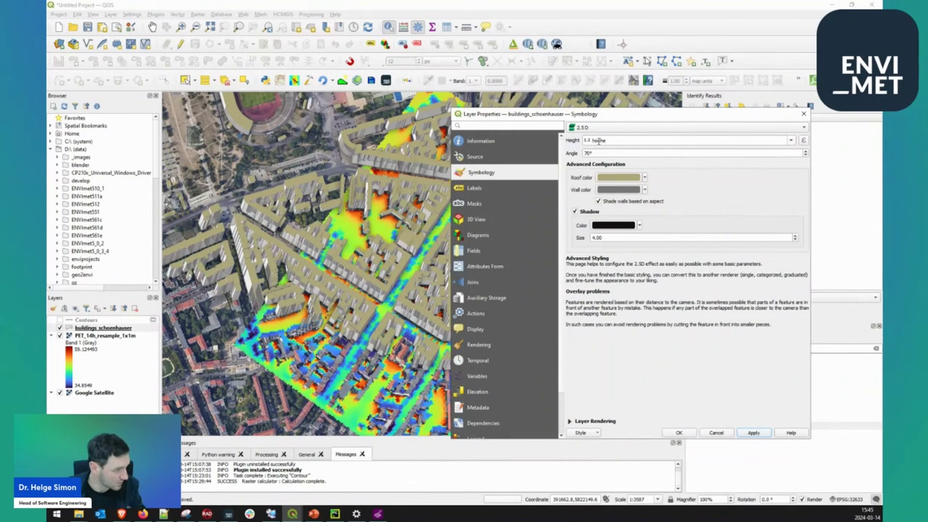
key("Escape")
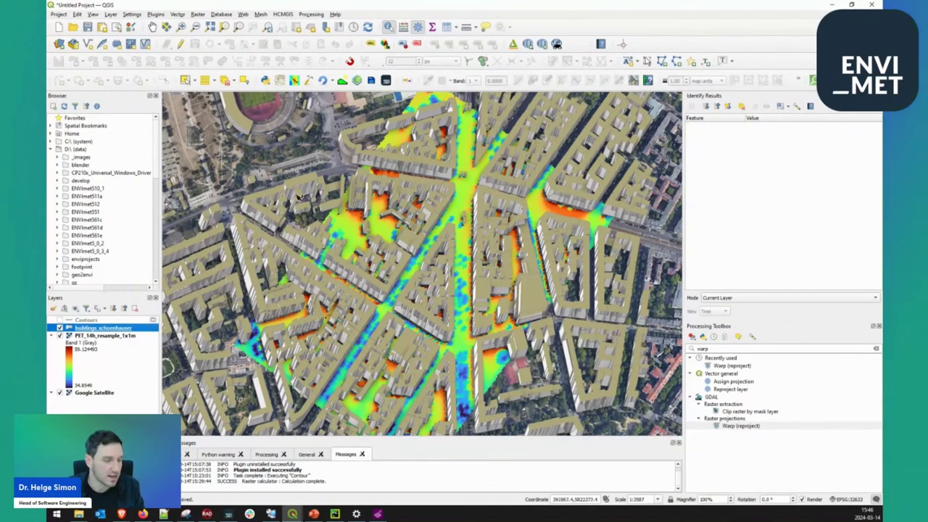
Look up the qgis2web plugin among the installed plugins and review its description of web map export.
left_click(244, 15)
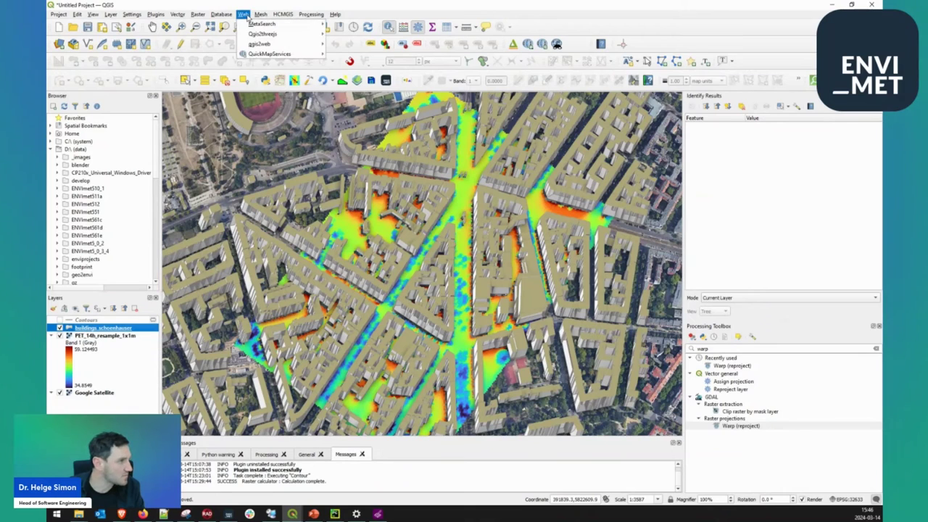
mouse_move(249, 23)
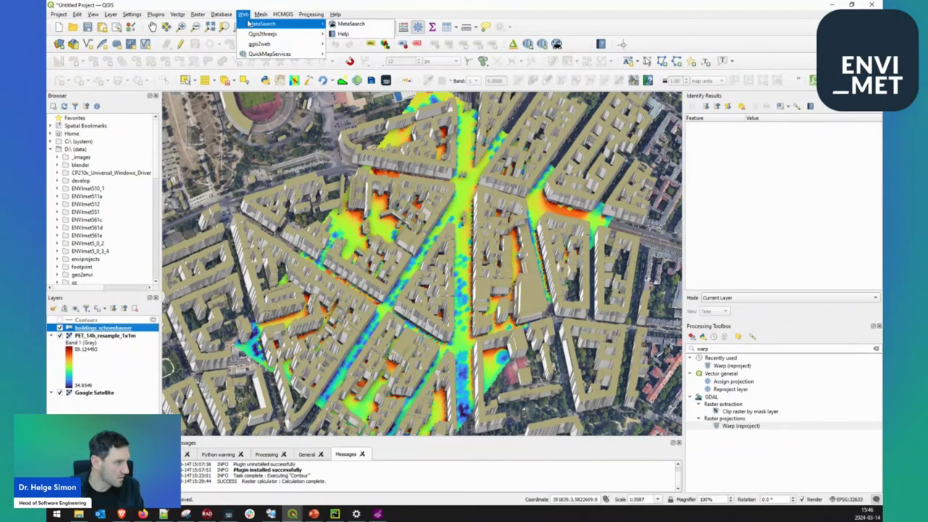
mouse_move(257, 45)
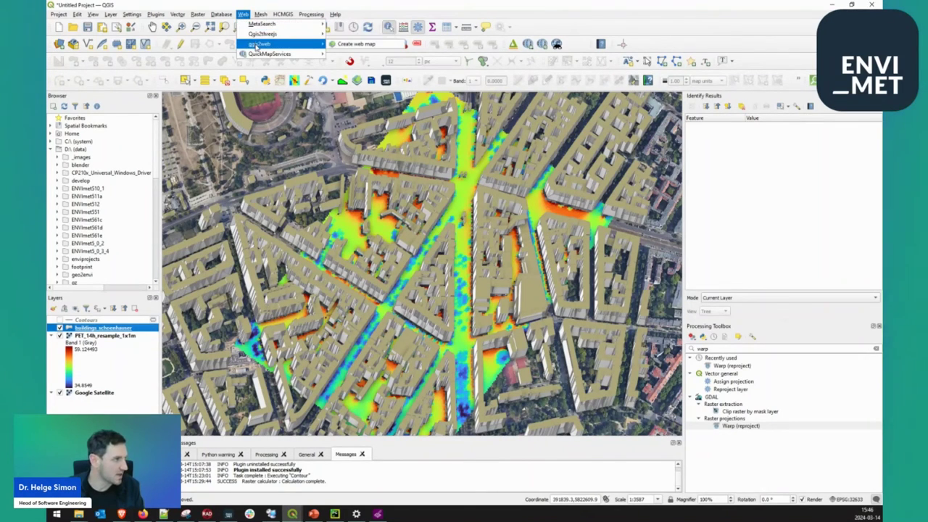
key("Escape")
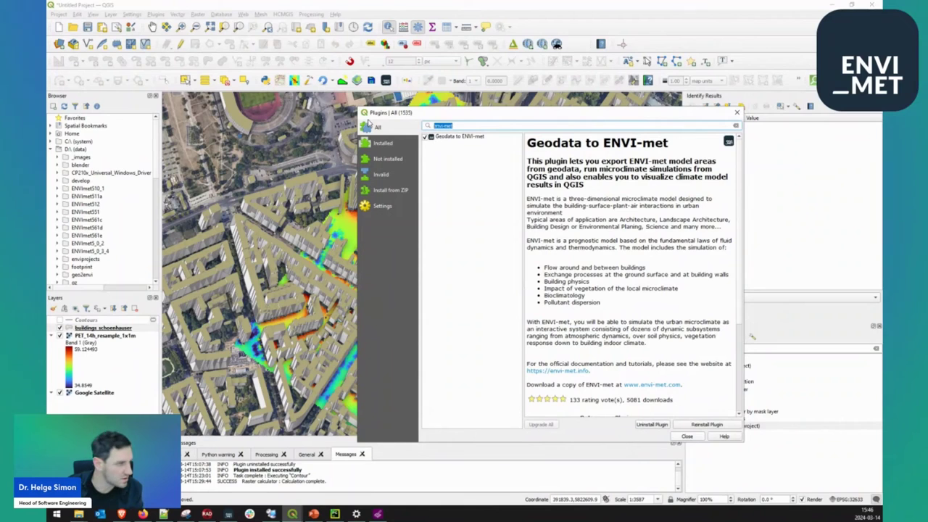
left_click(382, 143)
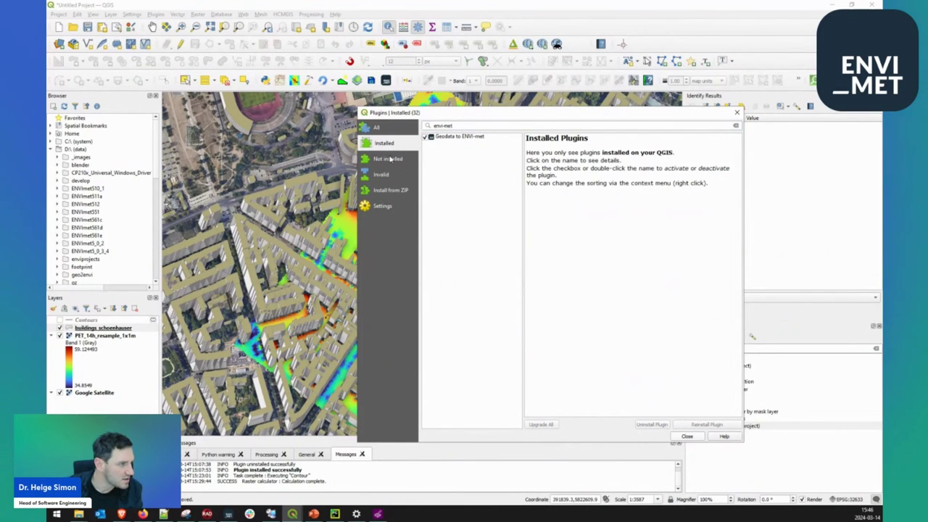
left_click(734, 126)
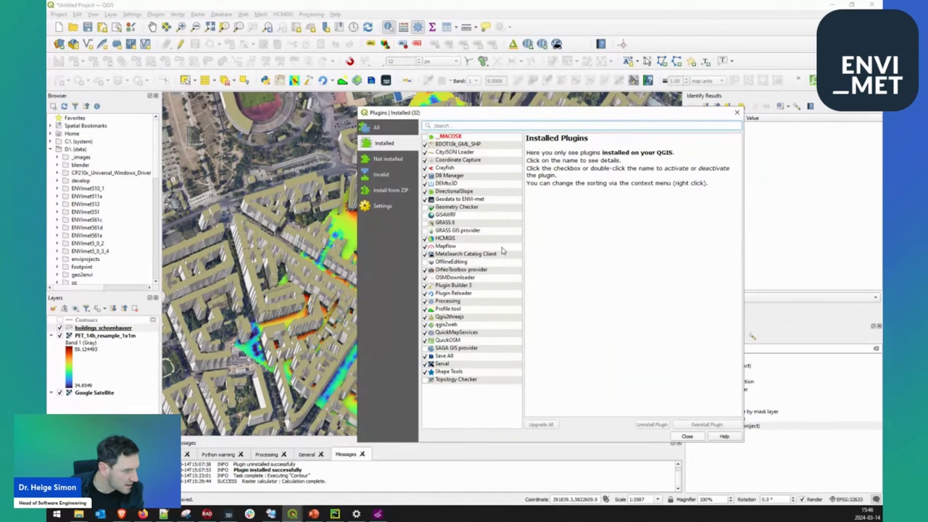
left_click(451, 326)
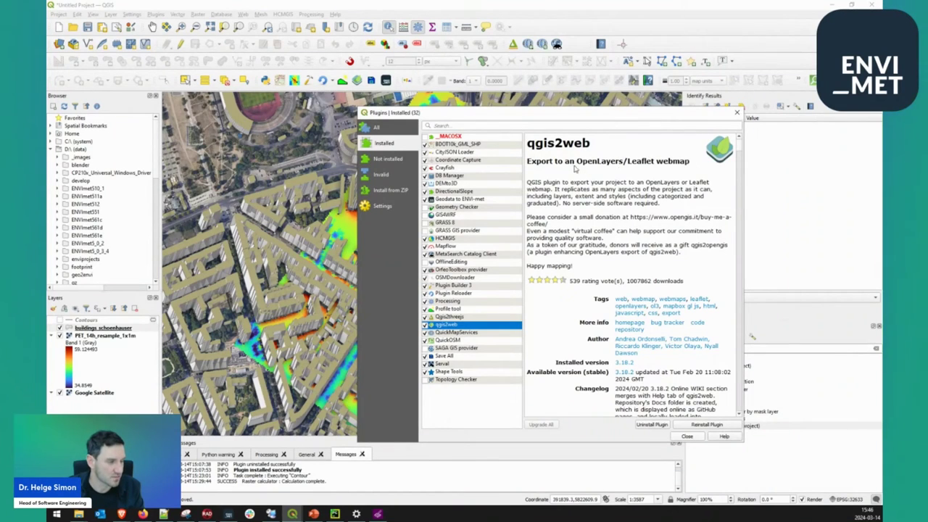
left_click_drag(656, 161, 690, 162)
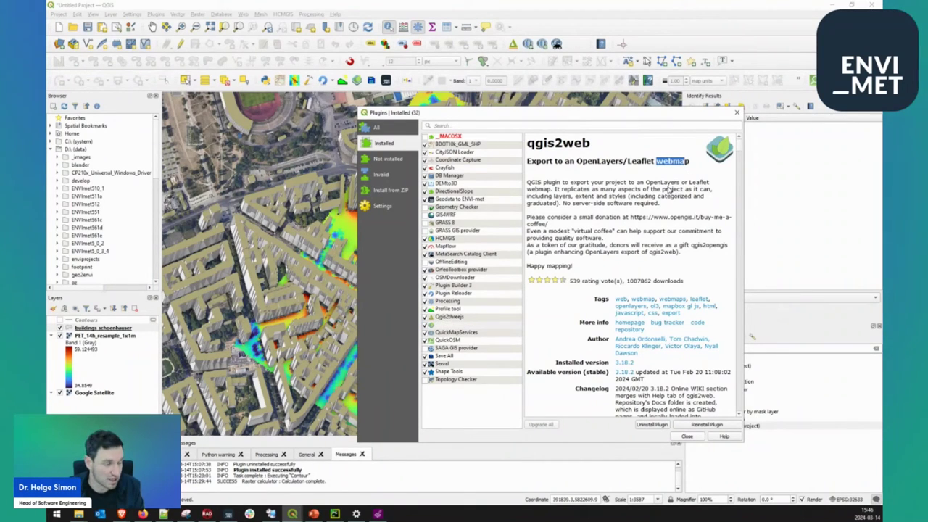
left_click(737, 115)
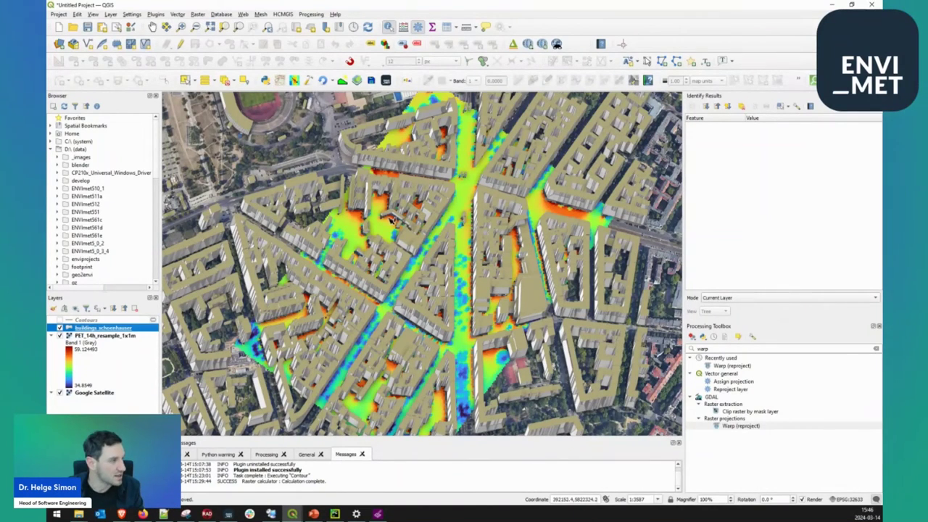
Start a qgis2web web map export in Leaflet format and include the Contours layer.
left_click(242, 14)
left_click(242, 15)
left_click(242, 15)
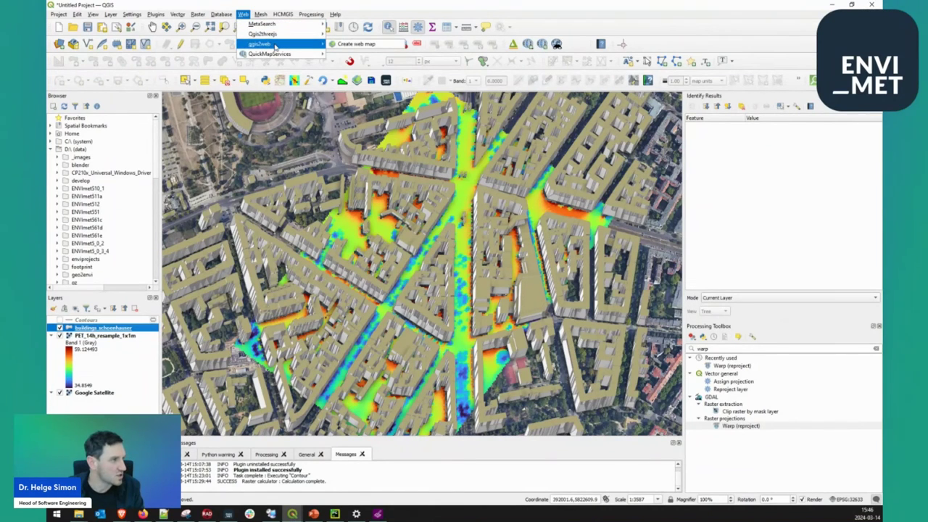
left_click(353, 45)
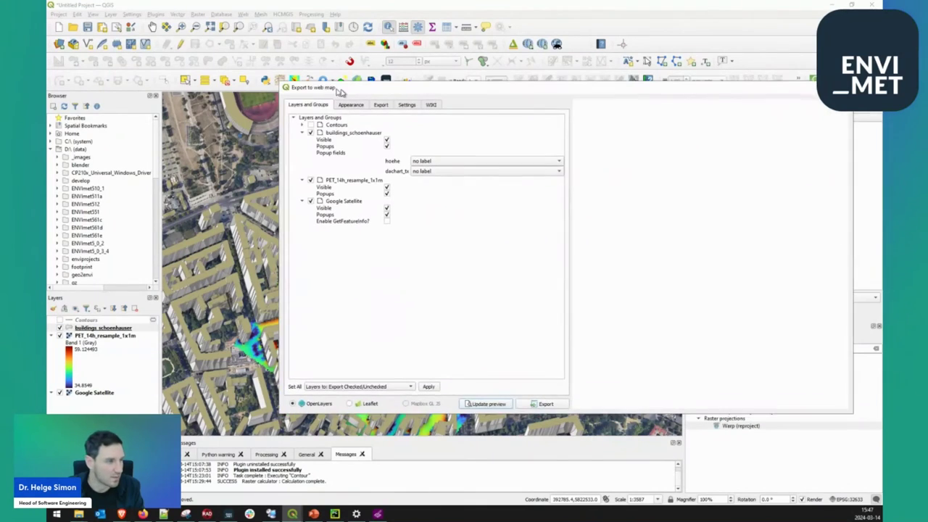
left_click(317, 396)
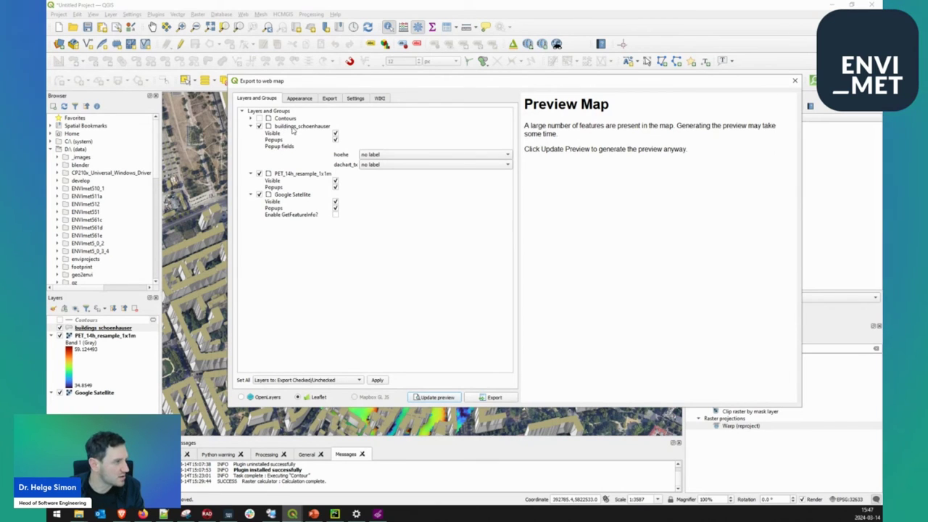
left_click(259, 118)
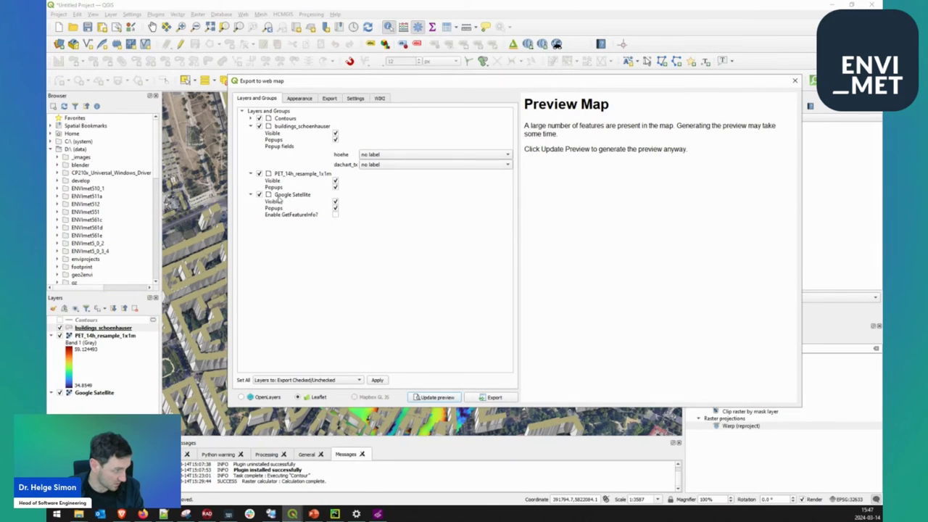
Set the web map's layers list to Expanded and its measure tool to Metric, and export the map.
left_click(297, 99)
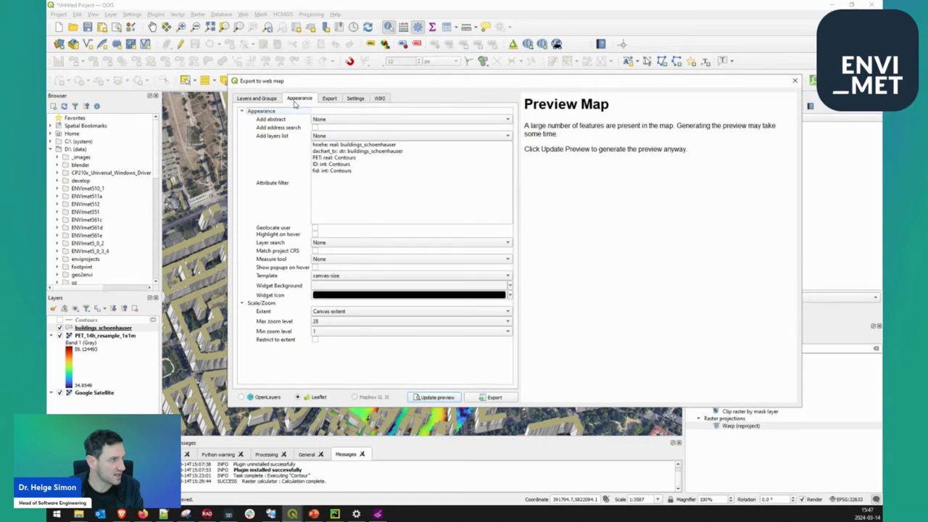
left_click(345, 137)
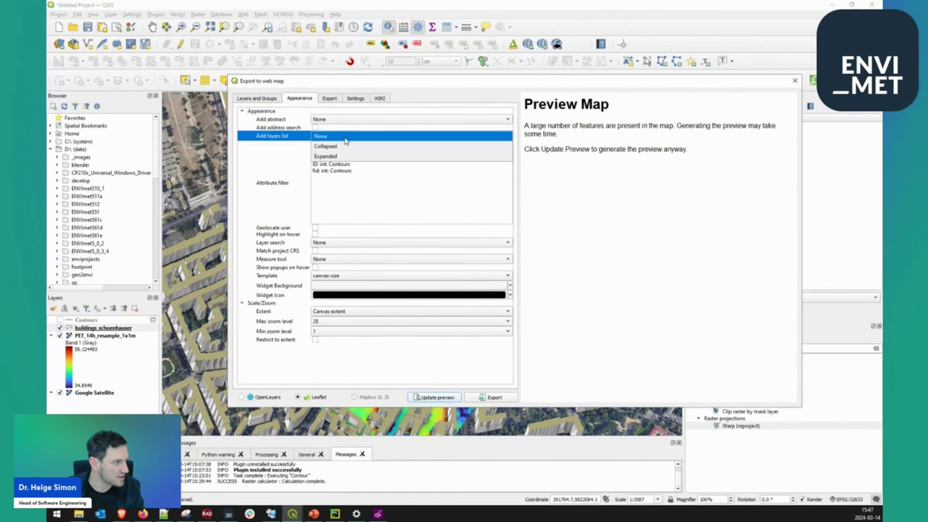
left_click(348, 156)
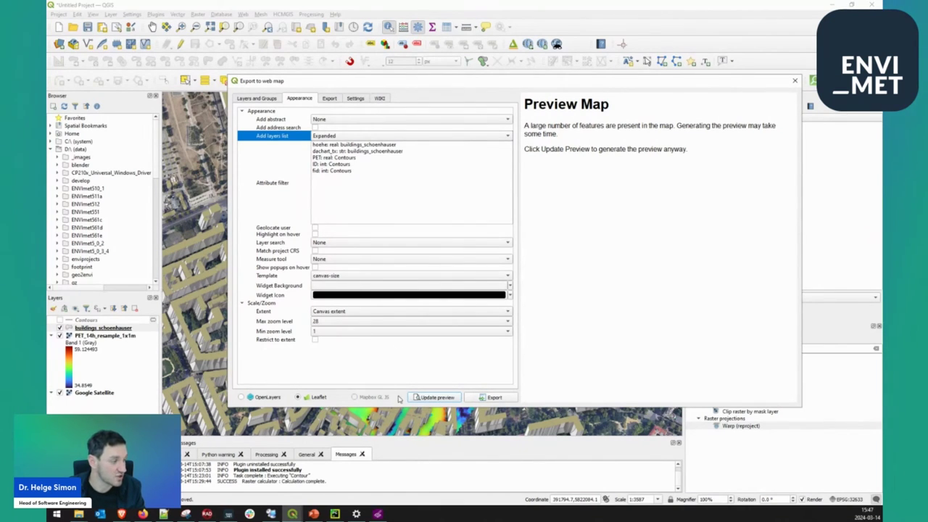
left_click(336, 260)
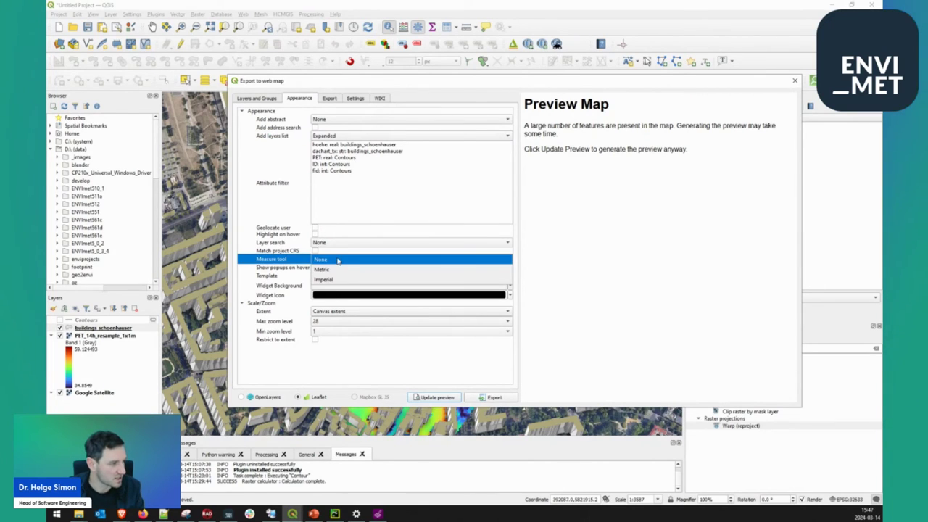
left_click(337, 269)
left_click(334, 259)
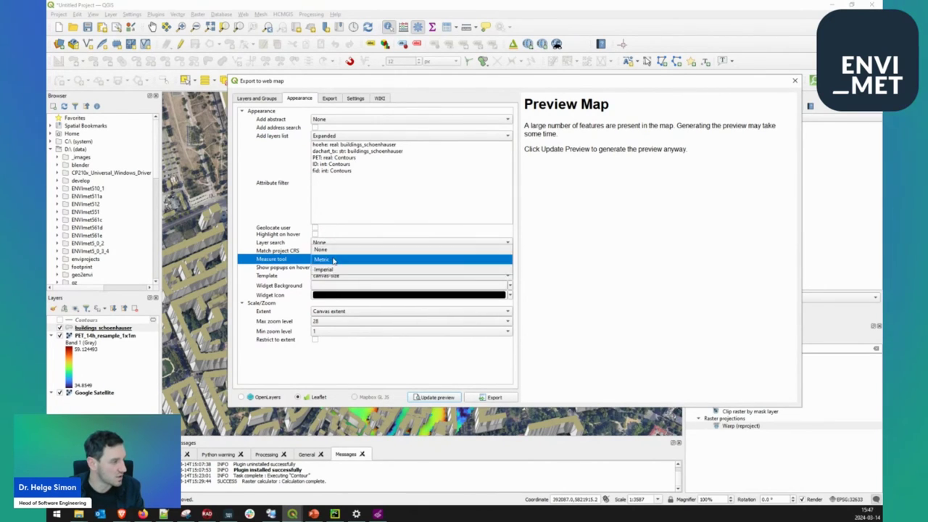
left_click(338, 261)
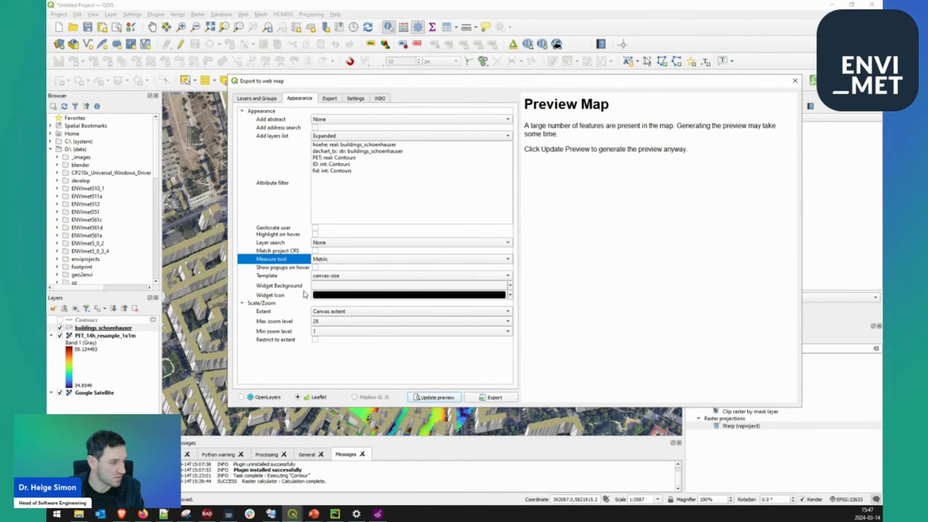
left_click(492, 397)
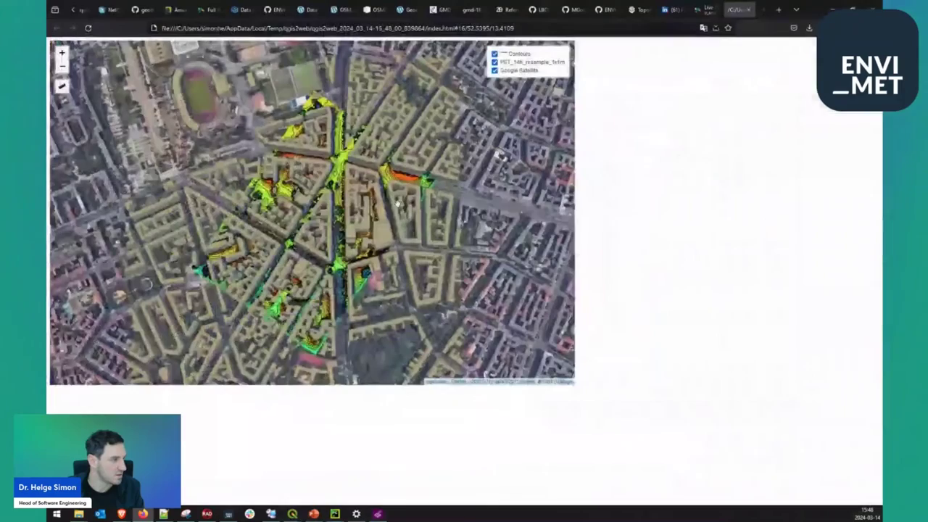
Examine the exported web map by toggling its Contours, PET_14h_resample_1x1m and Google Satellite layers and viewing the surrounding city.
left_click(495, 53)
left_click(494, 62)
left_click(494, 70)
left_click(495, 61)
left_click(494, 54)
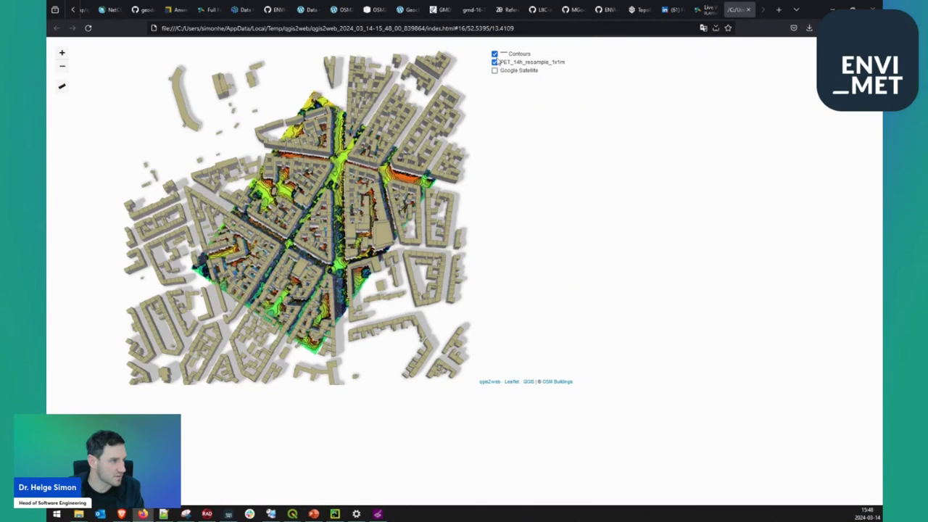
left_click(494, 70)
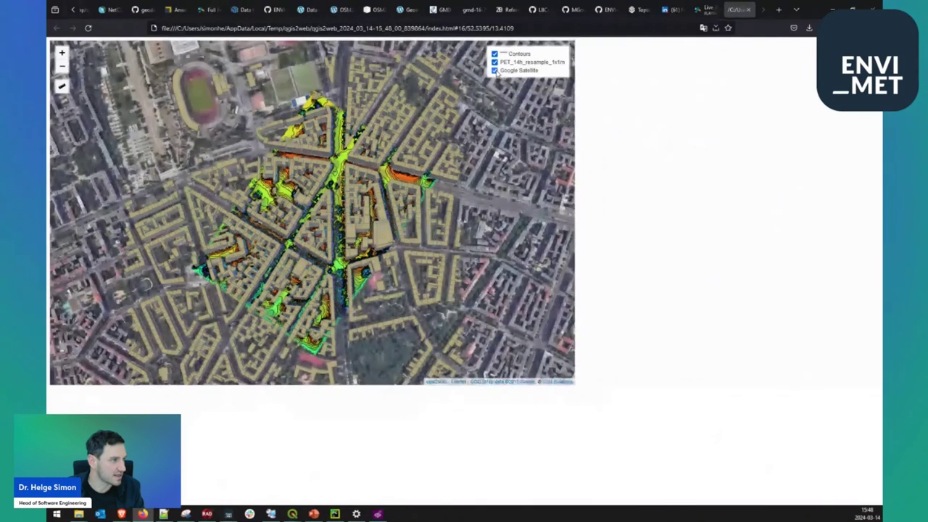
left_click(494, 71)
left_click(495, 70)
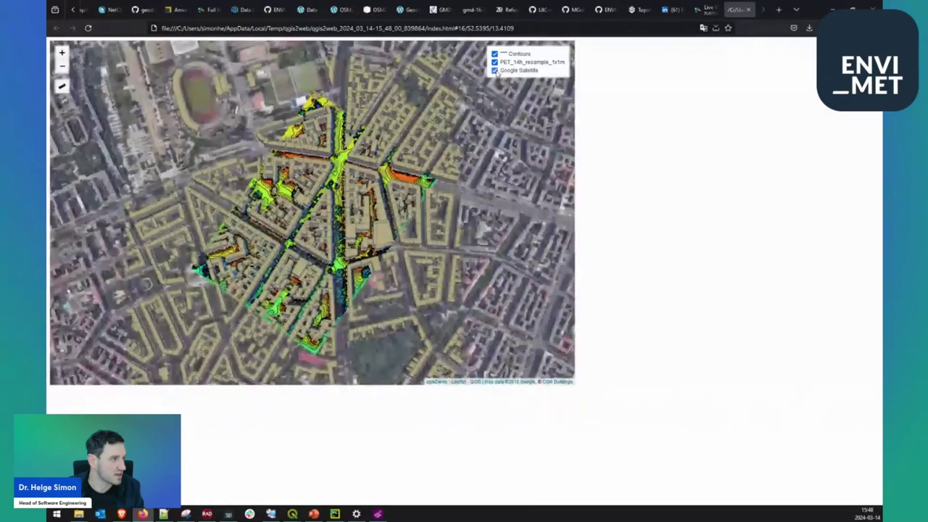
scroll(453, 181, "down", 2)
scroll(467, 179, "down", 2)
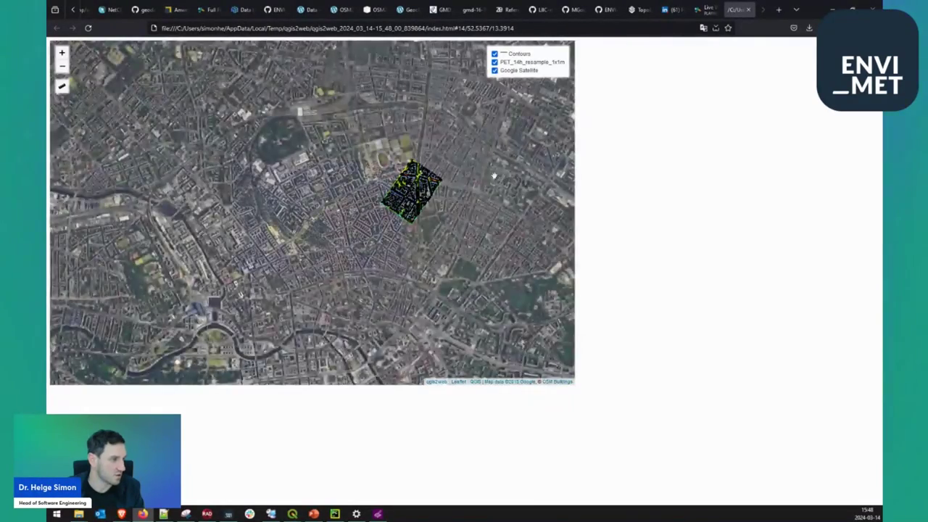
Inspect the model area in the web map with the Contours and PET_14h_resample_1x1m layers each switched off and back on.
scroll(441, 176, "up", 4)
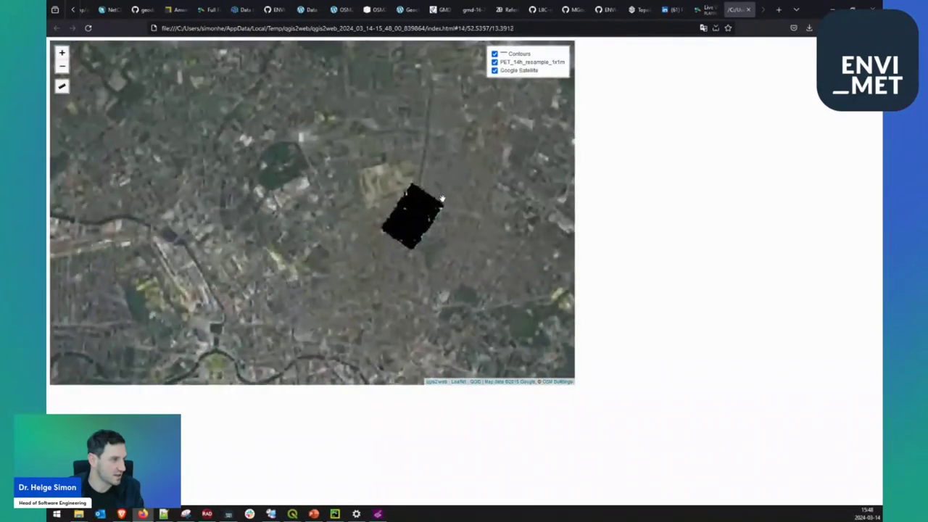
left_click_drag(300, 235, 316, 205)
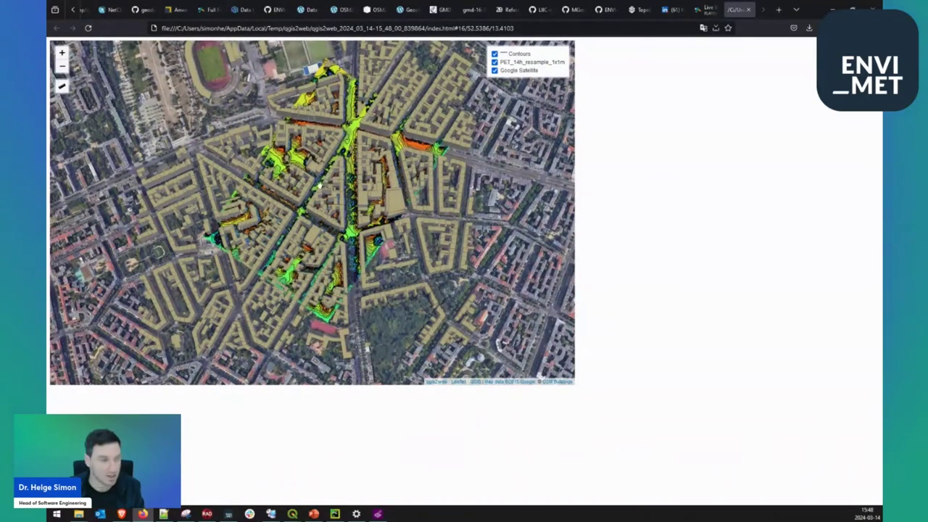
left_click(494, 54)
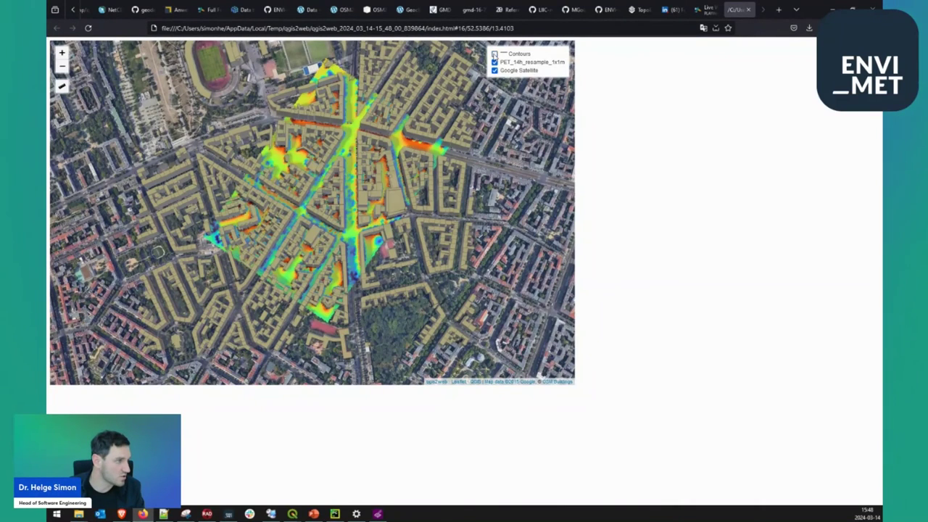
left_click(494, 54)
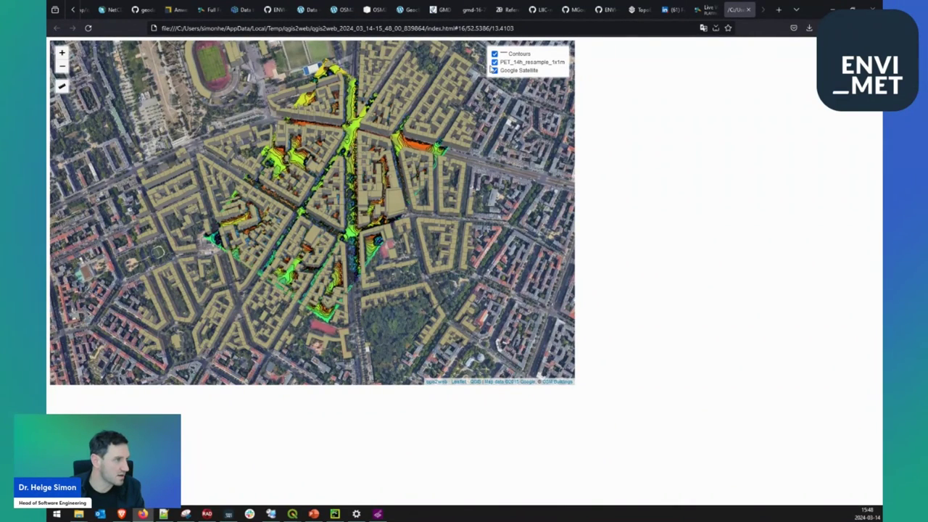
left_click(494, 62)
left_click(495, 62)
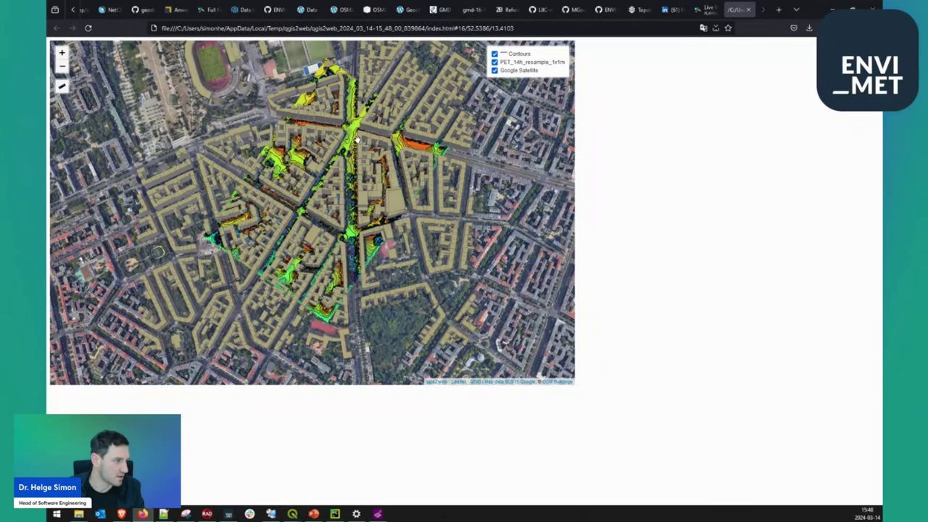
scroll(355, 141, "up", 2)
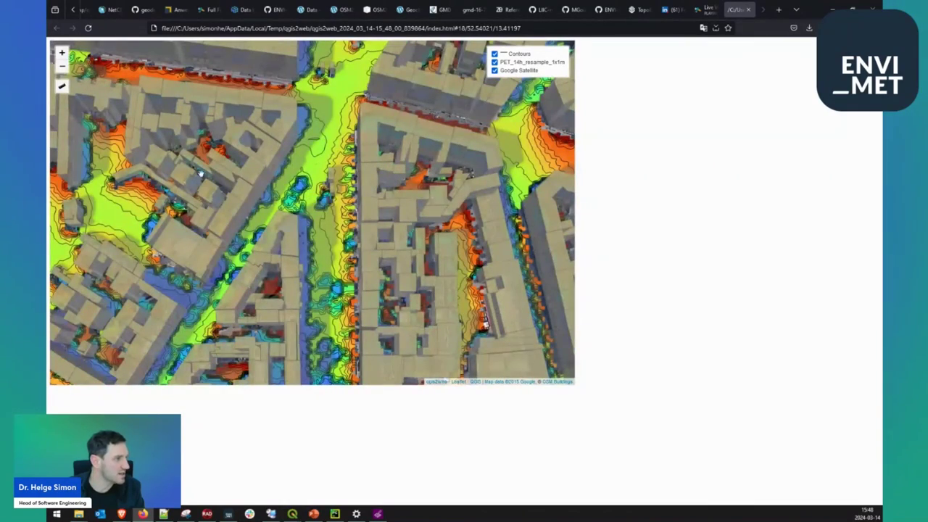
Measure the distance across the street between two building blocks on the web map, and discard the measurement.
mouse_move(62, 85)
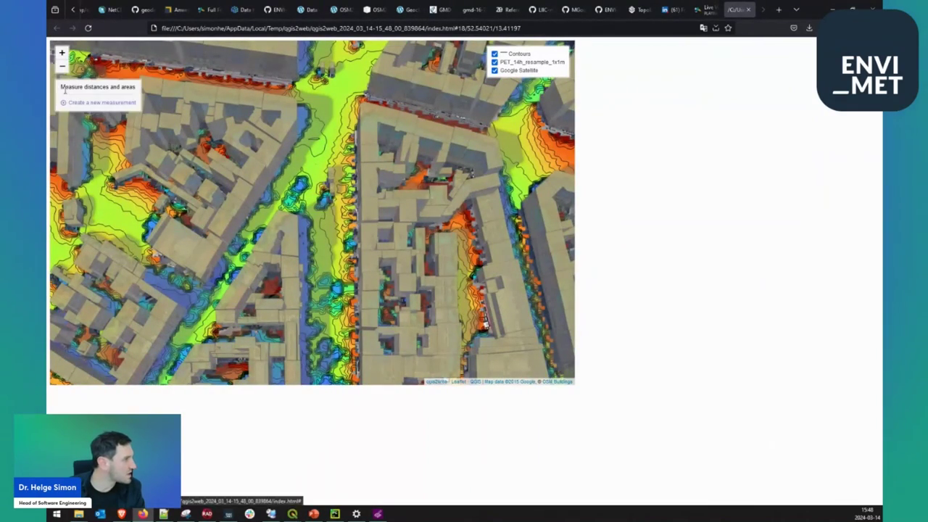
left_click(83, 104)
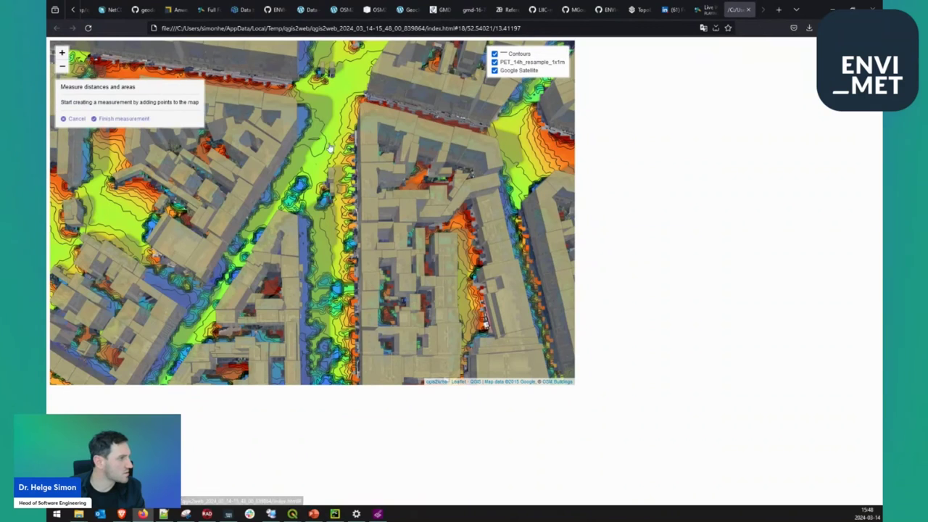
left_click(295, 117)
left_click(358, 136)
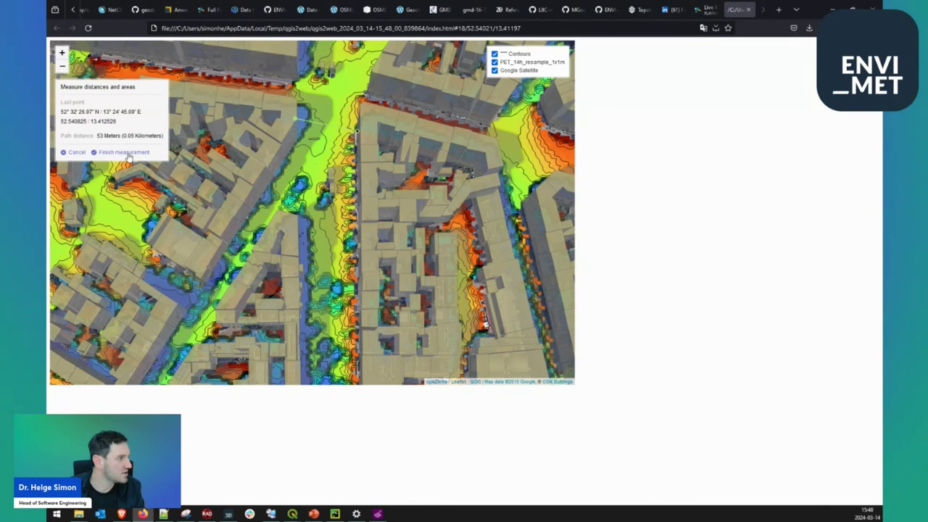
left_click(77, 153)
Highlight the exported map's folder and index.html portion of the browser address to review where the web map is stored.
scroll(344, 166, "down", 2)
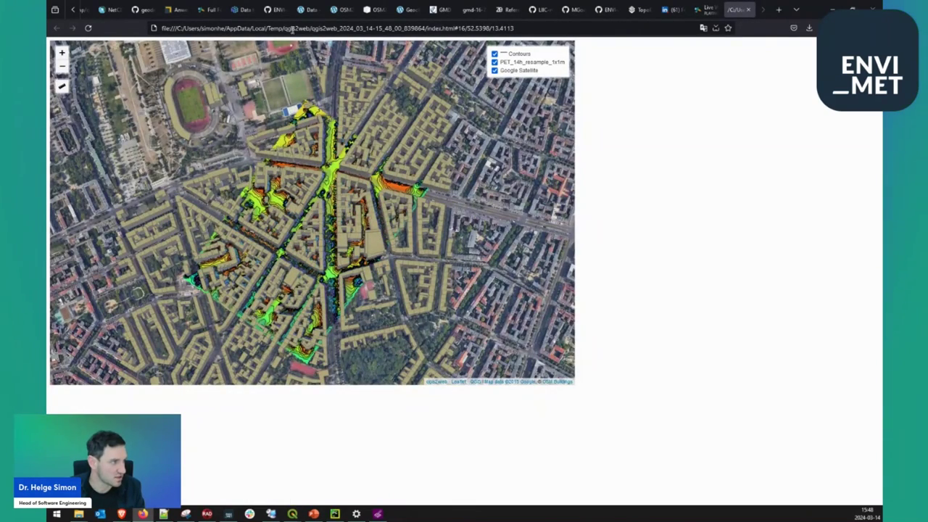
left_click_drag(312, 29, 521, 31)
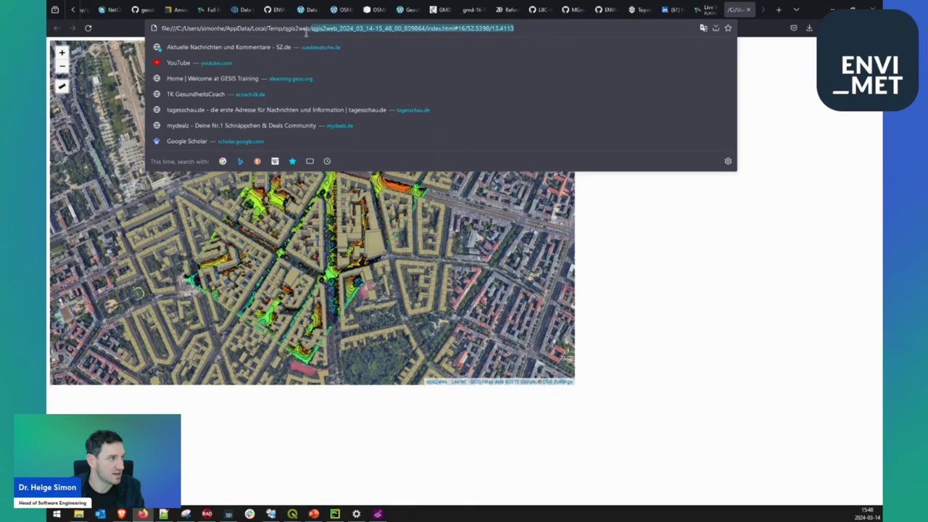
left_click(603, 269)
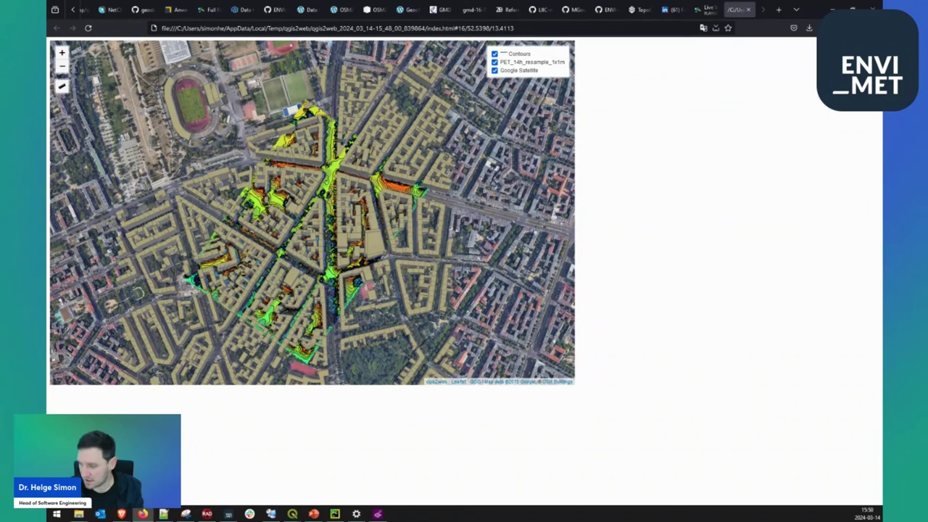
left_click(164, 514)
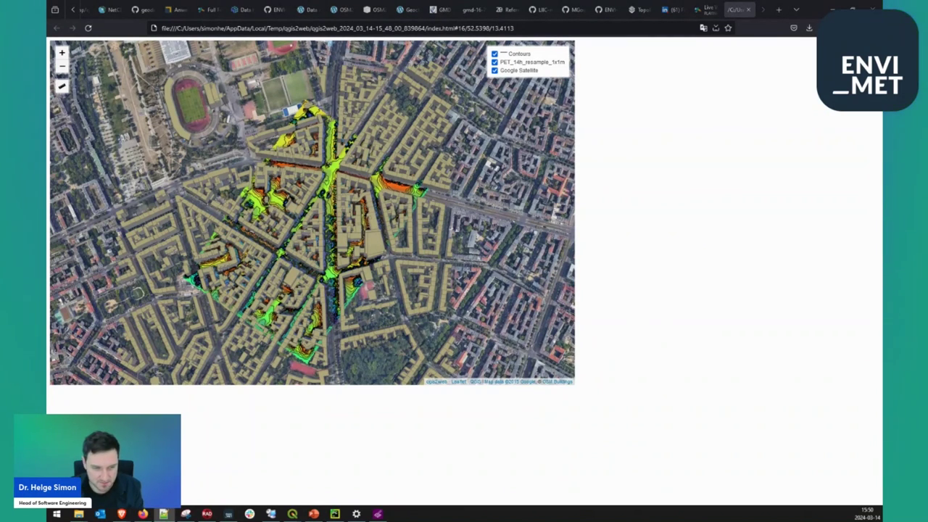
key("alt+Tab")
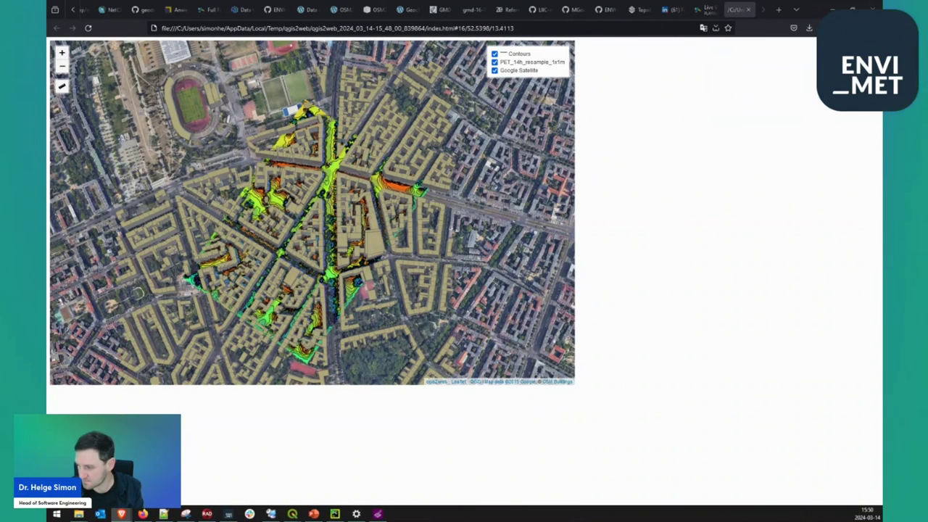
left_click(164, 514)
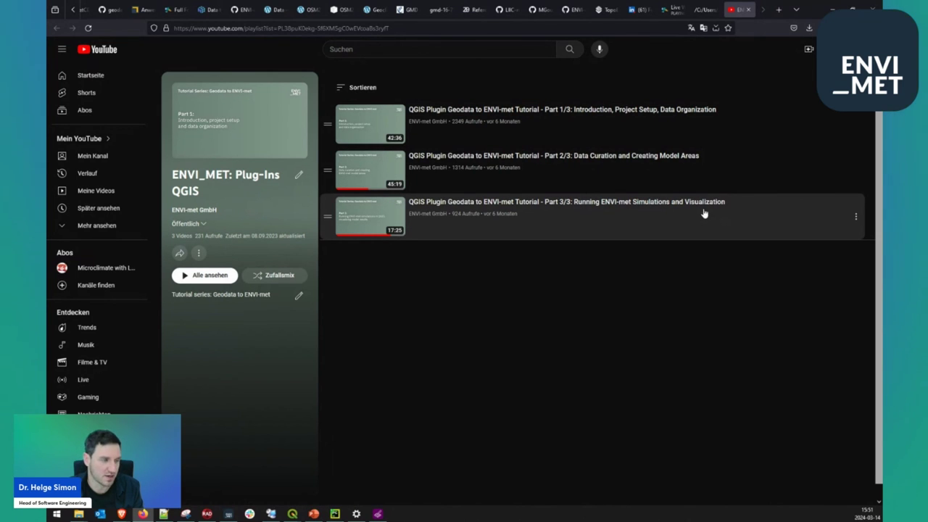
Switch back to QGIS and dismiss the web map export's progress report.
left_click(832, 9)
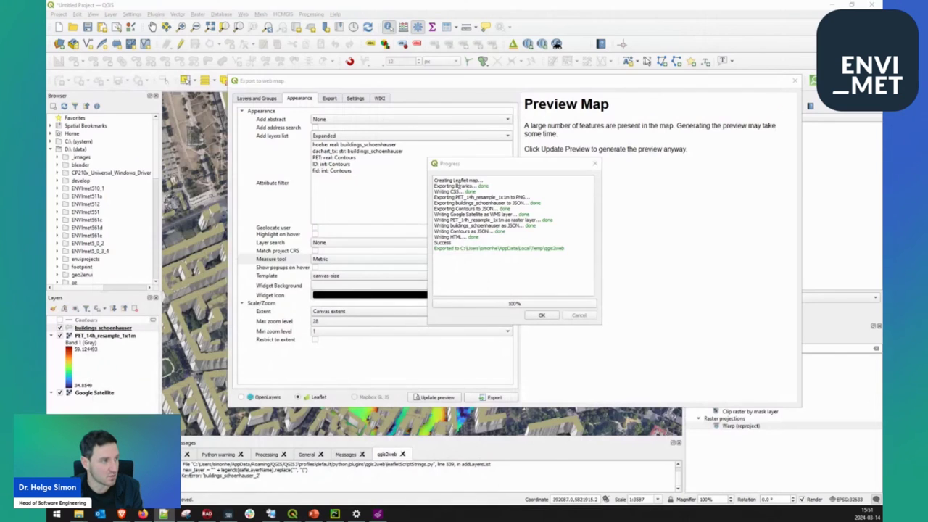
left_click(541, 315)
left_click(540, 315)
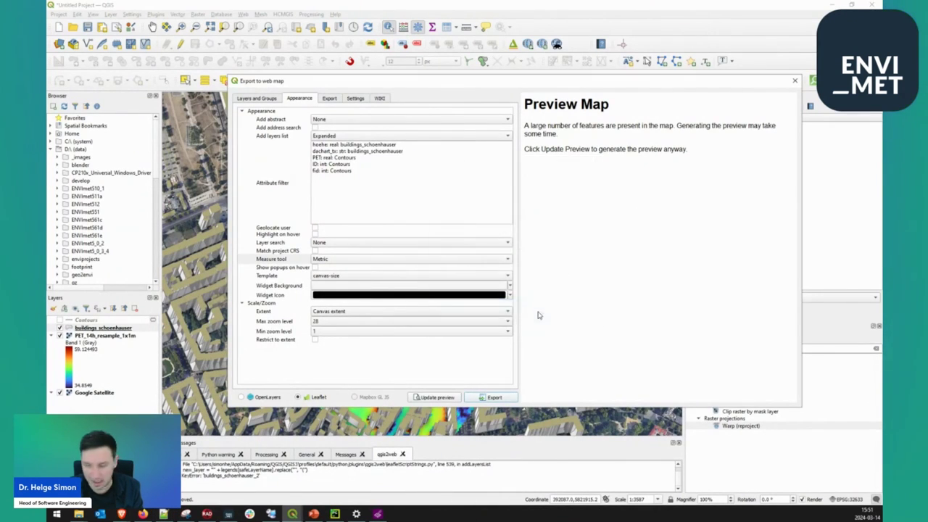